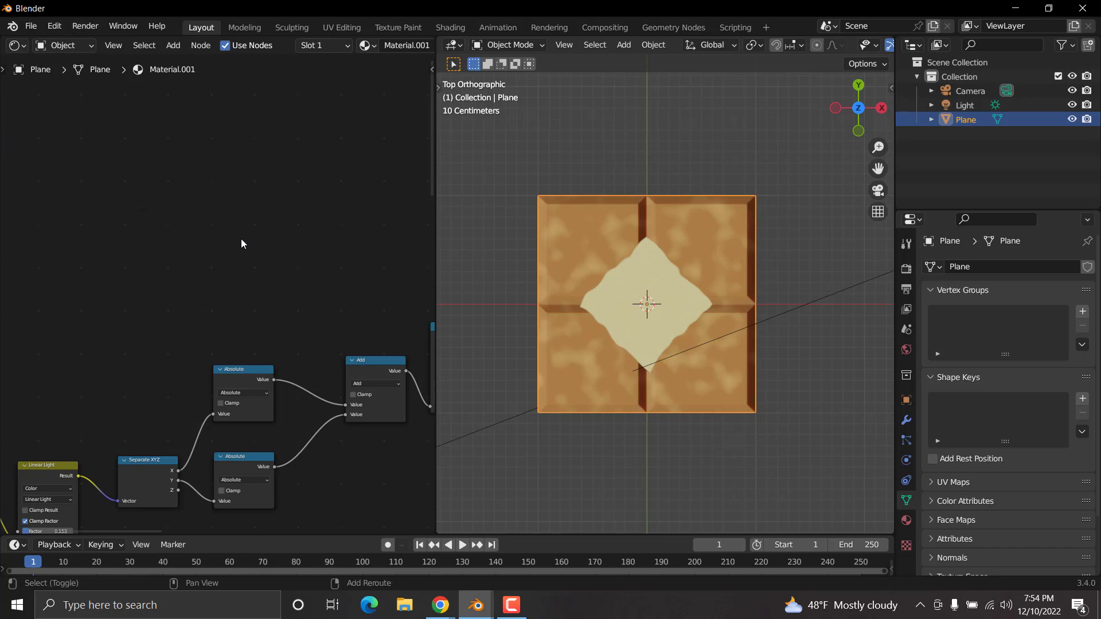
Step: Add a Musgrave Texture node above the two Absolute nodes and preview its output on the plane
key("shift+a")
left_click(241, 239)
type("musgrave")
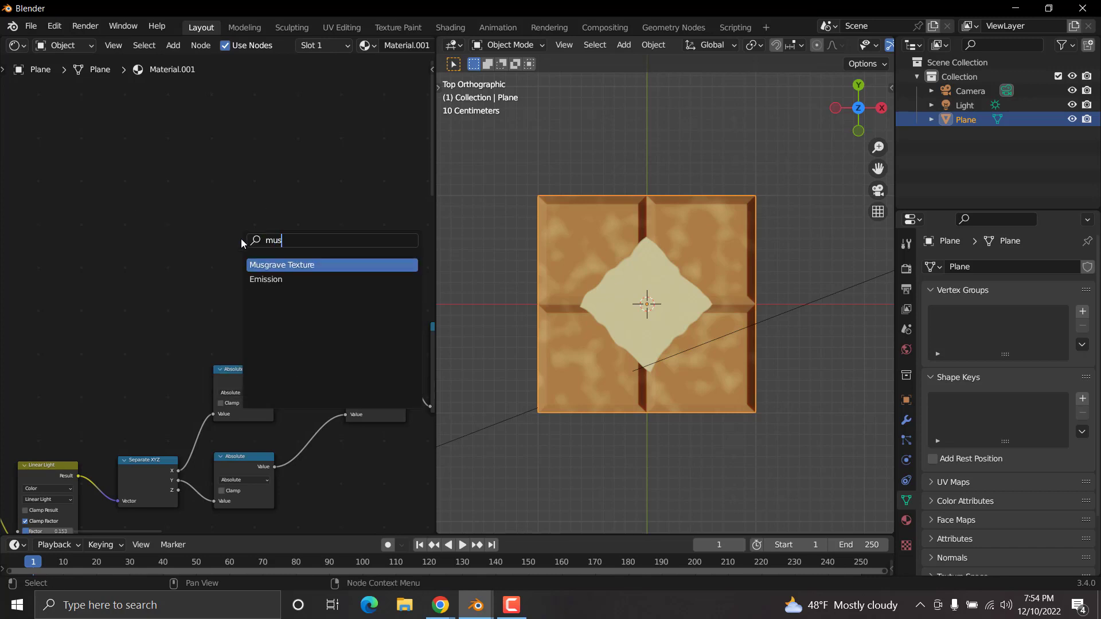
left_click(270, 264)
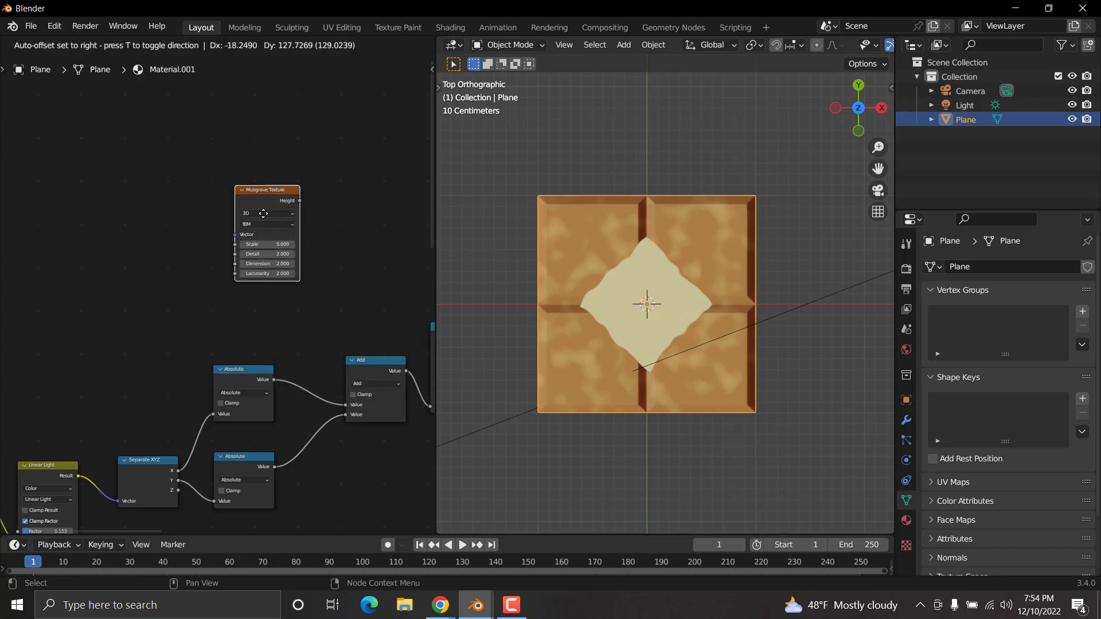
left_click(267, 191)
left_click(267, 187, "ctrl+shift")
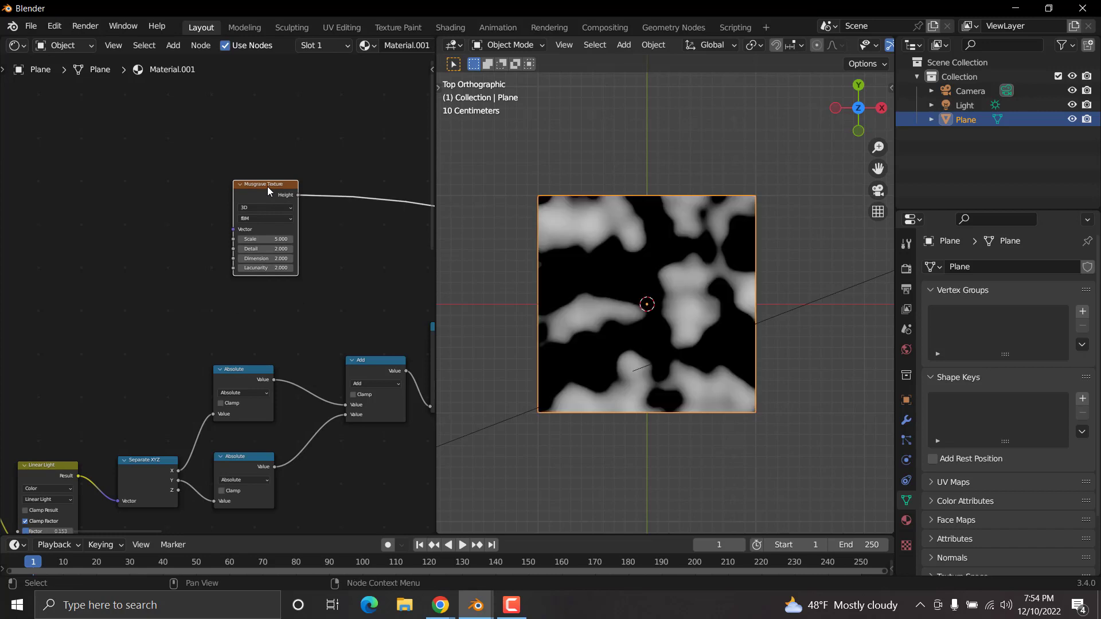
scroll(267, 187, "up", 2)
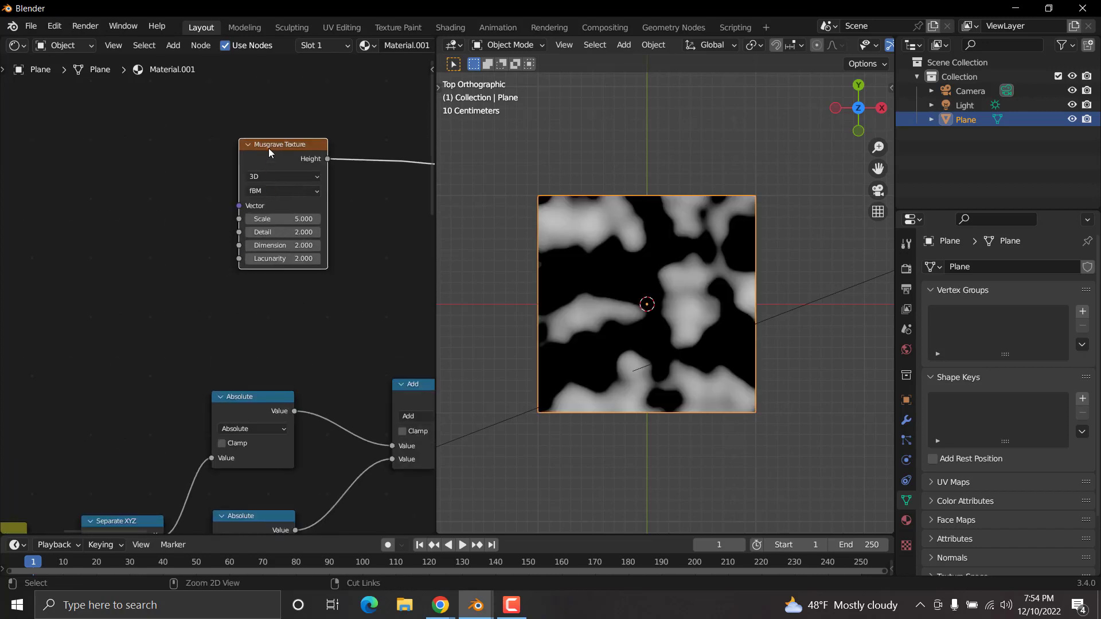
Step: Add Texture Coordinate and Mapping nodes feeding the Musgrave Texture, and move both well away from it to leave space
key("ctrl+t")
left_click(145, 177)
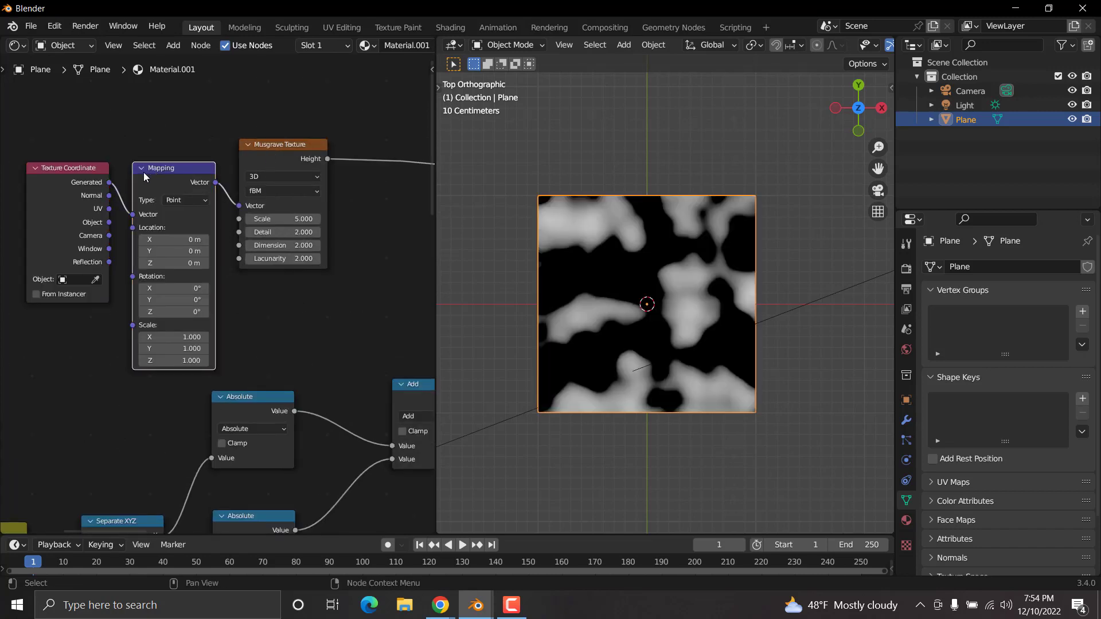
left_click(85, 166, "shift")
key("g")
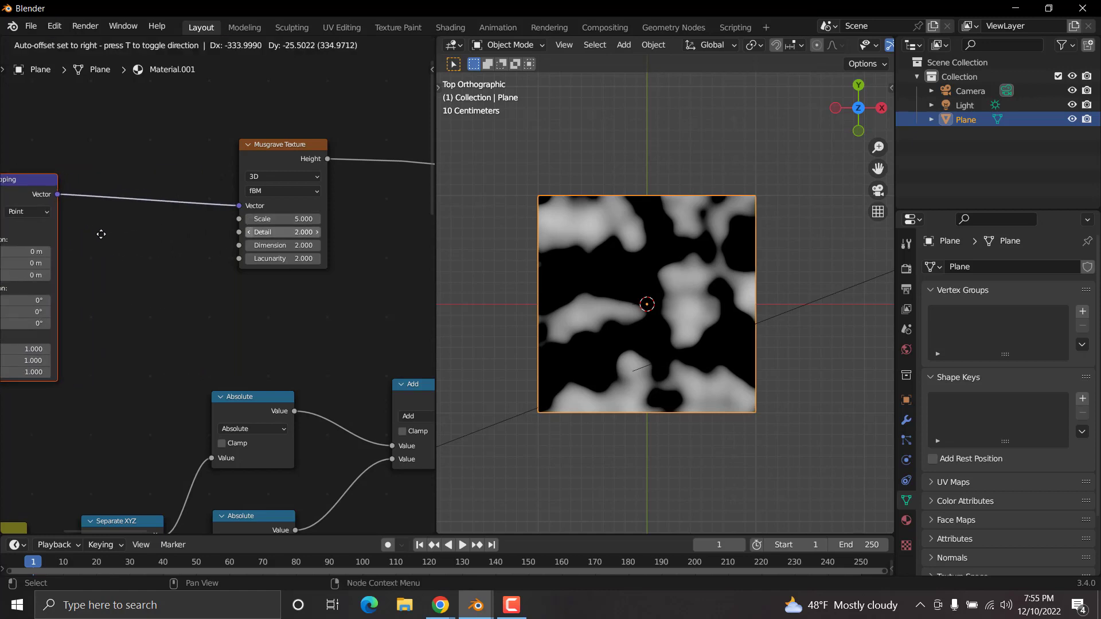
left_click(131, 221)
middle_click_drag(195, 236, 314, 270)
Step: Set the X scale of the Musgrave Texture's Mapping node to 0.1
scroll(656, 339, "up", 2)
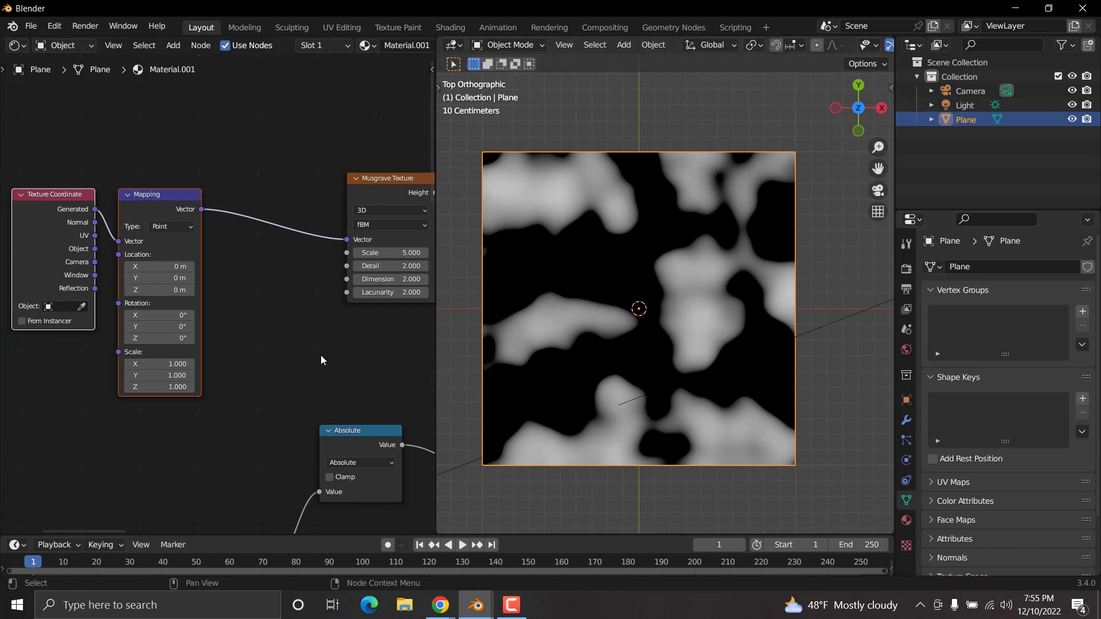
scroll(219, 386, "up", 2)
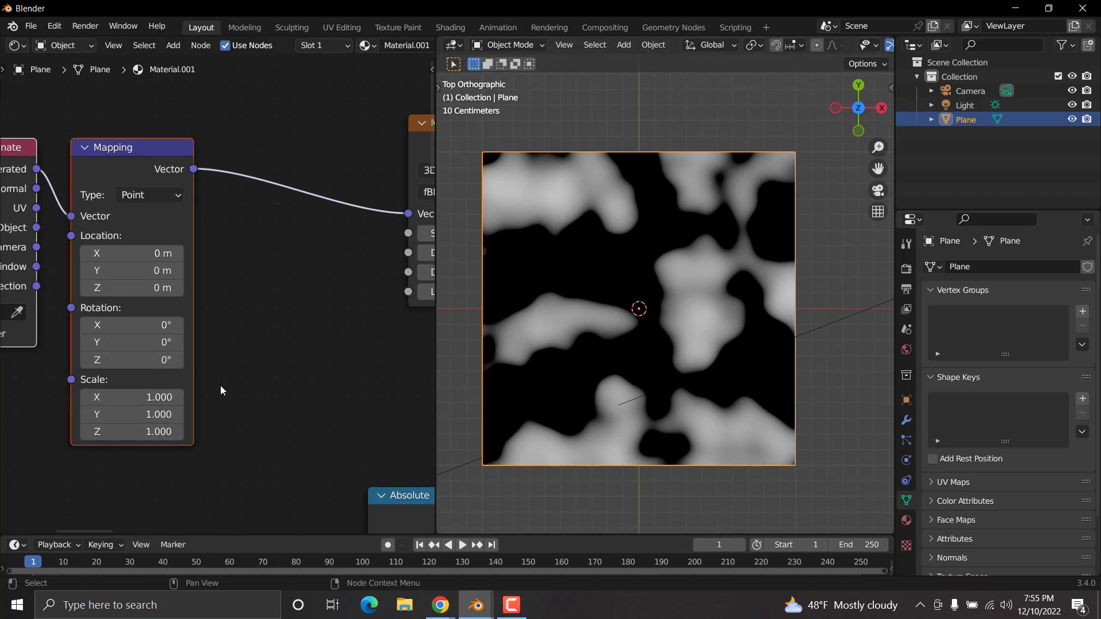
scroll(226, 428, "up", 1)
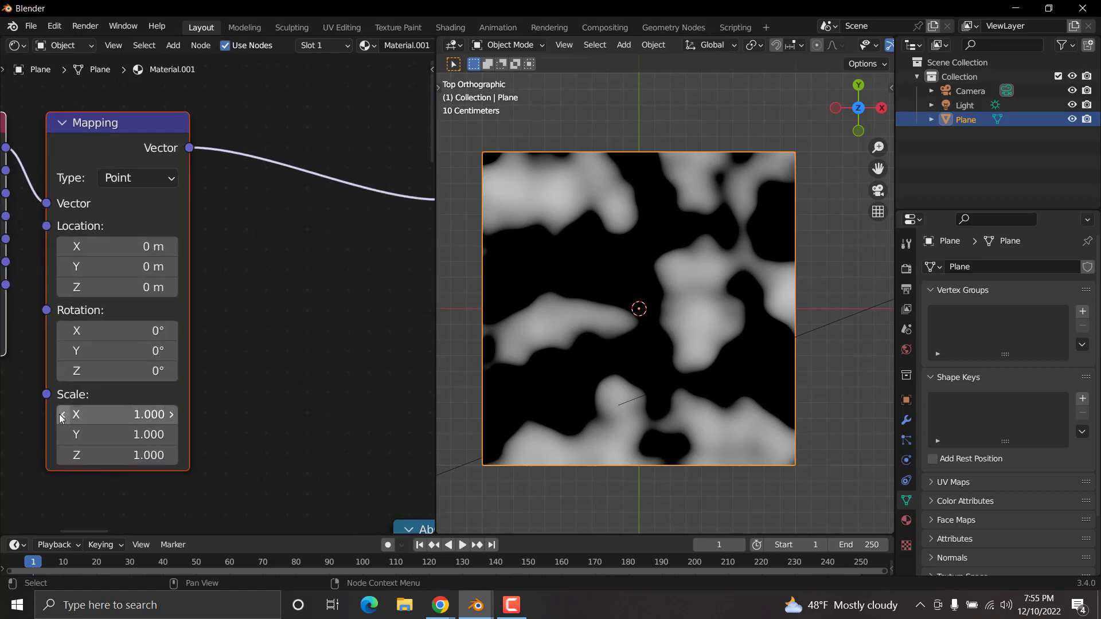
left_click(62, 414)
left_click(62, 414)
left_click(62, 414)
left_click(63, 414)
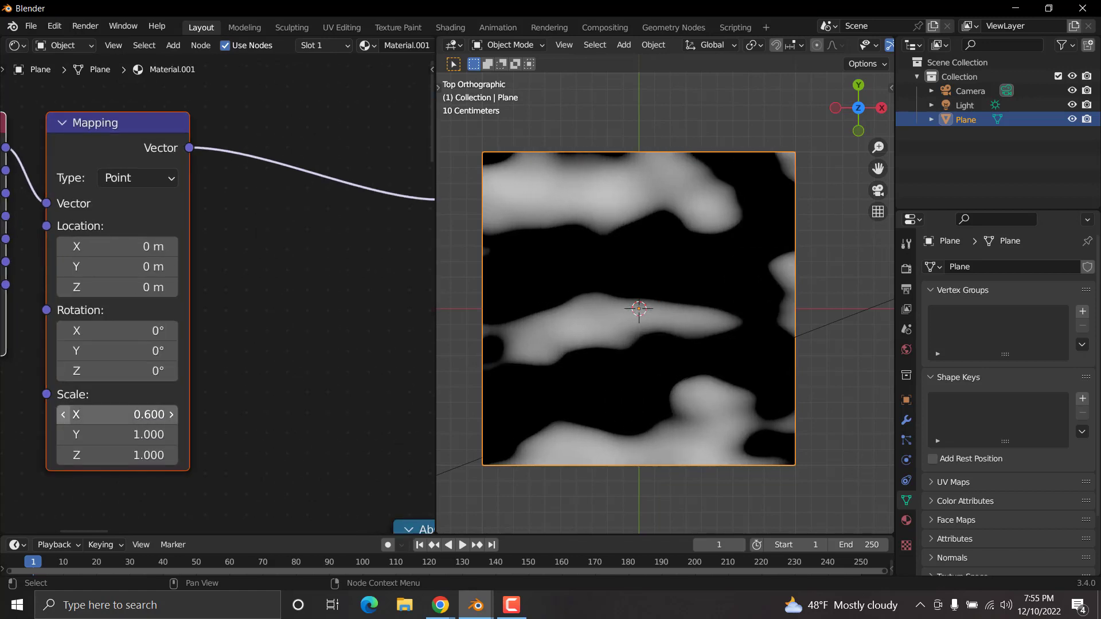
left_click(63, 415)
left_click(62, 415)
left_click(62, 414)
left_click(63, 414)
left_click(63, 414)
left_click(63, 414)
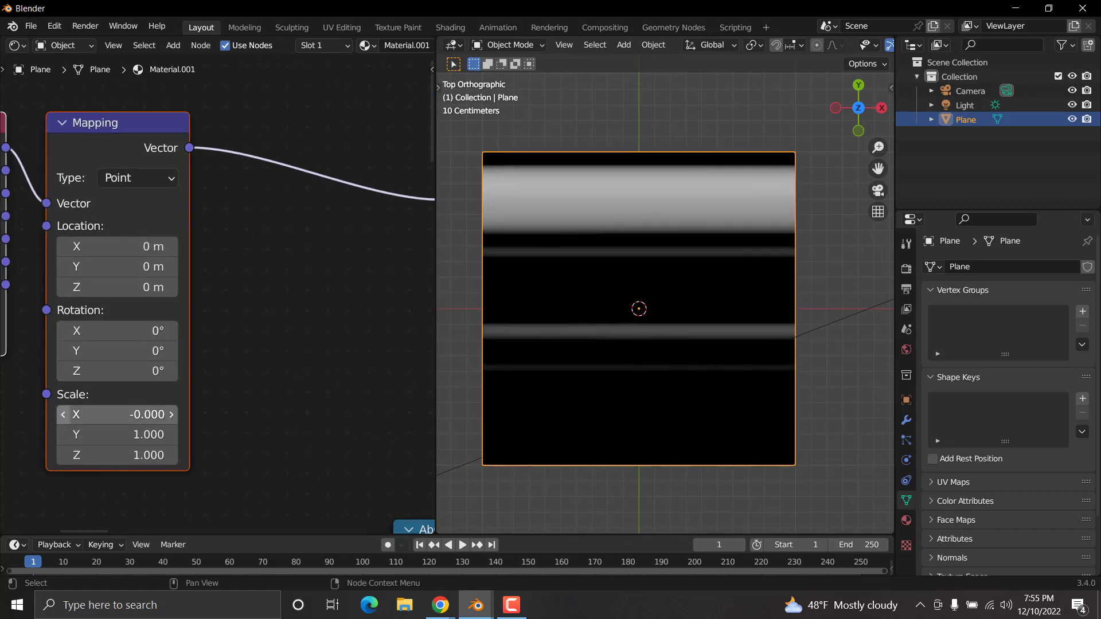
left_click(171, 414)
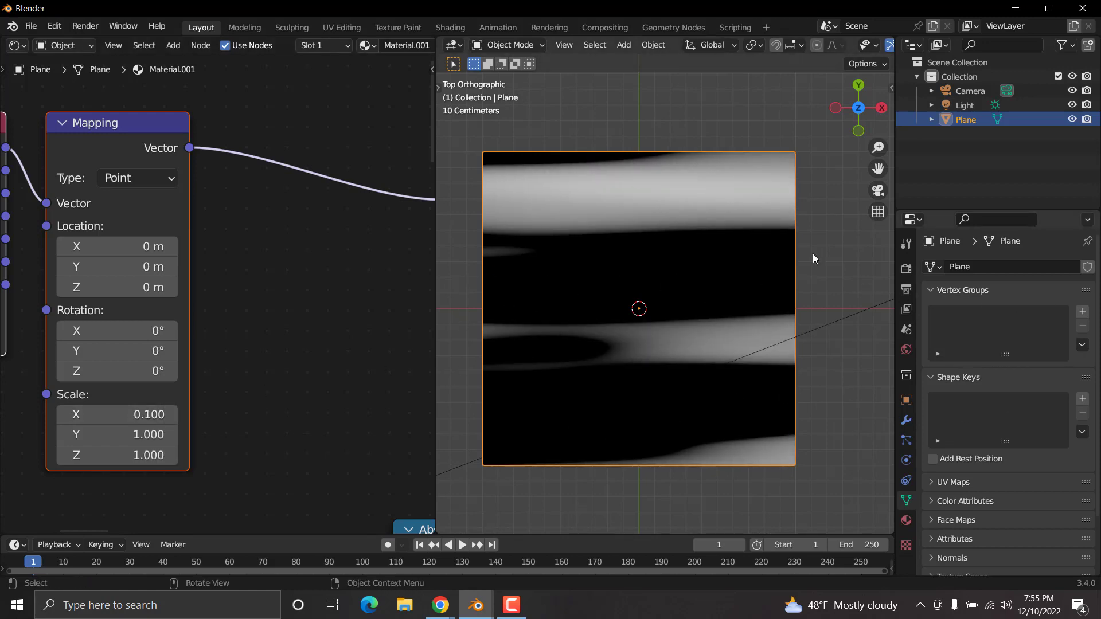
Step: Set the Musgrave Texture's scale to 10
middle_click_drag(401, 236, 167, 261)
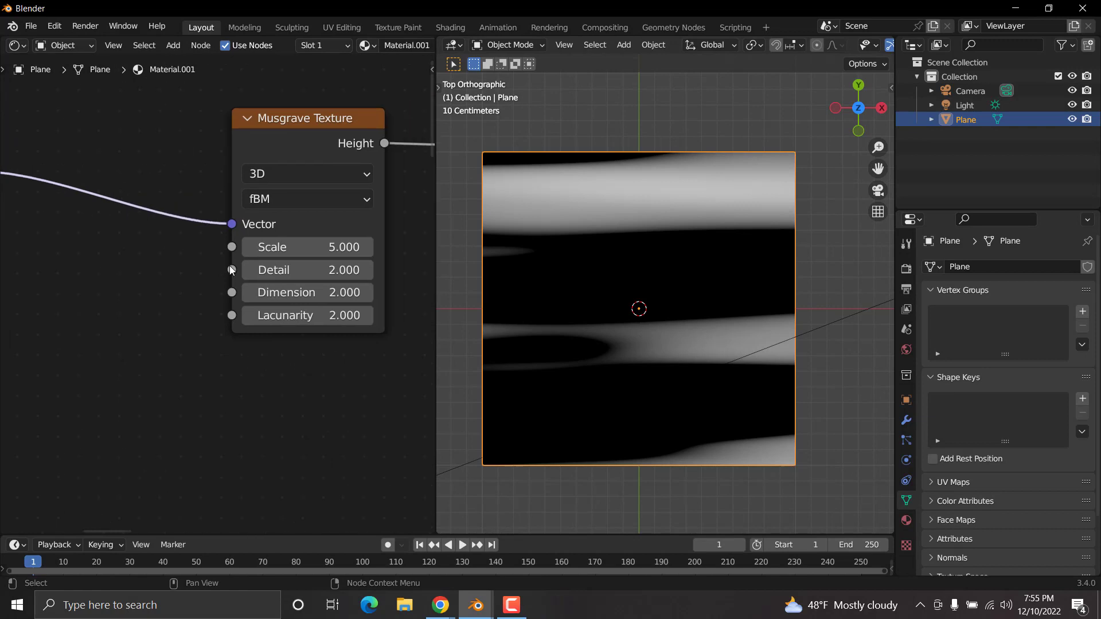
scroll(247, 272, "down", 3)
middle_click_drag(259, 270, 292, 267)
left_click(310, 266)
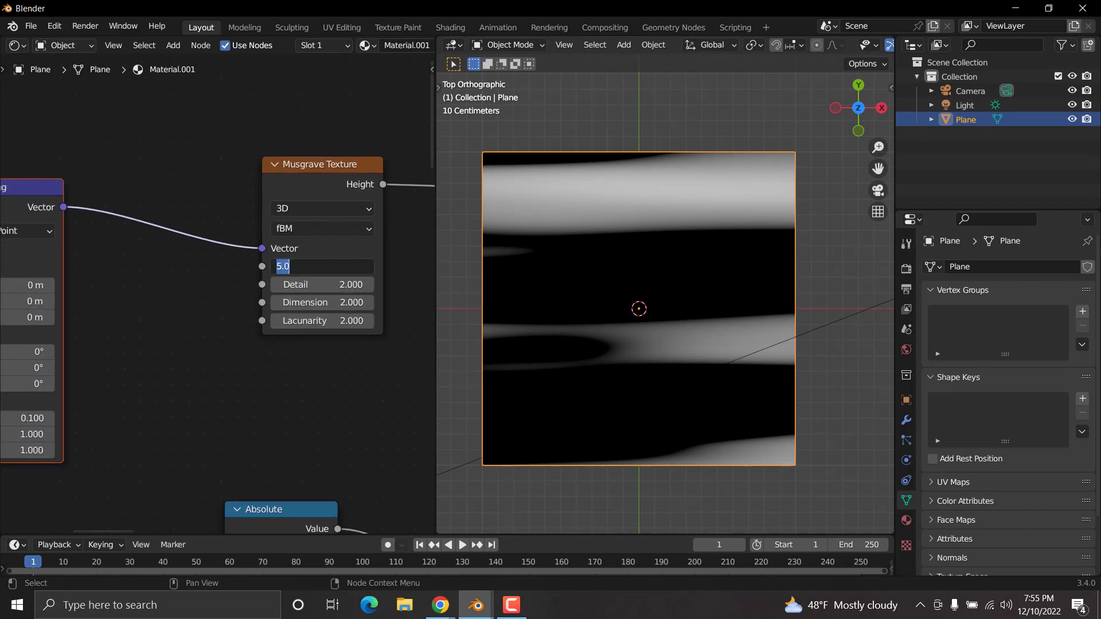
type("10")
key("Return")
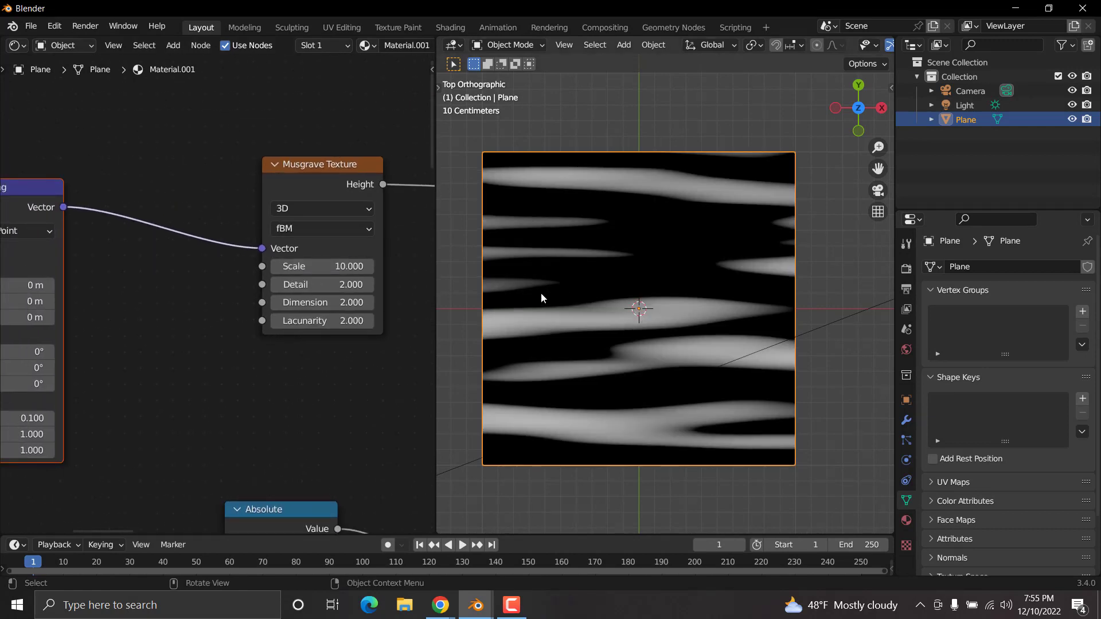
Step: Move the Musgrave Texture node farther from its Mapping node to widen the gap between them
scroll(188, 329, "down", 3)
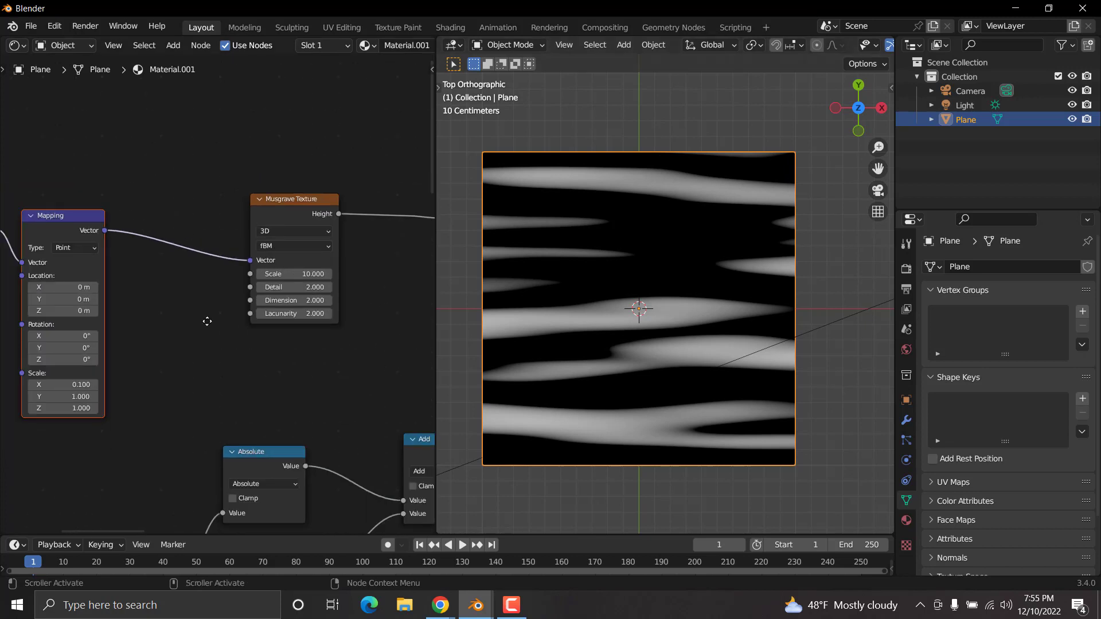
scroll(240, 313, "left", 3, "ctrl")
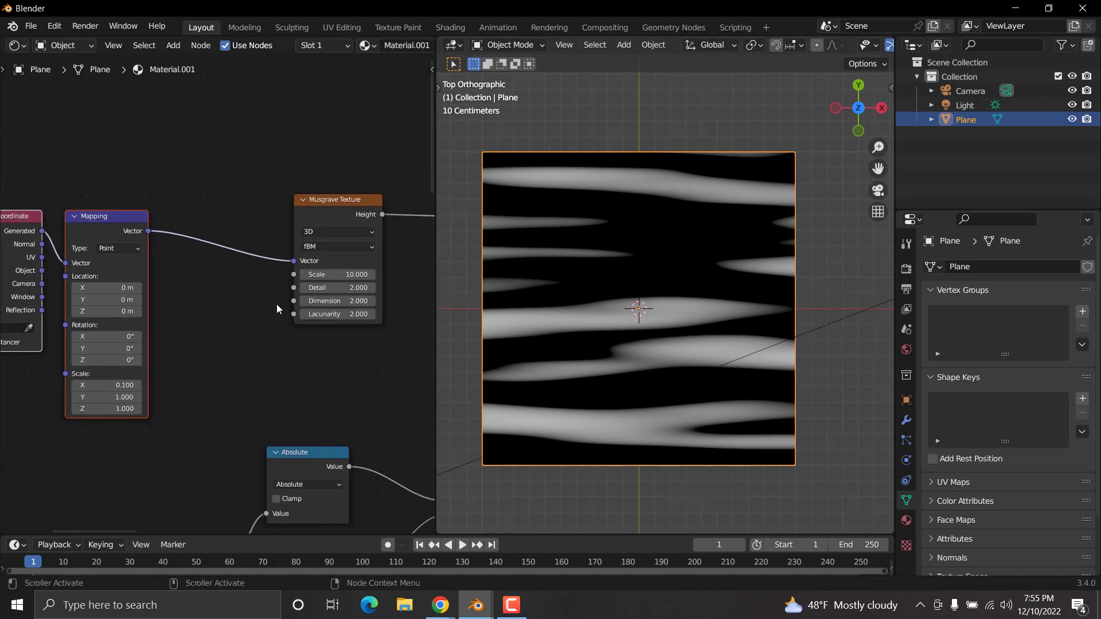
left_click(306, 199)
left_click(306, 200)
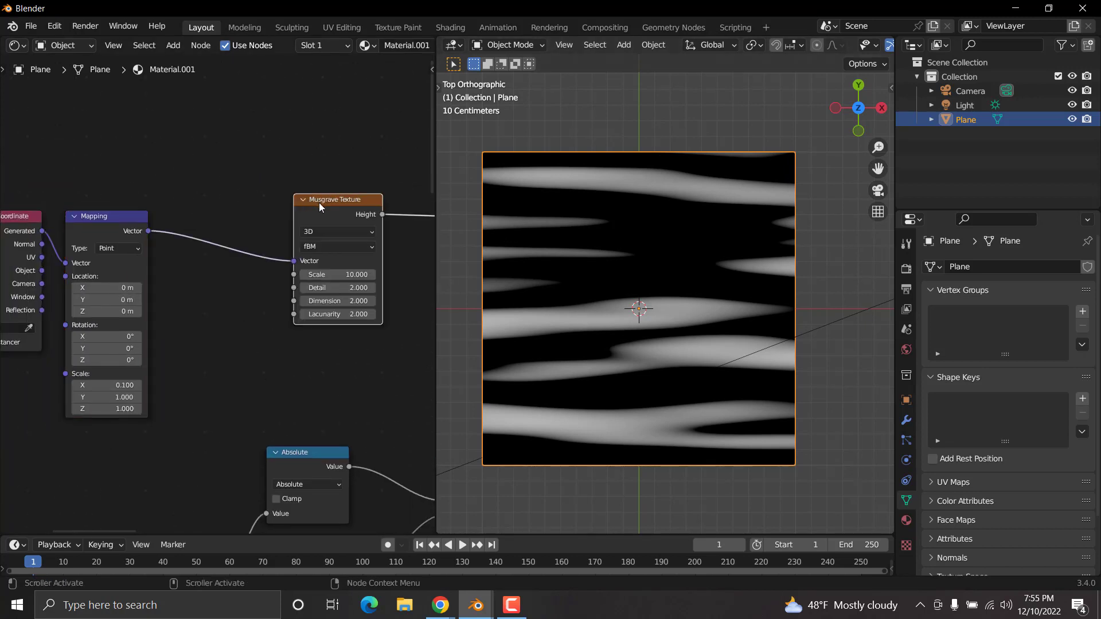
left_click_drag(308, 204, 361, 194)
scroll(221, 359, "down", 5)
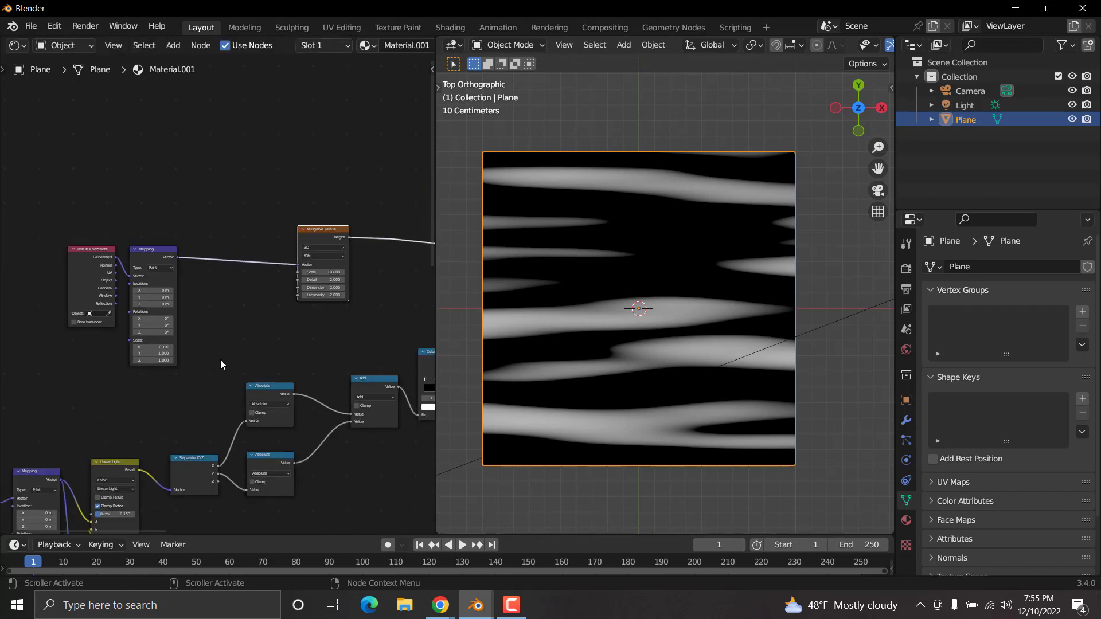
Step: Insert a Mix Color node on the link between the Mapping and Musgrave Texture nodes, and raise it slightly
middle_click_drag(117, 440, 133, 426)
scroll(256, 333, "up", 2)
scroll(255, 338, "up", 3)
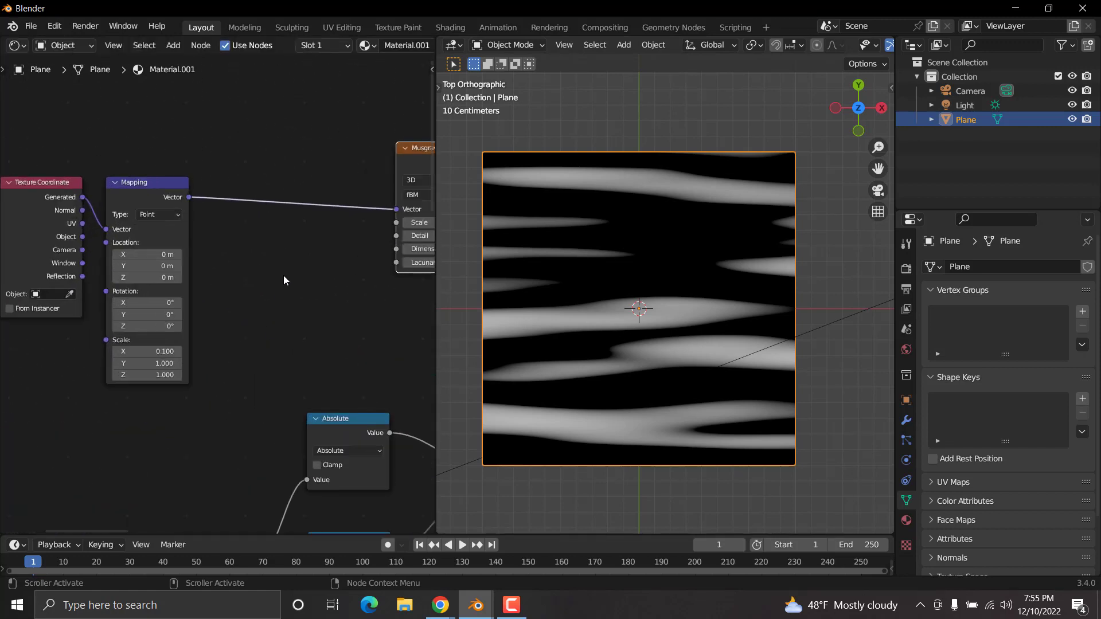
key("shift+a")
key("s")
left_click(188, 144)
key("shift+a")
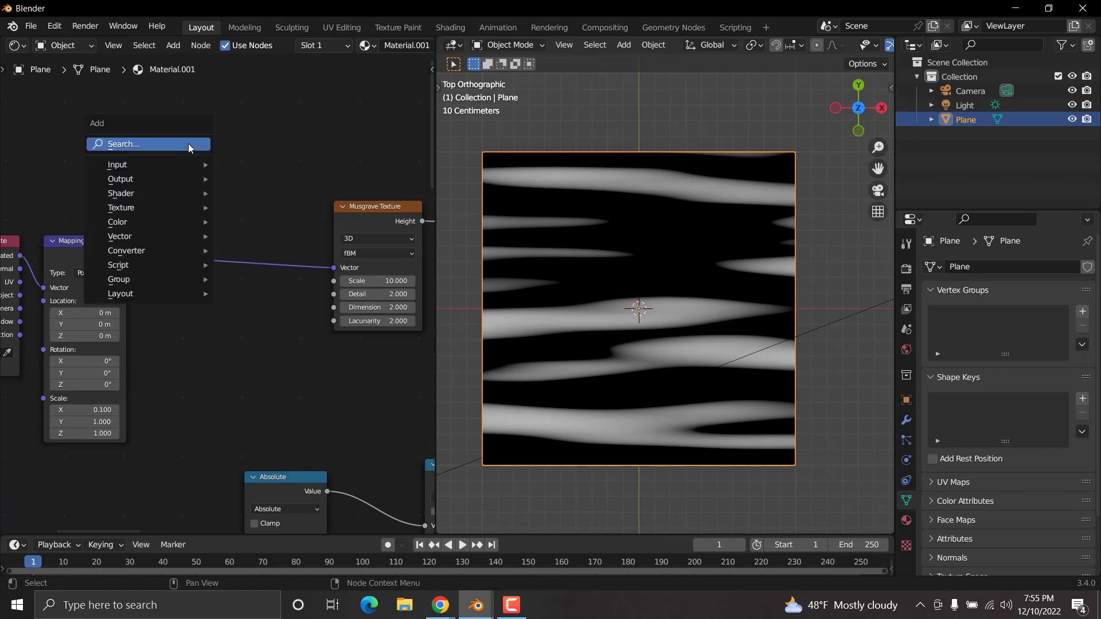
mouse_move(194, 222)
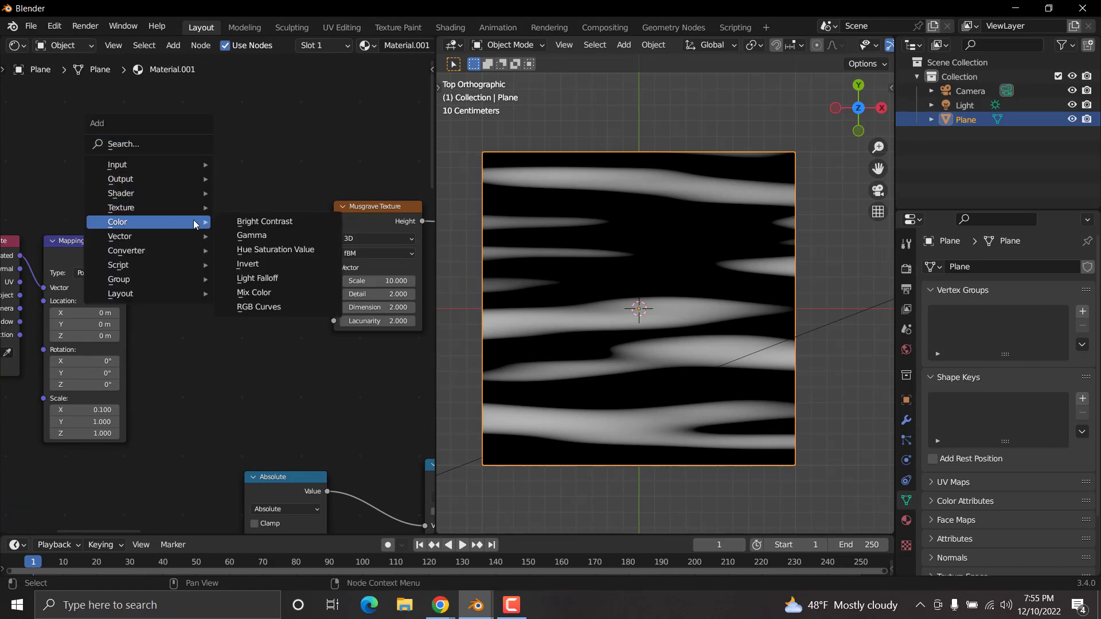
left_click(254, 293)
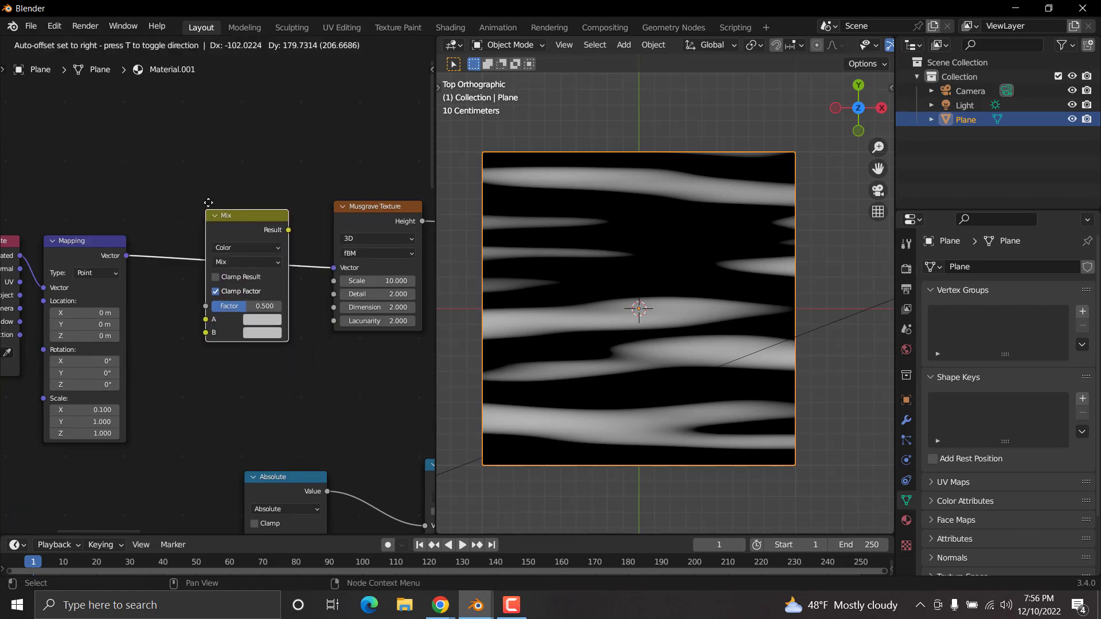
left_click(192, 216)
scroll(212, 219, "up", 3)
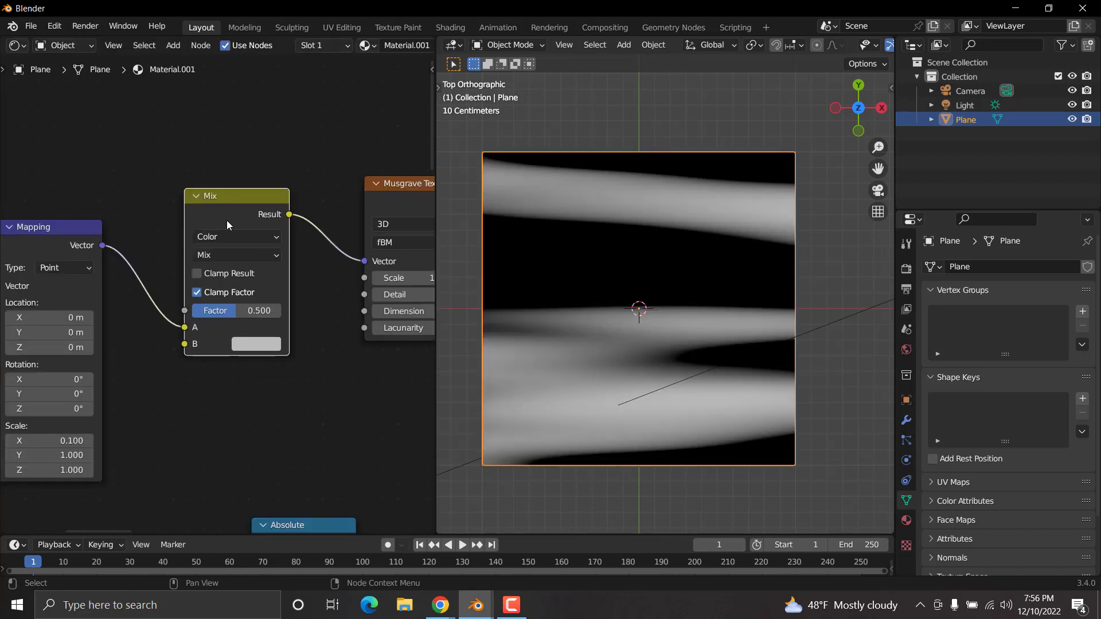
left_click_drag(249, 187, 284, 155)
Step: Add a Noise Texture below the Mix node, wired from the Mapping vector and with its Color output into the Mix node's B input
left_click(230, 401)
key("shift+a")
mouse_move(233, 408)
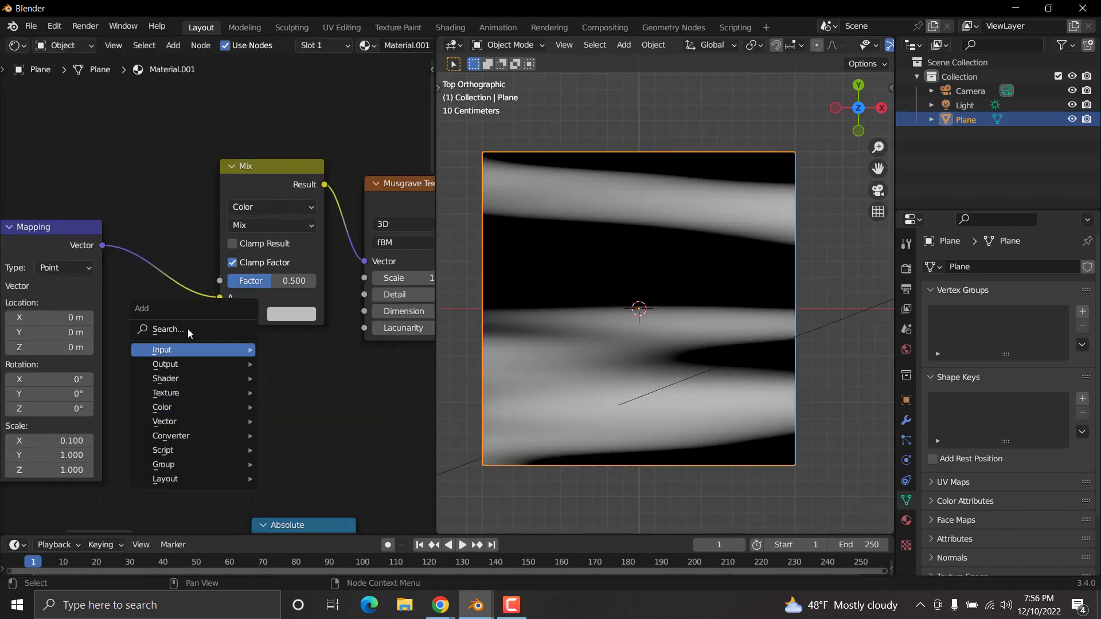
left_click(188, 327)
type("noise")
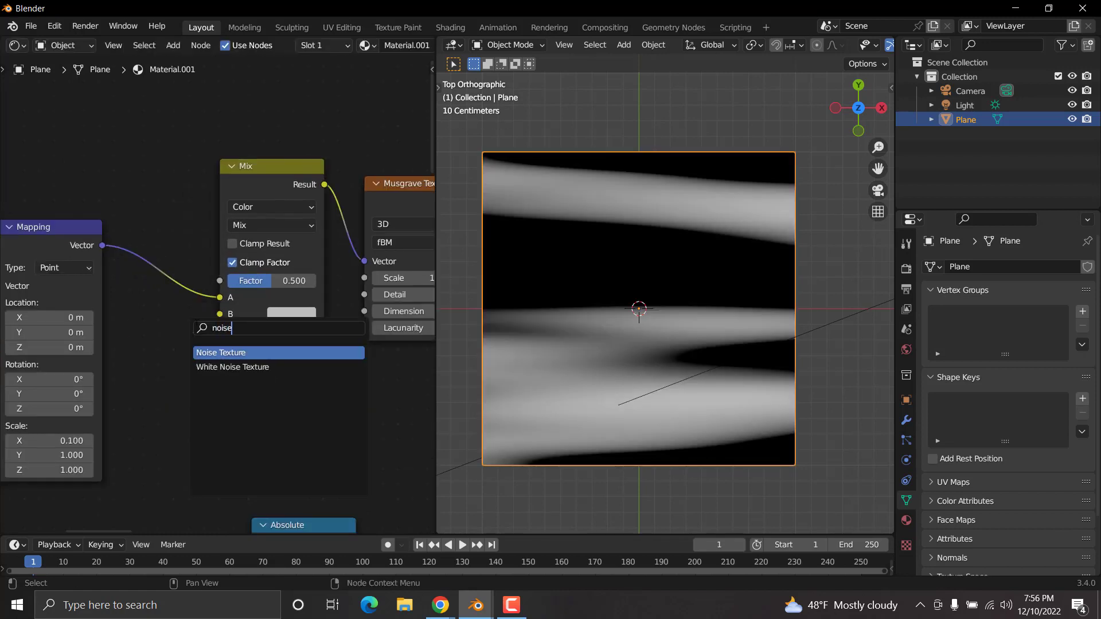
left_click(211, 351)
left_click(148, 349)
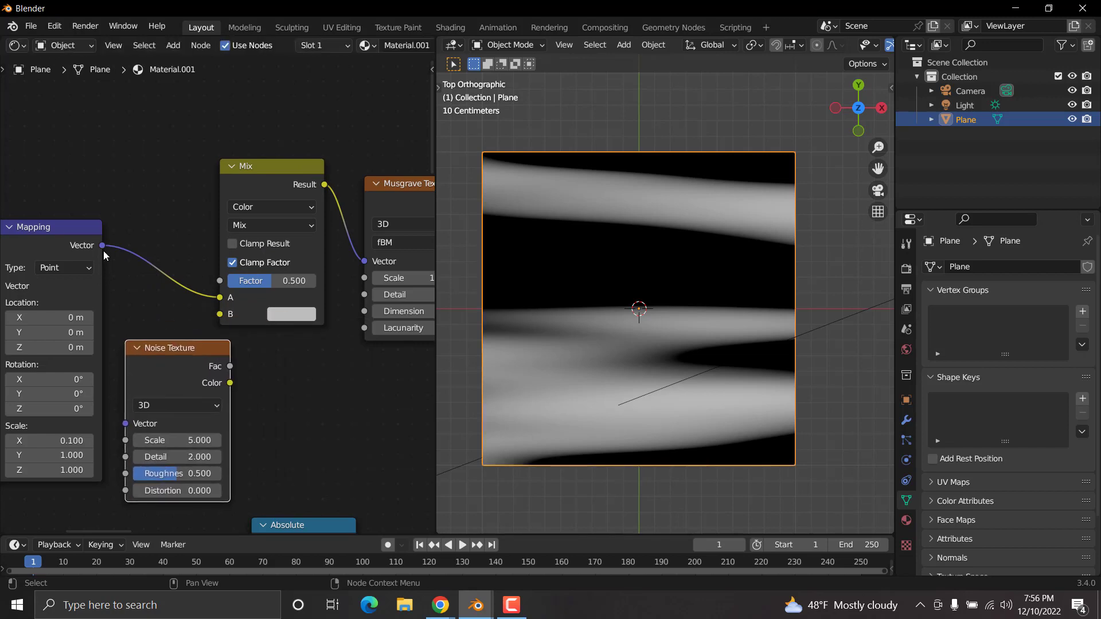
left_click_drag(104, 247, 125, 423)
left_click_drag(230, 382, 228, 314)
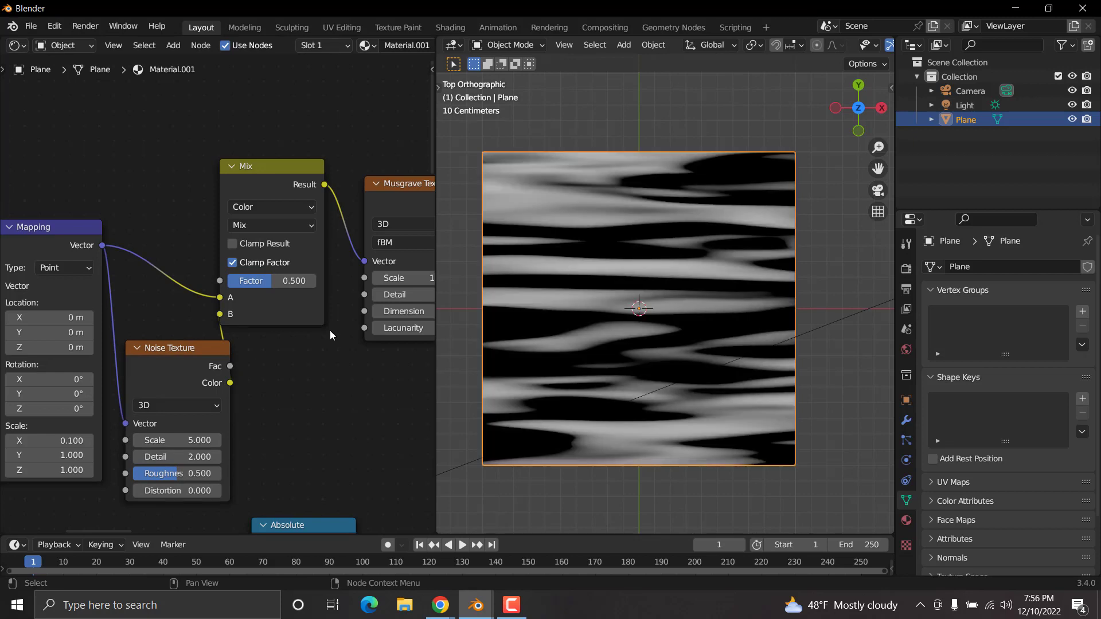
Step: Set the Mix node's blend mode to Linear Light and its factor to 0.067
scroll(302, 270, "up", 2)
left_click_drag(296, 277, 336, 282)
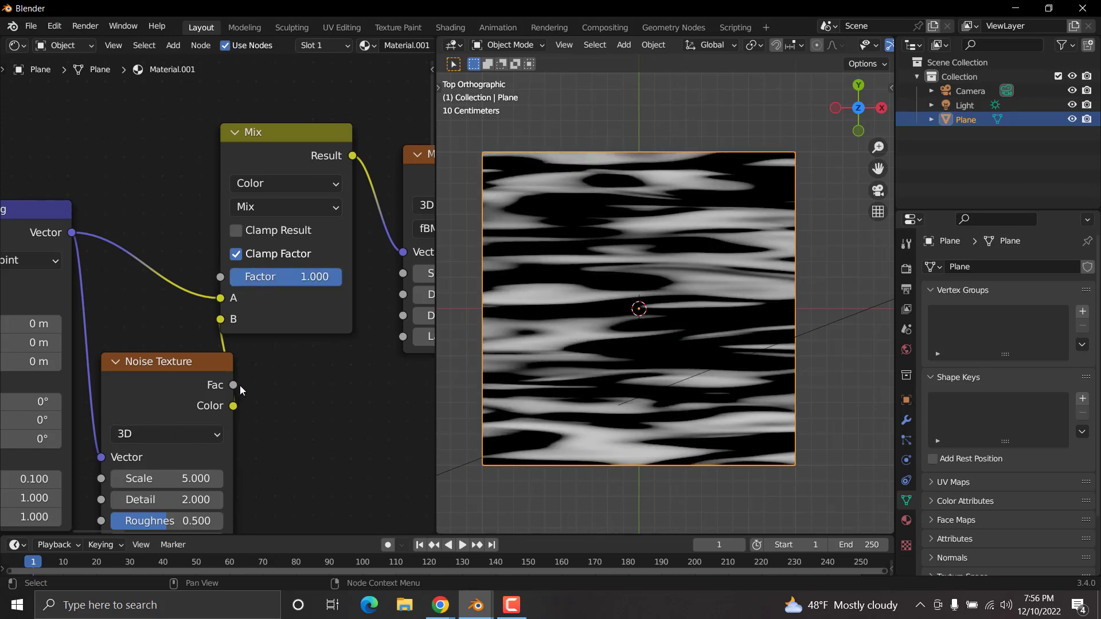
left_click(286, 211)
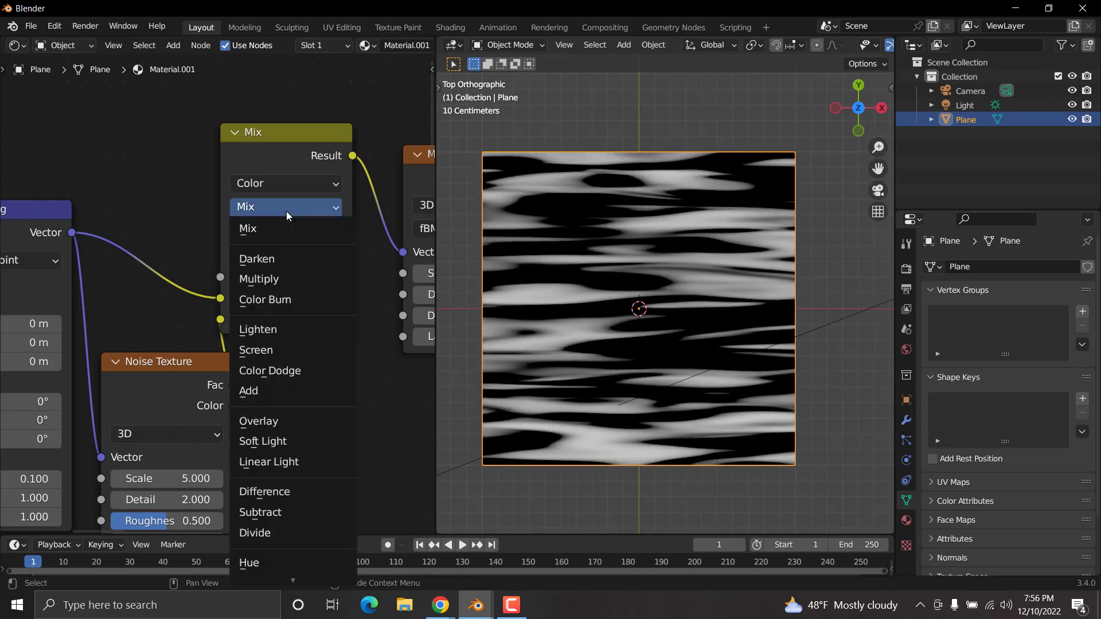
left_click(304, 463)
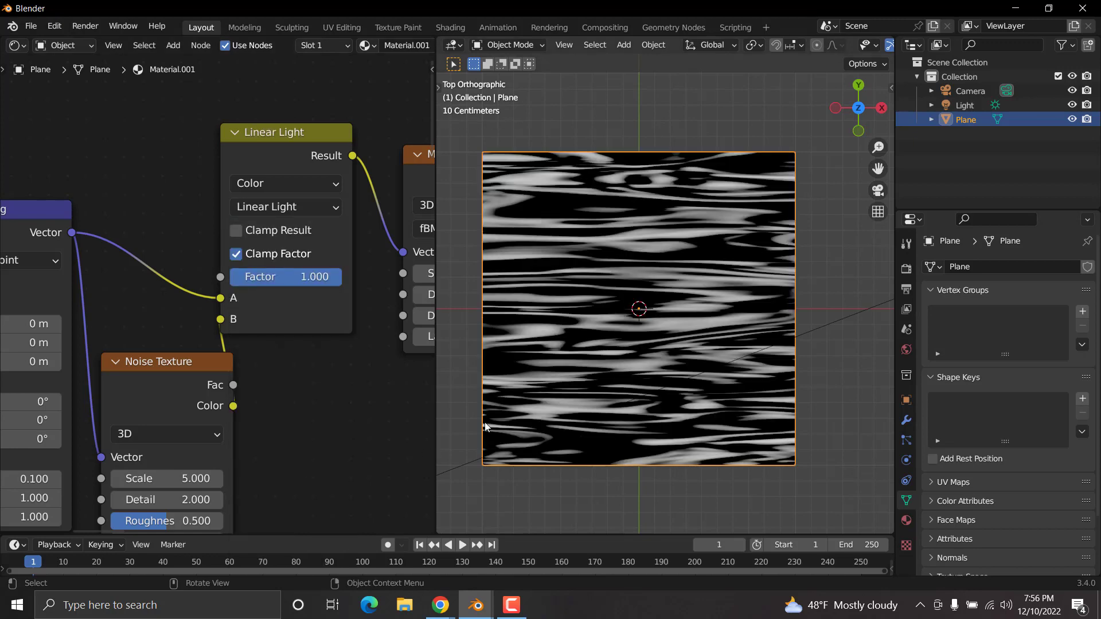
left_click_drag(321, 279, 242, 280)
Step: Set the Noise Texture's scale to 10
middle_click_drag(218, 376, 228, 305)
left_click_drag(189, 407, 240, 407)
left_click_drag(167, 408, 164, 408)
left_click(163, 407)
type("10")
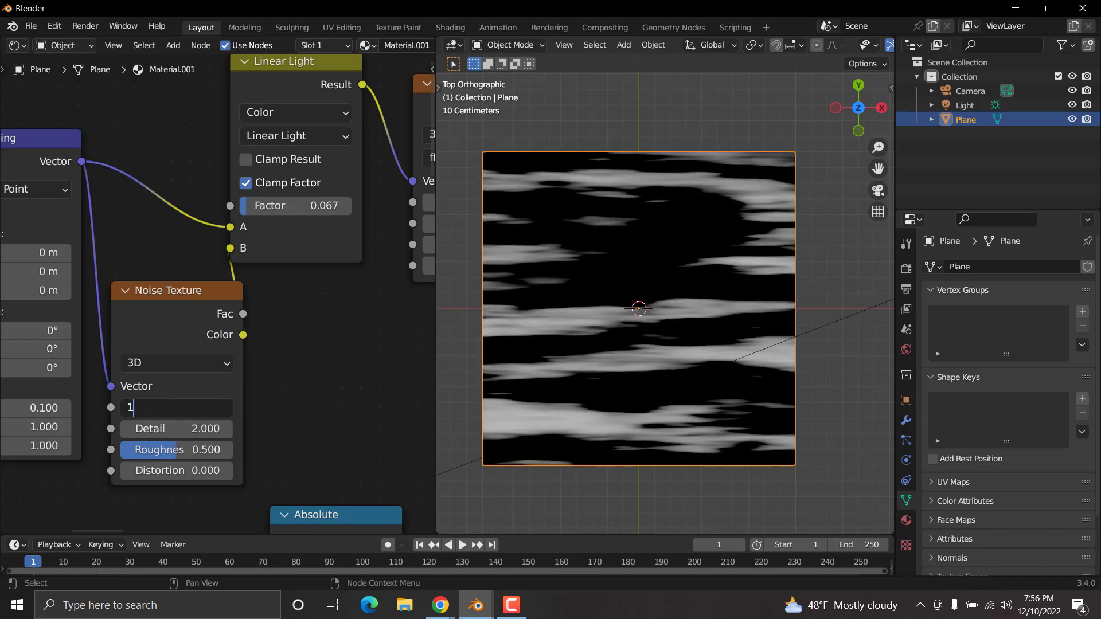
key("Return")
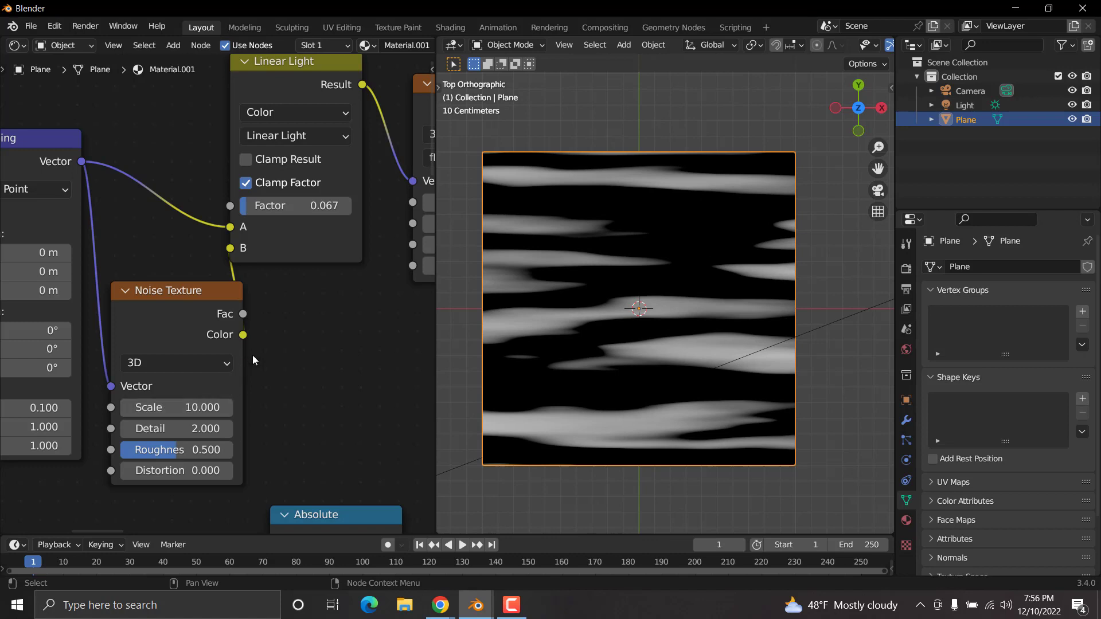
middle_click_drag(371, 293, 135, 329)
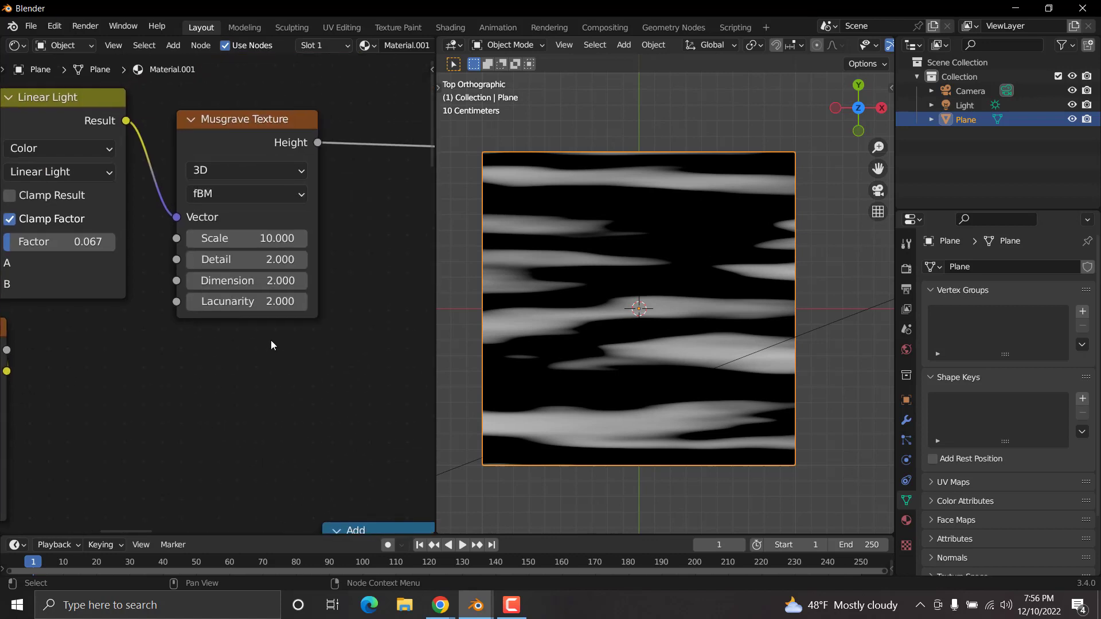
scroll(249, 360, "down", 8)
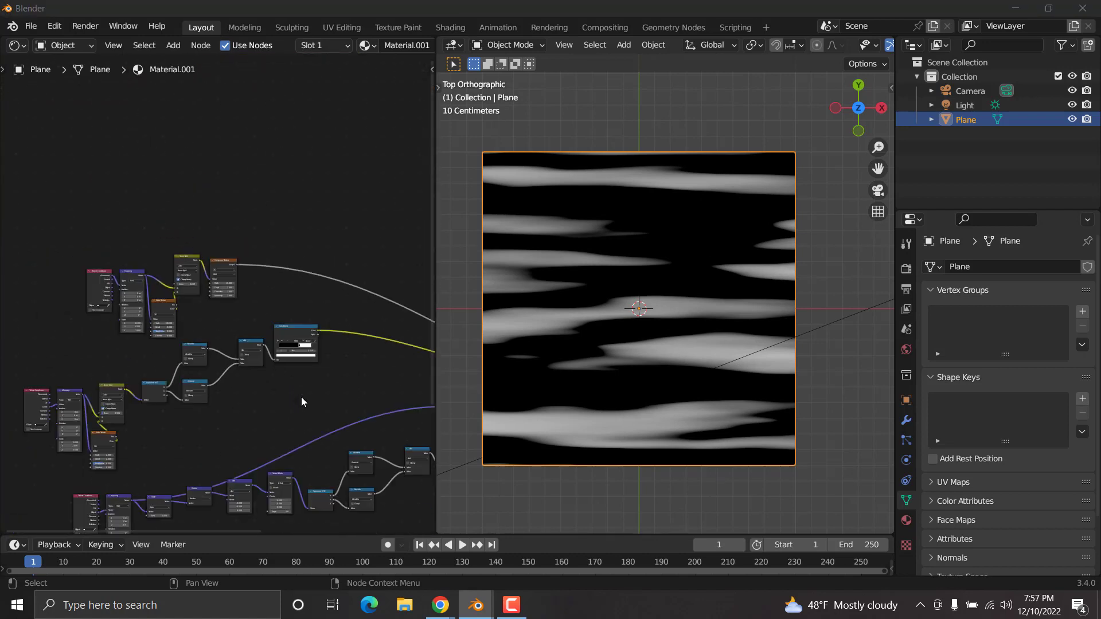
Step: Add a third Principled BSDF node below the two existing Principled BSDF nodes
middle_click_drag(396, 453, 209, 326)
middle_click_drag(241, 375, 284, 263)
key("shift+a")
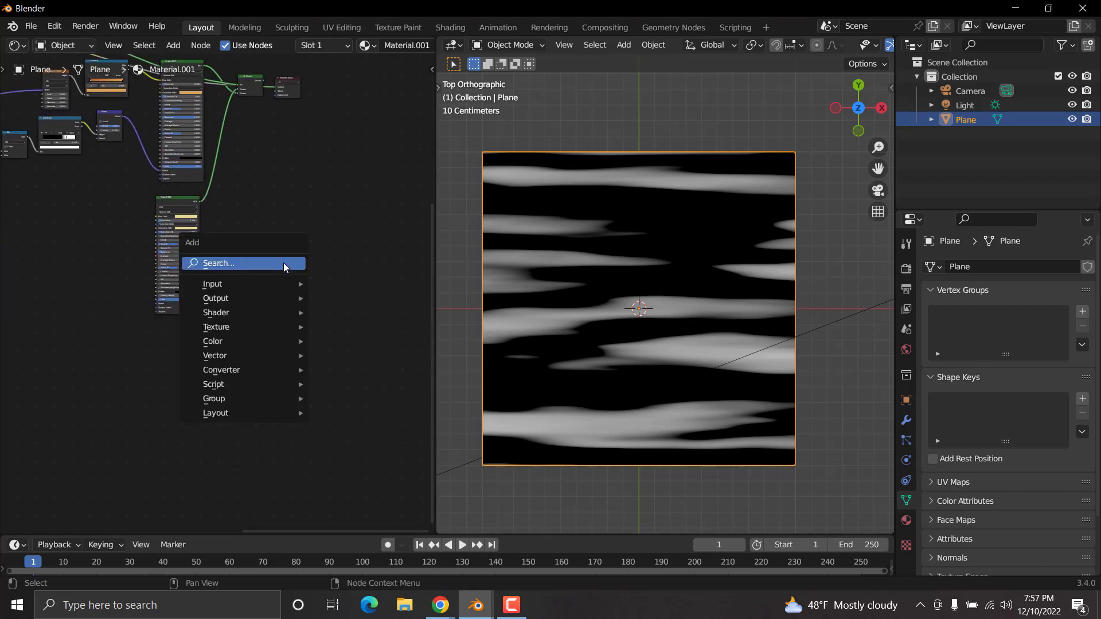
left_click(283, 262)
type("princ")
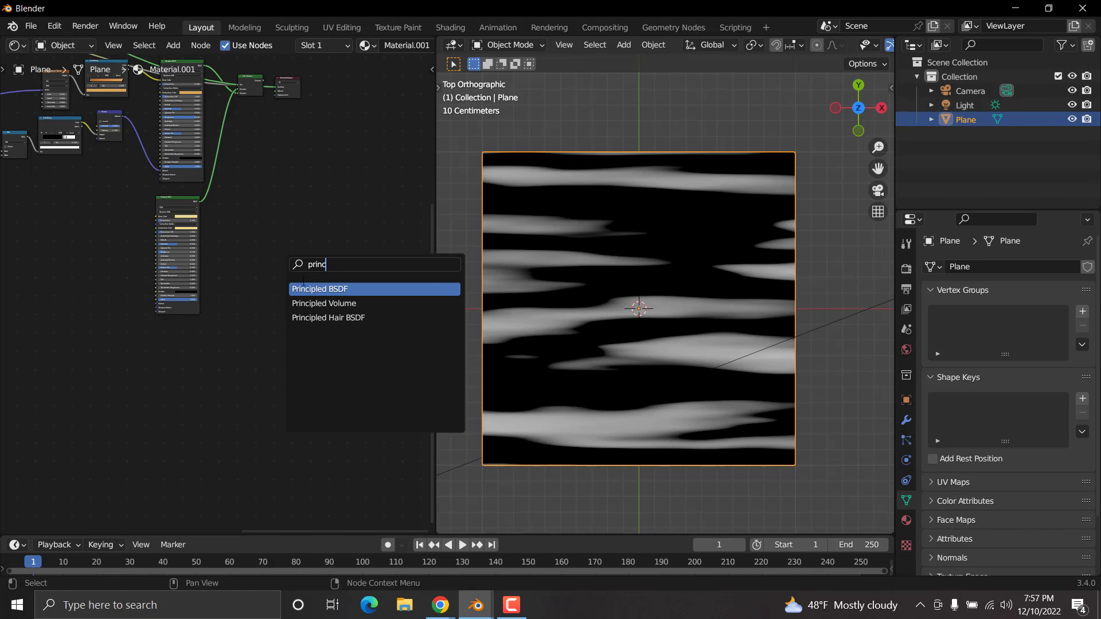
key("Return")
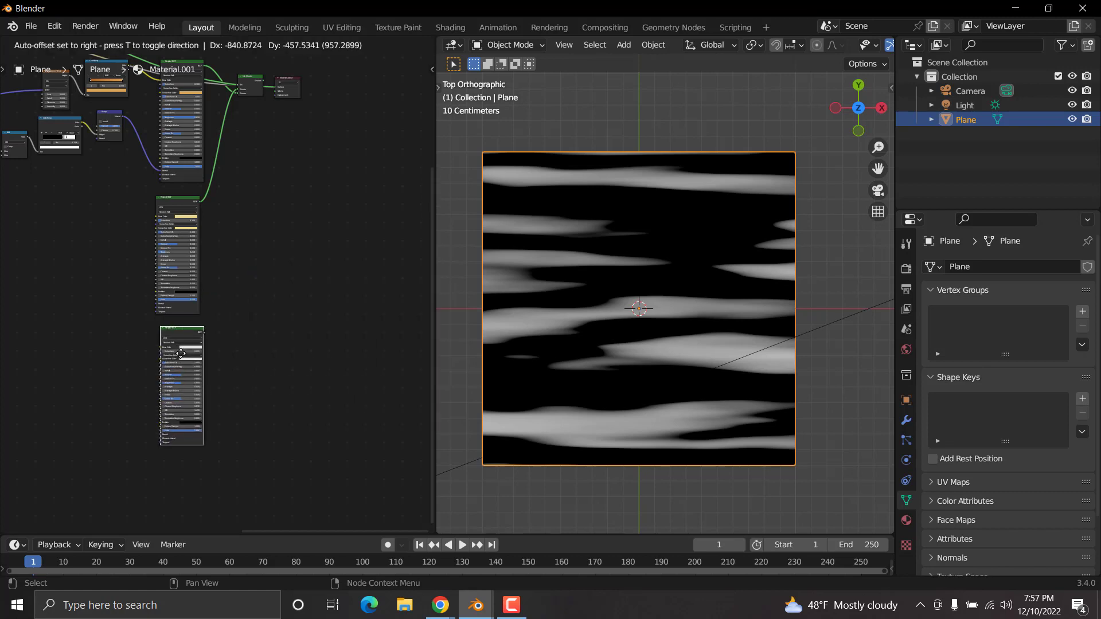
left_click(208, 384)
Step: Set the new Principled BSDF's base color to hex 552B00
scroll(207, 384, "up", 3)
scroll(207, 385, "up", 3)
middle_click_drag(137, 494, 218, 265)
scroll(229, 213, "up", 3)
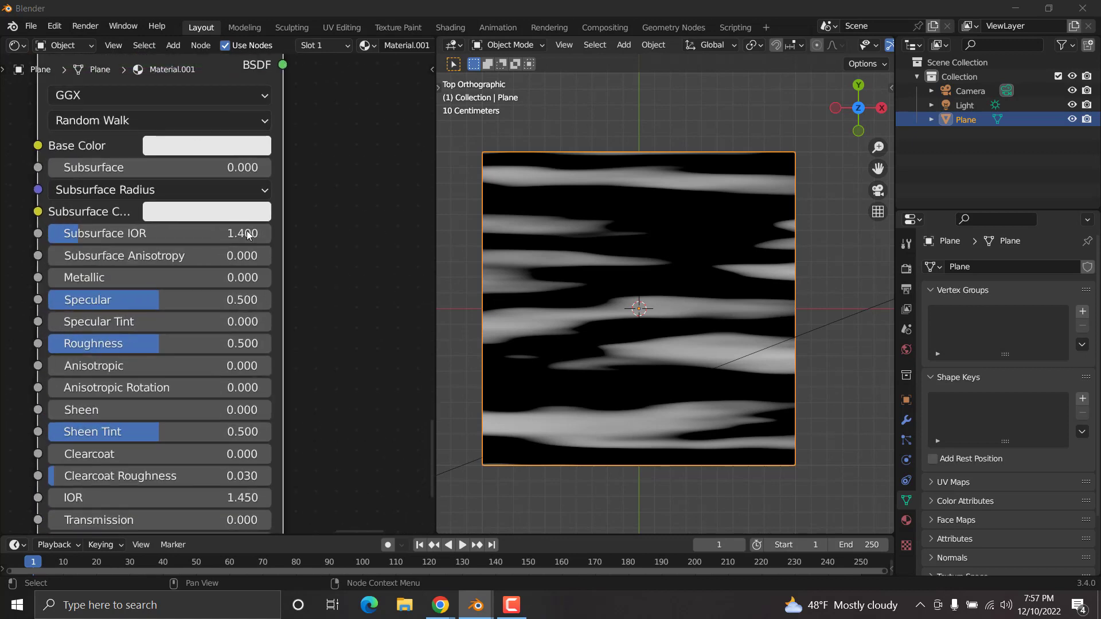
left_click(195, 152)
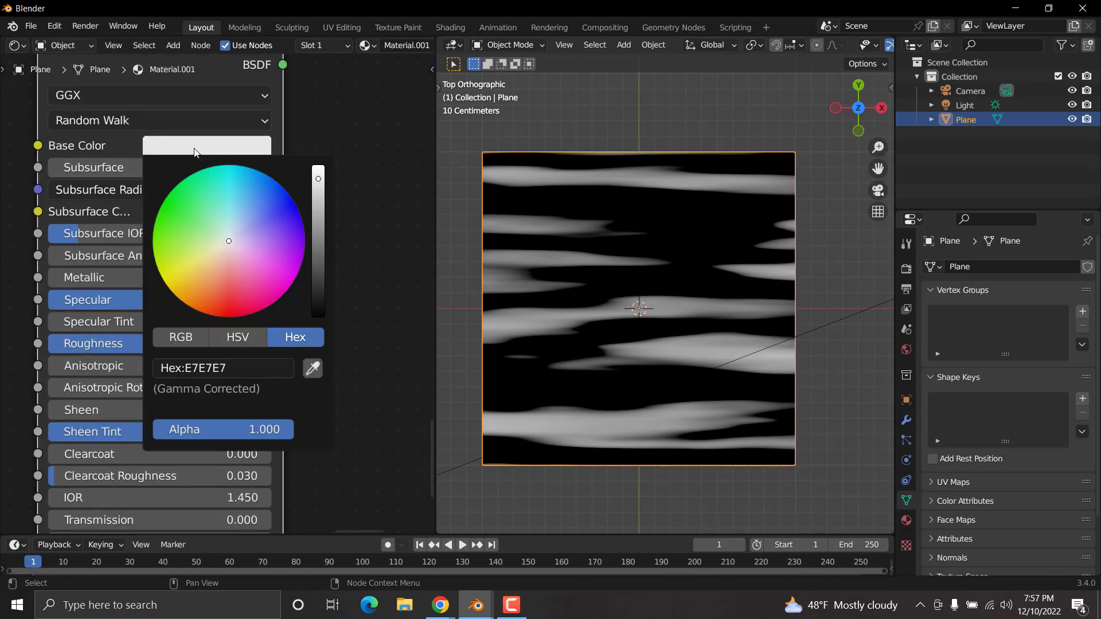
left_click(229, 368)
type("552B00")
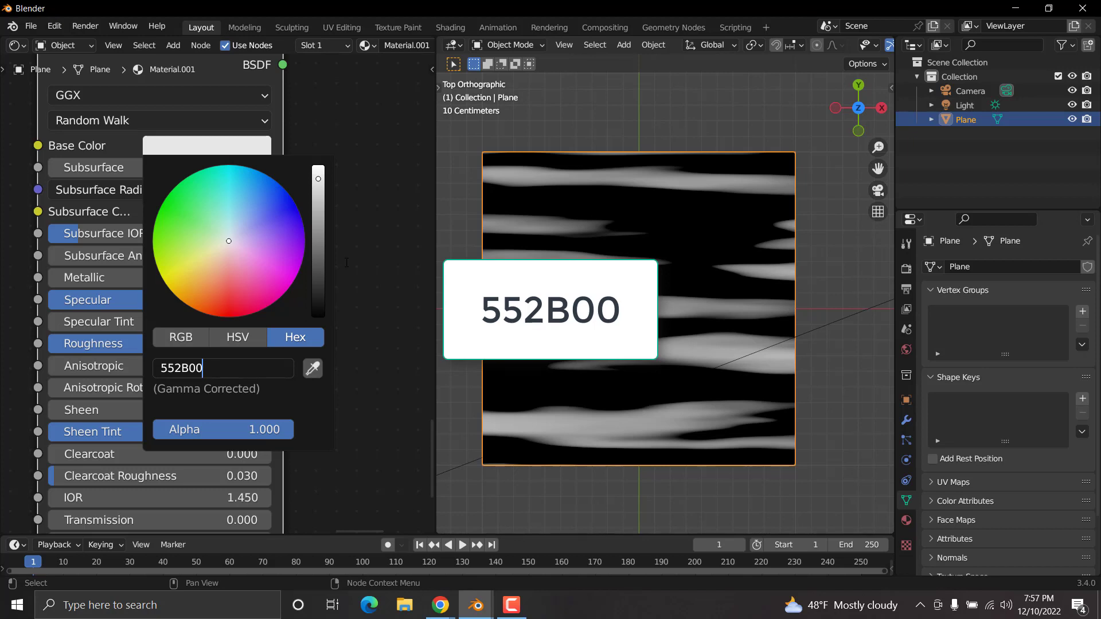
key("Return")
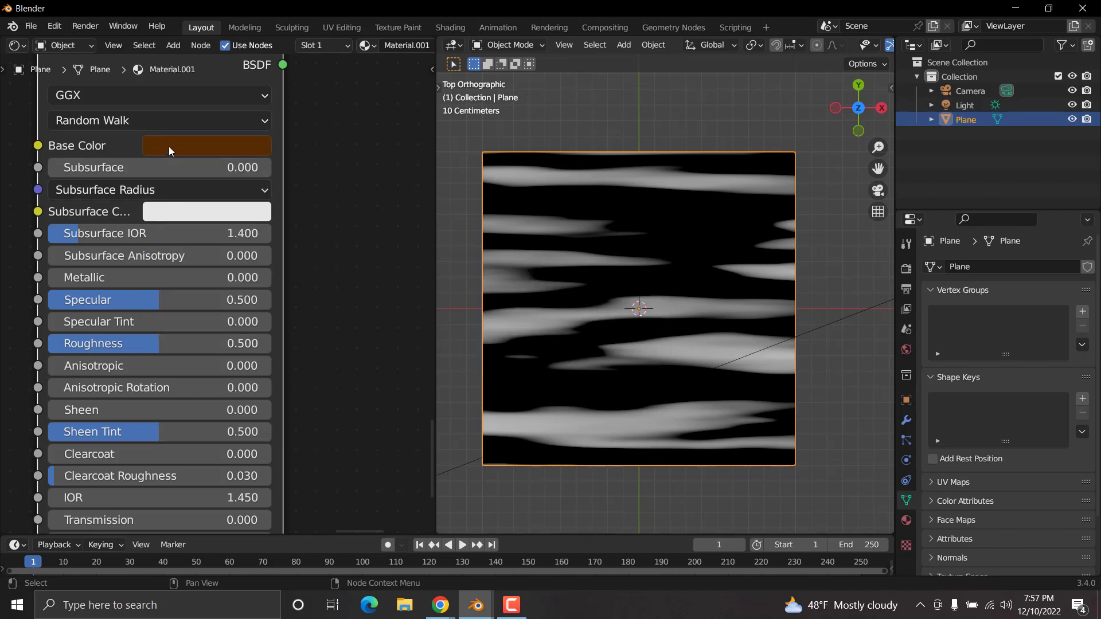
left_click(170, 148)
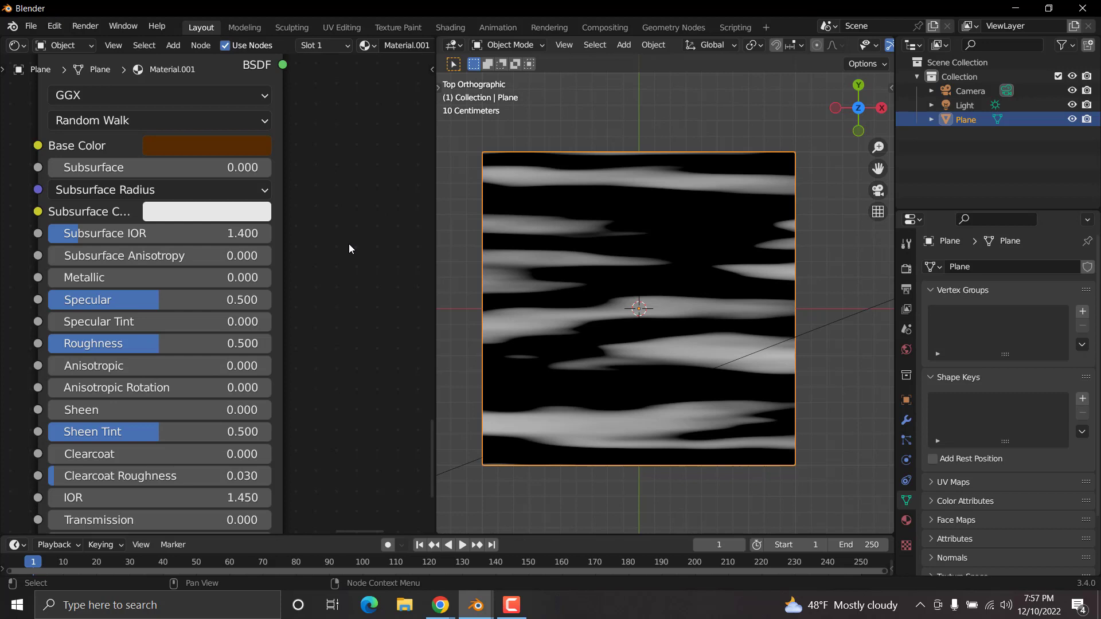
Step: Preview the brown Principled BSDF on the plane and lower its roughness to 0.111, checking the highlight from an angle
middle_click_drag(322, 297, 274, 327)
scroll(282, 195, "down", 5)
left_click(193, 184, "ctrl+shift")
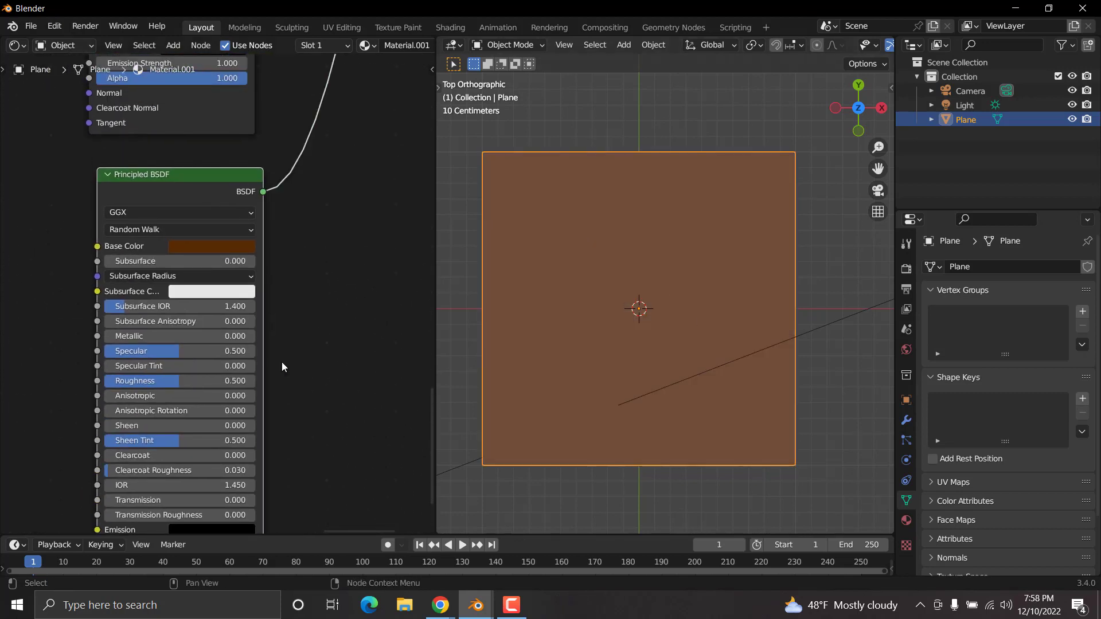
scroll(250, 387, "up", 6)
middle_click_drag(252, 387, 282, 254)
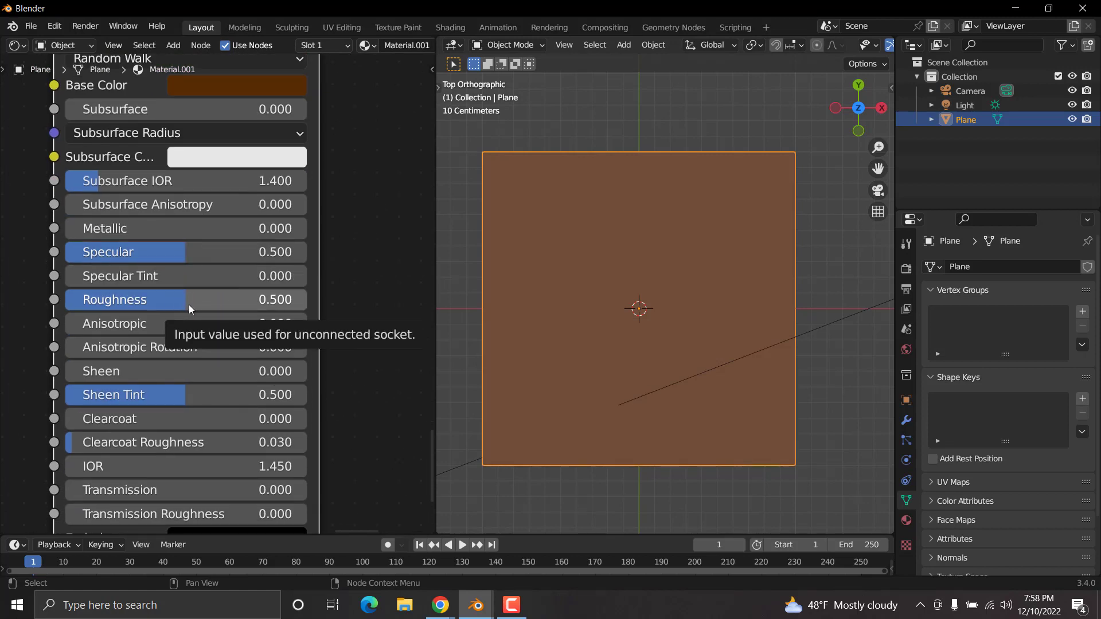
left_click_drag(188, 305, 95, 299)
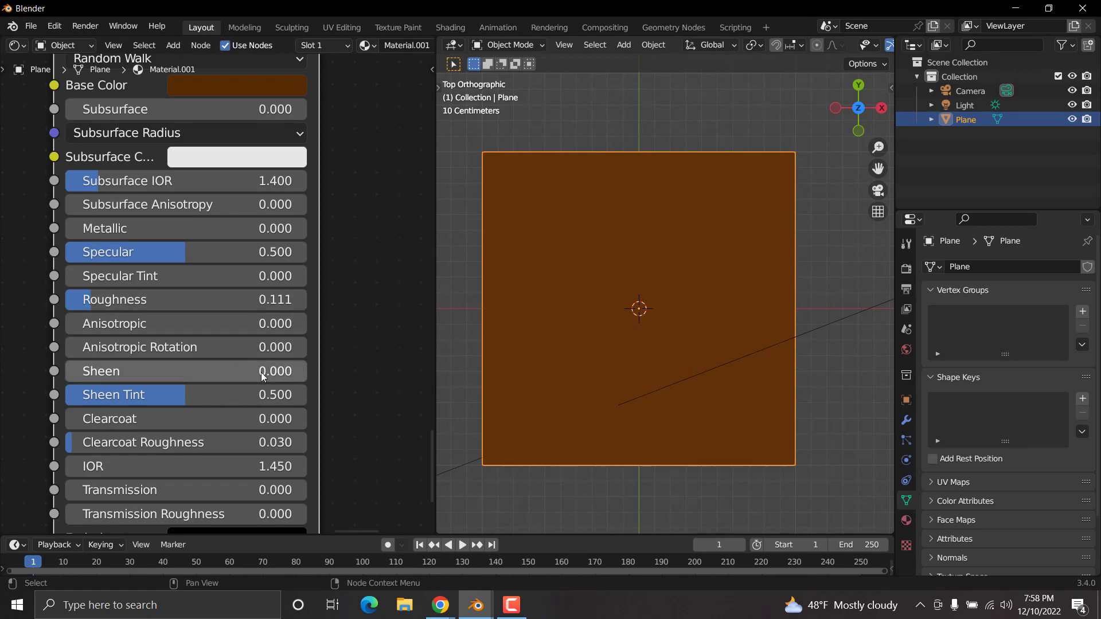
middle_click_drag(586, 377, 678, 311)
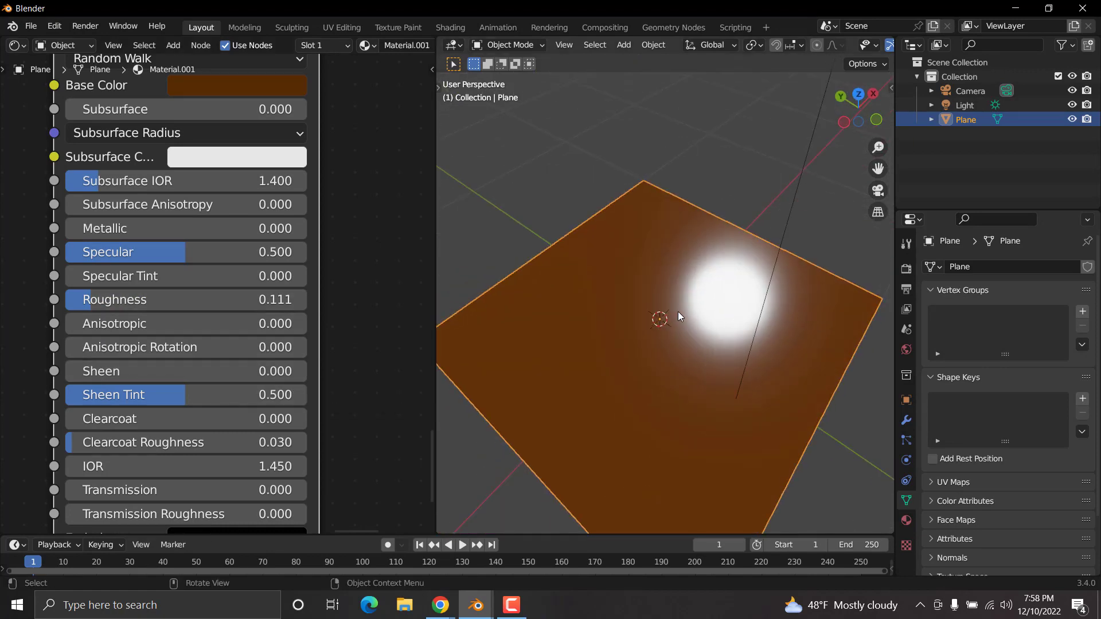
key("KP_7")
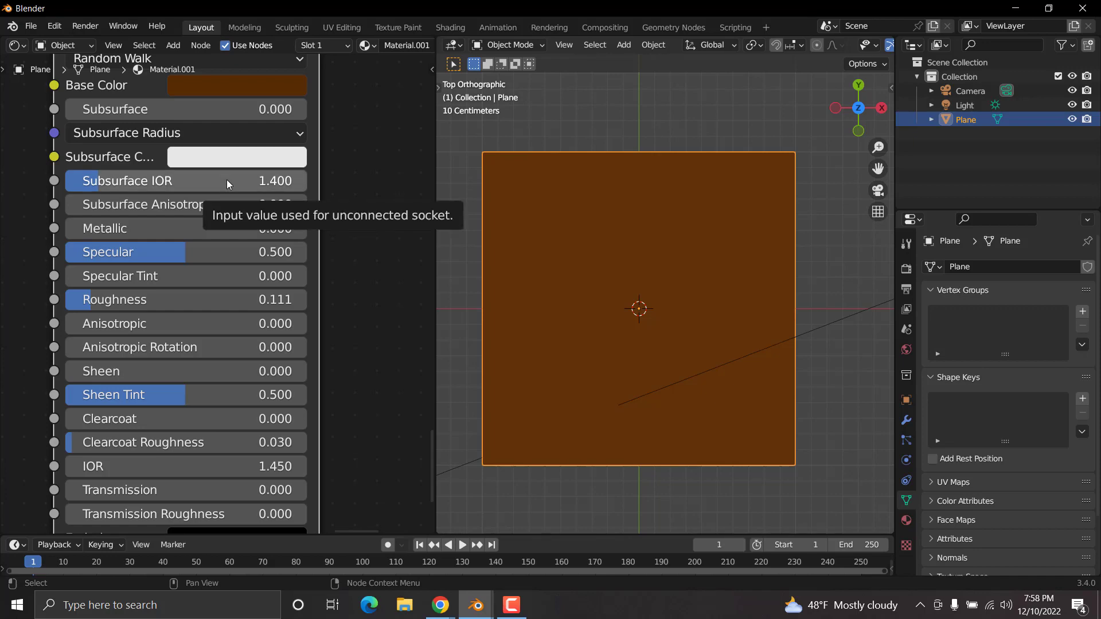
Step: Preview the existing Mix Shader's combined tile result on the plane
scroll(247, 187, "down", 5)
scroll(259, 155, "down", 3)
middle_click_drag(270, 130, 258, 302)
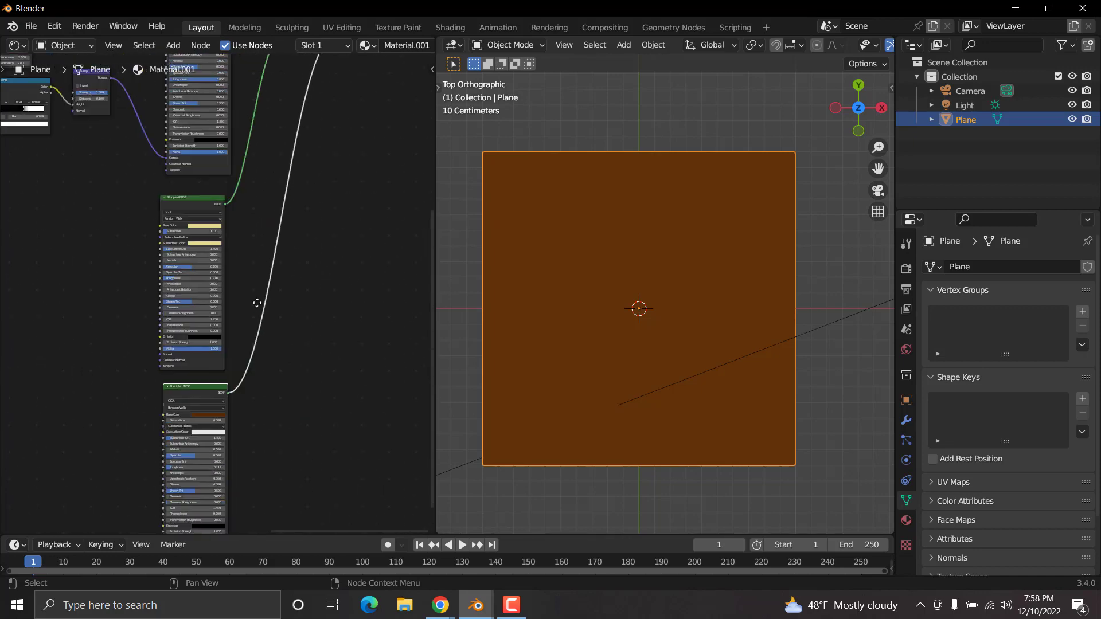
middle_click_drag(225, 183, 191, 282)
middle_click_drag(225, 245, 175, 398)
scroll(238, 289, "up", 7)
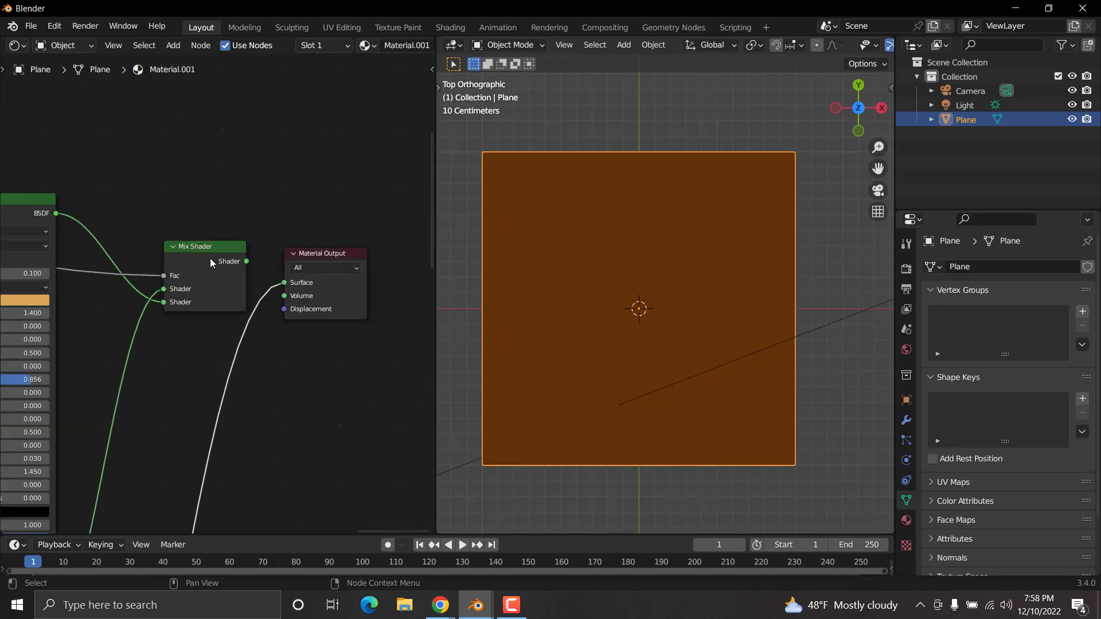
left_click(198, 246, "ctrl+shift")
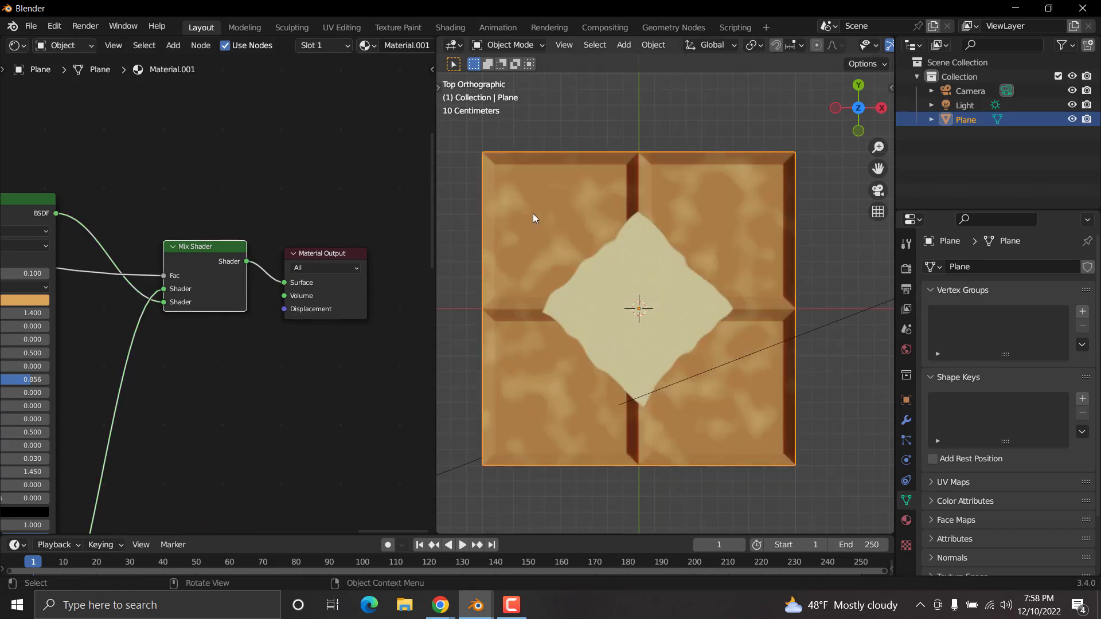
Step: Switch the plane's preview back to the brown Principled BSDF
scroll(140, 365, "down", 3)
middle_click_drag(167, 395, 256, 62)
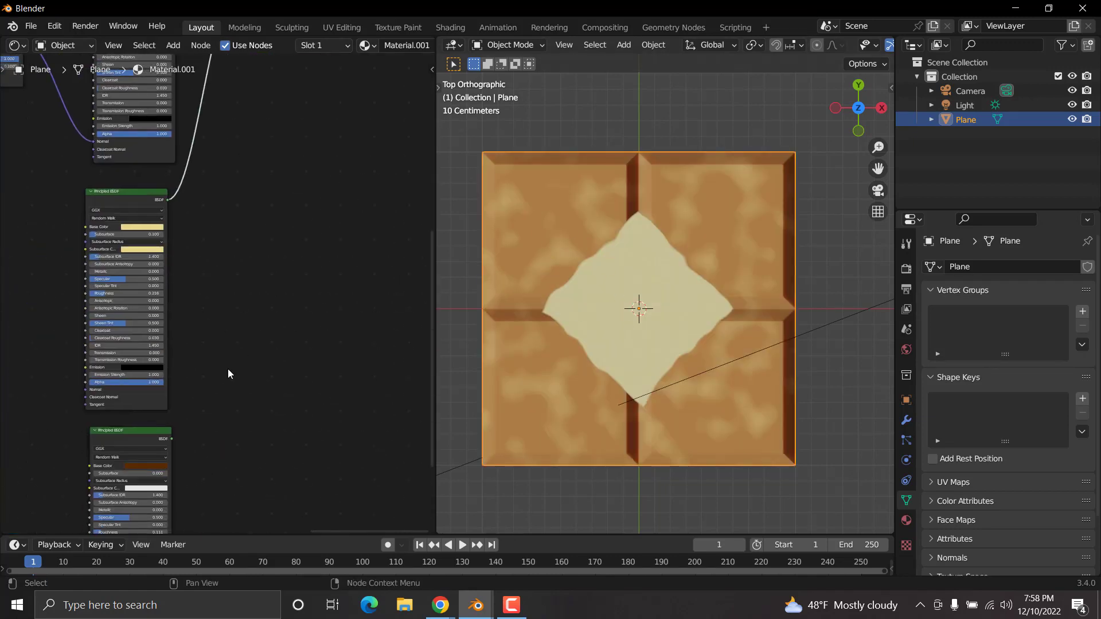
middle_click_drag(228, 369, 223, 303)
left_click(134, 374, "ctrl+shift")
Step: Move the Material Output node away from the Mix Shader and place a duplicate of the Mix Shader between them
middle_click_drag(321, 128, 222, 246)
left_click_drag(236, 245, 349, 251)
scroll(250, 271, "up", 2)
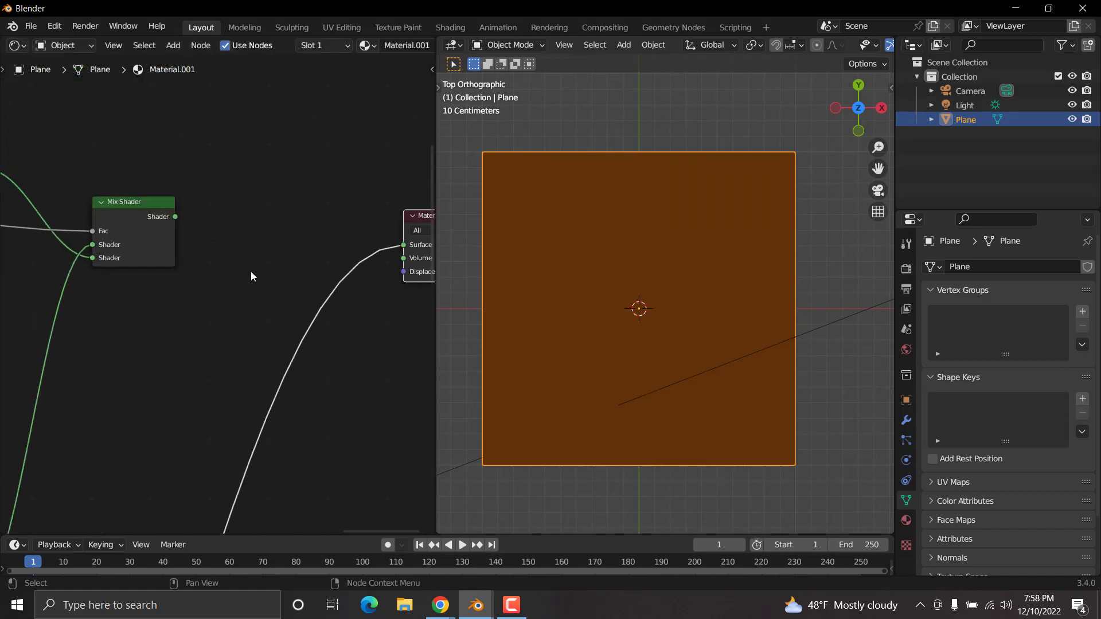
left_click(138, 201)
key("shift+d")
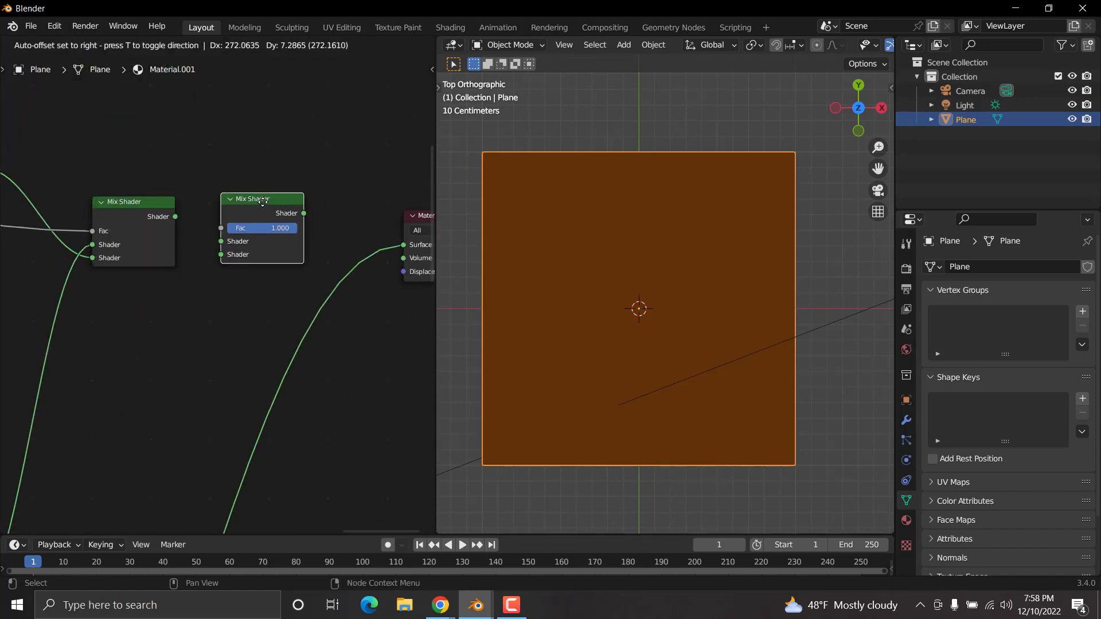
left_click(263, 201)
Step: Wire the original Mix Shader into the duplicate's first Shader input and the brown Principled BSDF into its second
scroll(229, 259, "up", 2)
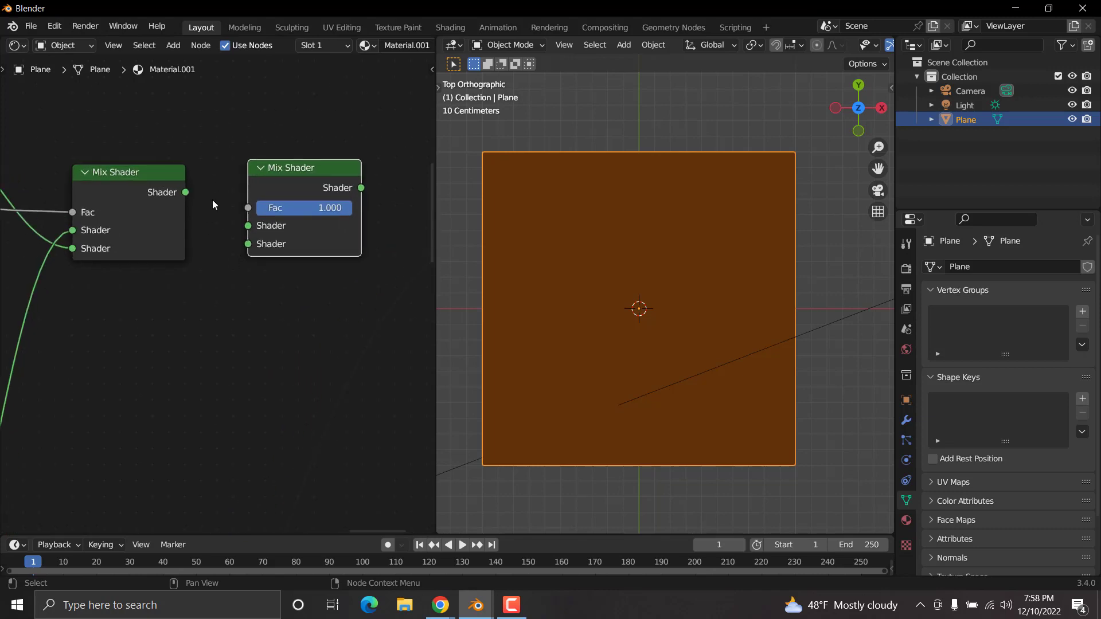
left_click_drag(187, 194, 223, 184)
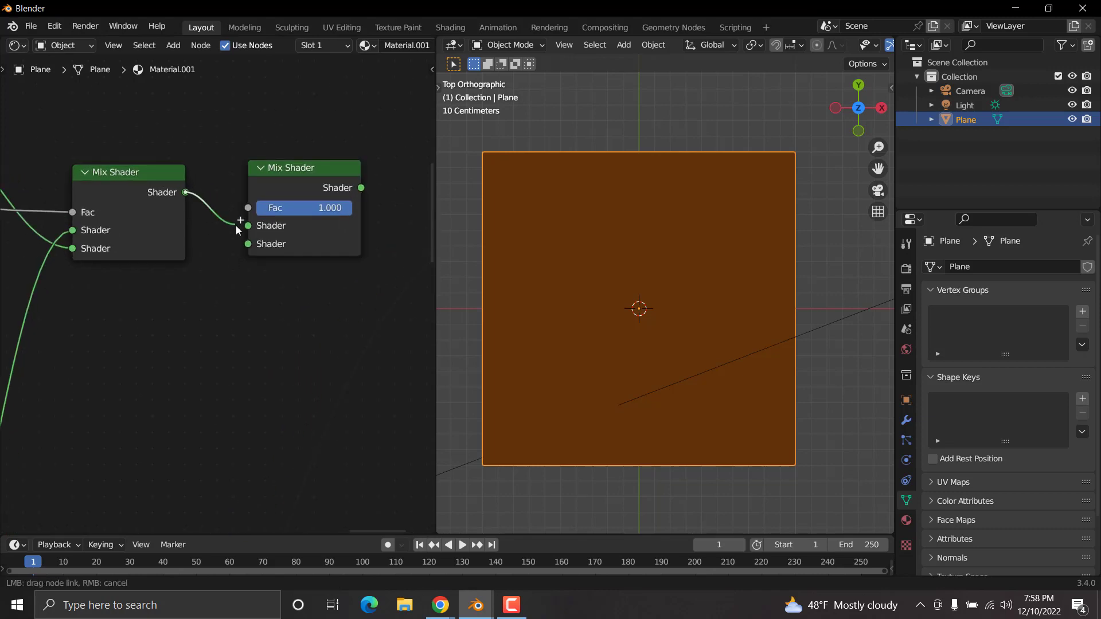
left_click_drag(235, 225, 241, 225)
scroll(257, 226, "down", 5)
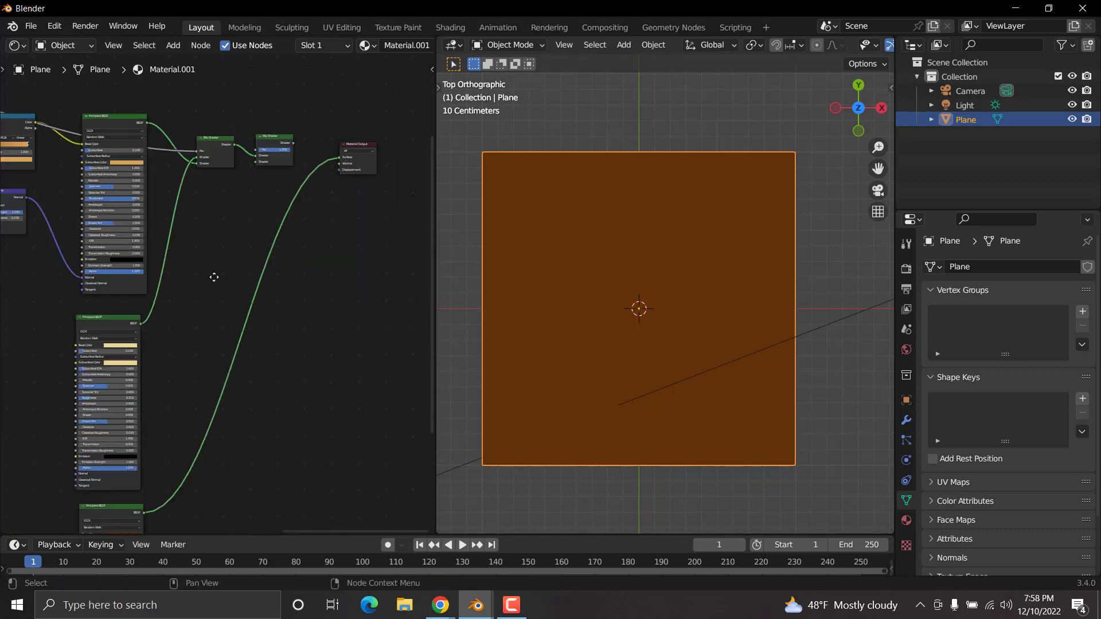
middle_click_drag(214, 277, 209, 260)
left_click_drag(140, 496, 256, 147)
Step: Connect the duplicate Mix Shader to the Material Output's Surface and set its factor to 0
middle_click_drag(276, 132, 206, 257)
scroll(207, 259, "up", 6)
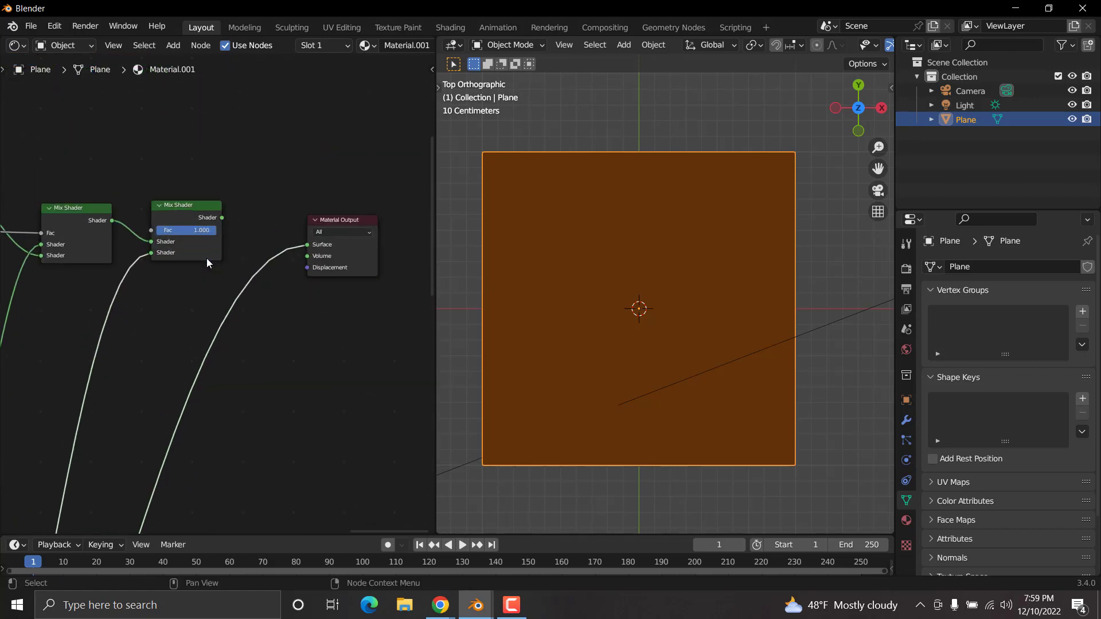
scroll(206, 258, "up", 4)
left_click(179, 168, "ctrl+shift")
scroll(146, 257, "up", 4)
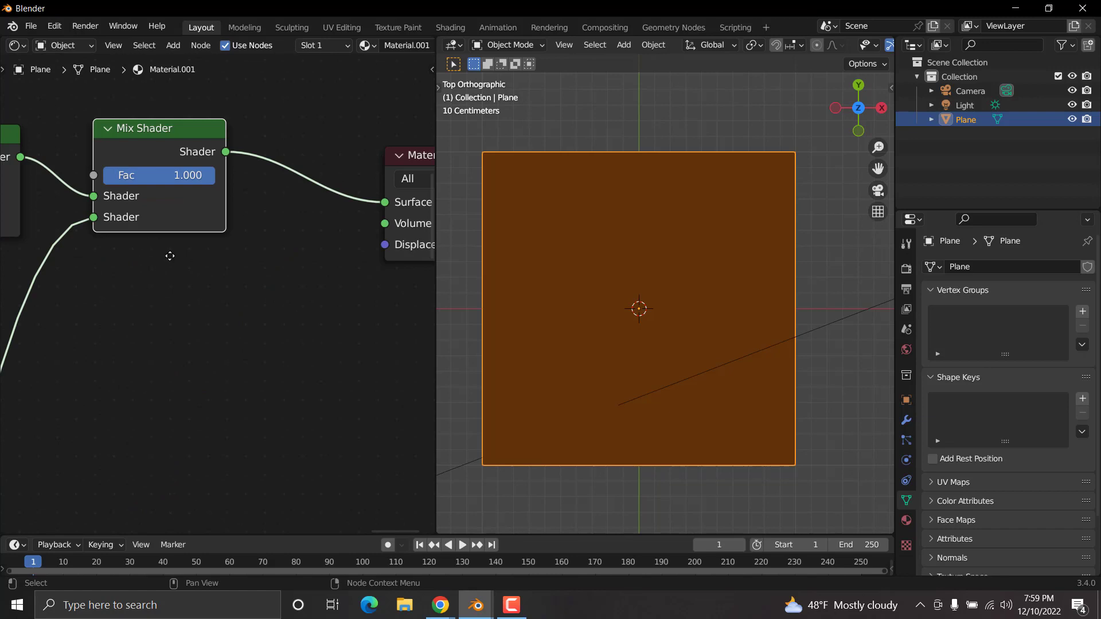
middle_click_drag(170, 255, 246, 316)
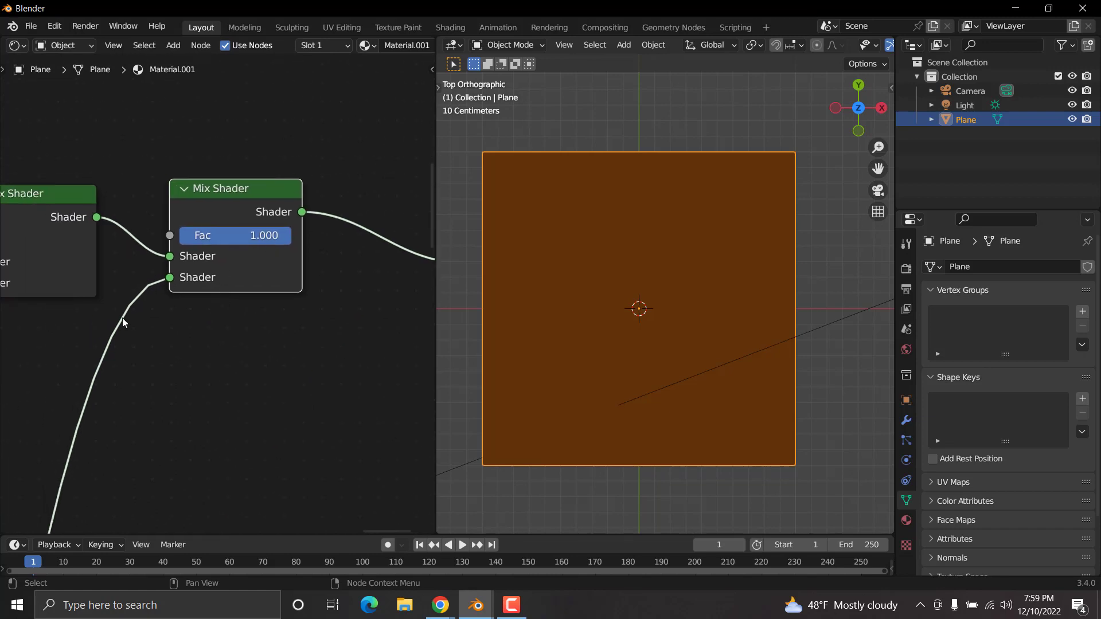
left_click_drag(279, 236, 166, 236)
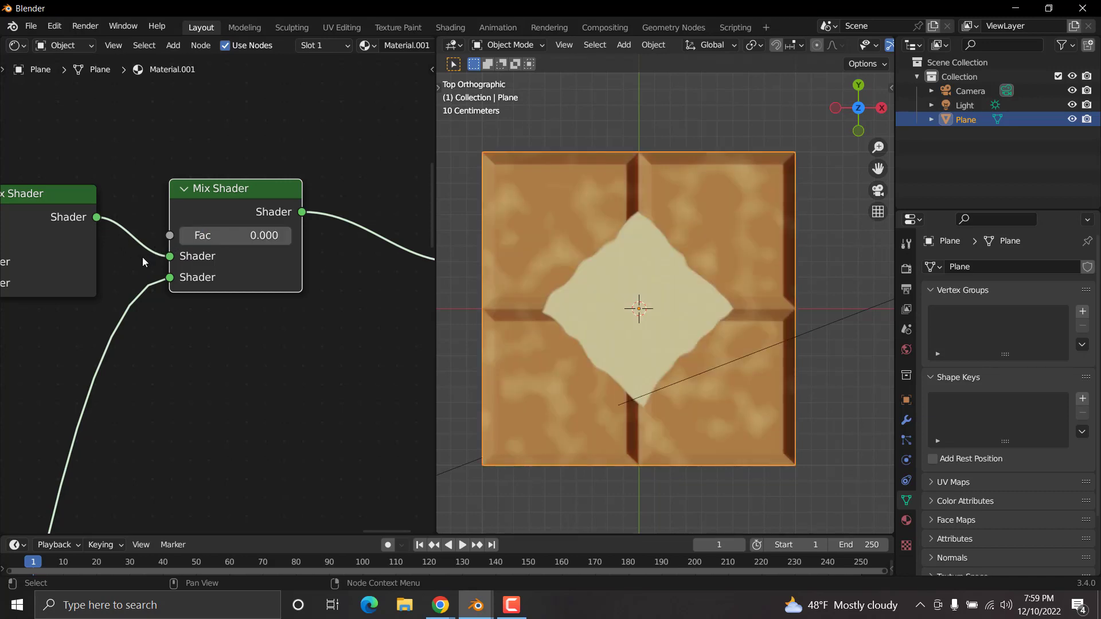
Step: Preview the Musgrave Texture's height output on the plane
scroll(142, 257, "down", 6)
middle_click_drag(141, 264, 332, 256)
middle_click_drag(228, 298, 266, 325)
scroll(267, 326, "up", 6)
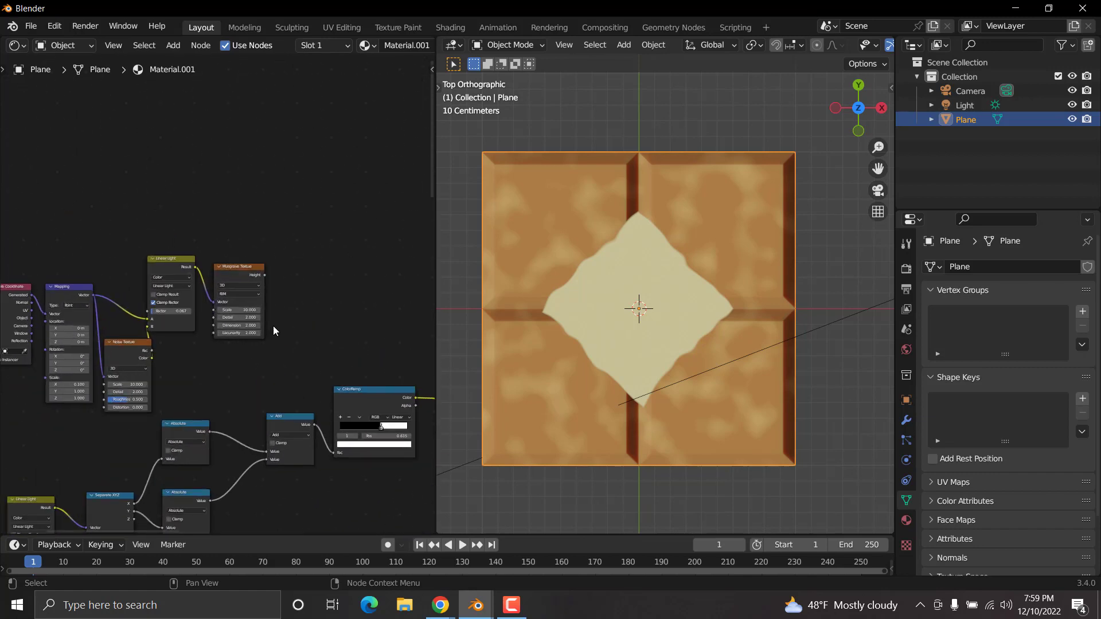
left_click(268, 242, "ctrl+shift")
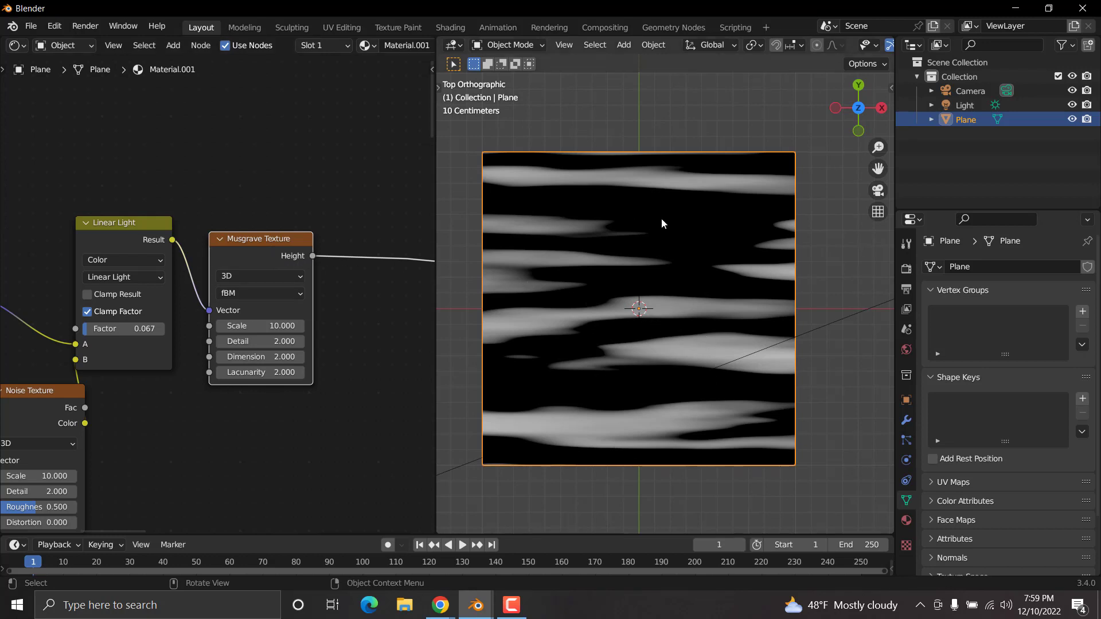
Step: Wire the Musgrave Texture's Height into the second Mix Shader's Fac input and output that mix to the material surface
scroll(303, 274, "down", 3)
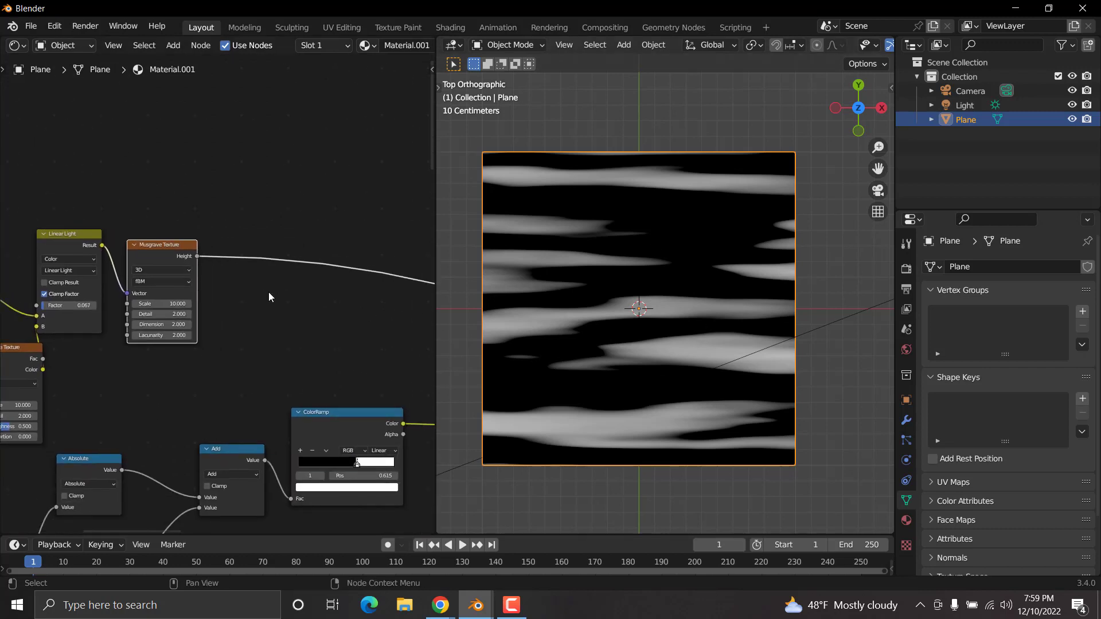
middle_click_drag(269, 292, 85, 246)
left_click_drag(87, 247, 202, 345)
left_click(233, 325, "ctrl+shift")
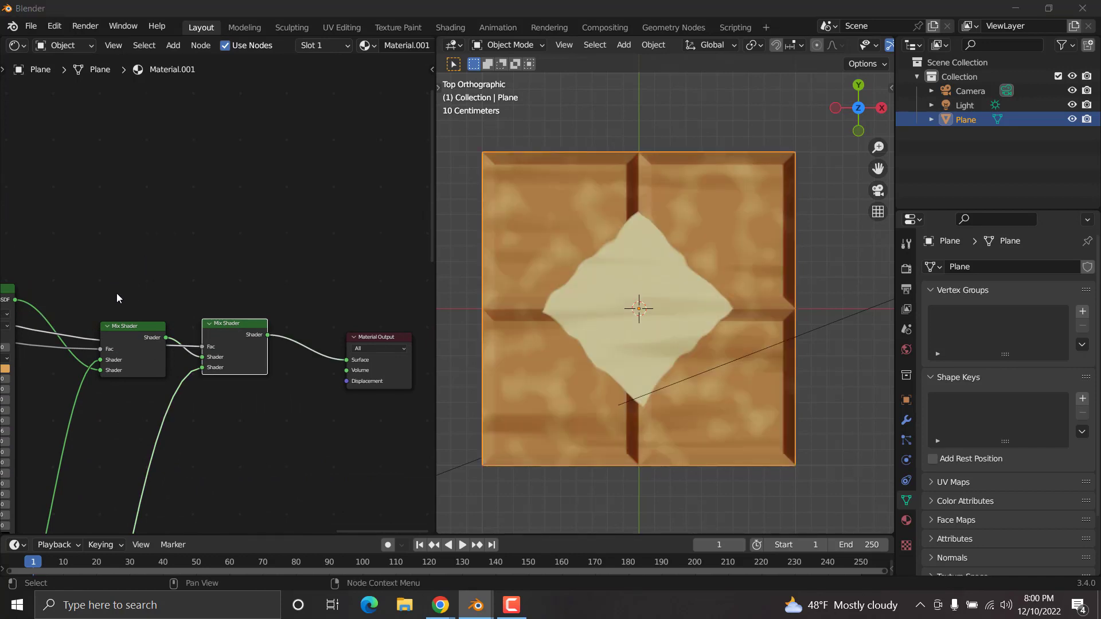
Step: Preview the Musgrave Texture alone again and examine its light and dark streaks up close in the viewport
middle_click_drag(95, 287, 328, 334)
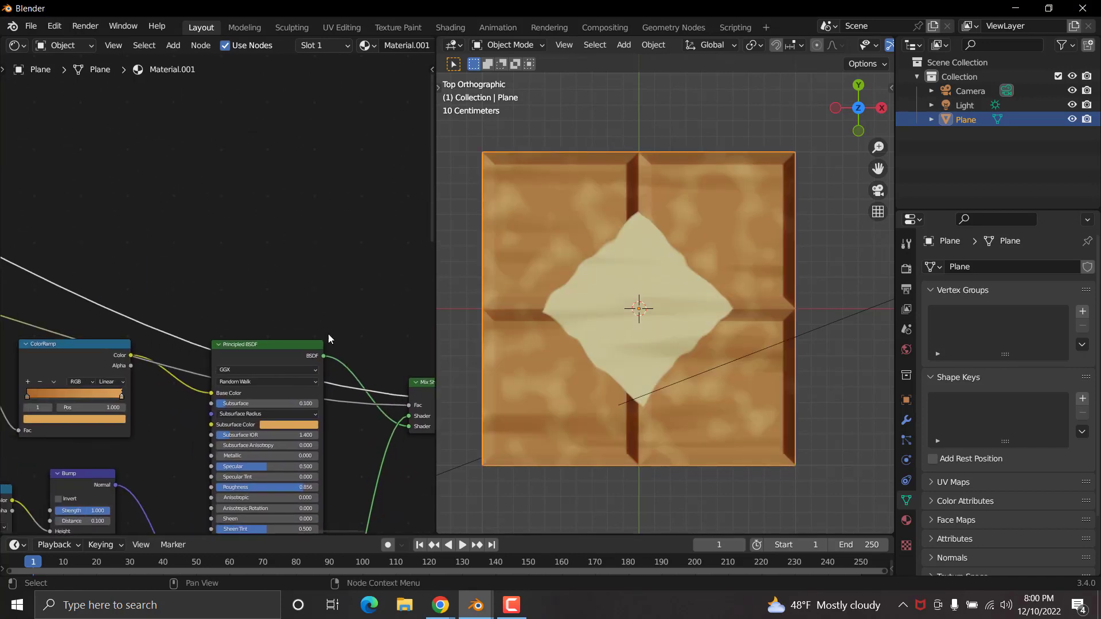
middle_click_drag(181, 319, 396, 385)
middle_click_drag(93, 336, 287, 388)
middle_click_drag(14, 342, 234, 386)
middle_click_drag(20, 310, 213, 380)
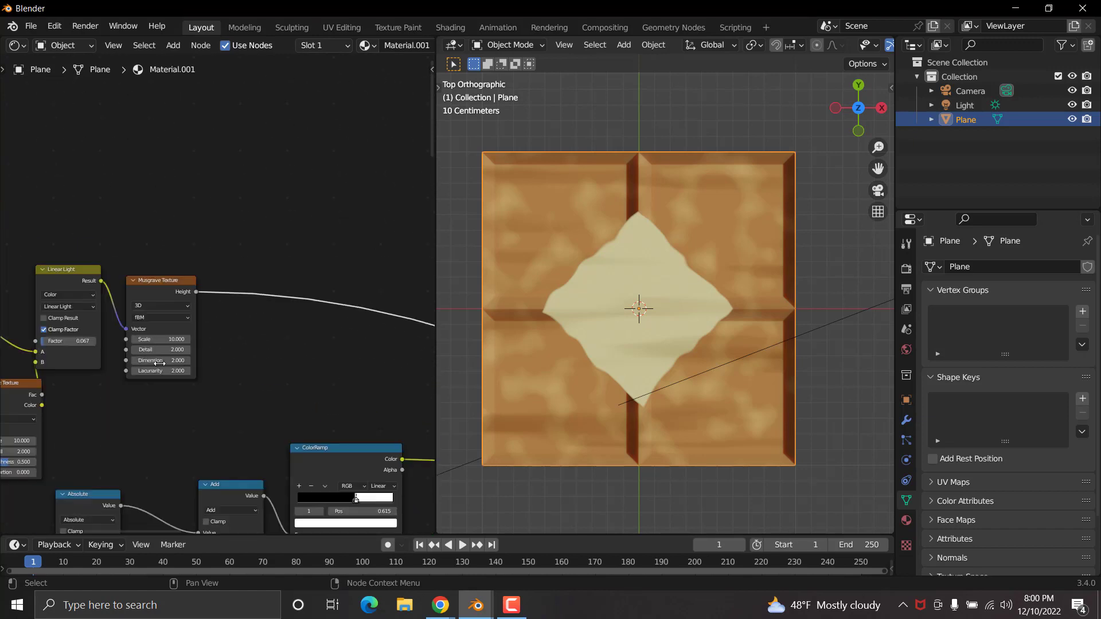
scroll(197, 367, "up", 3)
left_click(112, 273, "ctrl+shift")
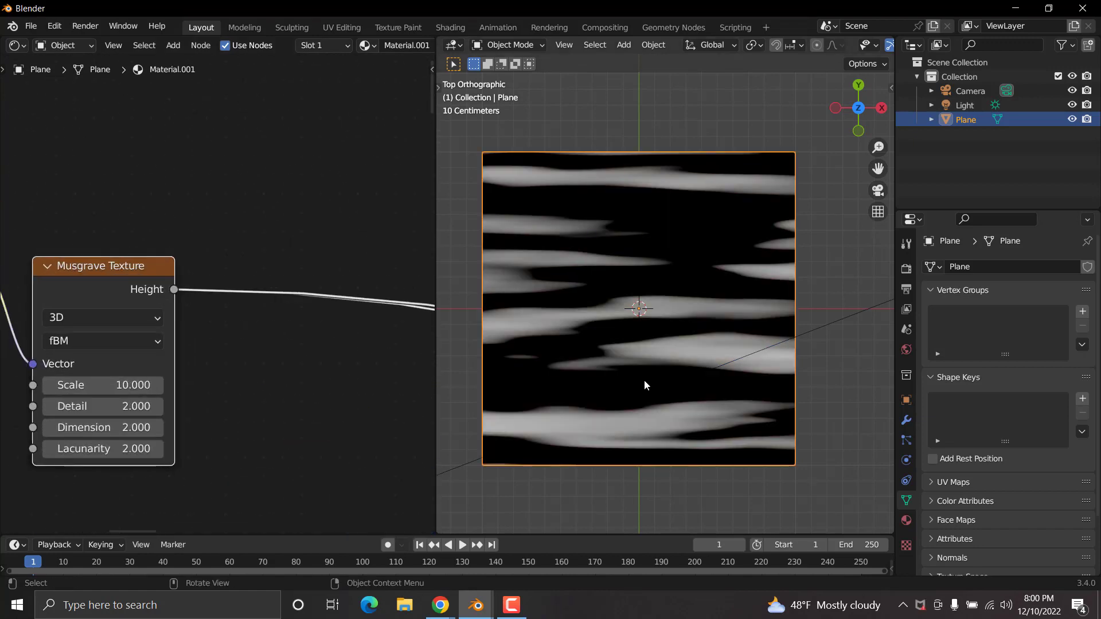
scroll(646, 382, "up", 4)
scroll(659, 370, "down", 2)
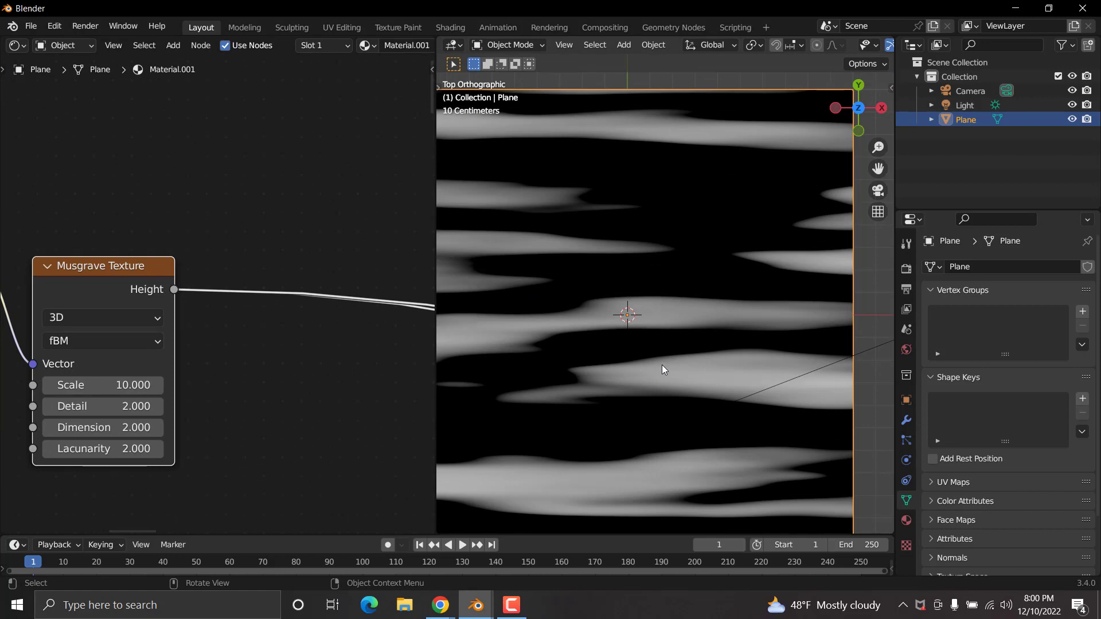
scroll(668, 408, "up", 2)
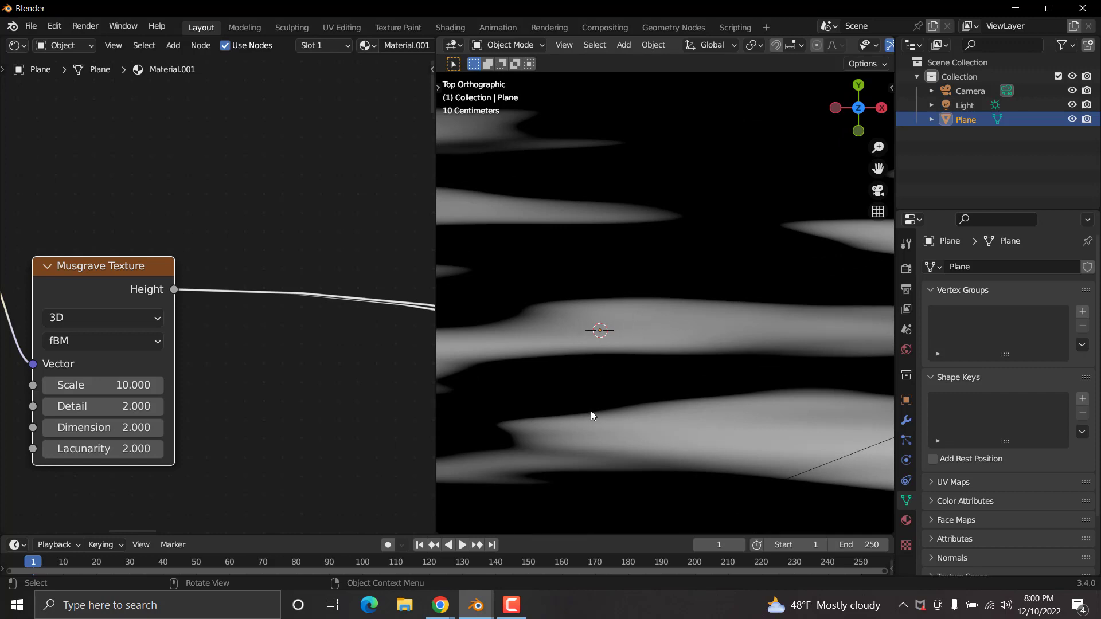
Step: Add a ColorRamp node onto the Musgrave Texture's preview link so its Height output drives the ramp
scroll(277, 343, "down", 3)
key("shift+a")
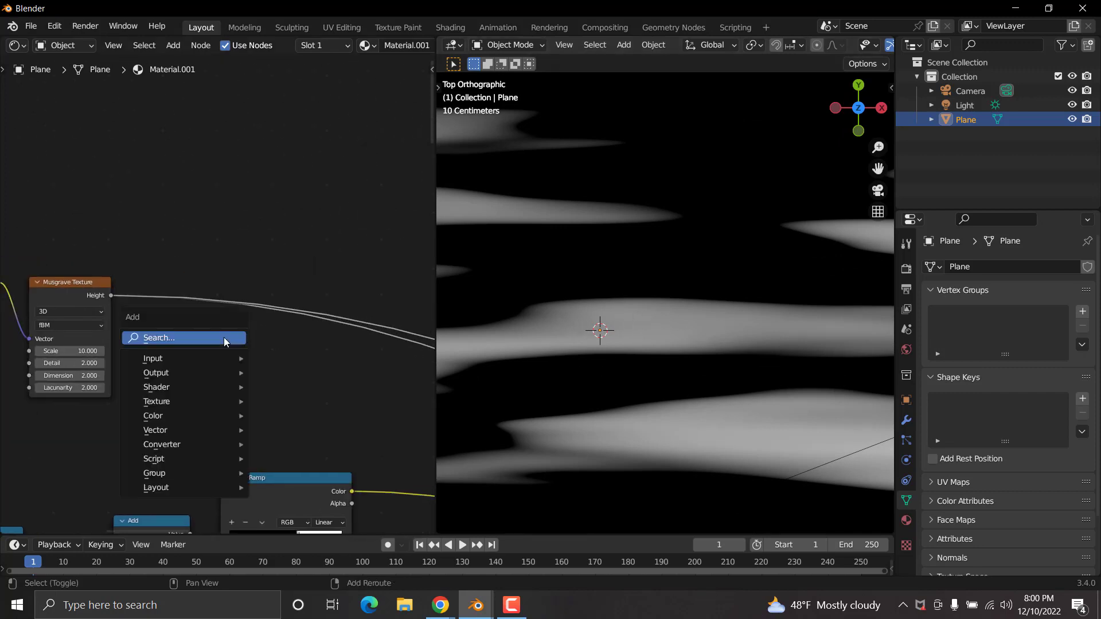
left_click(225, 340)
type("color")
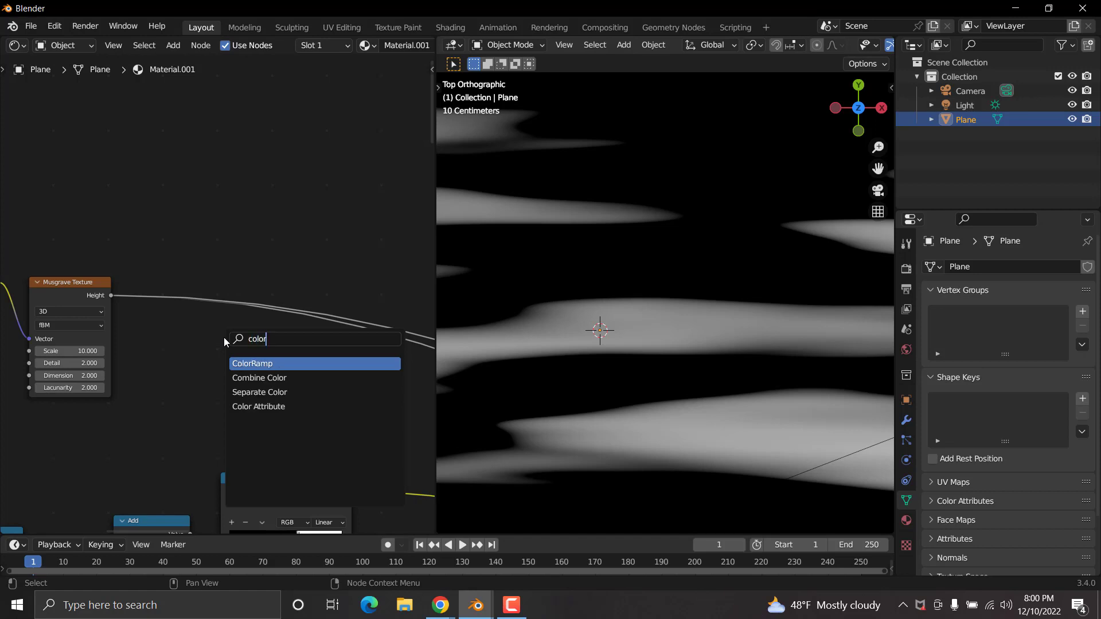
key("Return")
left_click(178, 308)
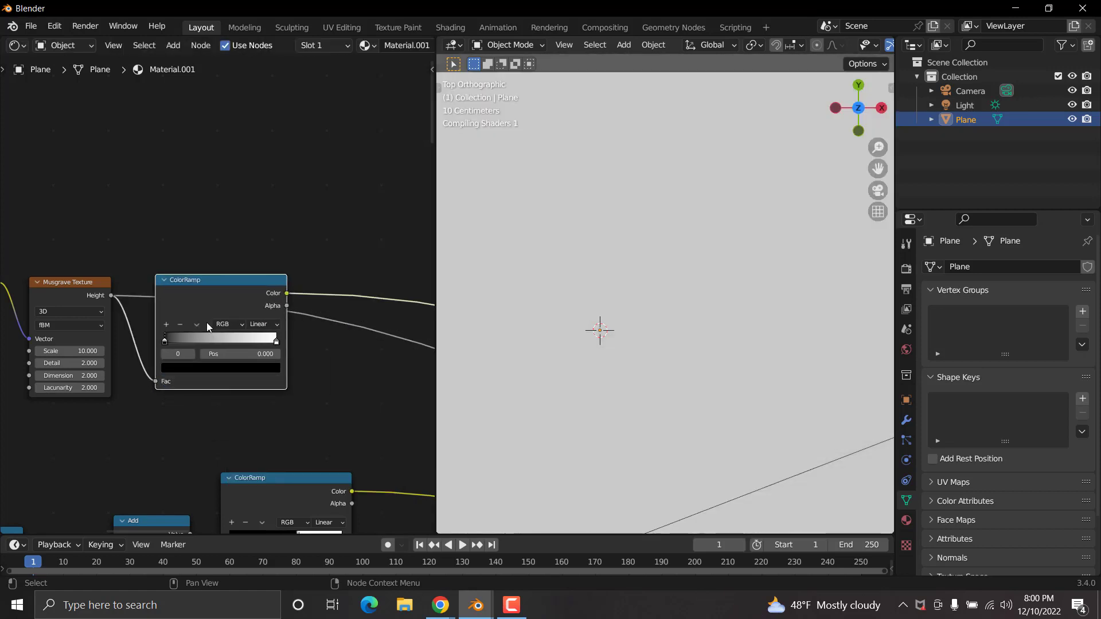
Step: Sharpen the new ColorRamp's contrast by moving the white stop inward and the black stop to 0.109
scroll(198, 326, "up", 2)
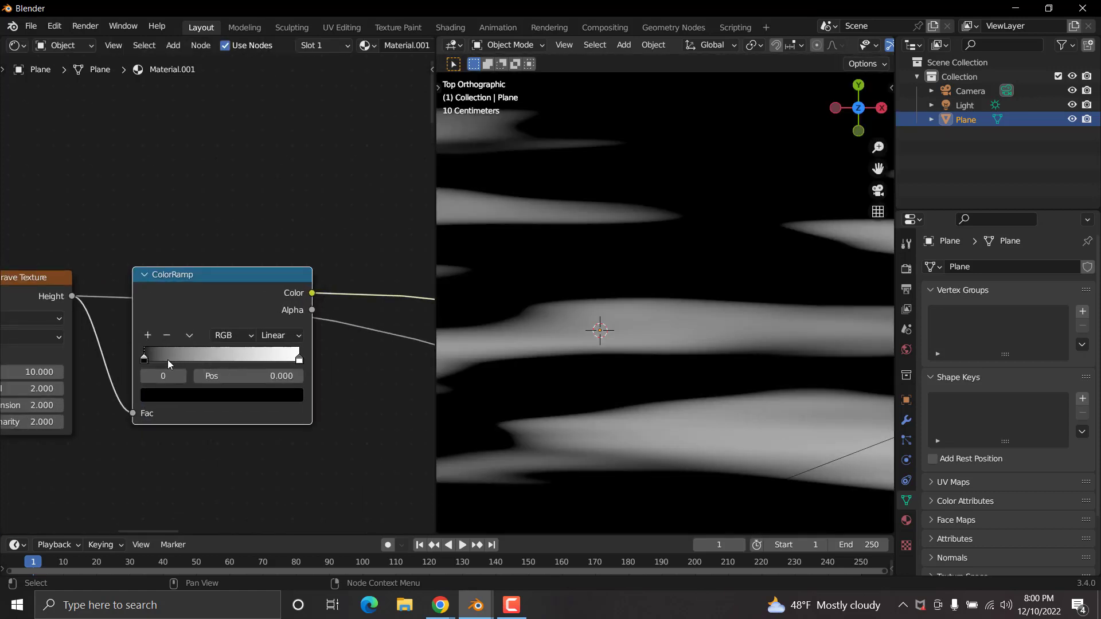
left_click_drag(300, 360, 162, 362)
scroll(592, 370, "down", 5)
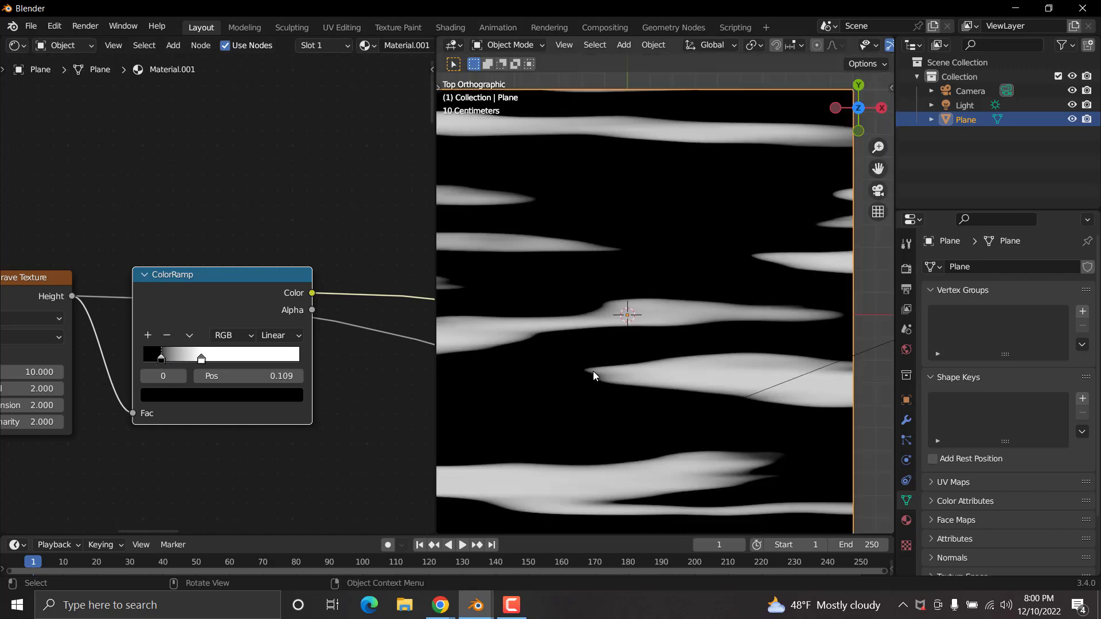
Step: Connect the ColorRamp's Color to the second Mix Shader's Fac and output that mix to the material surface
middle_click_drag(295, 372, 135, 345)
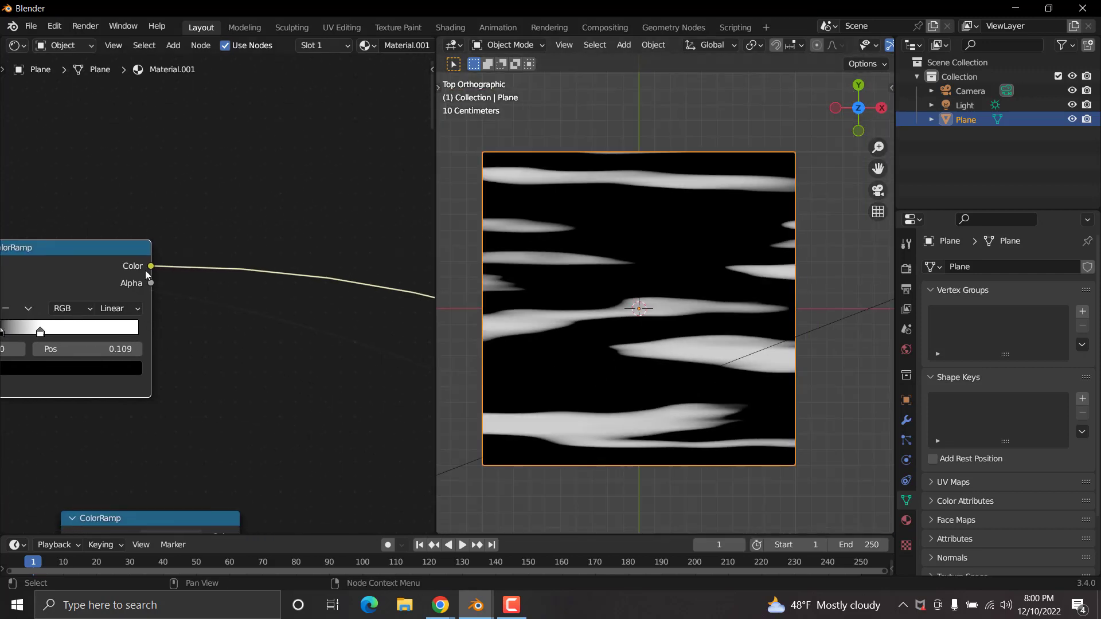
left_click_drag(151, 266, 133, 342)
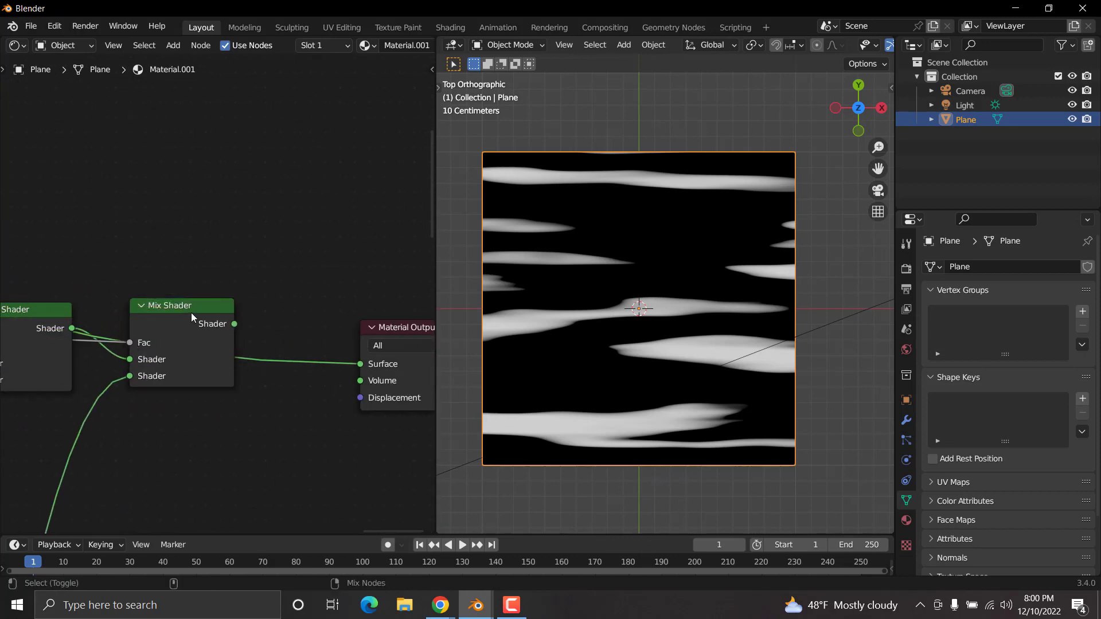
left_click(191, 312)
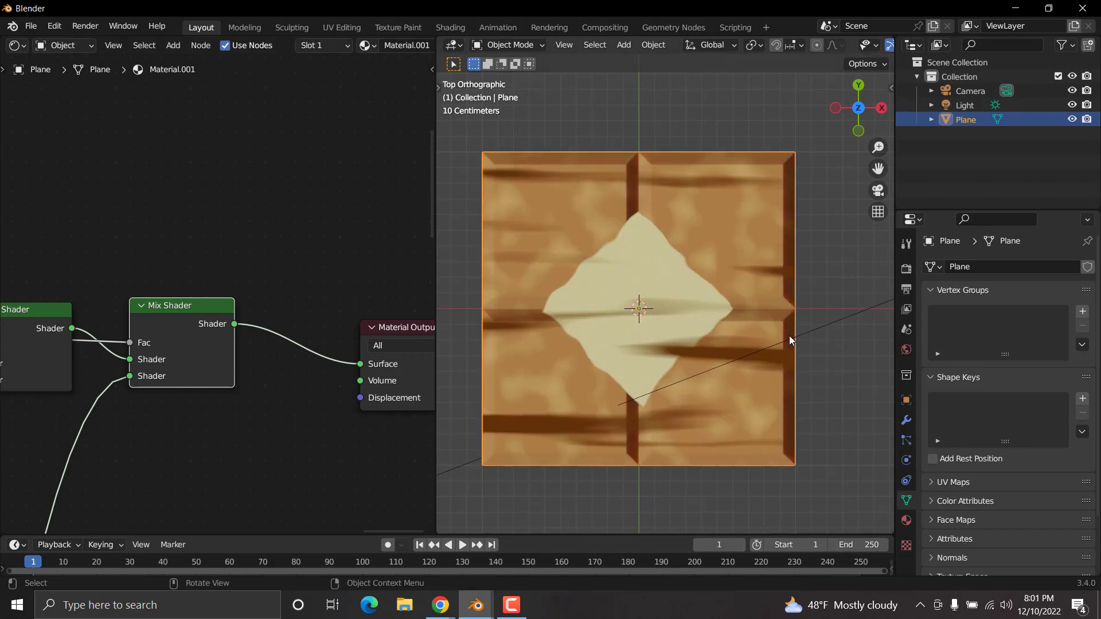
Step: Widen the brown streaks by moving the Musgrave ColorRamp's black stop to the ramp's start and its white stop to 0.116
scroll(151, 268, "down", 5)
middle_click_drag(85, 264, 241, 333)
middle_click_drag(36, 261, 258, 356)
middle_click_drag(50, 324, 281, 393)
middle_click_drag(46, 335, 268, 398)
middle_click_drag(14, 290, 329, 339)
scroll(224, 424, "up", 10)
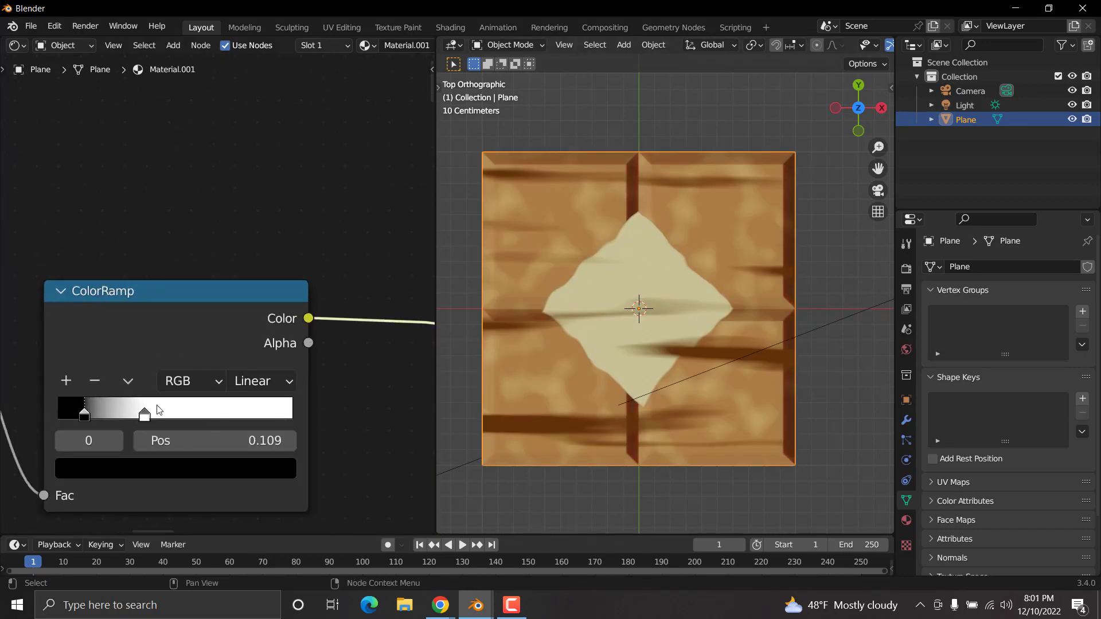
left_click_drag(90, 417, 58, 417)
left_click(145, 417)
left_click_drag(145, 417, 86, 414)
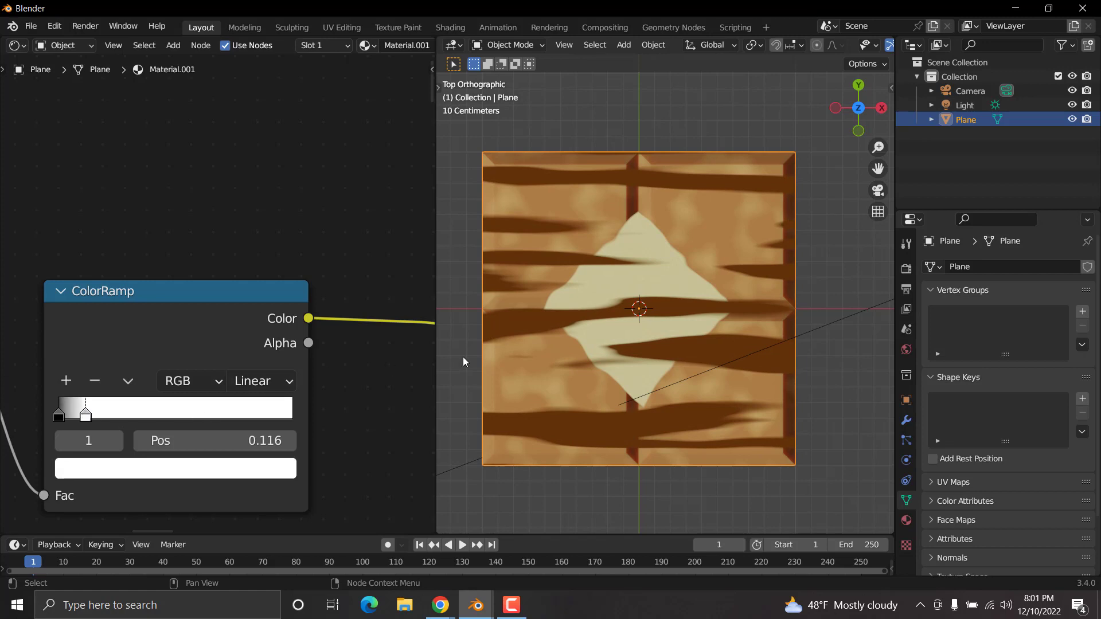
Step: Examine the complete node tree and the brown streaks on the plane from above and at low angles
scroll(296, 314, "down", 6)
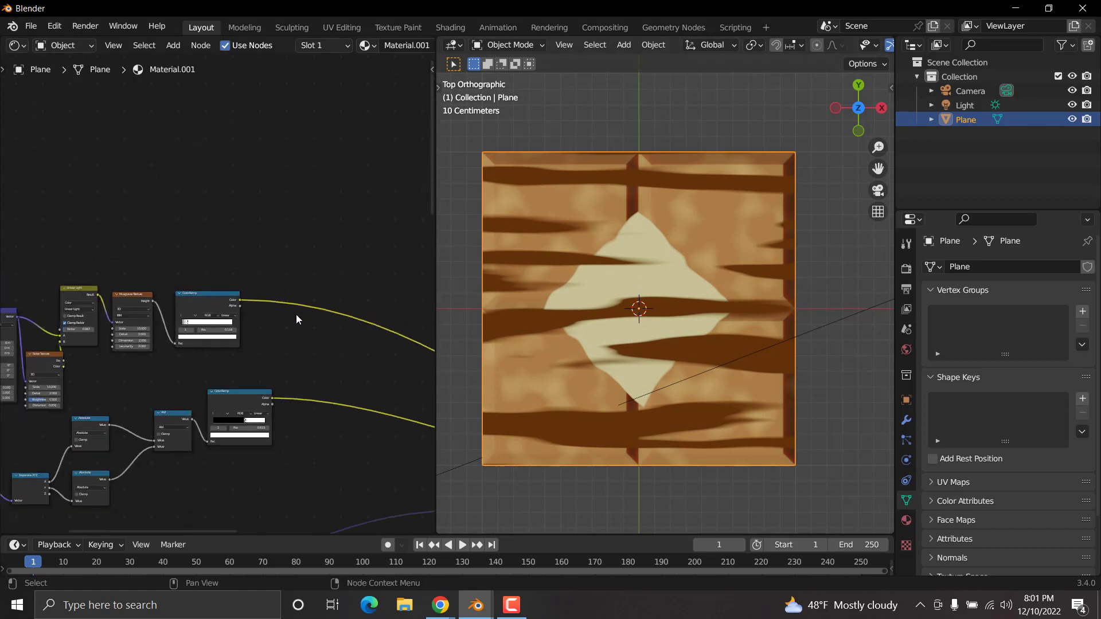
scroll(296, 314, "down", 4)
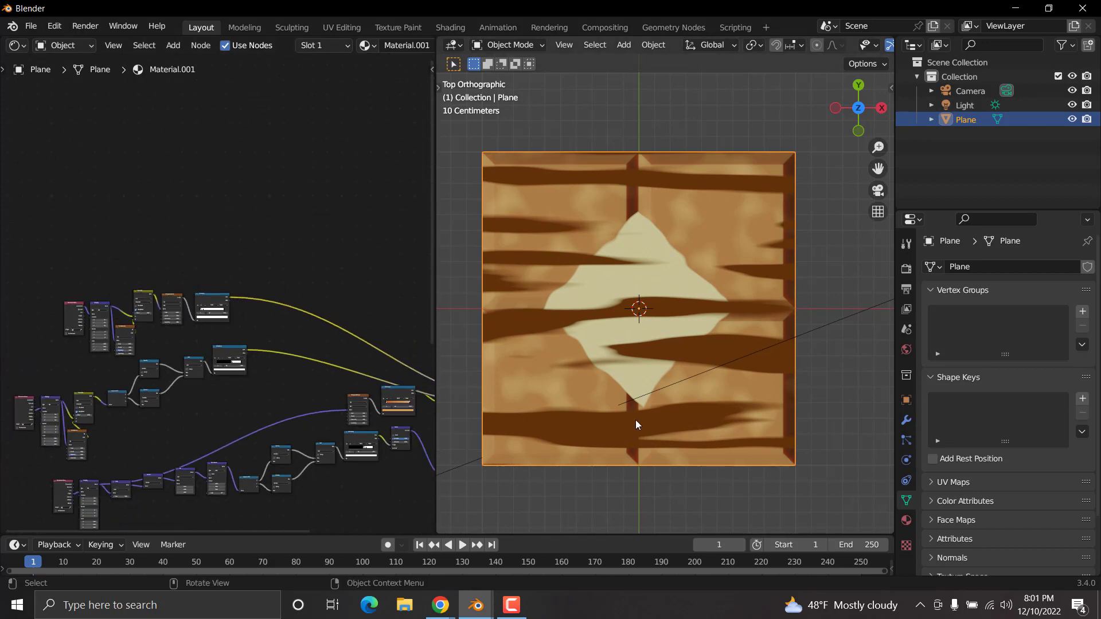
middle_click_drag(635, 421, 650, 348)
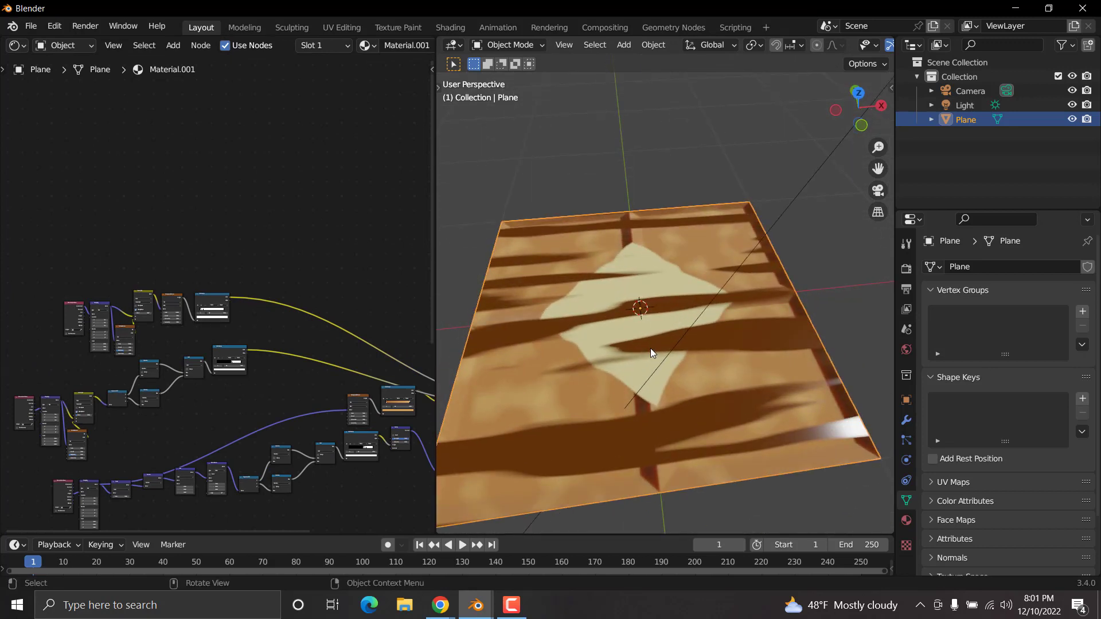
key("KP_7")
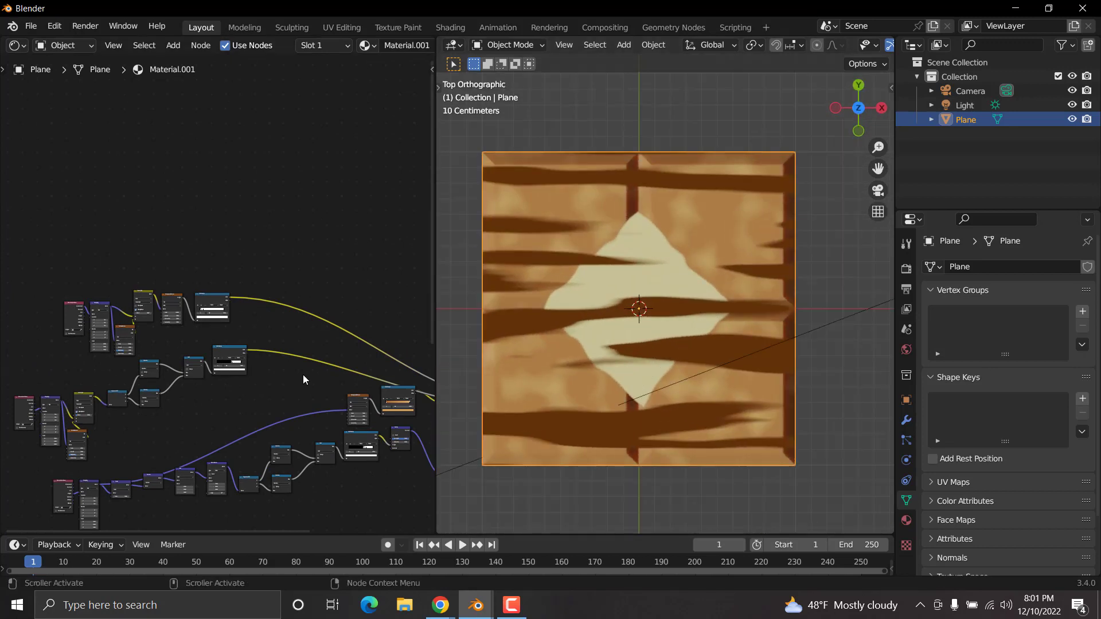
middle_click_drag(302, 374, 133, 290)
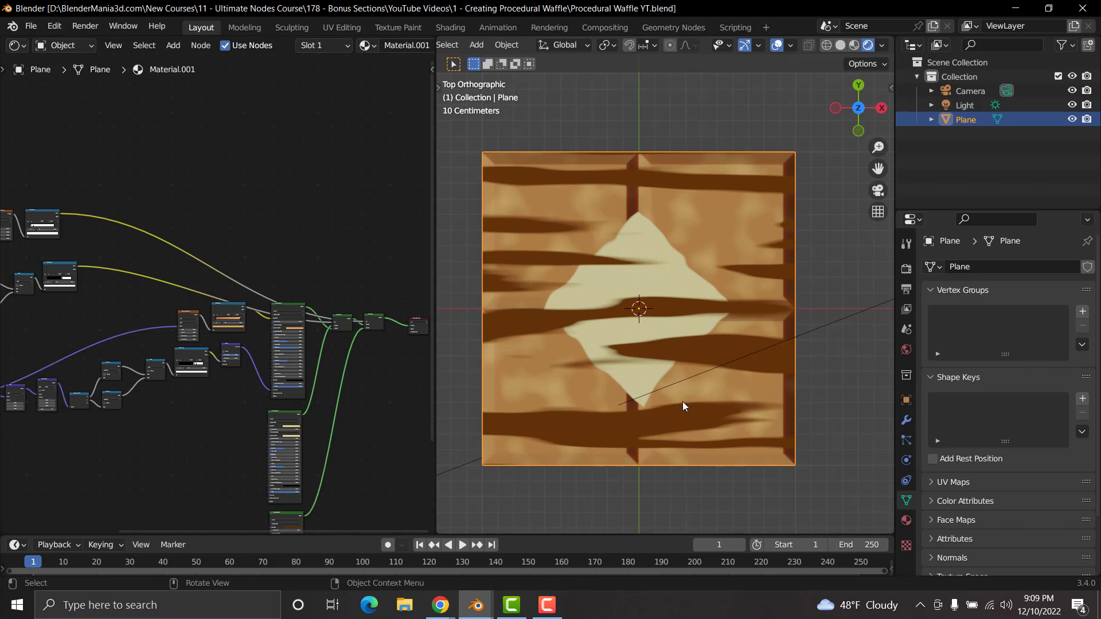
middle_click_drag(682, 402, 736, 323)
scroll(735, 321, "up", 8)
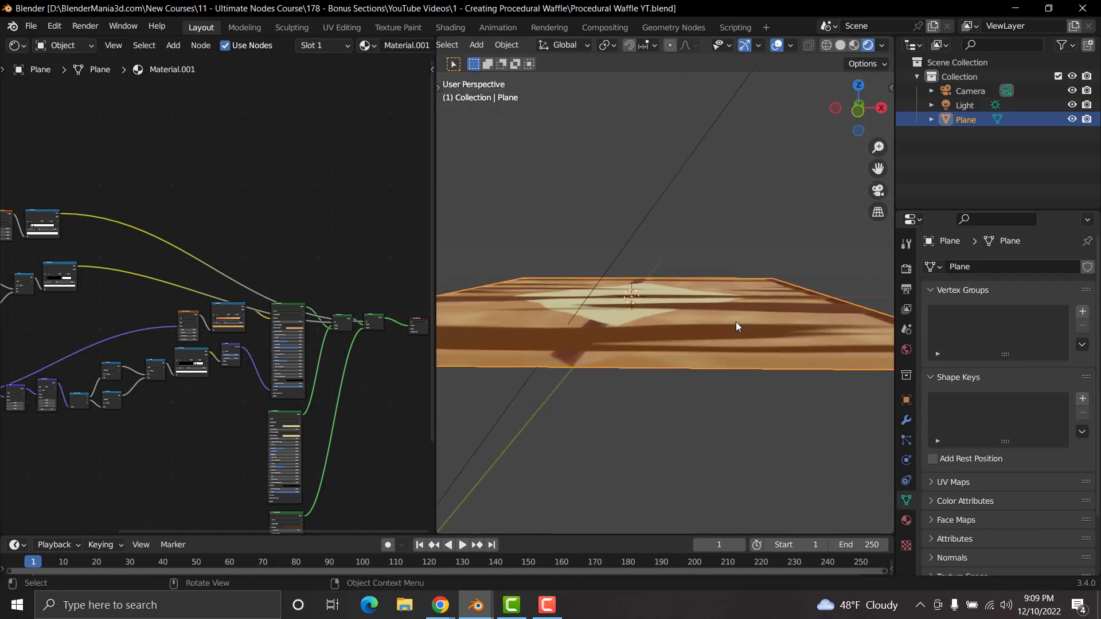
scroll(728, 309, "down", 4)
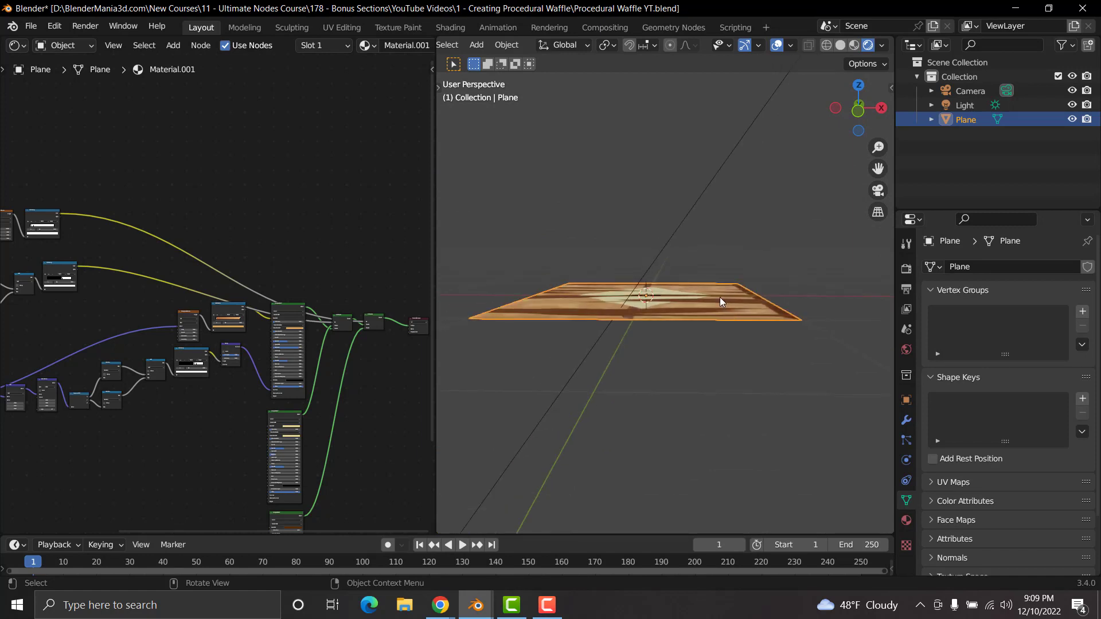
Step: Extrude the plane's face about 0.23 m downward to give it thickness, and check the slab's underside and sides
key("Tab")
middle_click_drag(720, 297, 718, 262)
key("e")
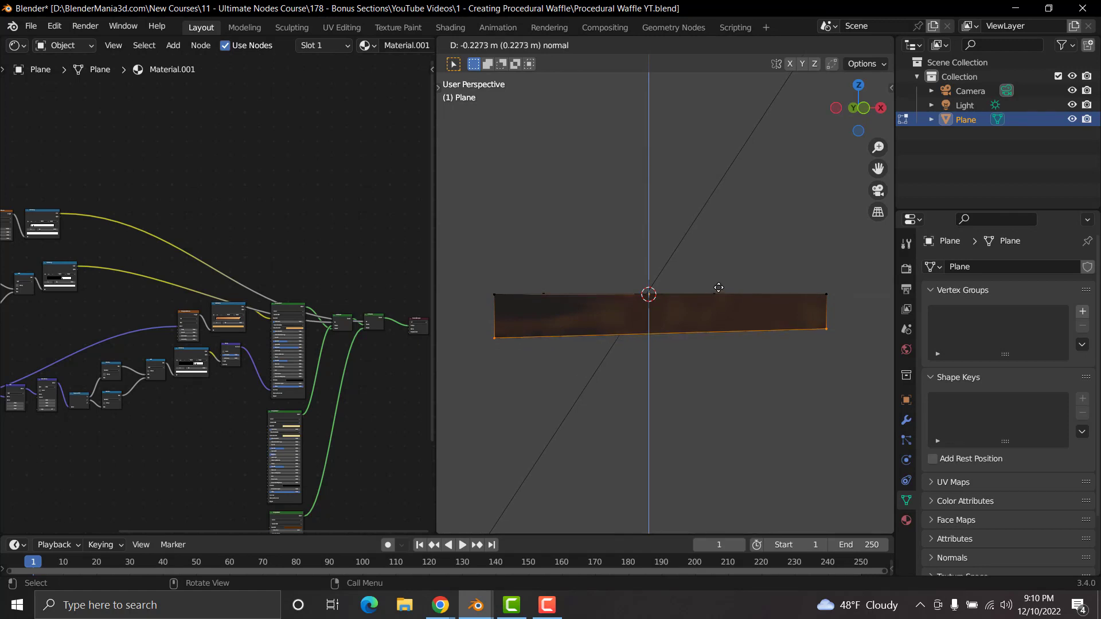
left_click(718, 288)
middle_click_drag(704, 289, 685, 305)
key("Tab")
scroll(692, 338, "up", 4)
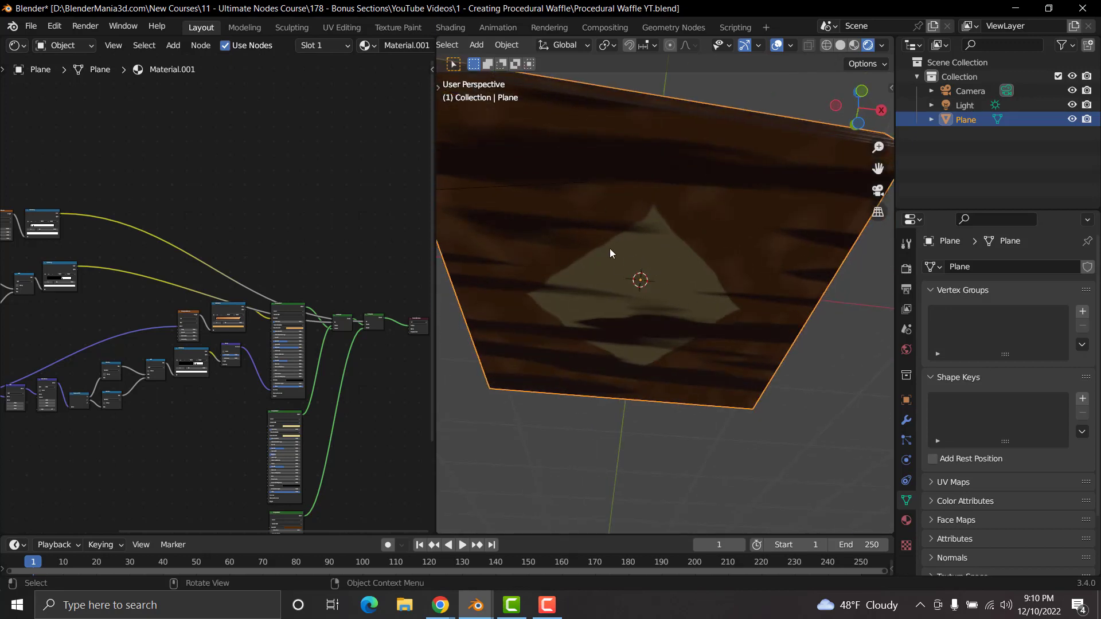
middle_click_drag(610, 249, 648, 381)
middle_click_drag(737, 354, 640, 294)
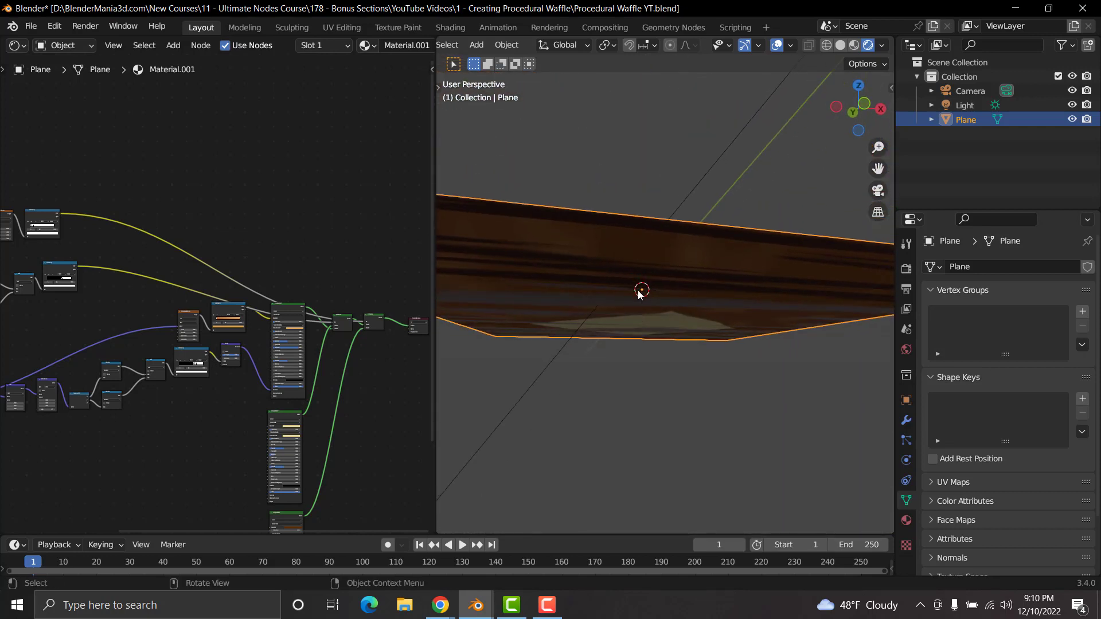
middle_click_drag(595, 256, 598, 322)
Step: Add a Separate XYZ node in the empty space above the Musgrave Texture and its ColorRamp
middle_click_drag(166, 177, 229, 282)
scroll(264, 287, "up", 4)
key("shift+a")
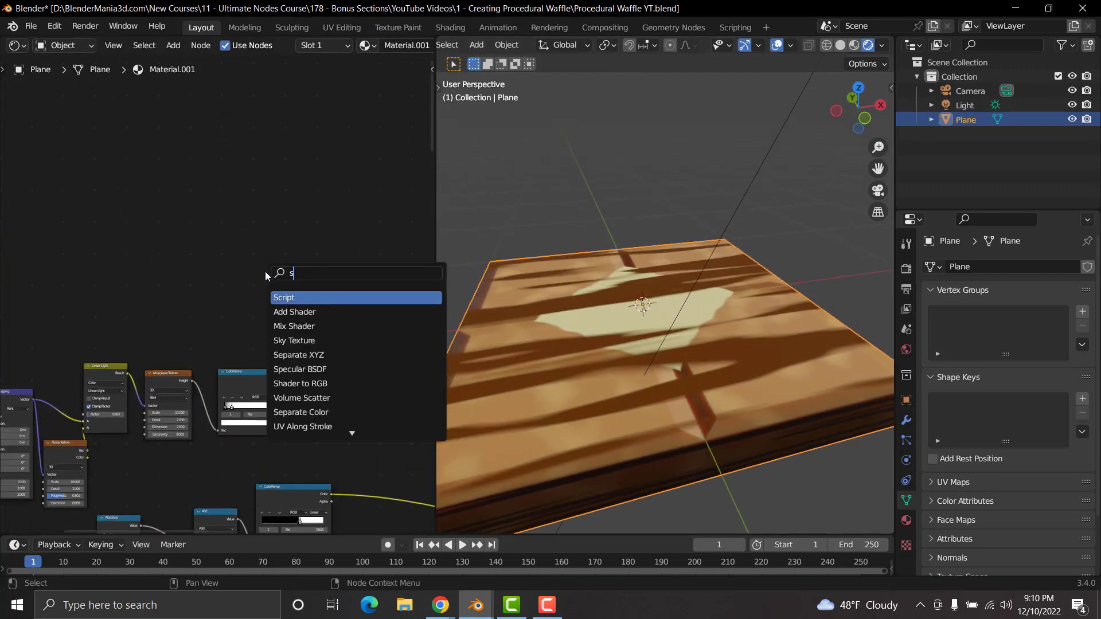
type("sea")
key("Return")
left_click(262, 290)
Step: Give Separate XYZ a Texture Coordinate and Mapping setup, removing the Image Texture and wiring Mapping directly into its Vector
scroll(263, 293, "up", 2)
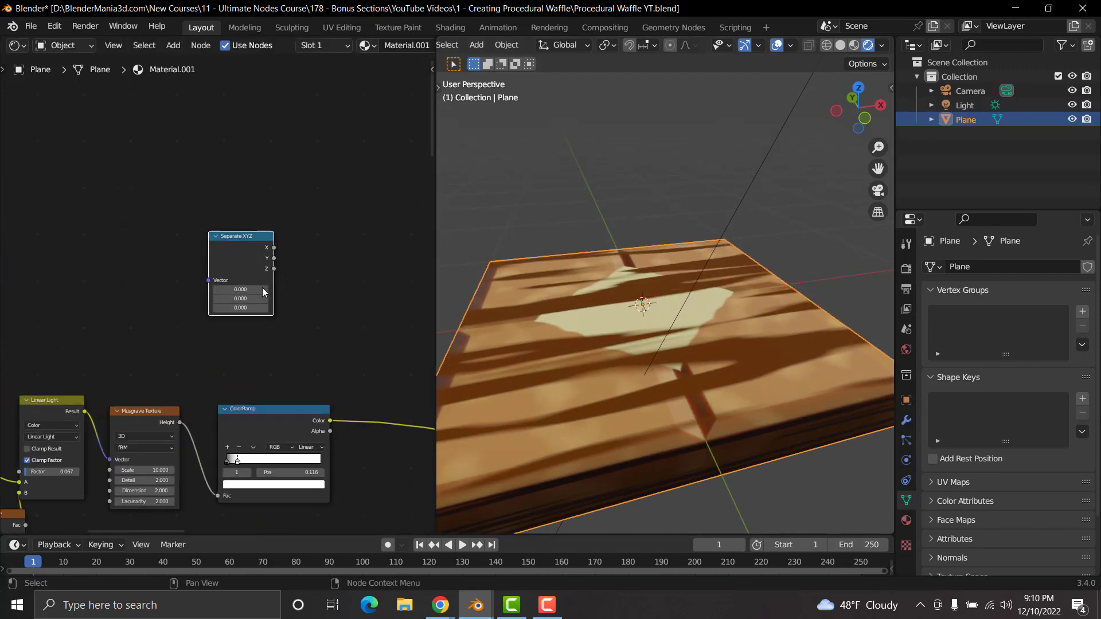
key("ctrl+t")
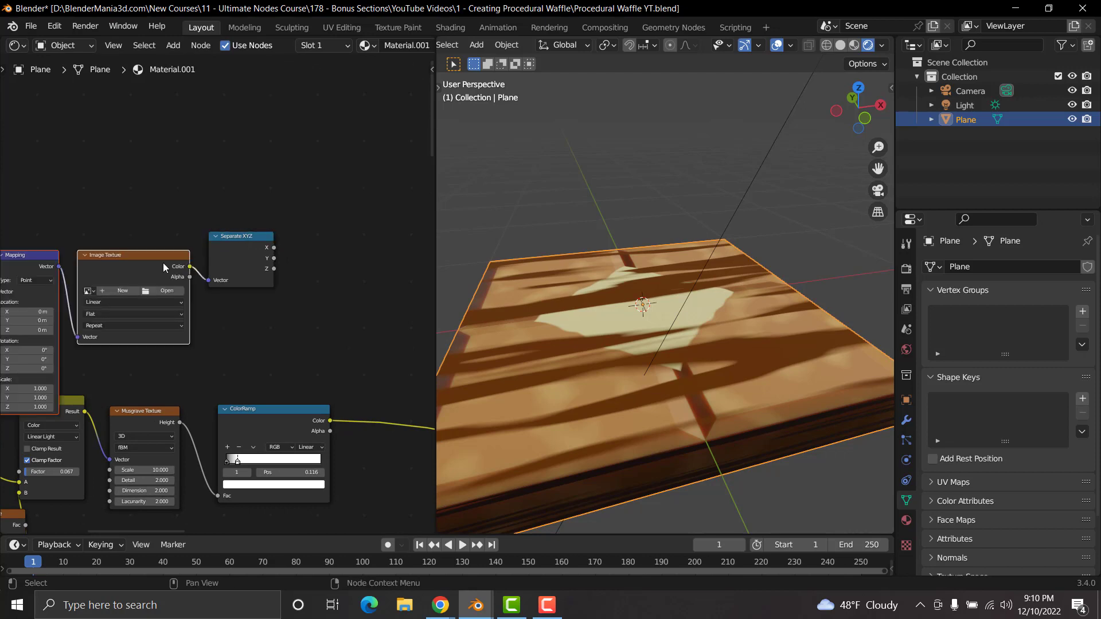
middle_click_drag(163, 262, 274, 232)
key("x")
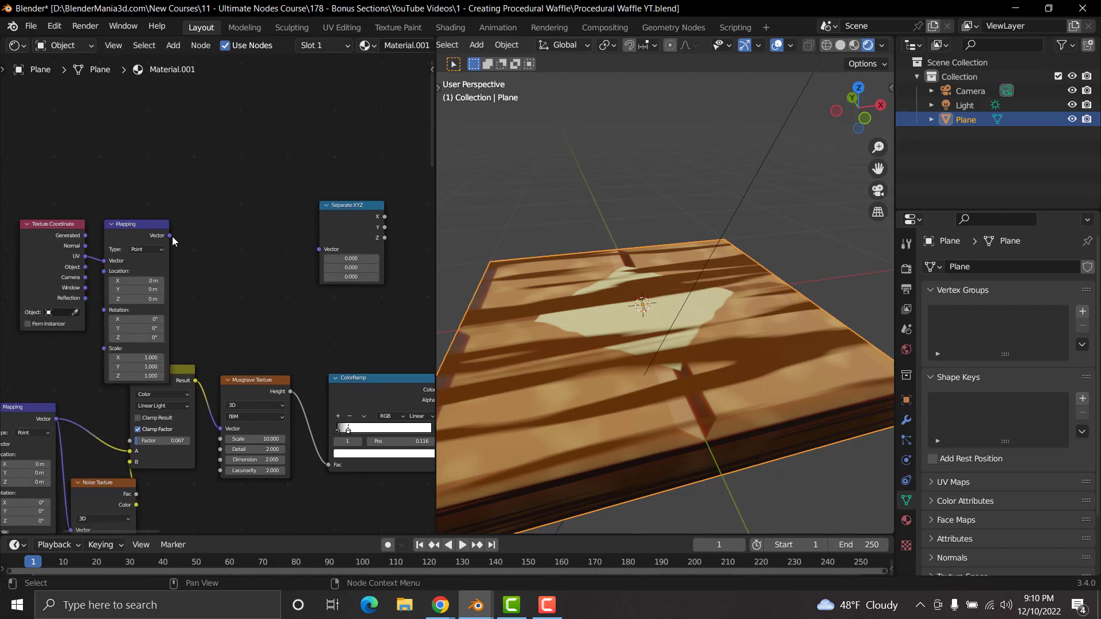
left_click_drag(169, 235, 319, 249)
left_click_drag(343, 211, 291, 220)
Step: Preview the Separate XYZ outputs on the object one after another, ending on Z
left_click(291, 220, "ctrl+shift")
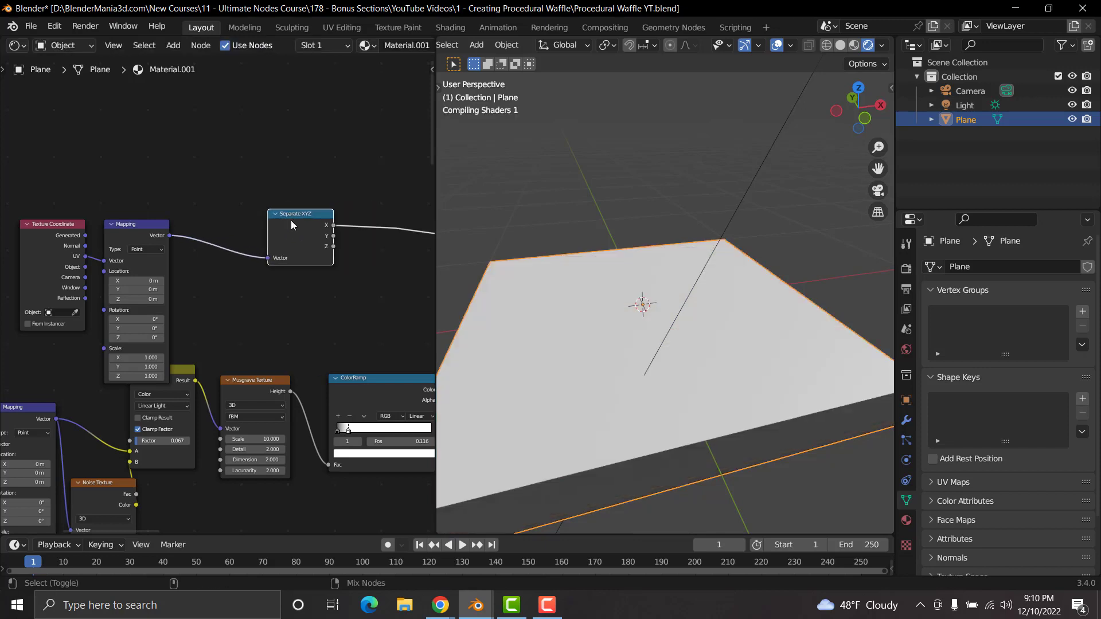
left_click(291, 220, "ctrl+shift")
left_click(291, 221, "ctrl+shift")
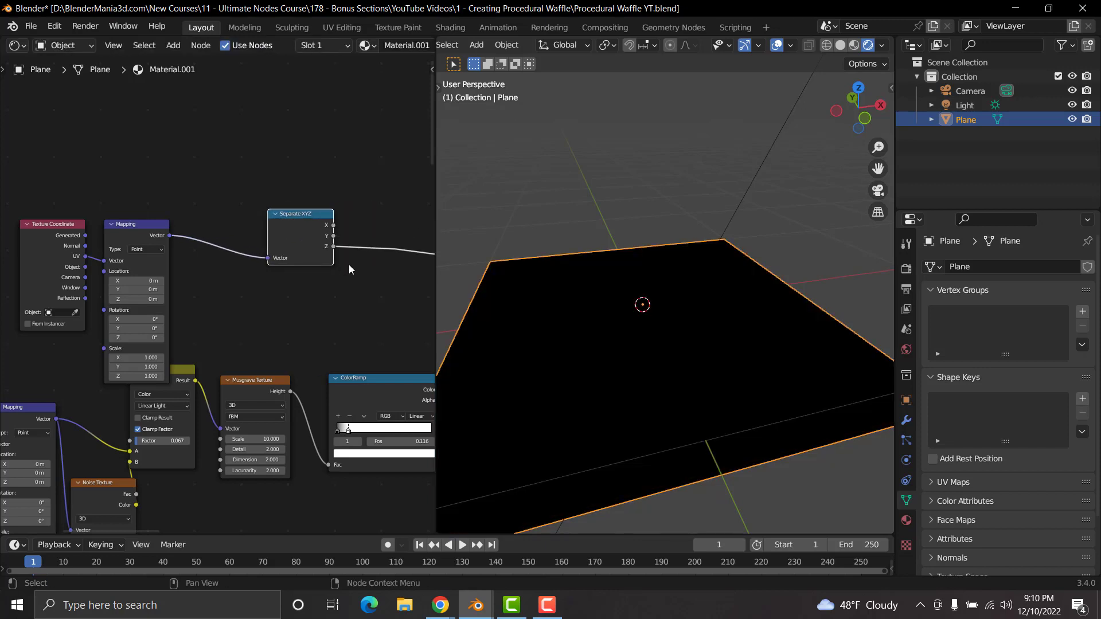
Step: Connect the Texture Coordinate's Generated output to the new Mapping node's Vector input, replacing the UV link
scroll(195, 235, "up", 2)
middle_click_drag(85, 247, 134, 262)
left_click_drag(83, 252, 102, 251)
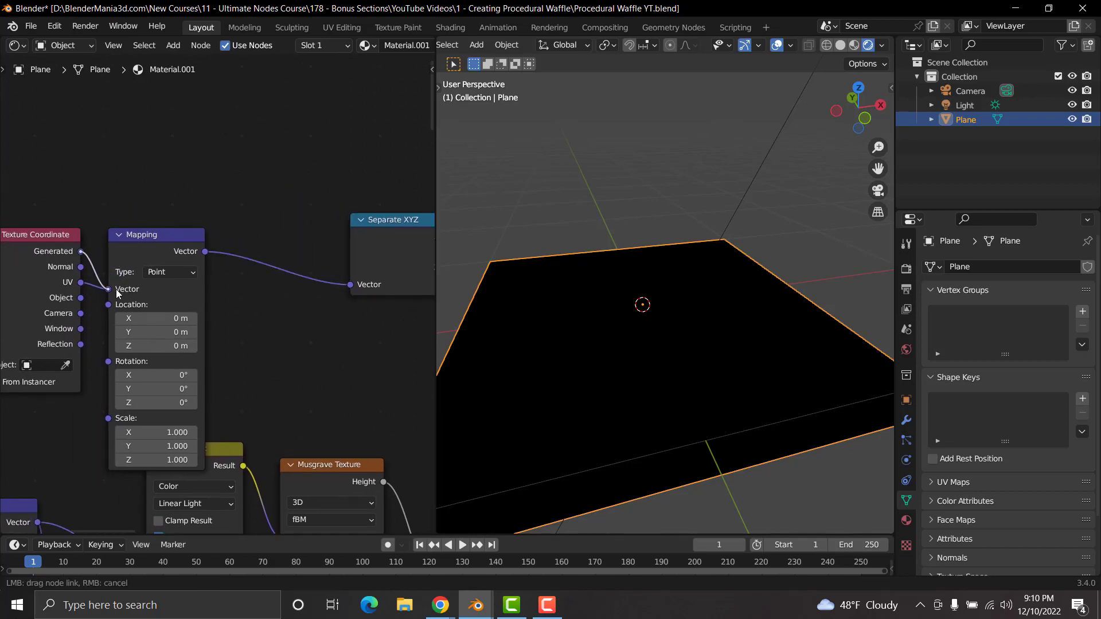
left_click_drag(118, 293, 110, 289)
Step: Examine the Z gradient on the slab's underside, sides and top surface
middle_click_drag(276, 344, 125, 329)
middle_click_drag(617, 337, 596, 261)
middle_click_drag(344, 278, 236, 260)
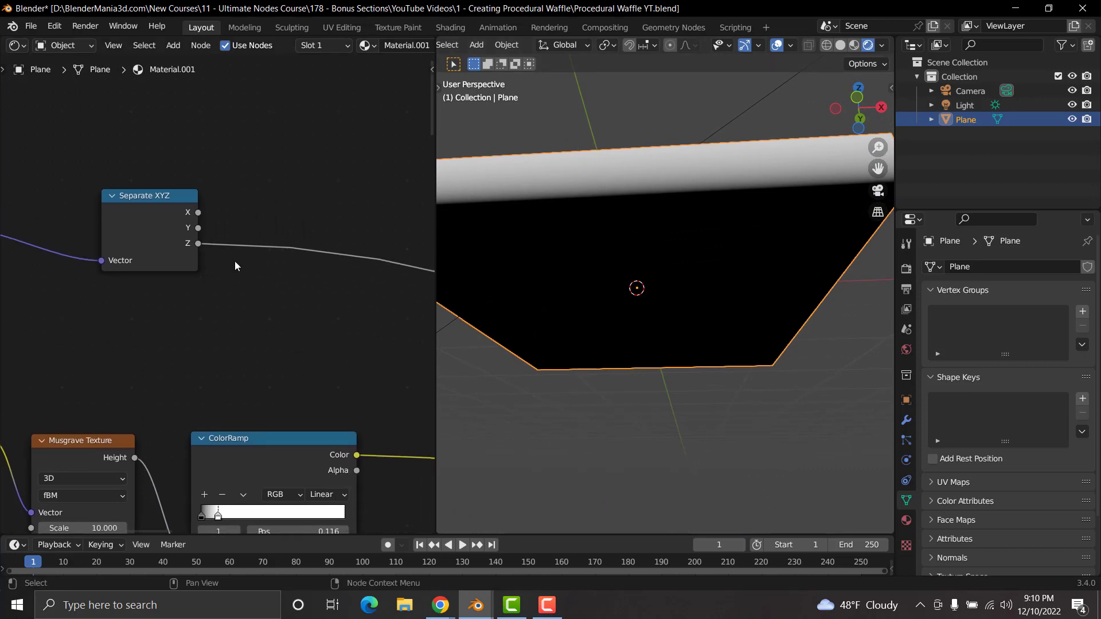
middle_click_drag(637, 271, 638, 360)
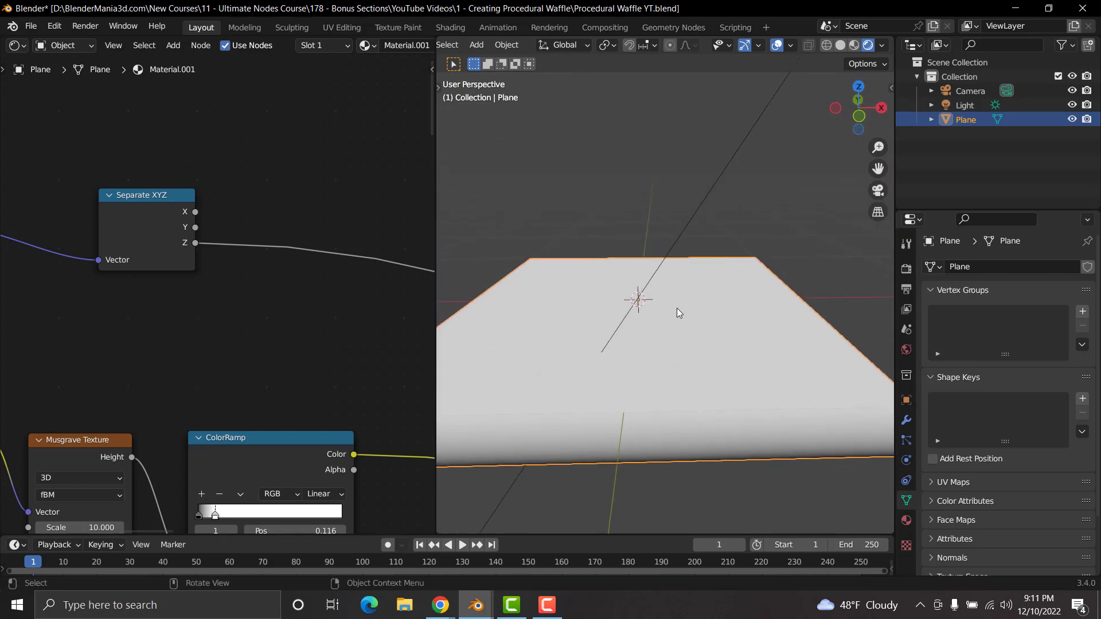
middle_click_drag(91, 293, 159, 313)
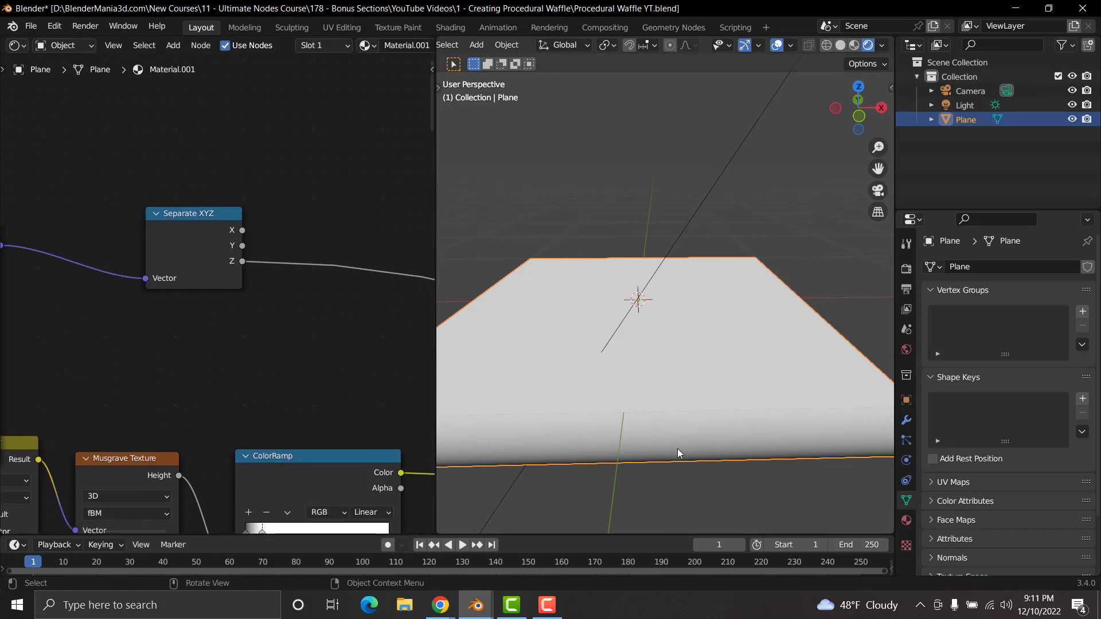
middle_click_drag(677, 448, 689, 296)
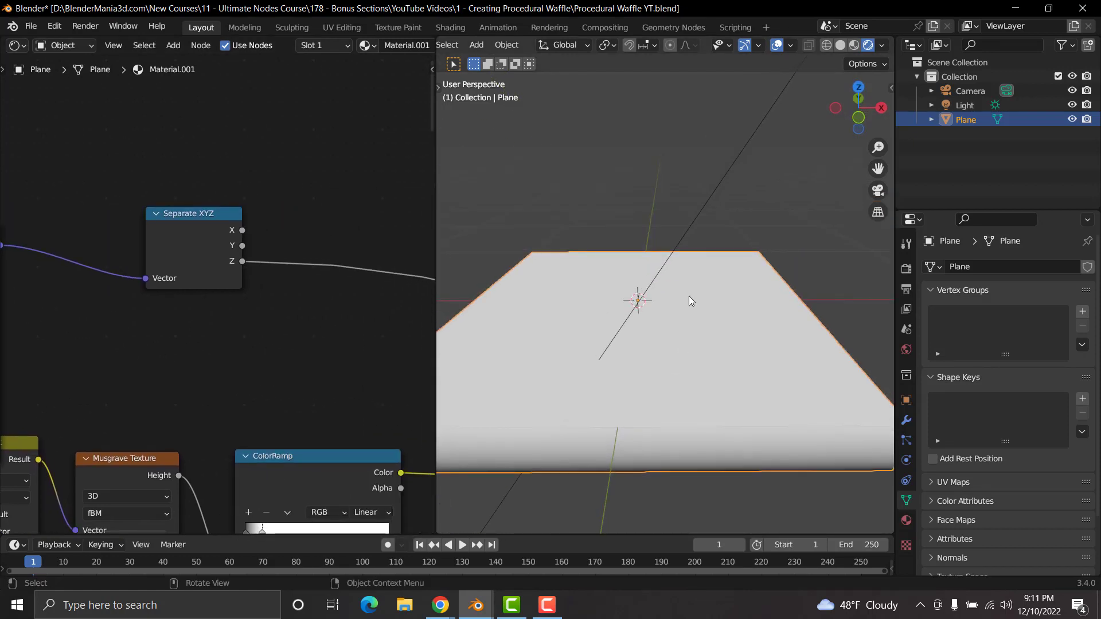
Step: Insert a ColorRamp node on the link leaving the Separate XYZ's Z output
middle_click_drag(390, 301, 255, 302)
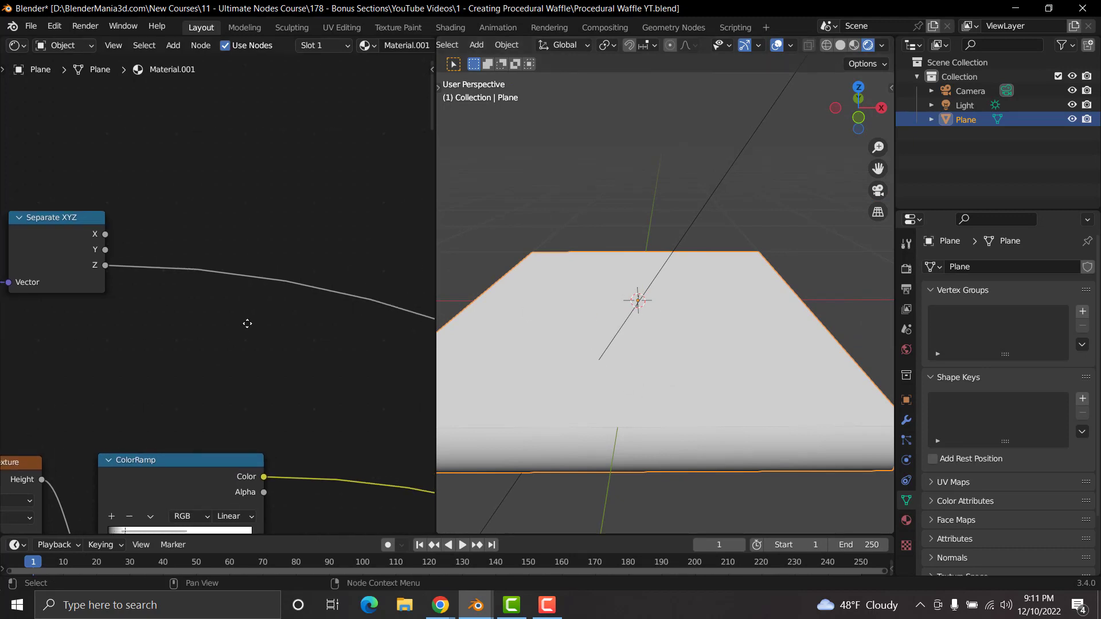
key("shift+a")
type("color")
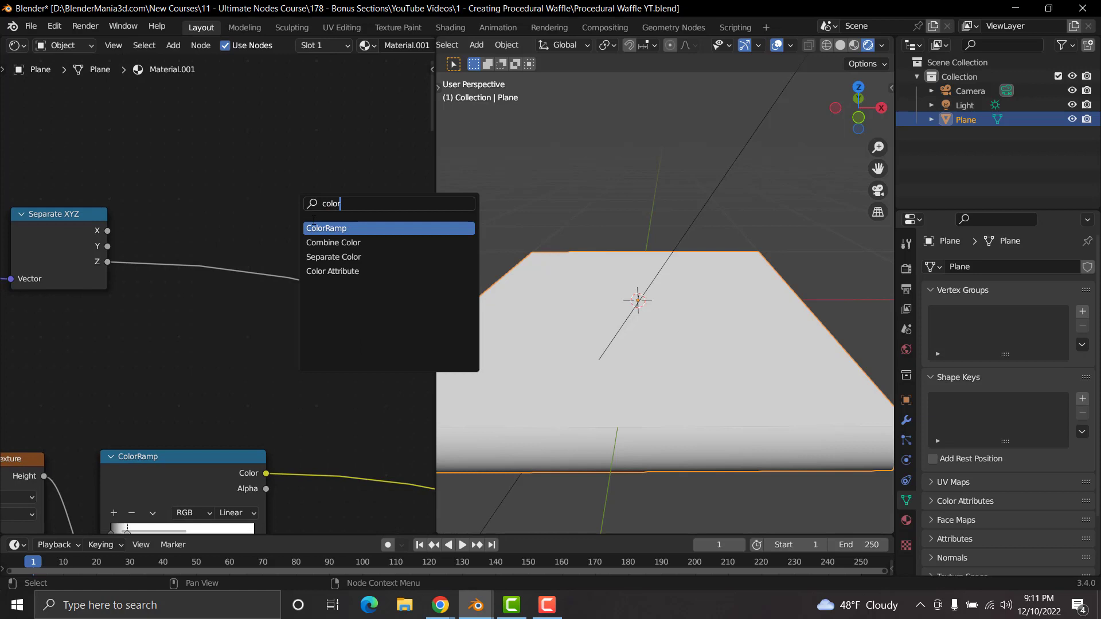
key("Return")
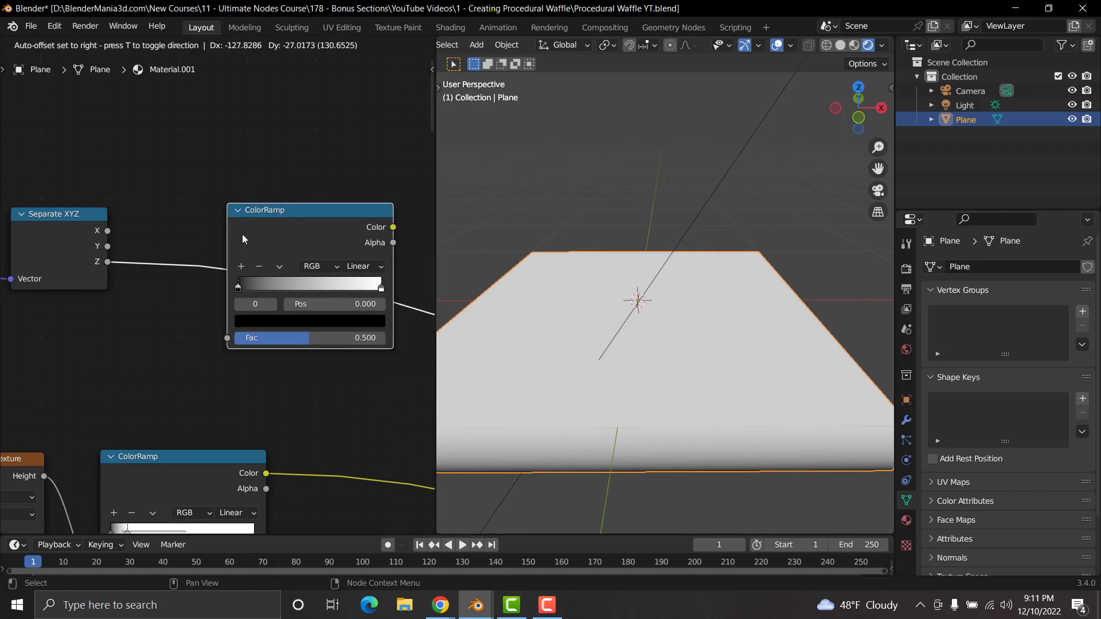
left_click(242, 234)
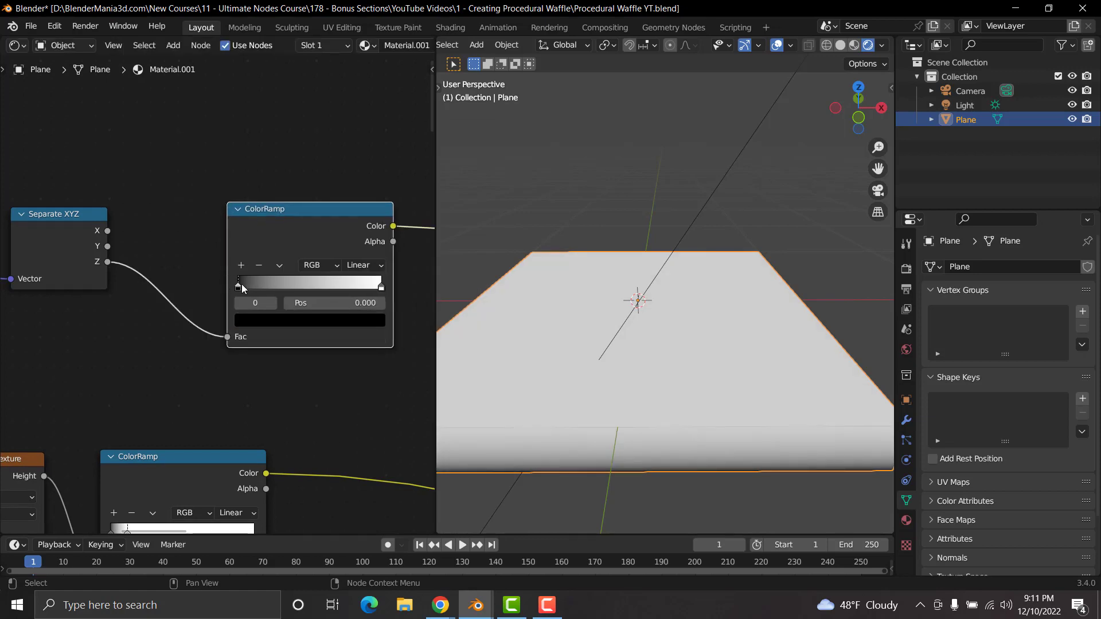
Step: Set the Z mask's ColorRamp to Constant interpolation, moving its black stop toward the white one and the white stop to 0.920
left_click_drag(242, 285, 372, 285)
left_click(374, 268)
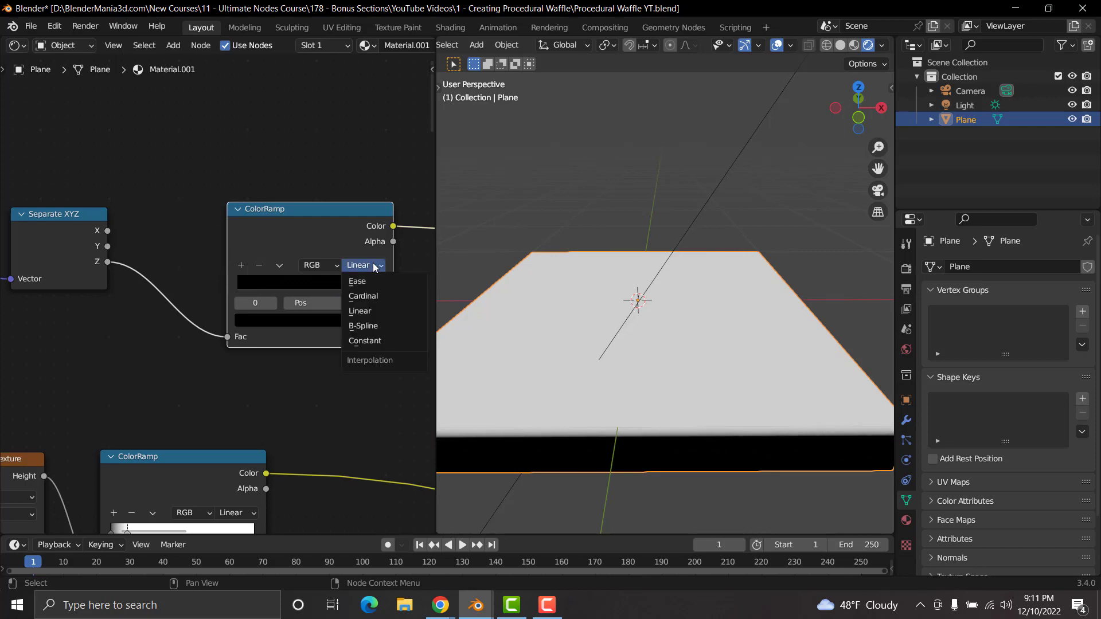
left_click(366, 340)
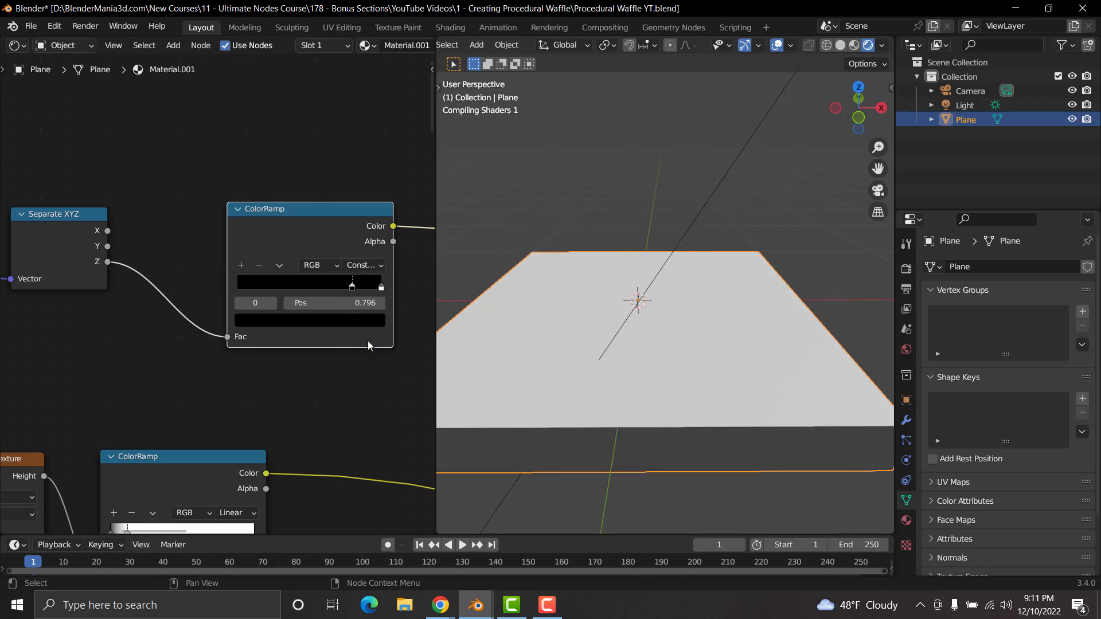
mouse_move(380, 286)
left_mouse_down()
mouse_move(344, 293)
mouse_move(370, 290)
left_mouse_up()
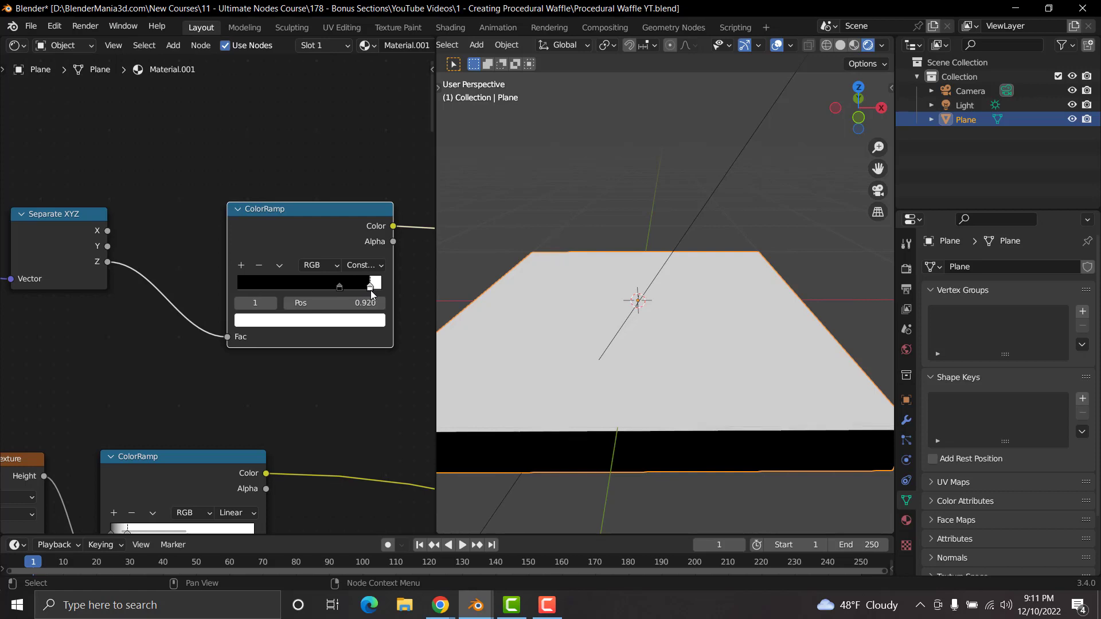
middle_click_drag(639, 399, 647, 290)
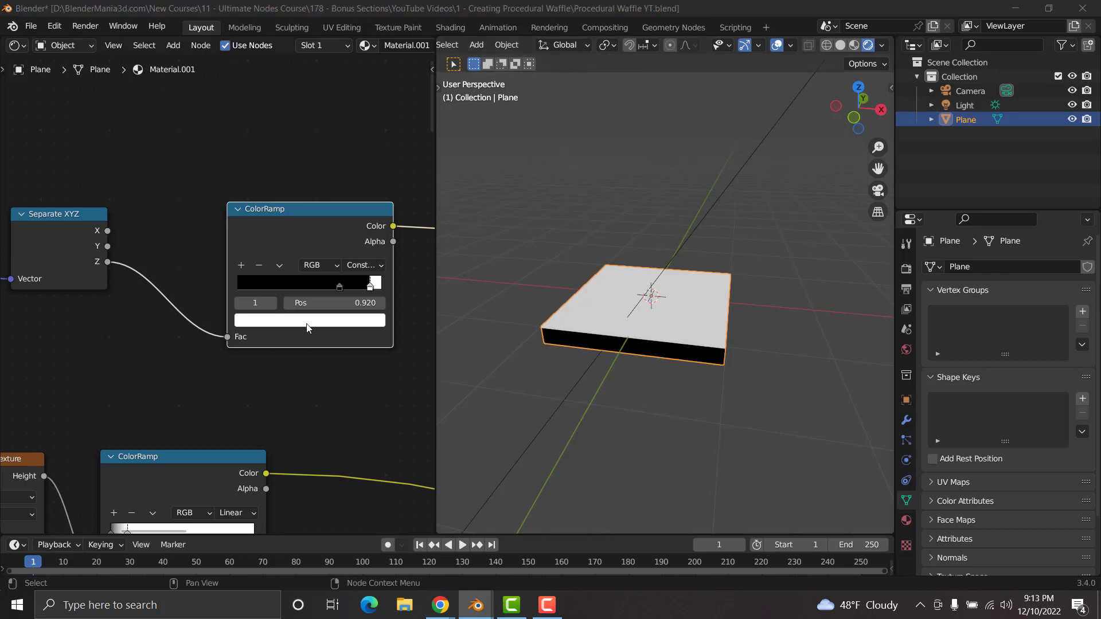
Step: Move the Material Output node farther away and duplicate the last Mix Shader into the space before it
scroll(331, 332, "down", 5)
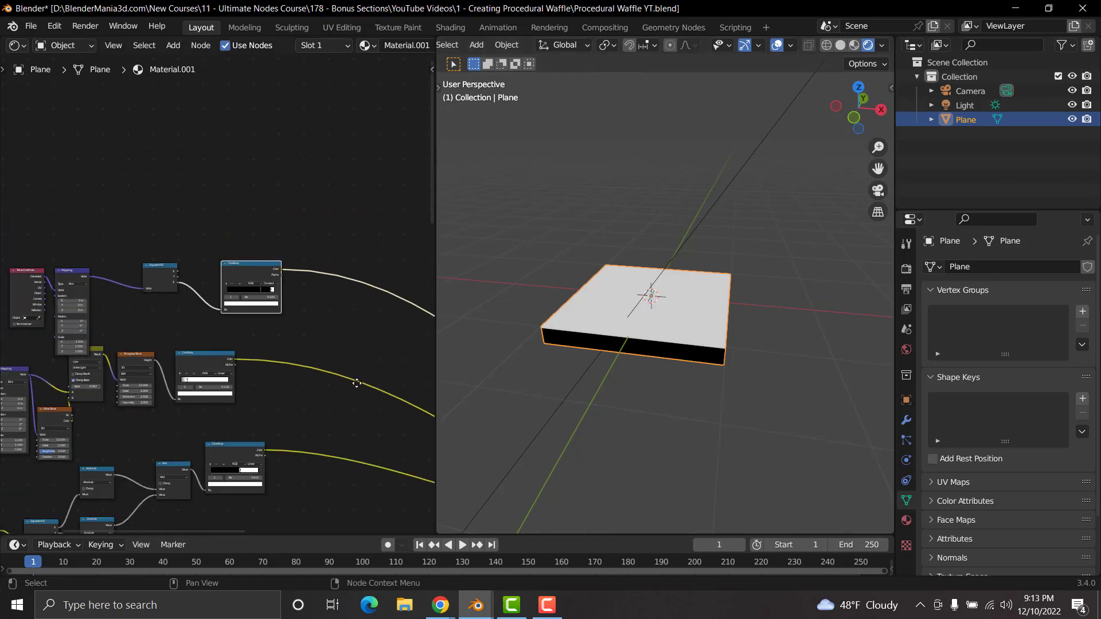
middle_click_drag(356, 383, 284, 340)
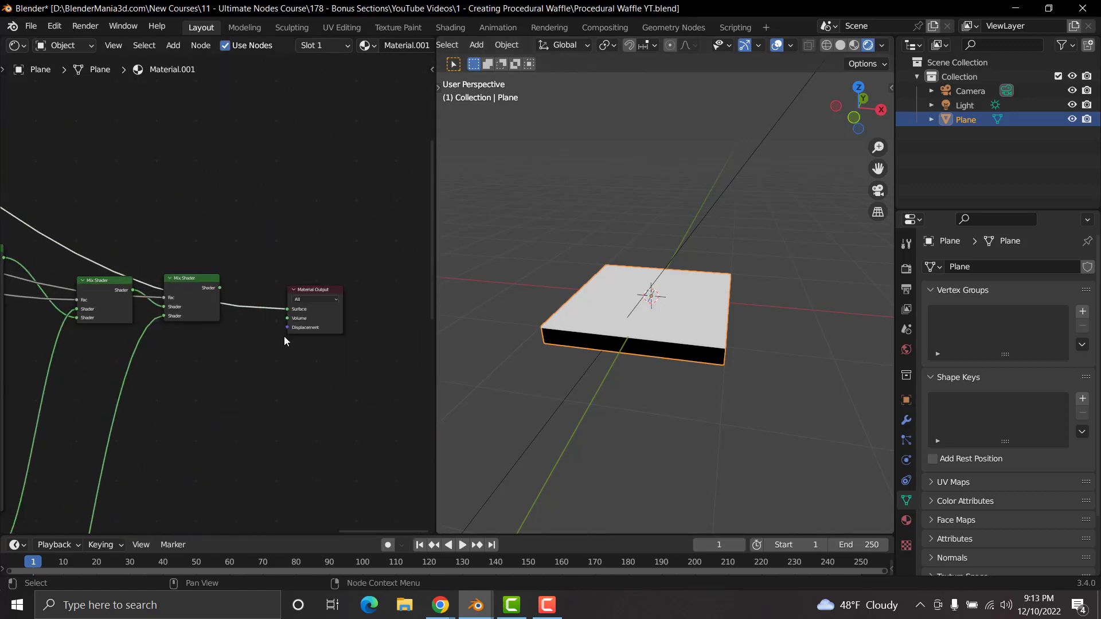
scroll(285, 336, "up", 2)
left_click_drag(366, 289, 415, 201)
left_click(185, 275)
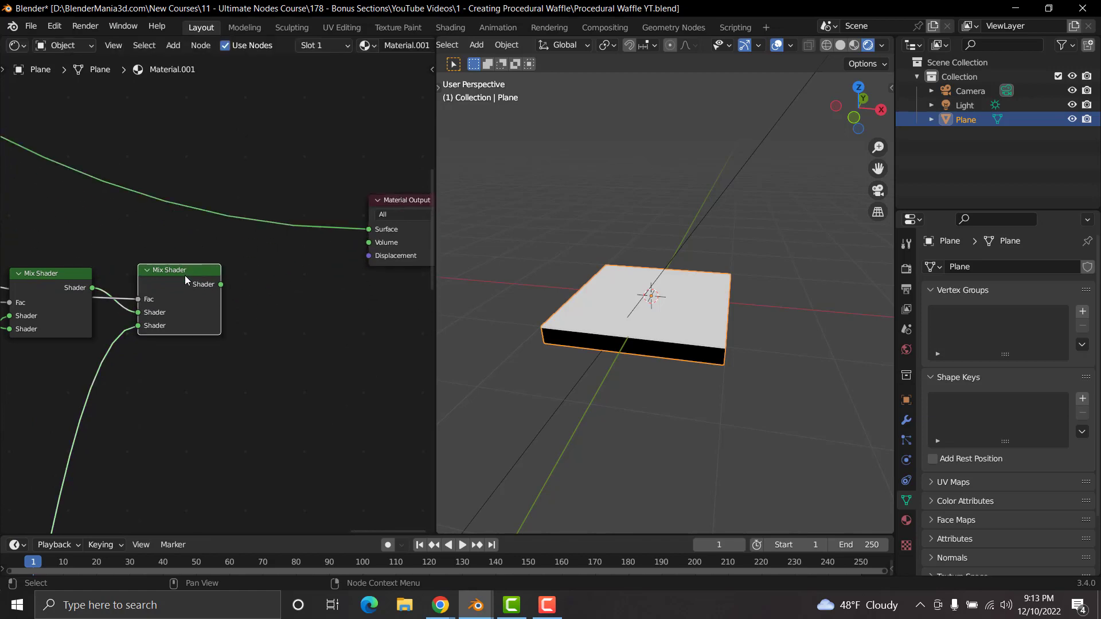
key("shift+d")
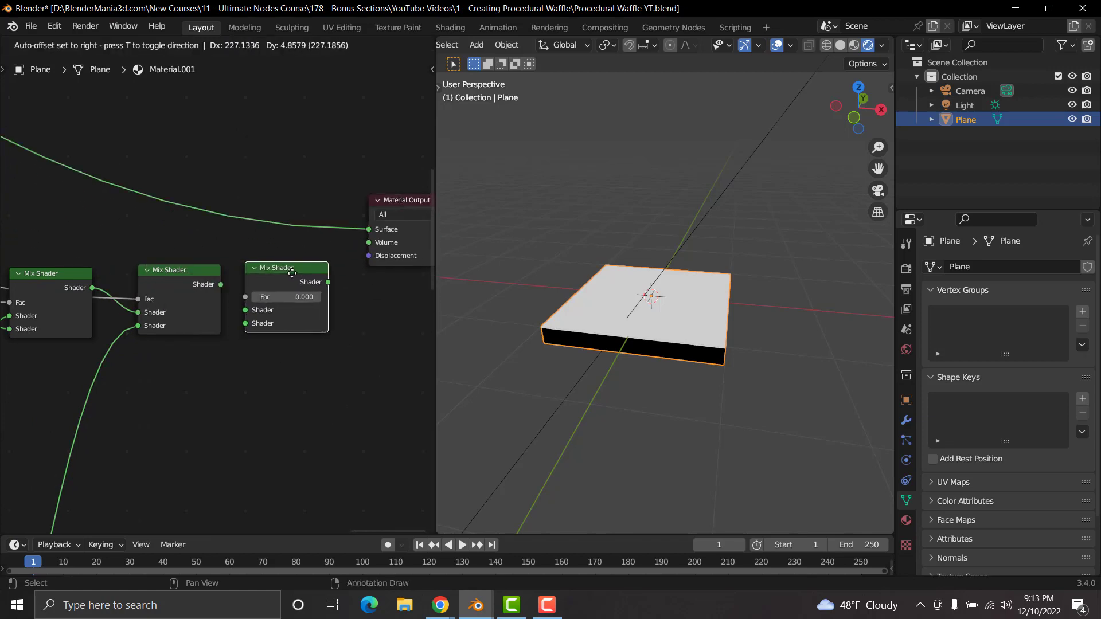
left_click(292, 273)
scroll(277, 310, "up", 2)
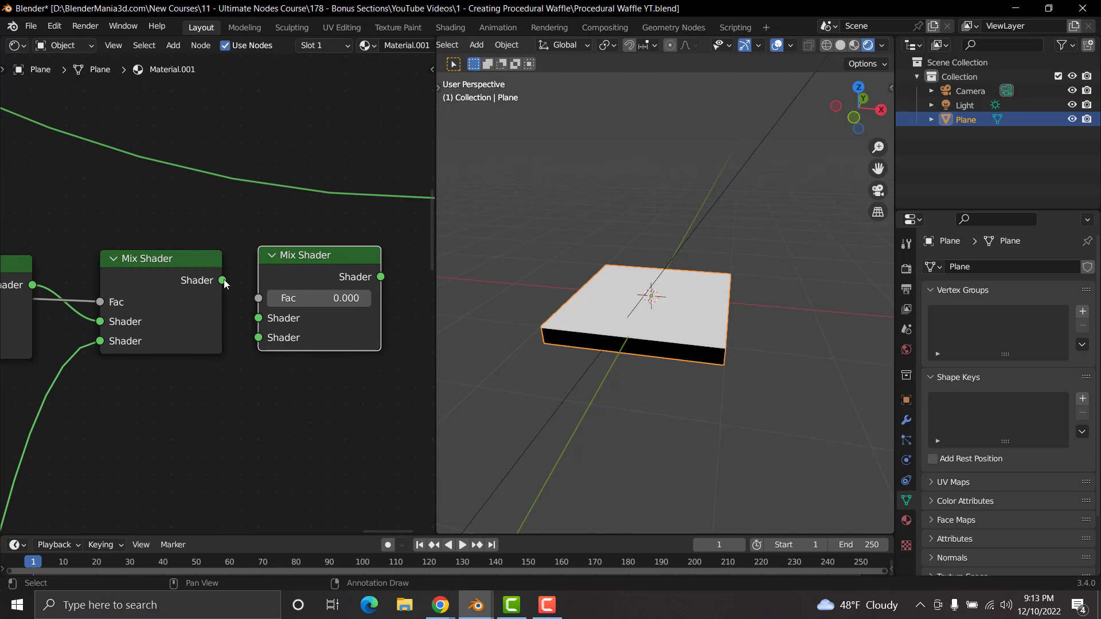
Step: Connect the previous Mix Shader's output to the second Shader input of the duplicated Mix Shader
left_click_drag(222, 279, 251, 280)
left_click_drag(250, 339, 251, 340)
scroll(311, 376, "up", 1)
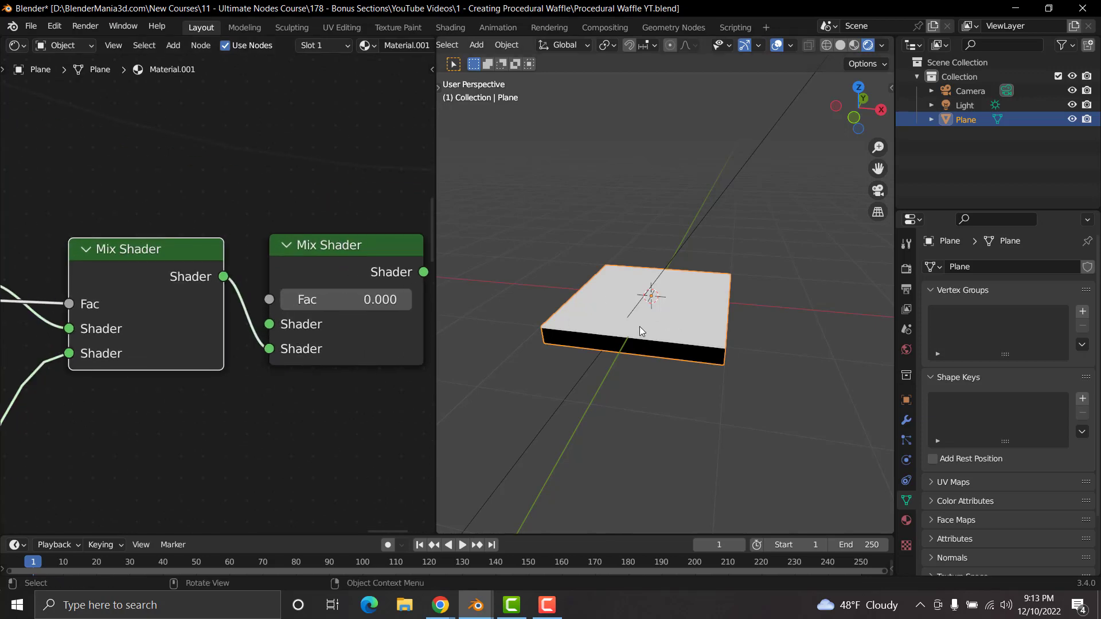
scroll(268, 334, "down", 1)
middle_click_drag(268, 333, 198, 310)
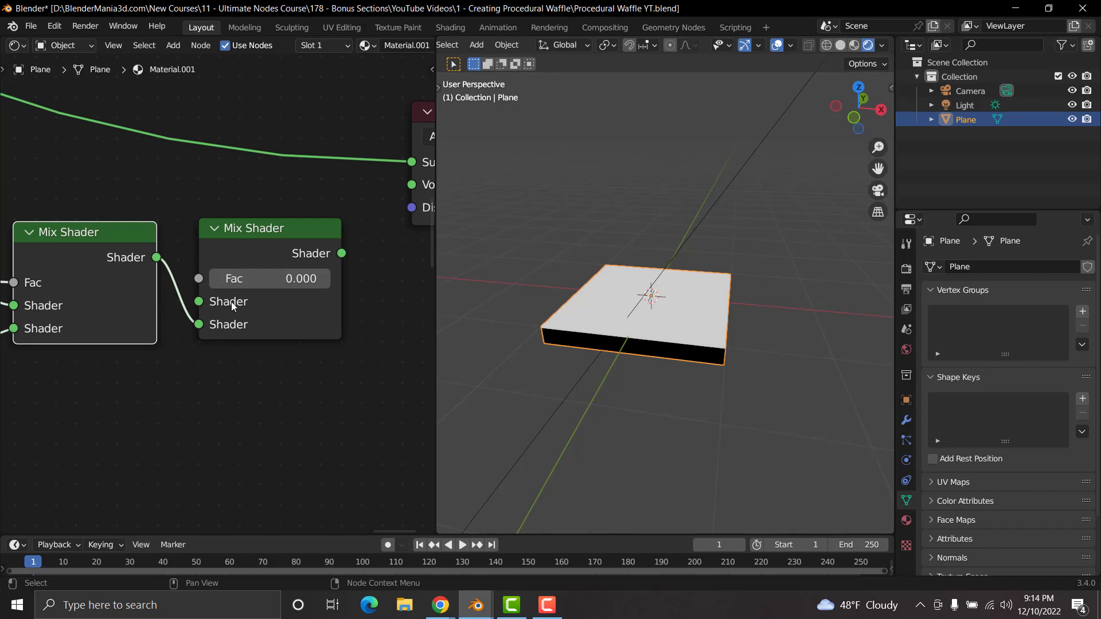
Step: Preview the waffle's Principled BSDF on the slab and connect its BSDF output to the duplicated Mix Shader's first Shader input
scroll(200, 304, "down", 6)
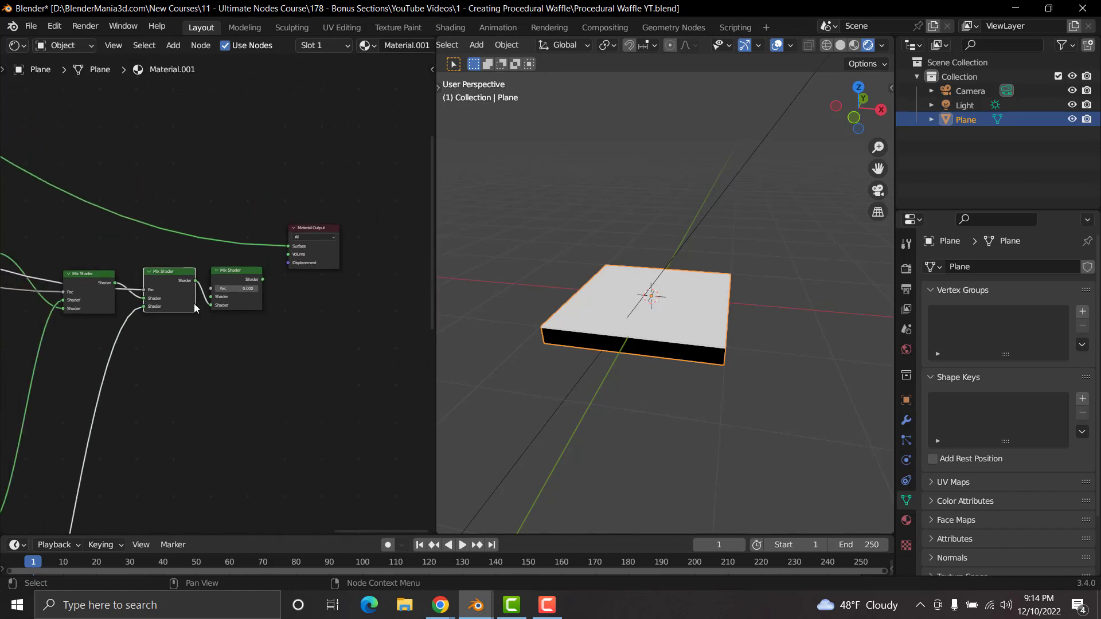
middle_click_drag(143, 291, 98, 327)
left_click(155, 270, "ctrl+shift")
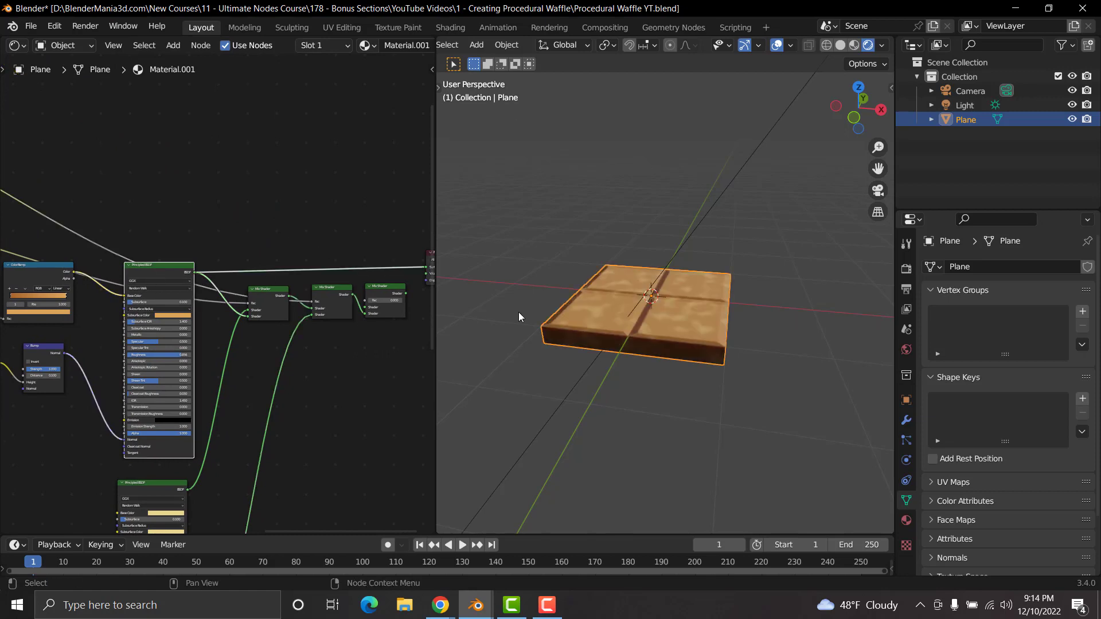
middle_click_drag(663, 303, 670, 394)
scroll(194, 284, "up", 3)
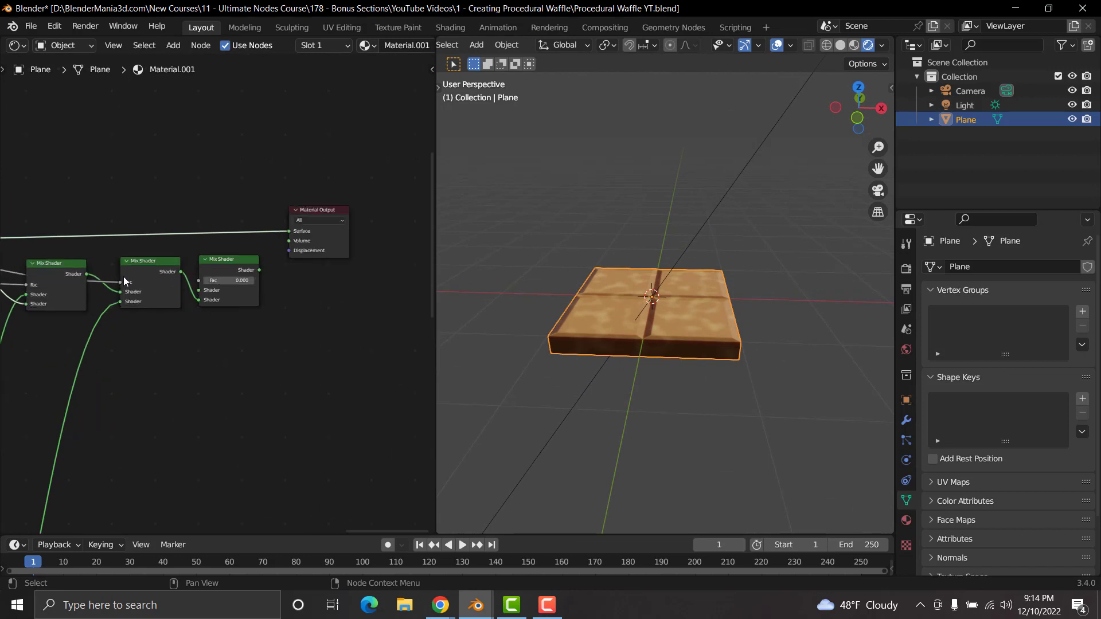
scroll(150, 291, "up", 2)
middle_click_drag(167, 277, 241, 265)
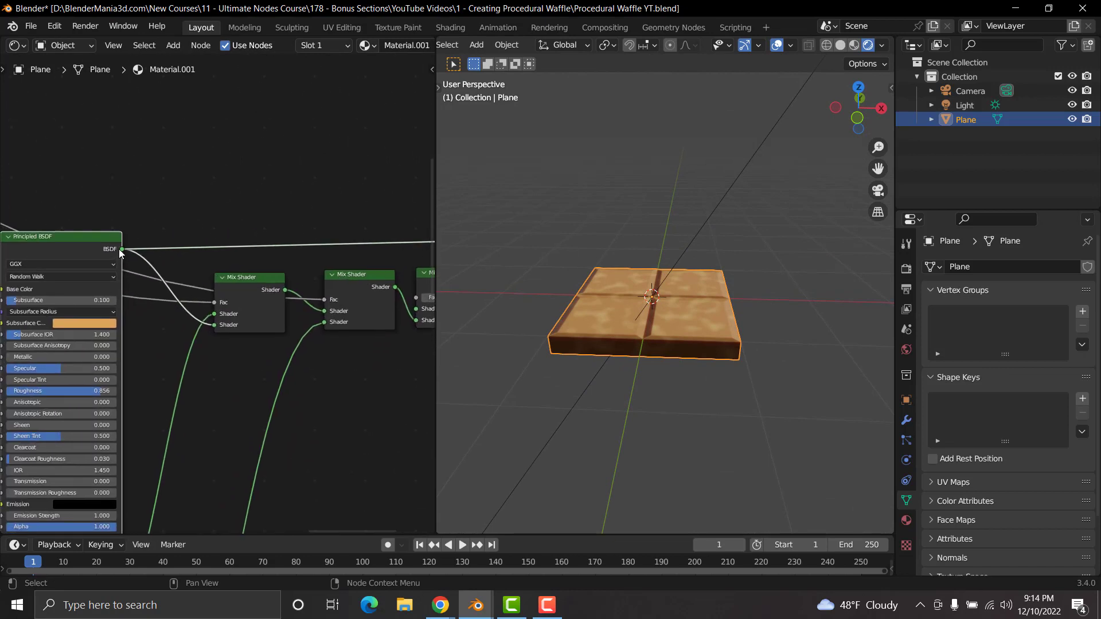
left_click_drag(124, 250, 231, 307)
scroll(318, 329, "up", 4)
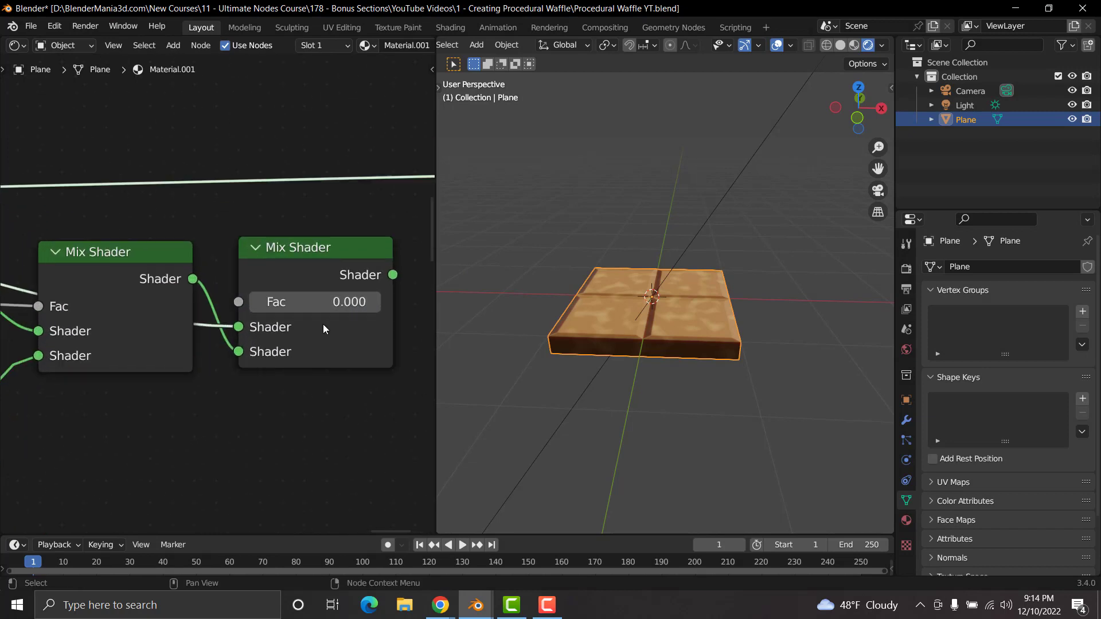
Step: Preview the duplicated Mix Shader on the slab and raise its Fac to 1.000
left_click(325, 253, "ctrl+shift")
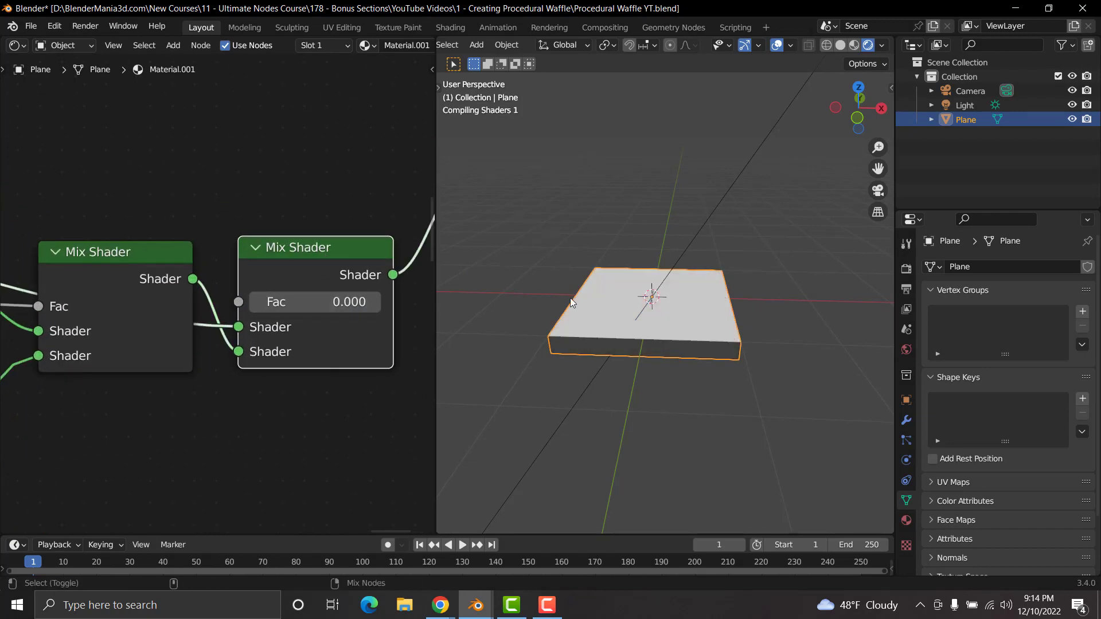
scroll(679, 346, "up", 4)
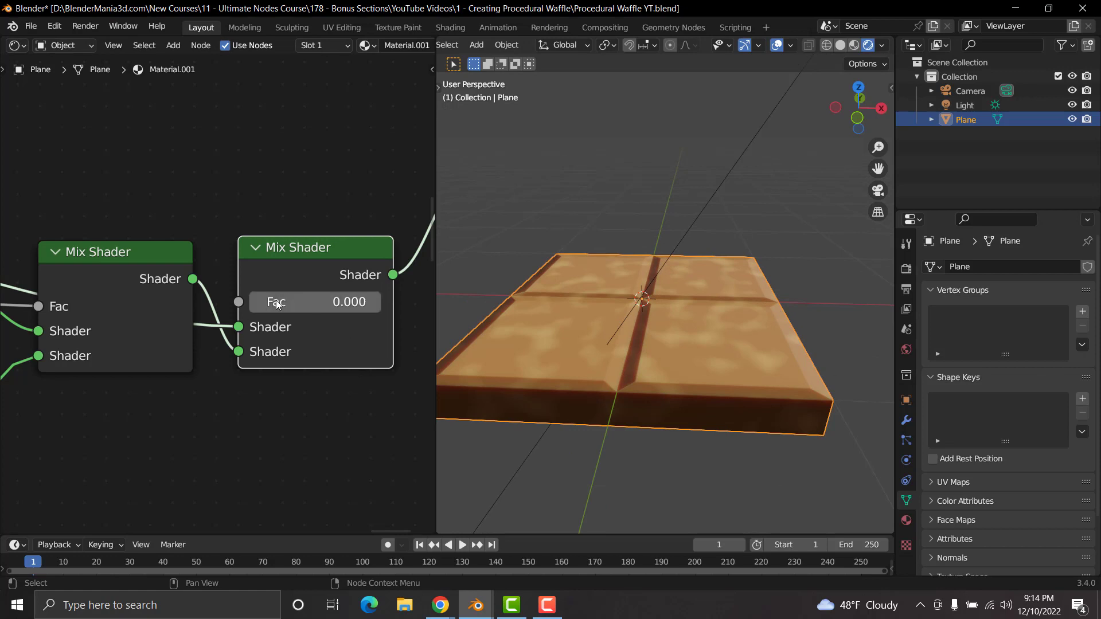
left_click_drag(275, 302, 617, 292)
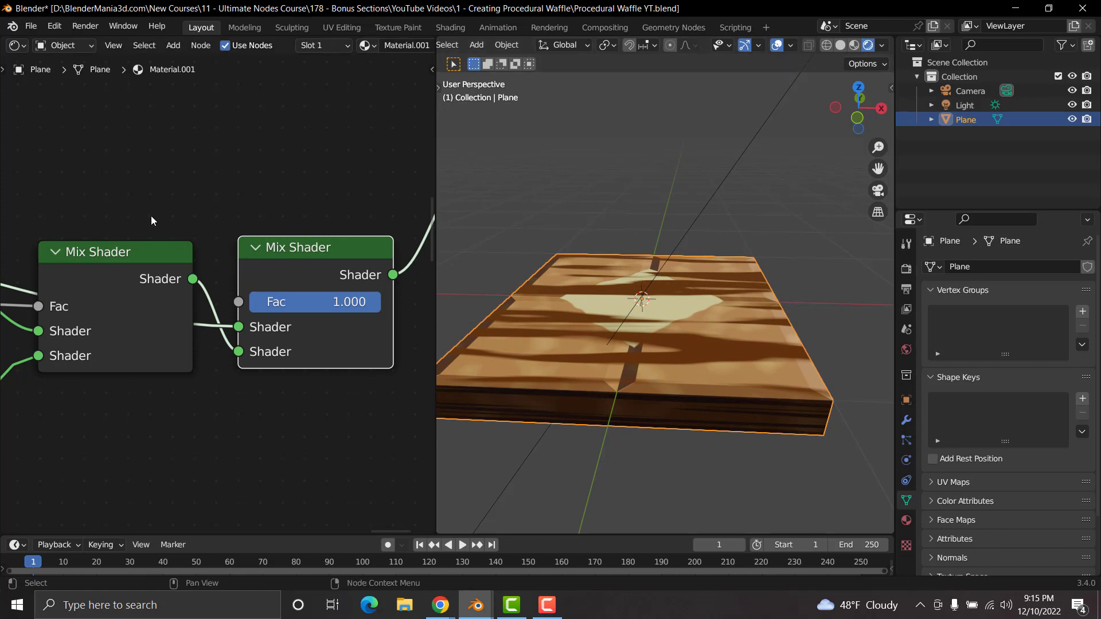
Step: Preview the Z mask's ColorRamp on the slab and connect its Color output to the duplicated Mix Shader's Fac input
scroll(151, 215, "down", 4)
scroll(136, 215, "up", 3)
middle_click_drag(122, 238, 270, 273)
middle_click_drag(106, 232, 298, 286)
middle_click_drag(112, 287, 287, 348)
middle_click_drag(101, 288, 236, 374)
middle_click_drag(144, 247, 174, 347)
left_click(112, 197, "ctrl+shift")
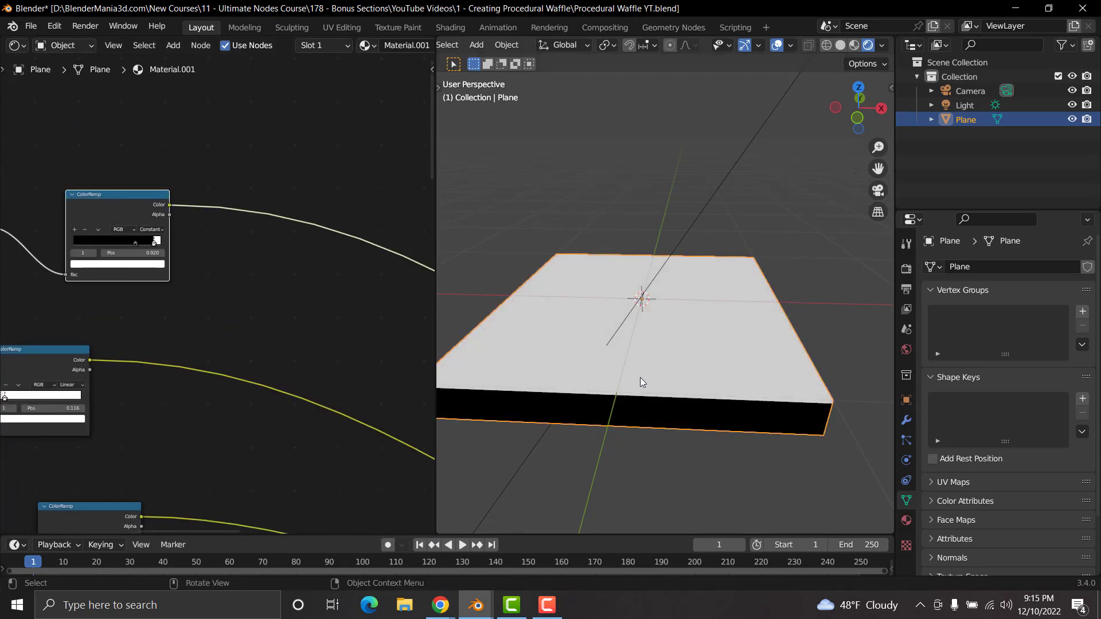
middle_click_drag(642, 382, 569, 312)
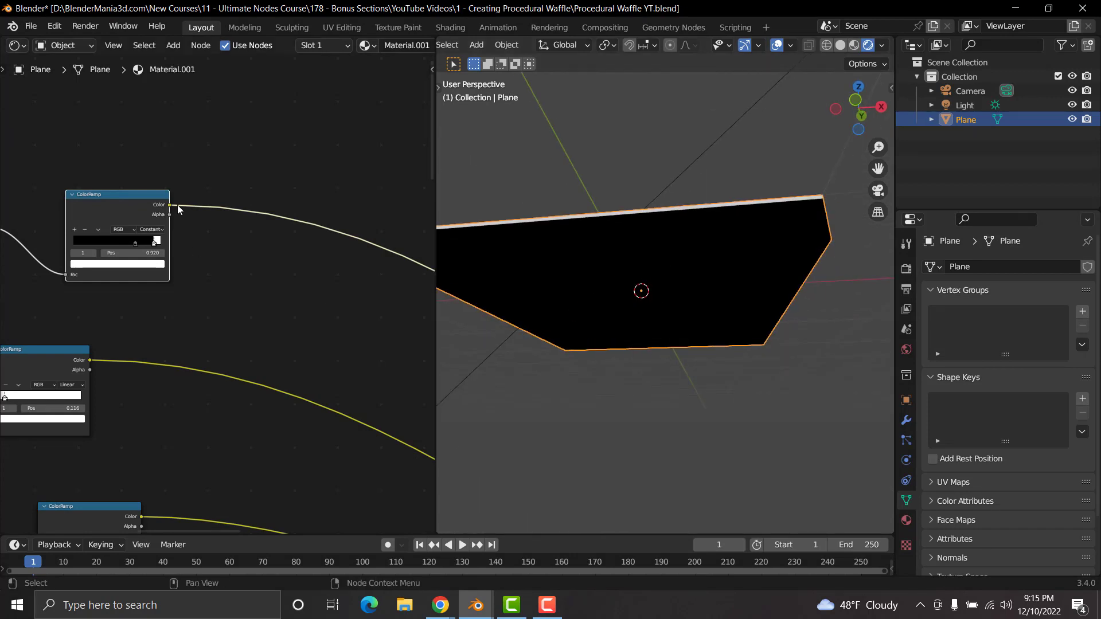
left_click_drag(168, 205, 175, 386)
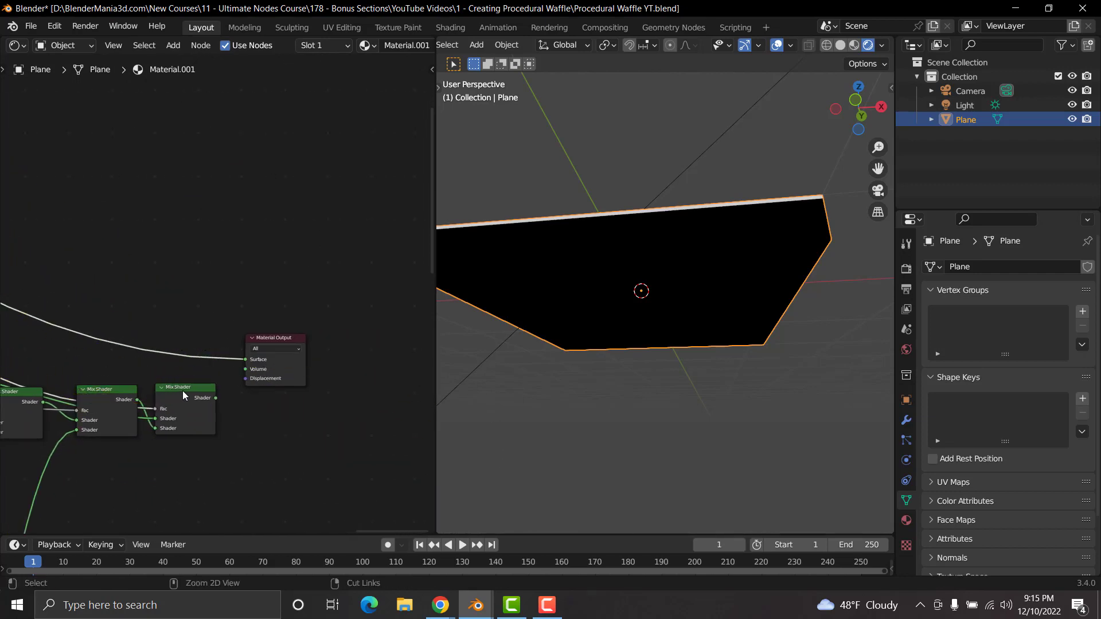
Step: Route the duplicated Mix Shader to the Material Output's Surface, inspect the slab's underside and top, and move the node slightly higher
left_click(184, 389, "ctrl+shift")
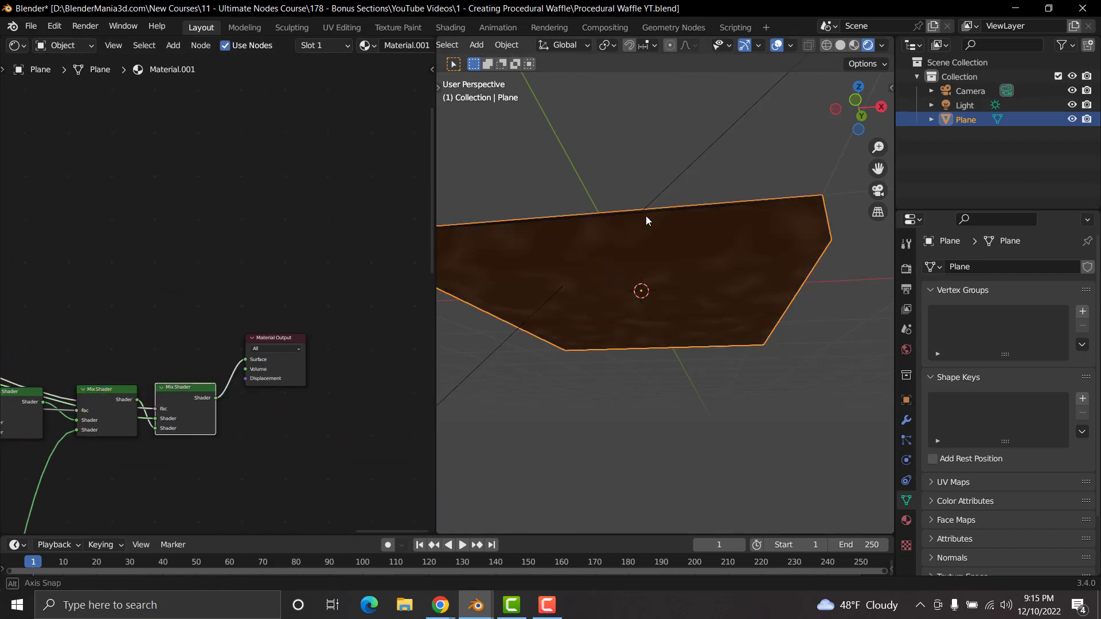
middle_click_drag(646, 215, 724, 312)
middle_click_drag(645, 335, 669, 370)
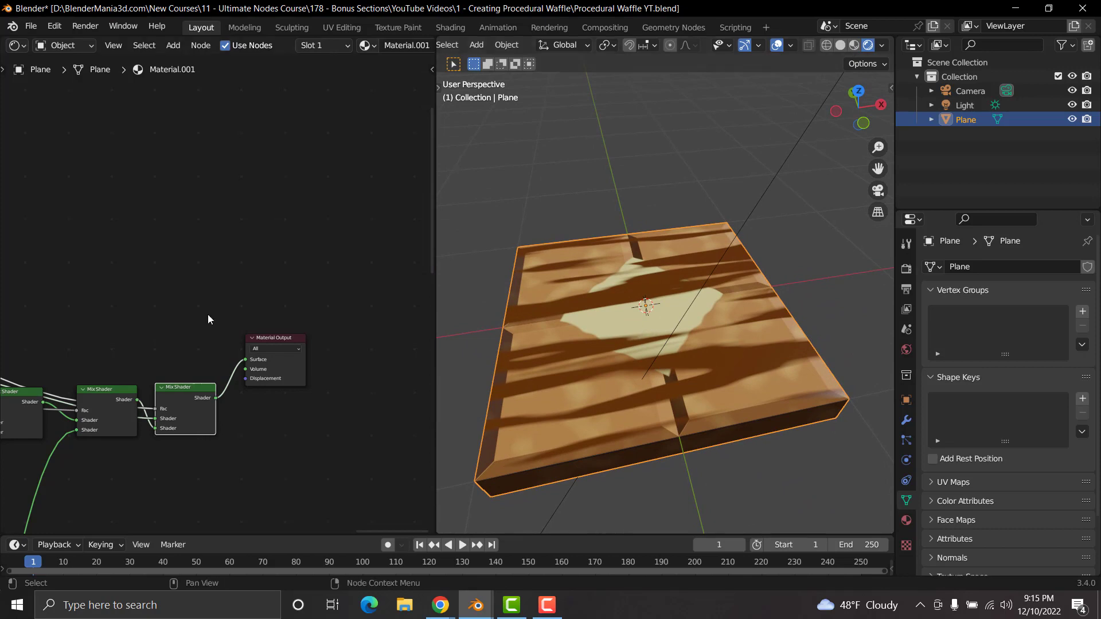
left_click_drag(199, 390, 198, 360)
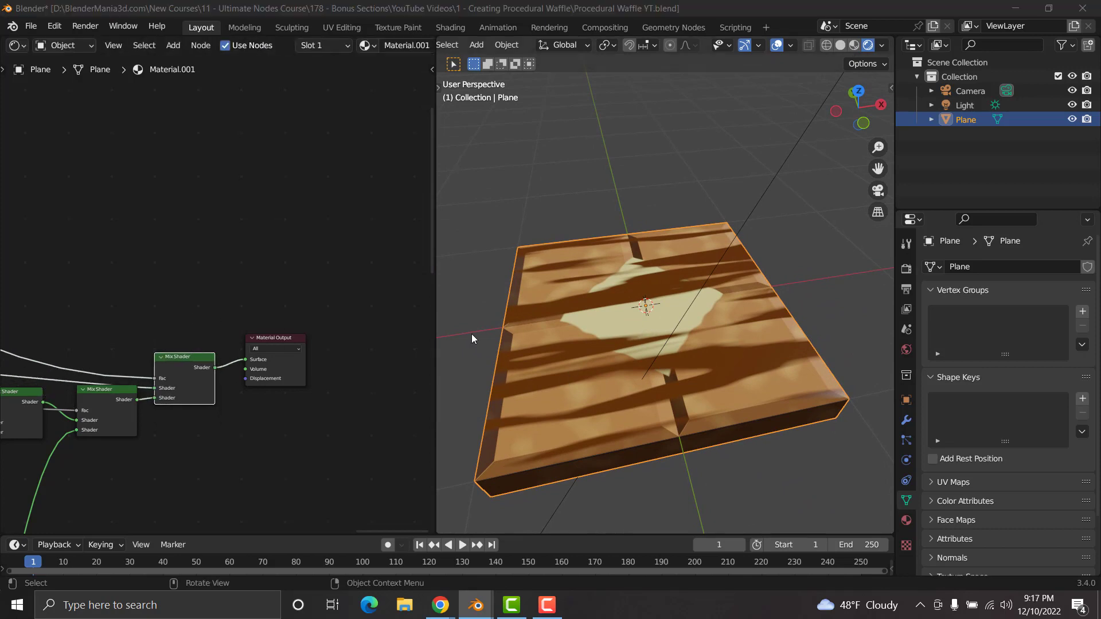
middle_click_drag(143, 392, 238, 331)
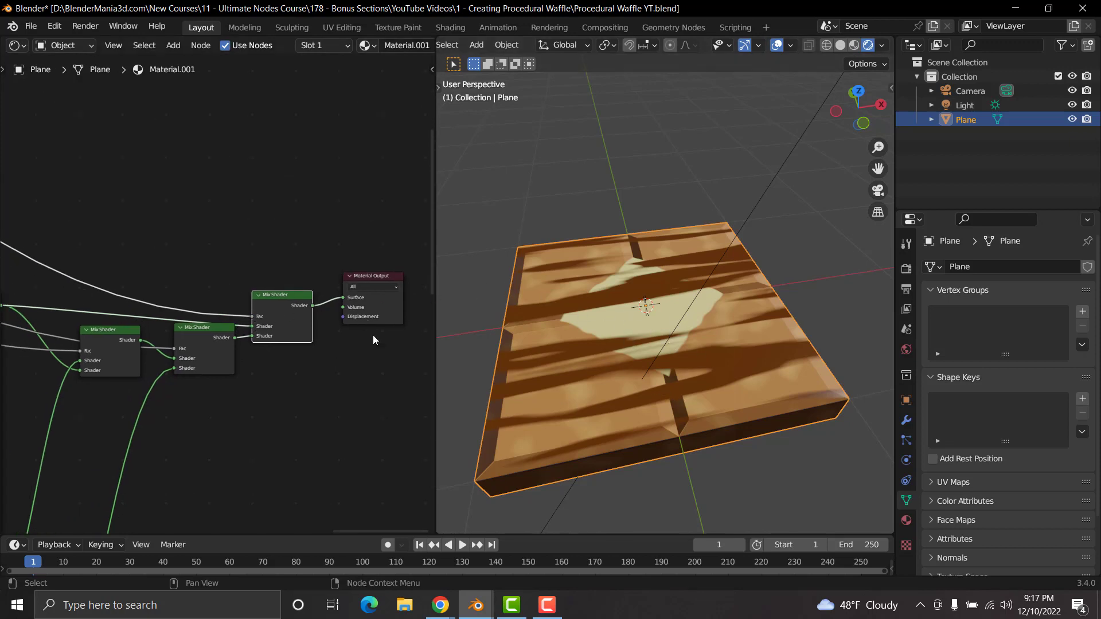
Step: Add a Displacement node below the last Mix Shader and connect it to the Material Output's Displacement input
middle_click_drag(332, 379, 259, 324)
scroll(298, 383, "up", 6)
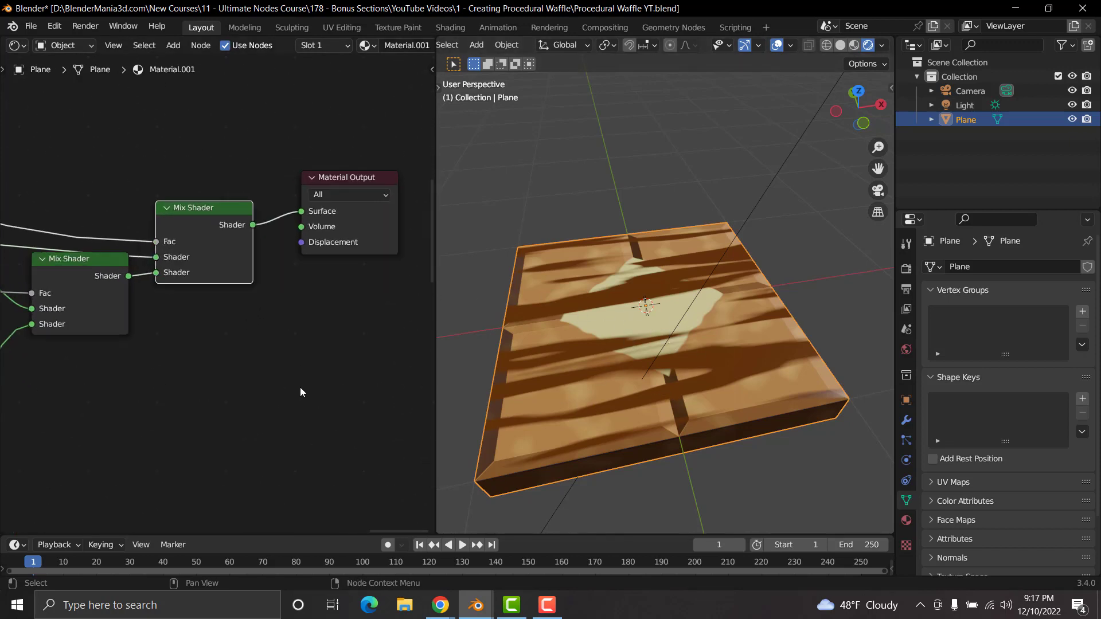
left_click(259, 350)
key("shift+a")
left_click(259, 350)
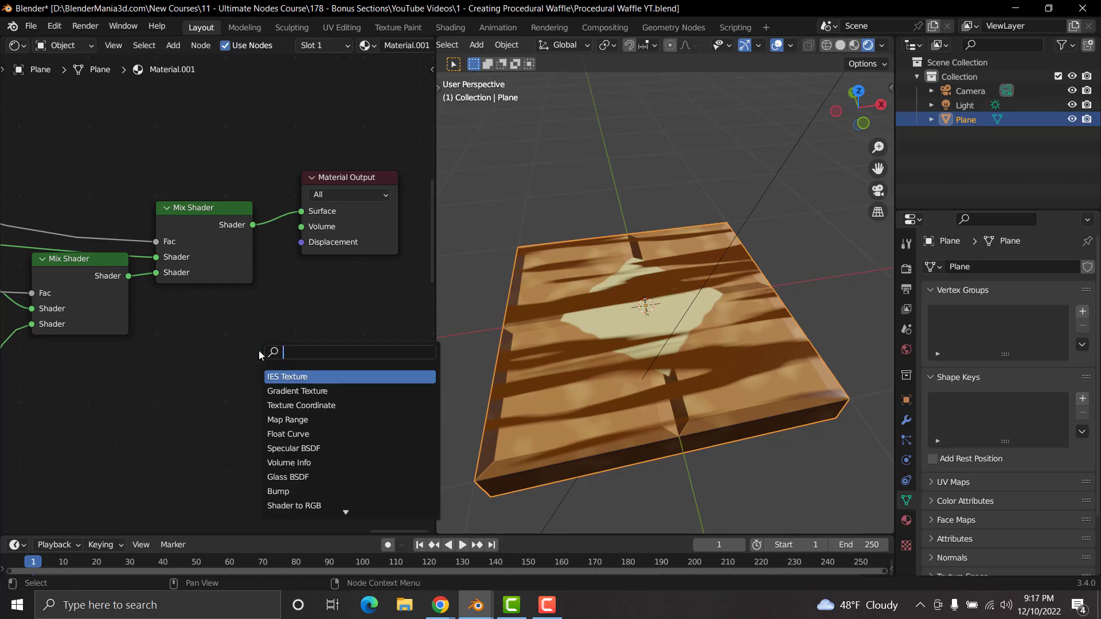
type("dis")
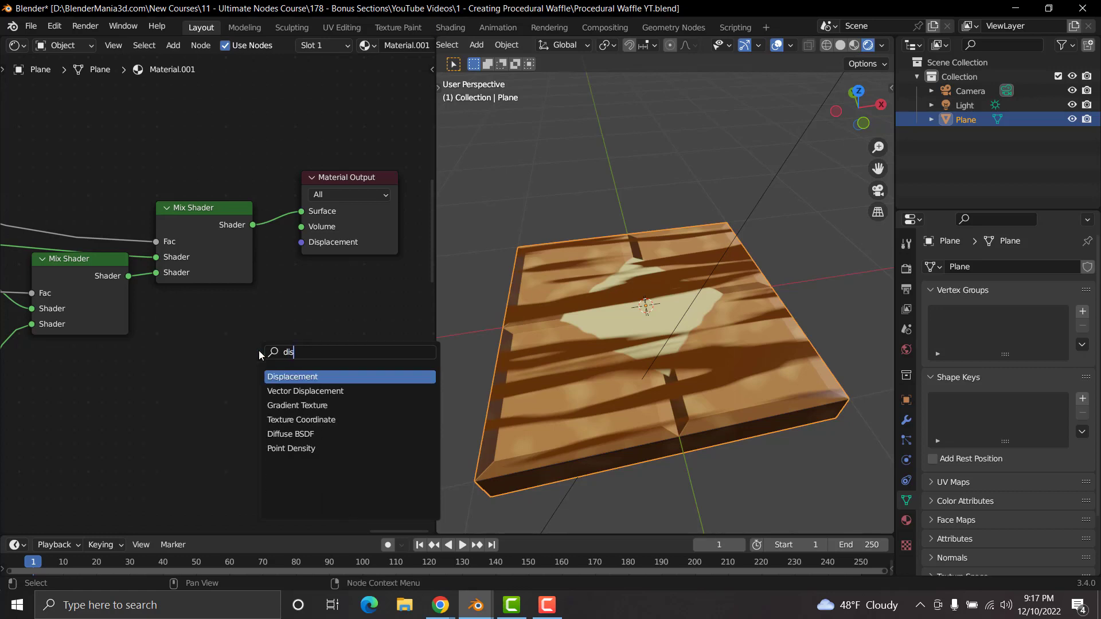
key("Return")
left_click(284, 333)
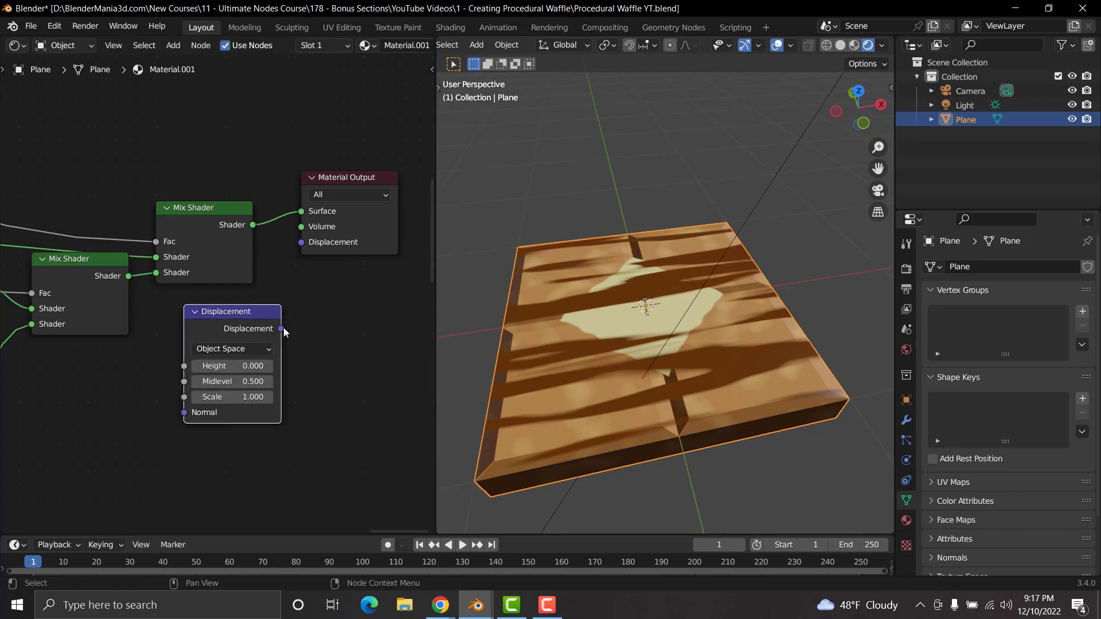
left_click_drag(281, 329, 303, 244)
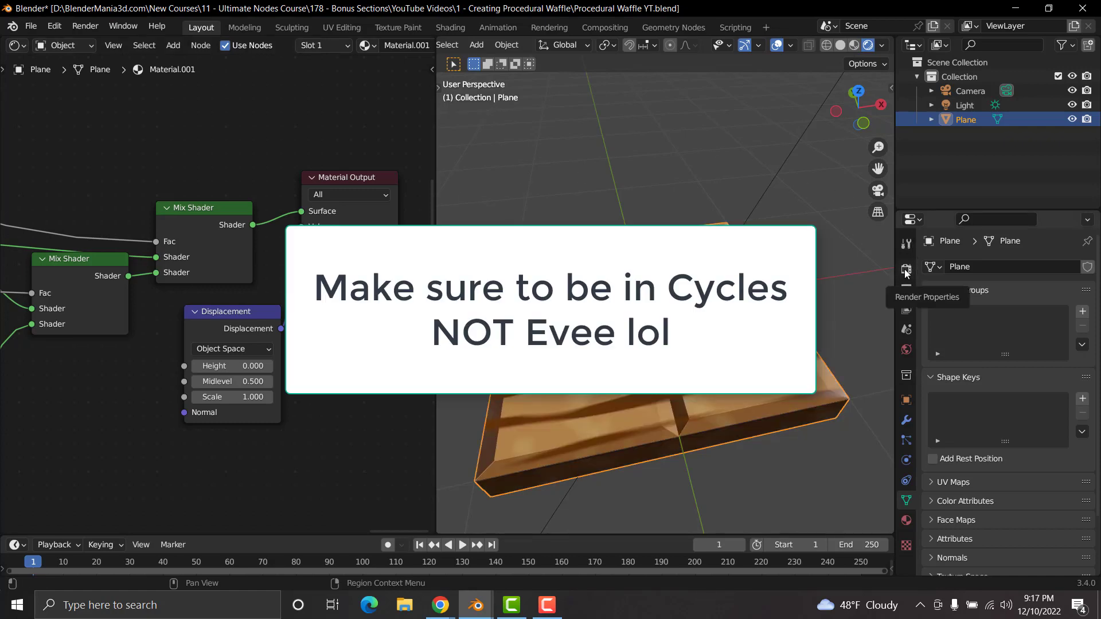
Step: Set the render engine to Cycles and the feature set to Experimental
left_click(905, 269)
left_click(1034, 267)
left_click(1024, 314)
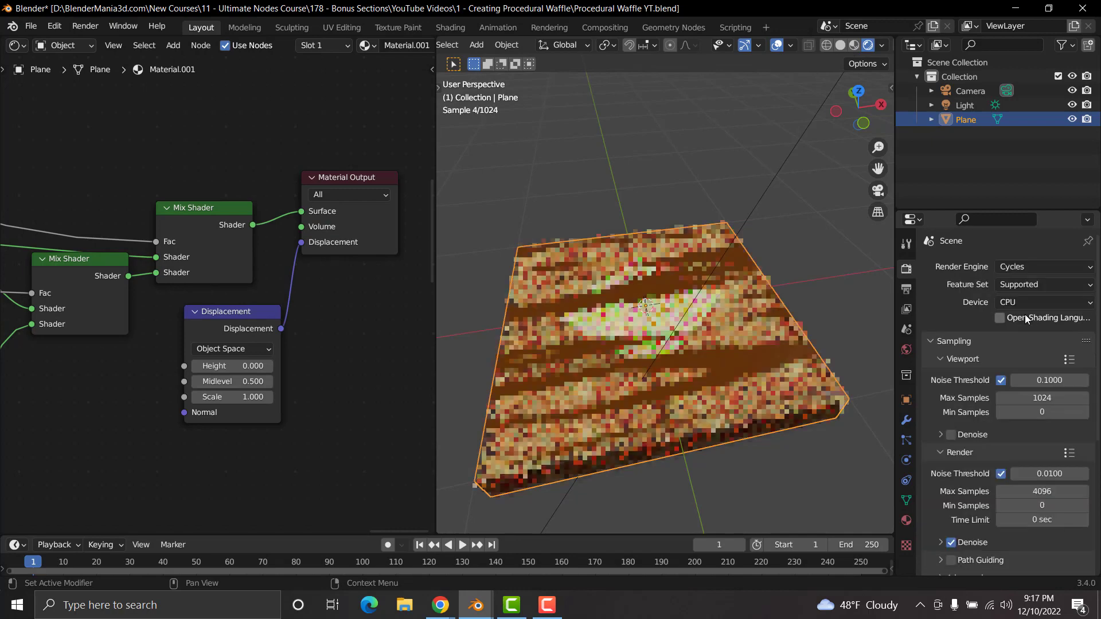
left_click(1027, 286)
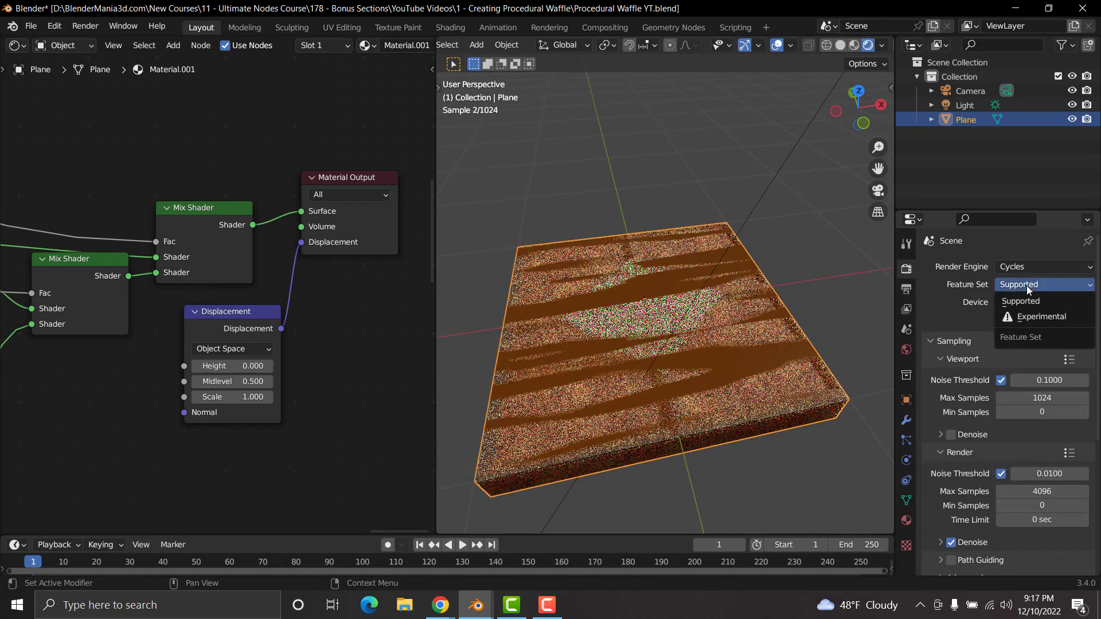
left_click(1033, 321)
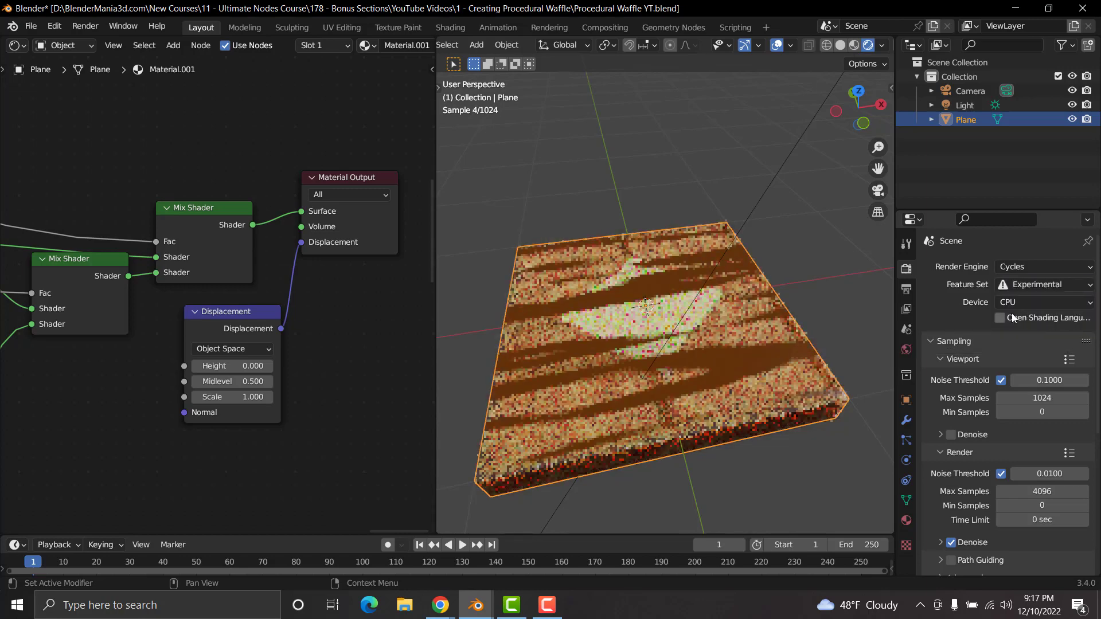
Step: Add a Subdivision Surface modifier to the slab, set it to Simple, and set its viewport levels to 6
left_click(906, 422)
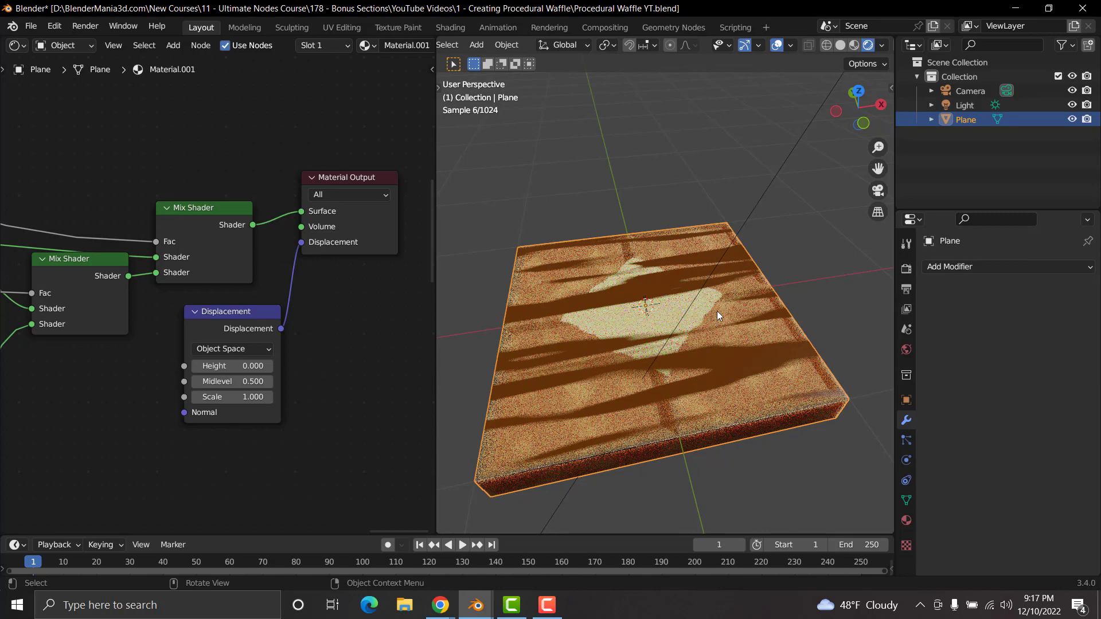
key("Tab")
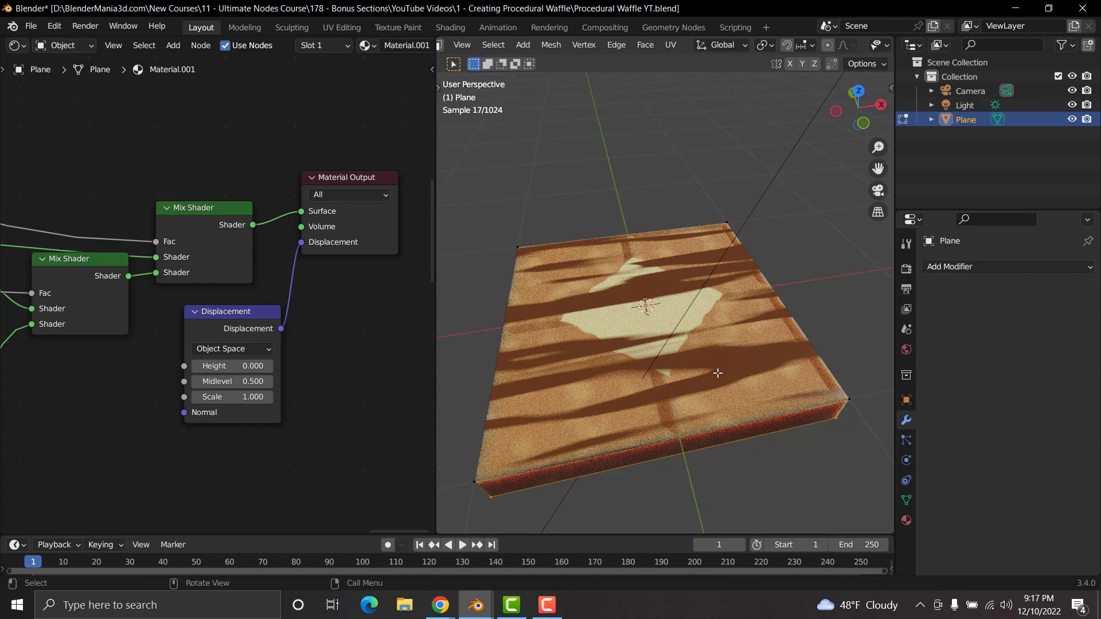
key("Tab")
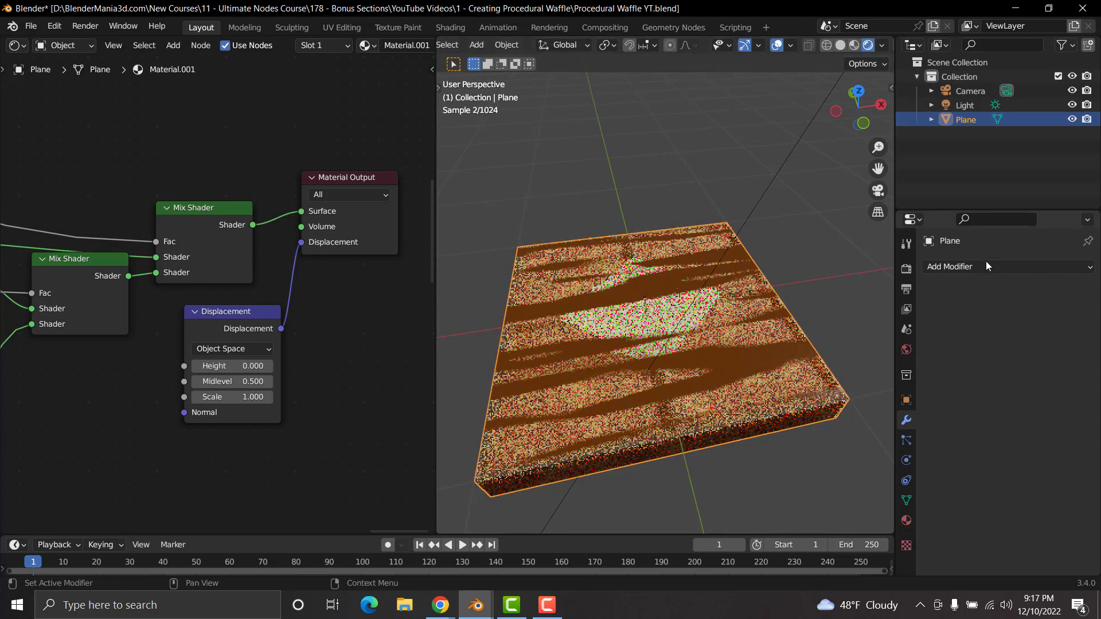
left_click(985, 267)
left_click(826, 523)
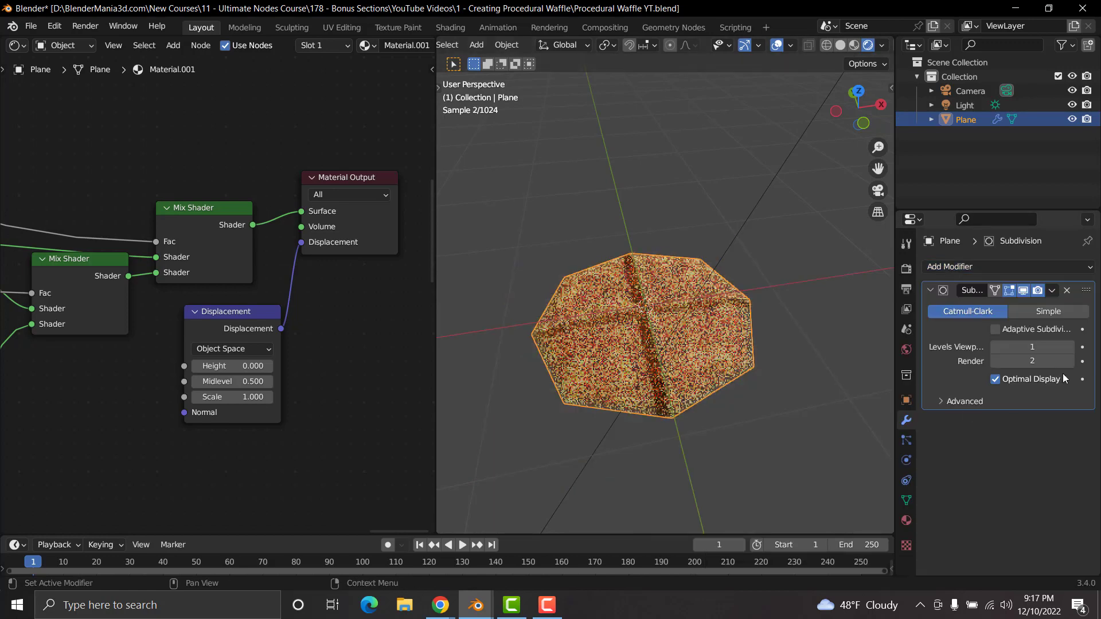
left_click(1044, 311)
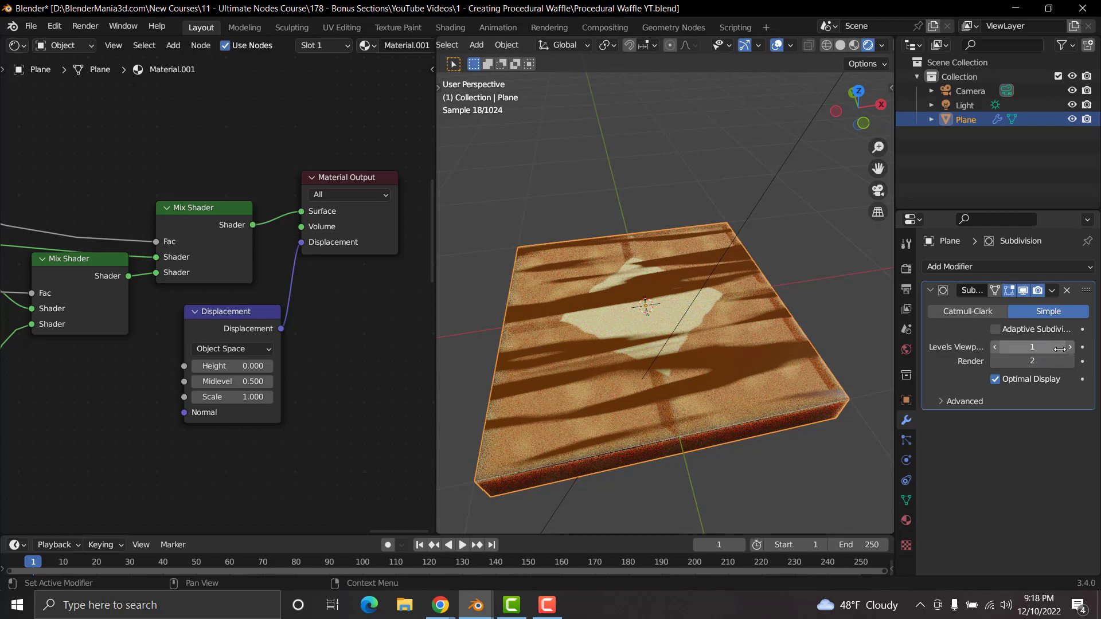
left_click_drag(1028, 347, 1056, 347)
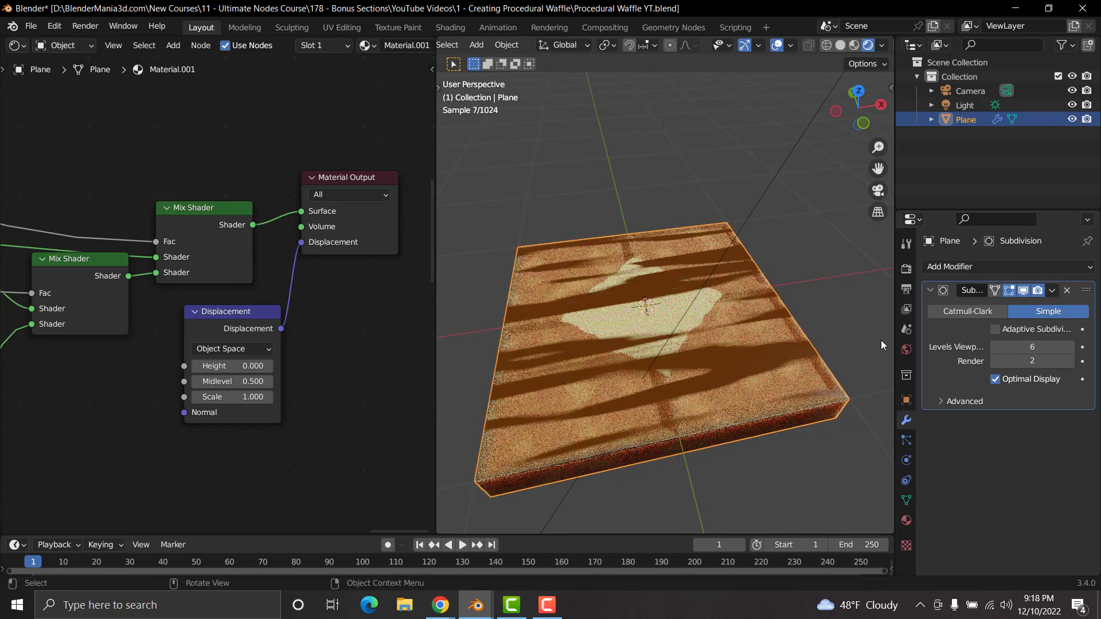
Step: Set the material's surface displacement method to Displacement and Bump
left_click(906, 520)
scroll(990, 469, "down", 5)
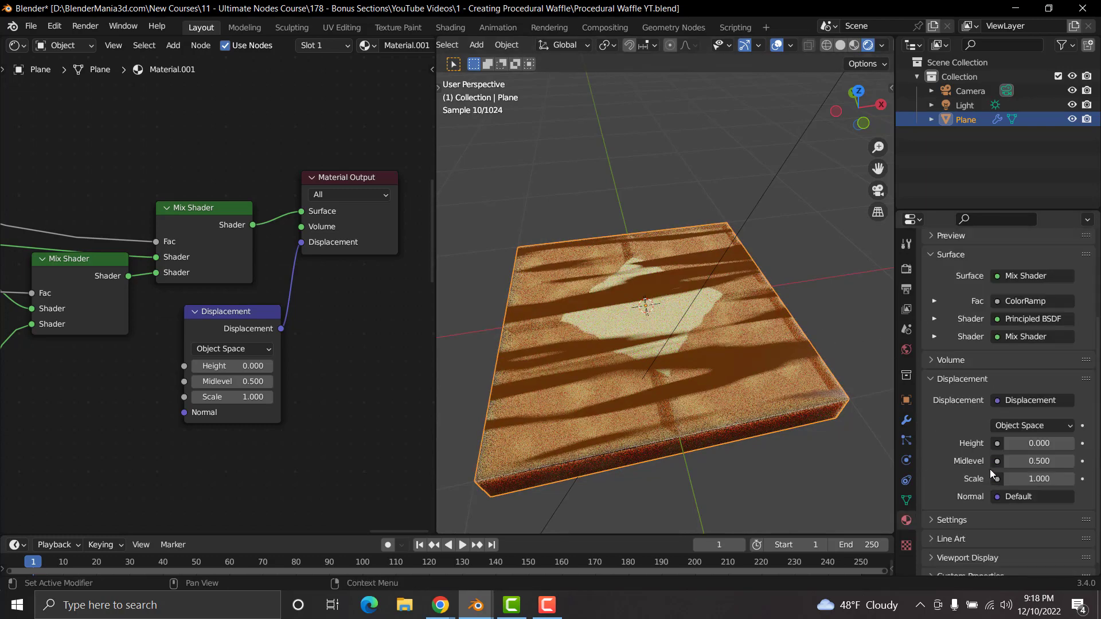
left_click(961, 513)
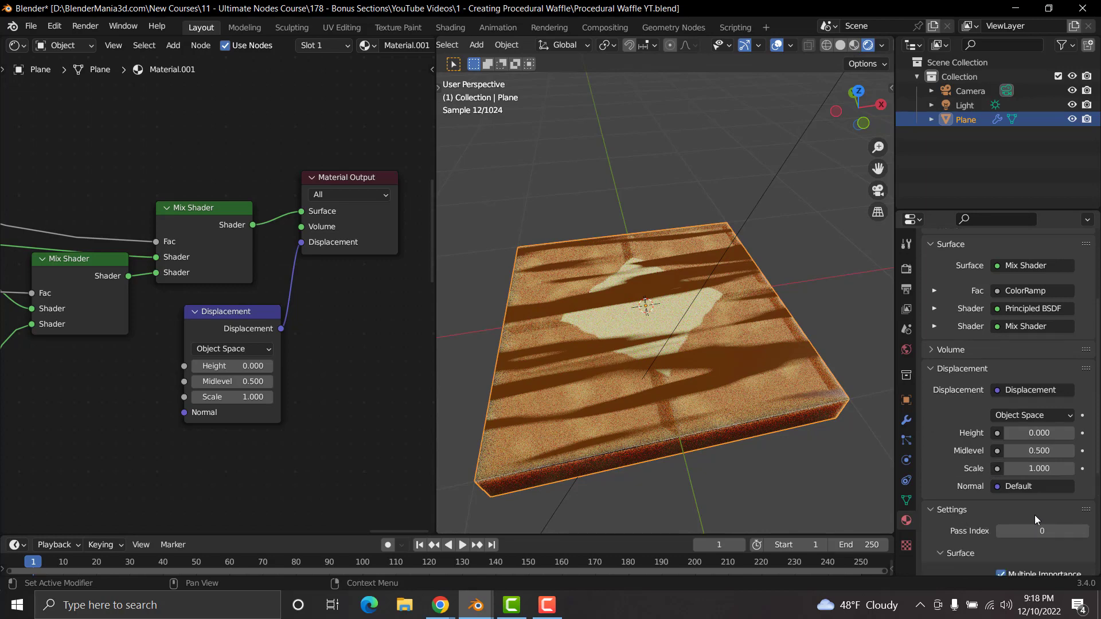
scroll(1009, 504, "down", 4)
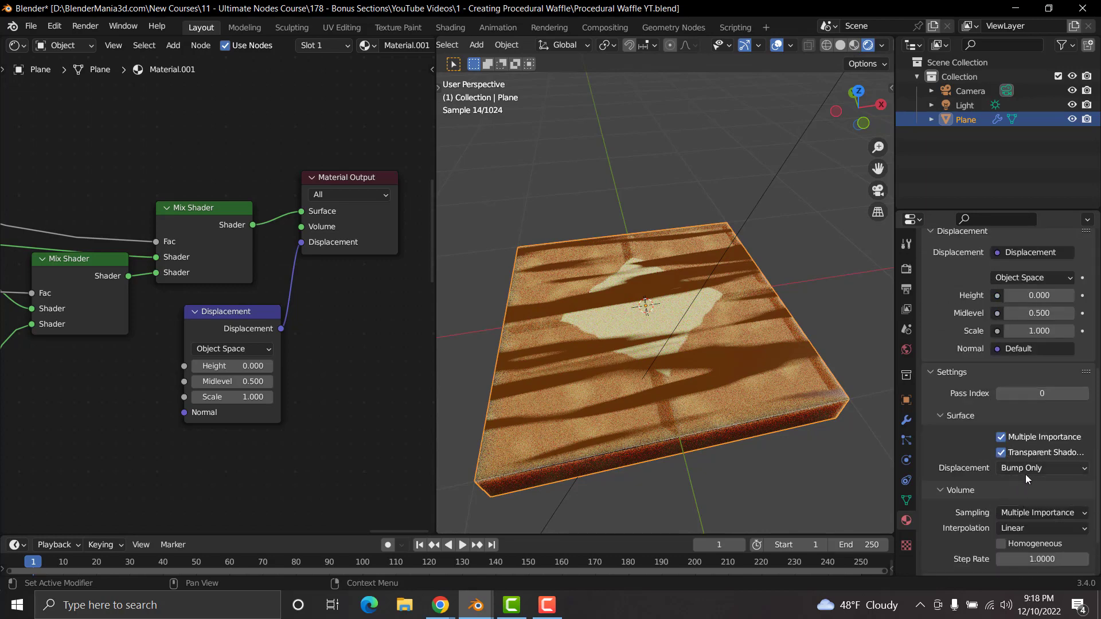
left_click(1040, 470)
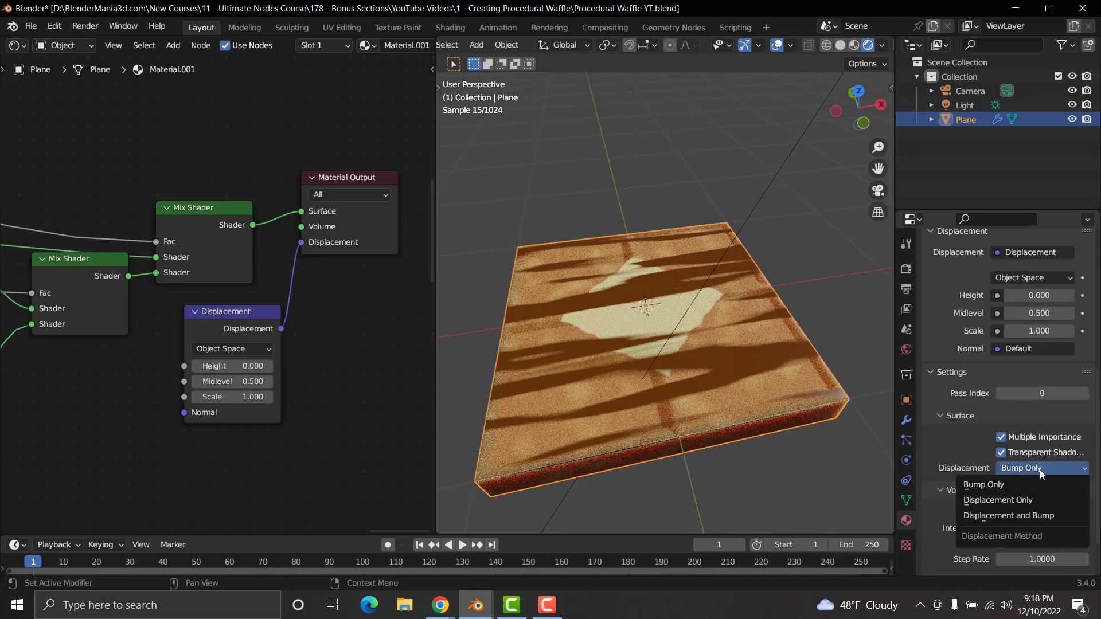
left_click(1020, 516)
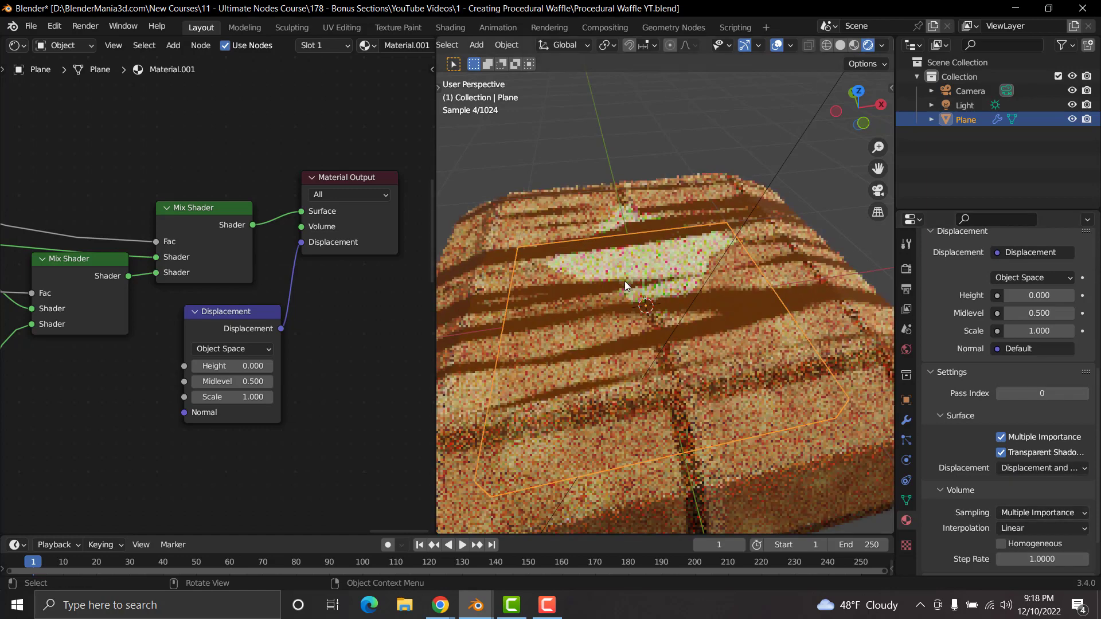
scroll(624, 280, "down", 3)
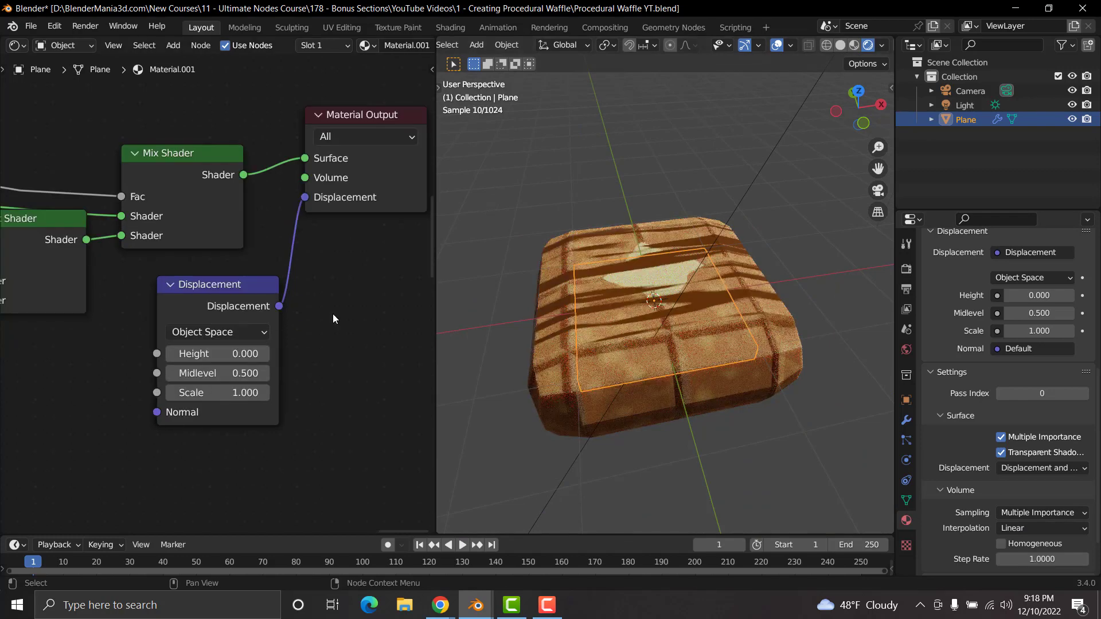
Step: Preview the waffle-grid ColorRamp, connect its Color output to the Displacement node's Height, and reconnect the last Mix Shader to the Material Output's Surface
scroll(151, 326, "up", 2)
middle_click_drag(143, 351, 234, 318)
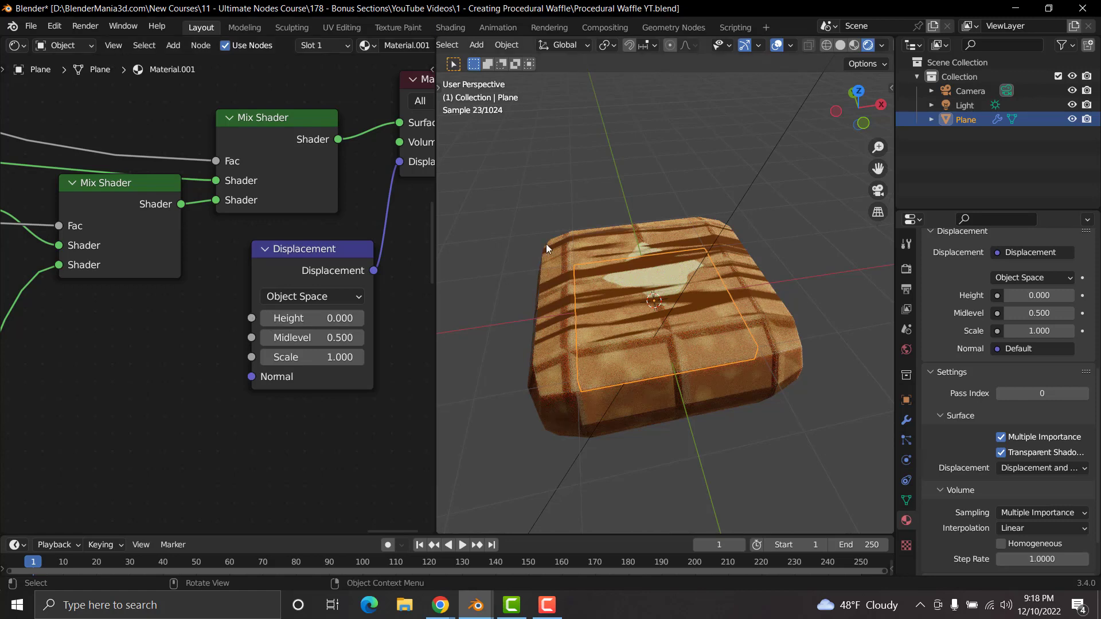
scroll(143, 278, "down", 10)
middle_click_drag(172, 295, 370, 344)
middle_click_drag(170, 298, 314, 316)
middle_click_drag(134, 289, 237, 279)
mouse_move(182, 370)
middle_mouse_down()
mouse_move(248, 307)
mouse_move(200, 280)
middle_mouse_up()
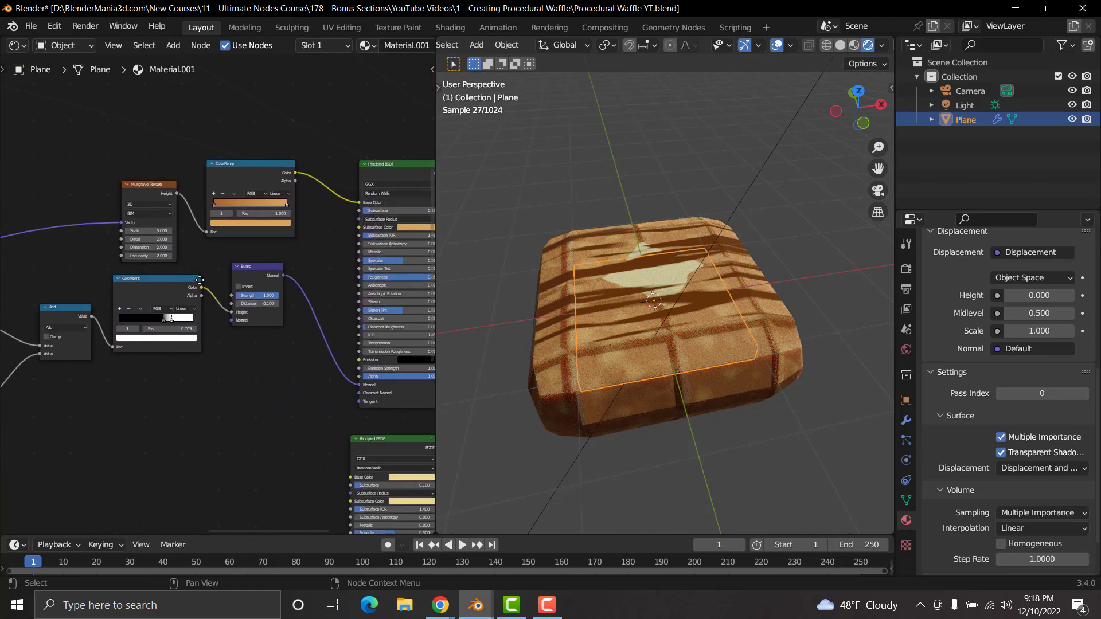
scroll(271, 291, "up", 2)
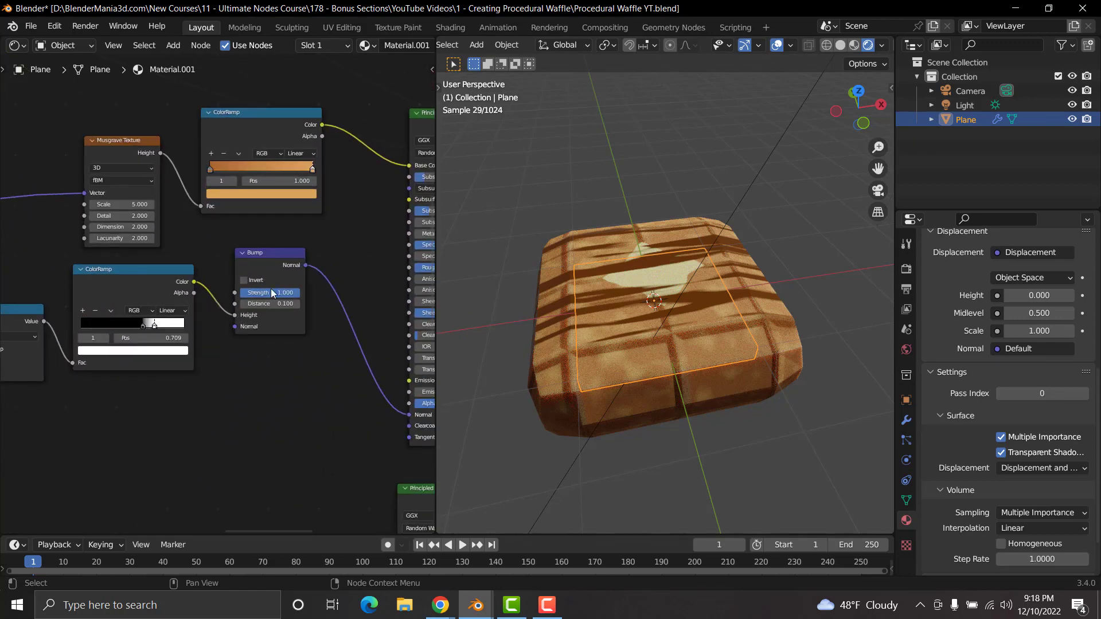
left_click(119, 270, "ctrl+shift")
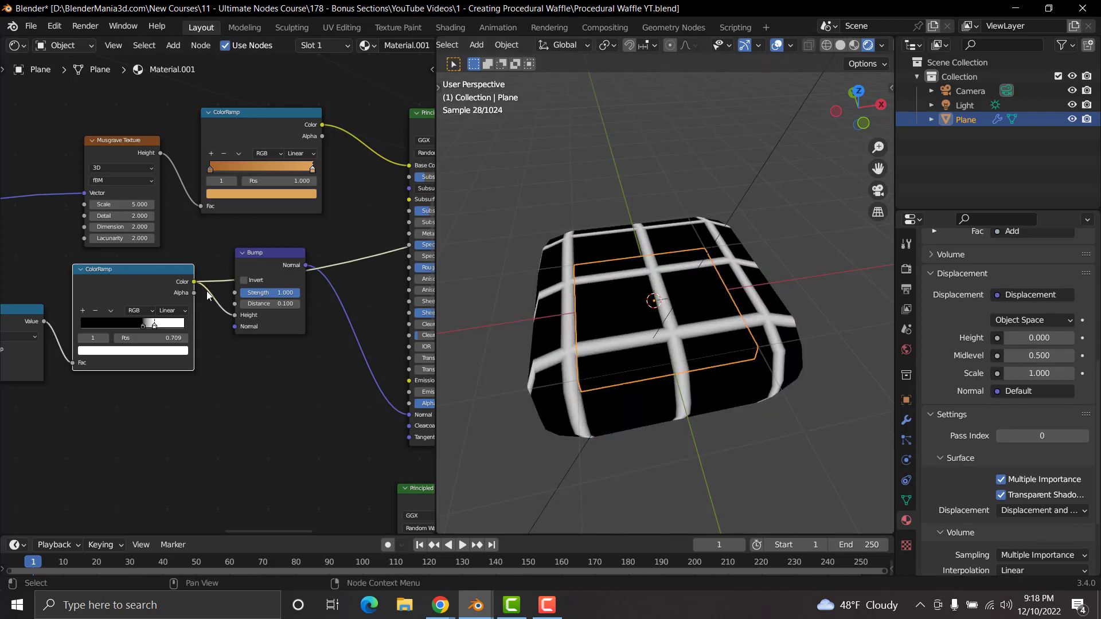
left_click_drag(195, 282, 342, 228)
middle_click_drag(337, 190, 221, 276)
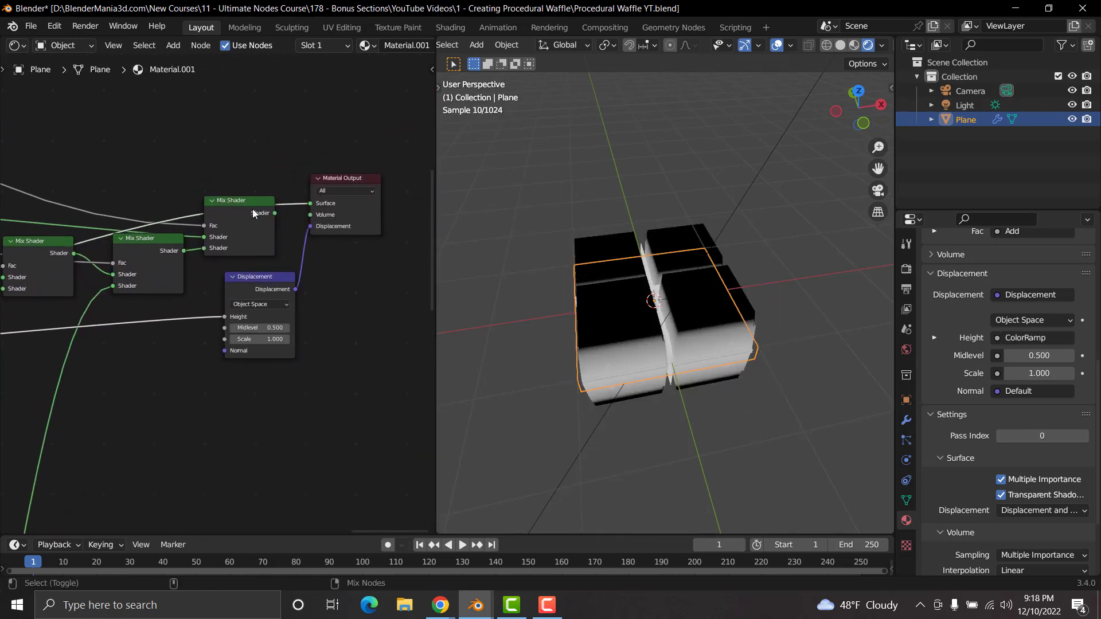
left_click(247, 206, "ctrl+shift")
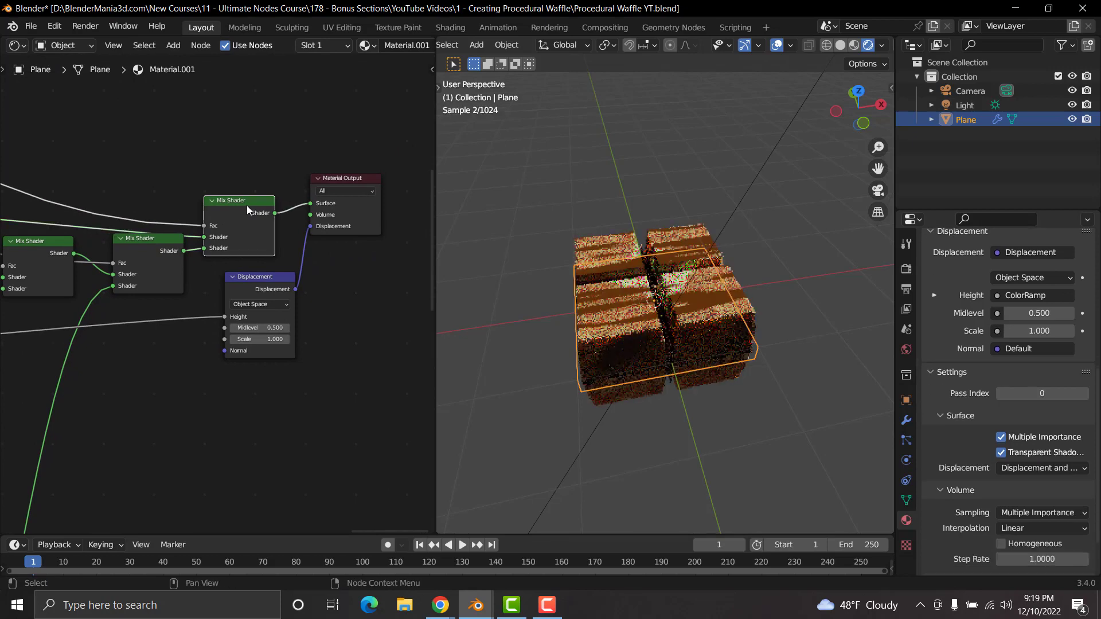
Step: Set the Displacement node's Scale to 0.1
scroll(335, 348, "up", 8)
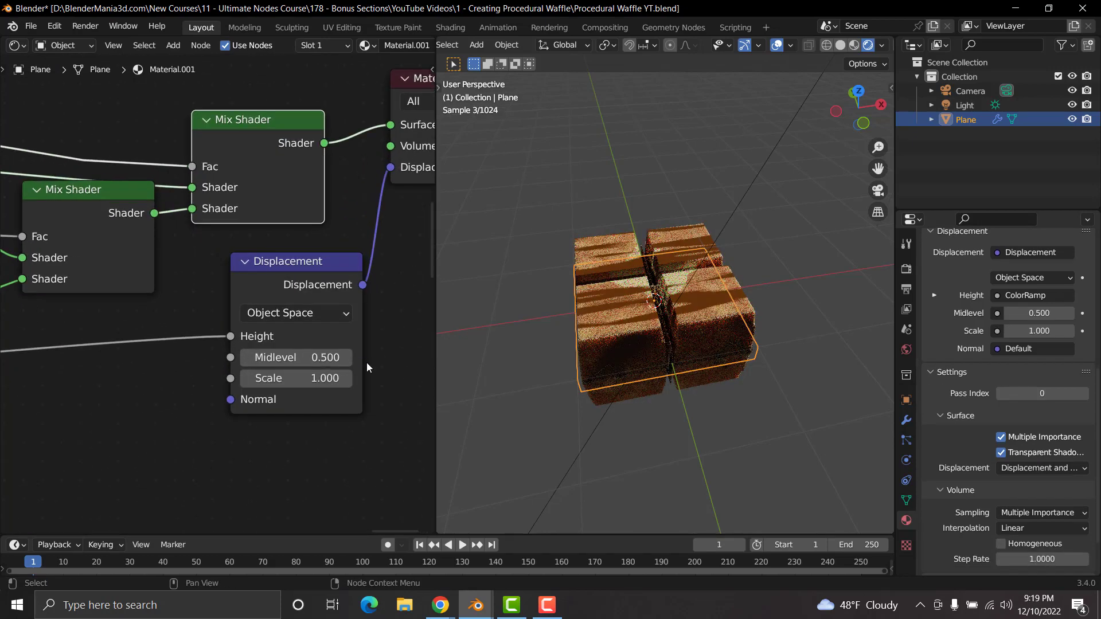
middle_click_drag(367, 362, 308, 355)
middle_click_drag(549, 343, 658, 335)
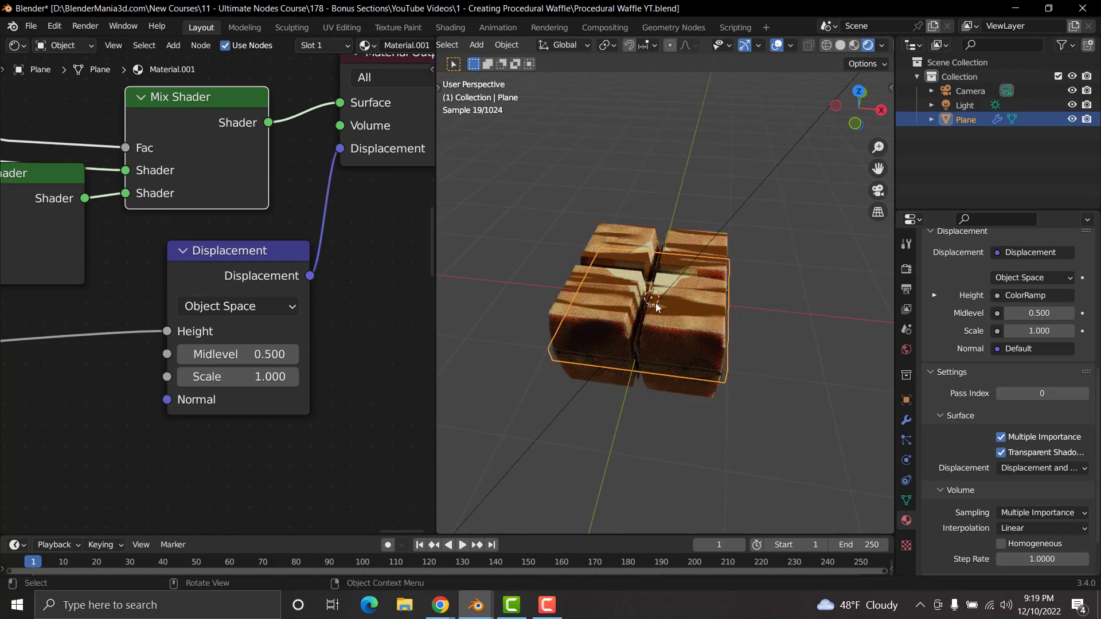
left_click(230, 377)
type("0.1")
key("Return")
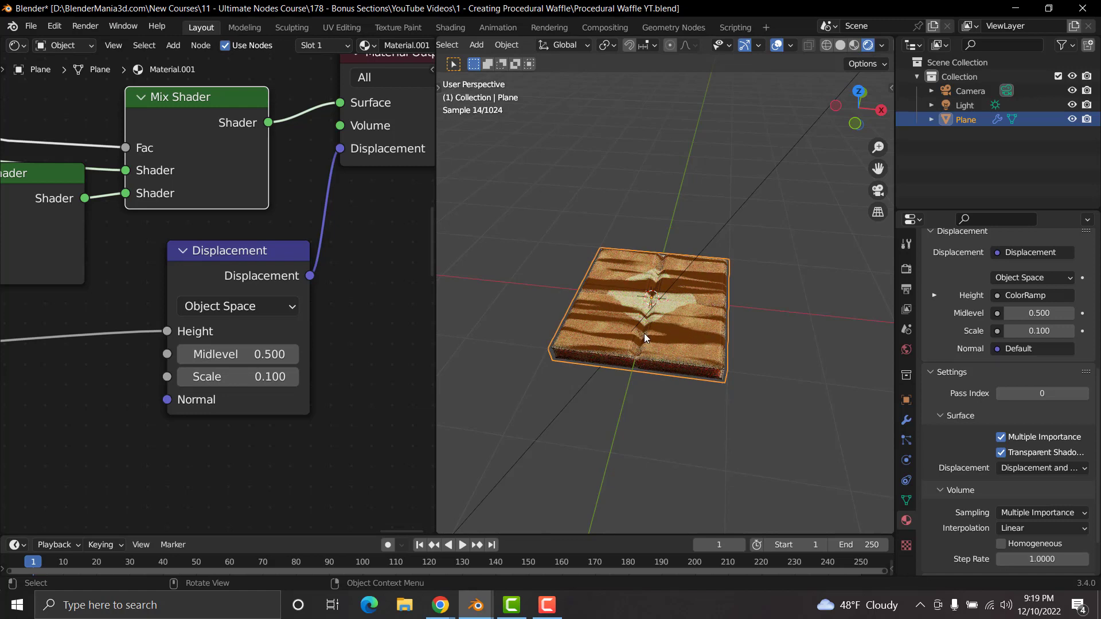
scroll(684, 340, "up", 4)
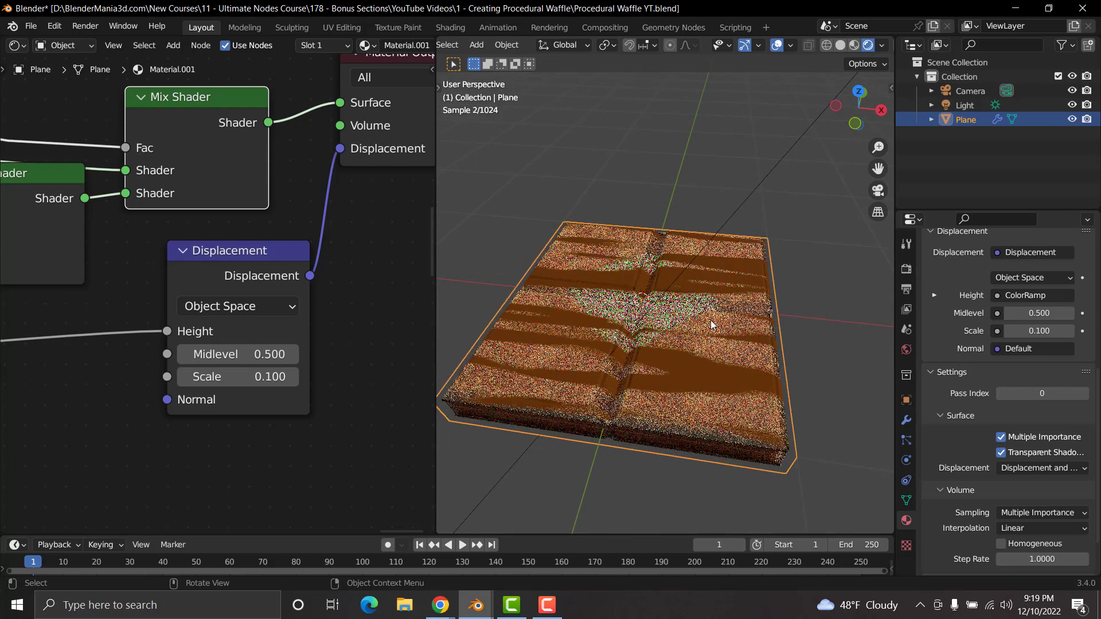
Step: Recalculate the slab's face normals to the outside in Edit Mode and return to Object Mode
key("Tab")
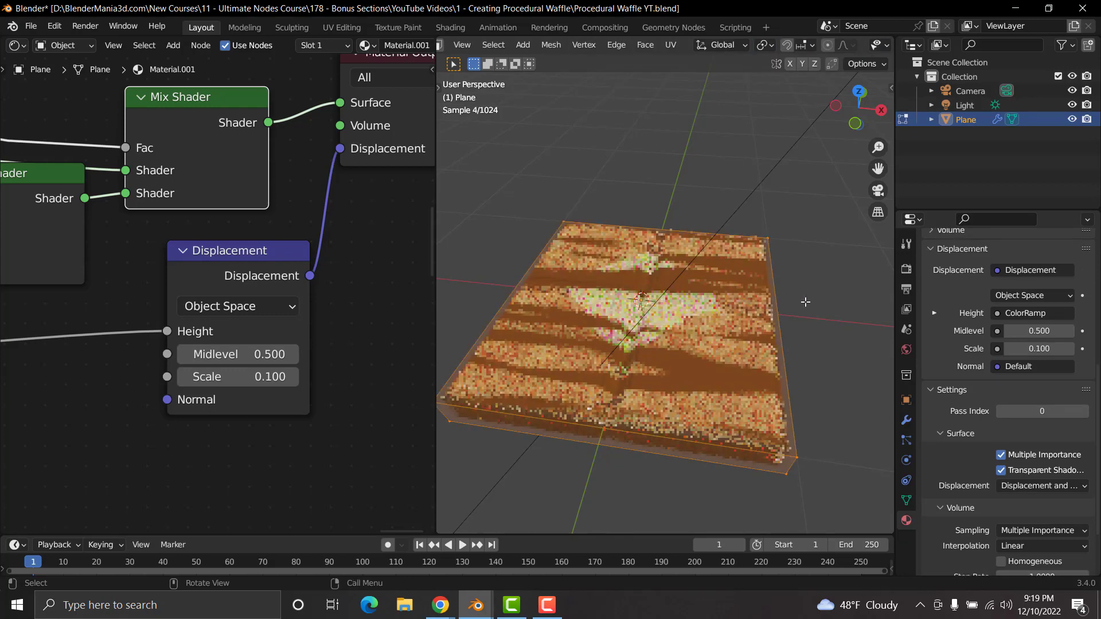
key("alt+n")
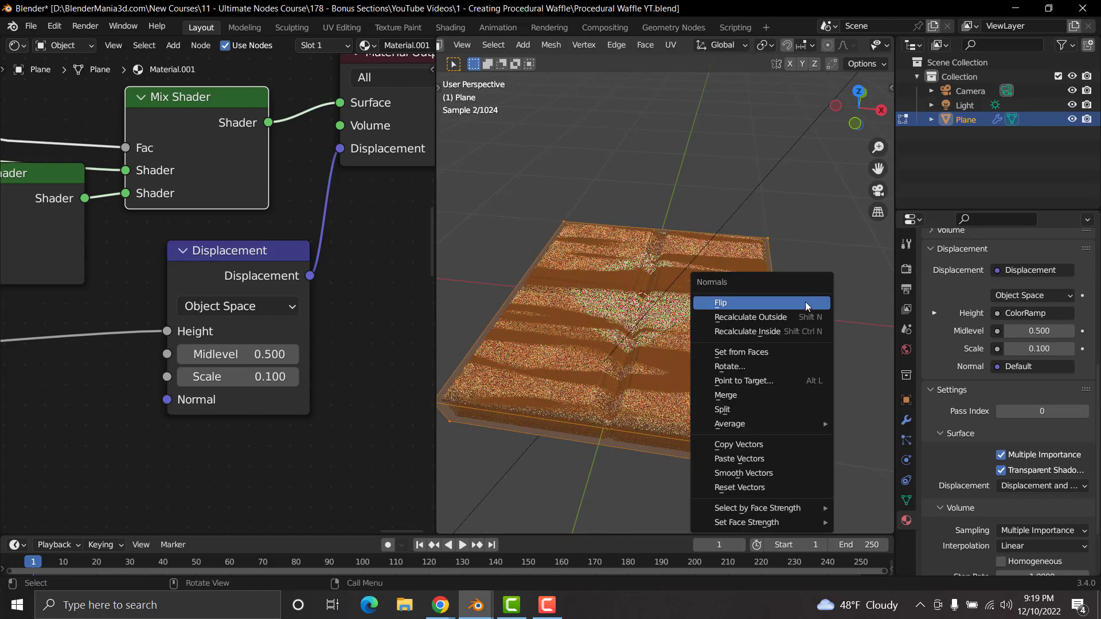
left_click(779, 319)
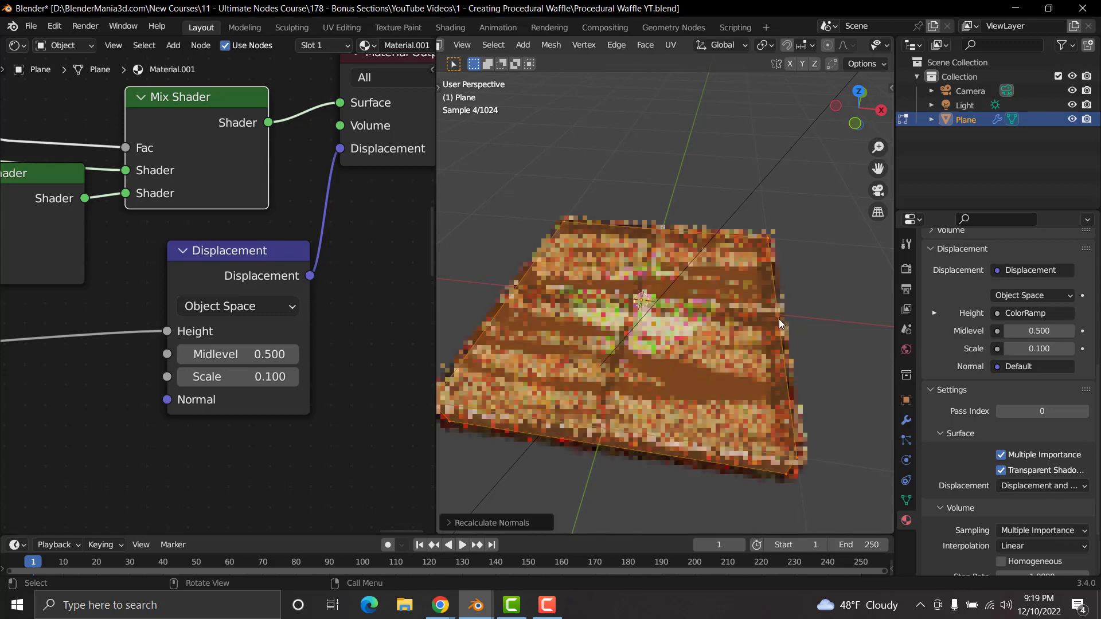
key("Tab")
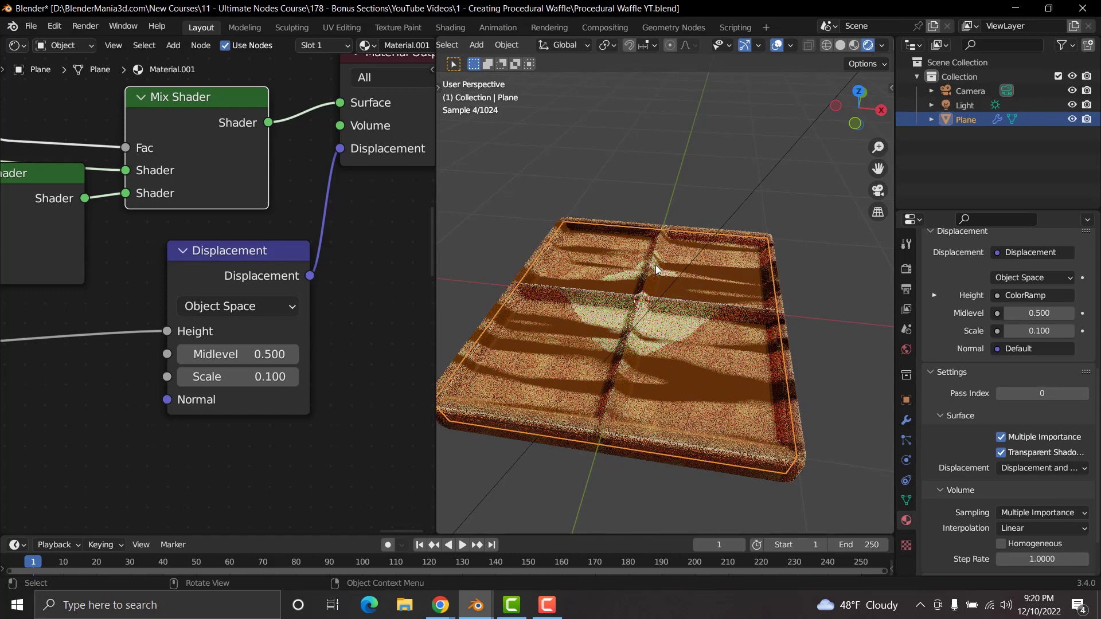
middle_click_drag(657, 270, 634, 316)
scroll(673, 361, "up", 4)
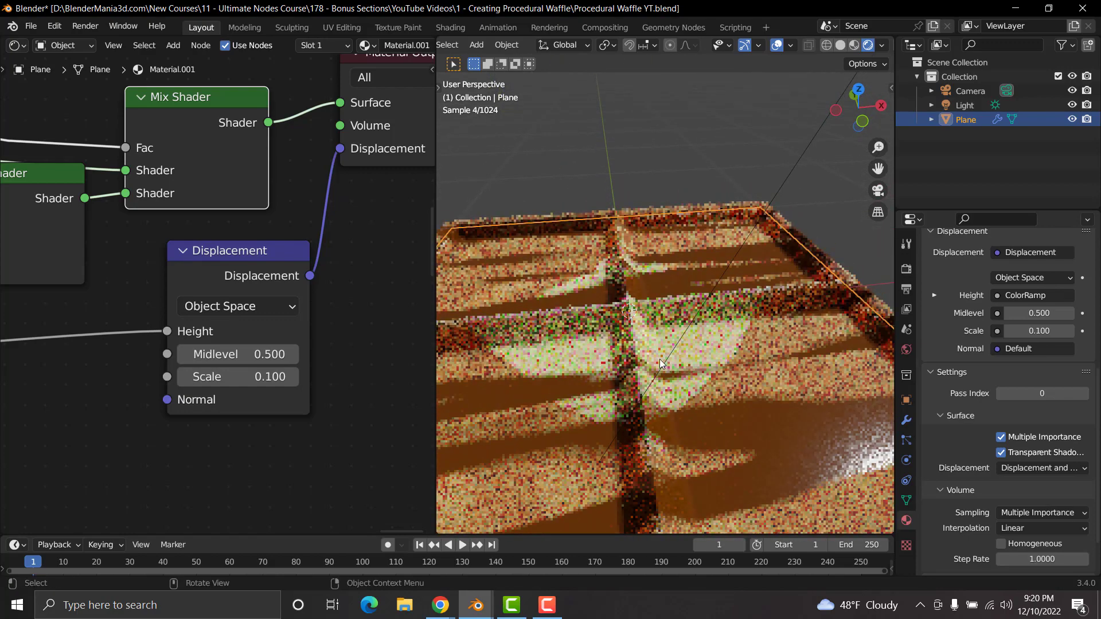
scroll(683, 367, "down", 4)
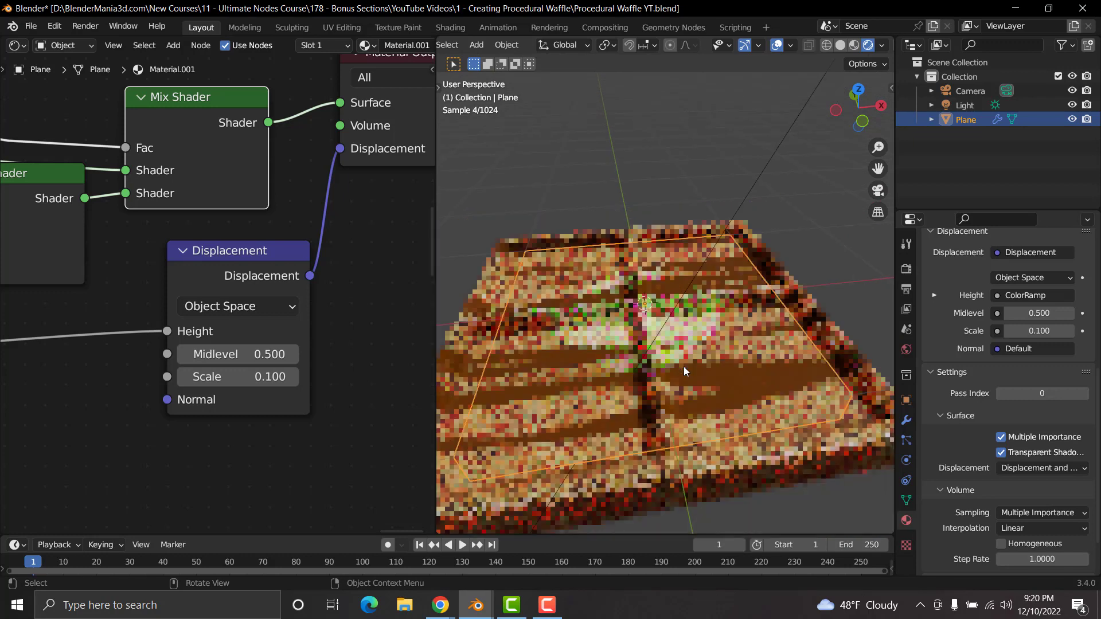
middle_click_drag(655, 360, 699, 366)
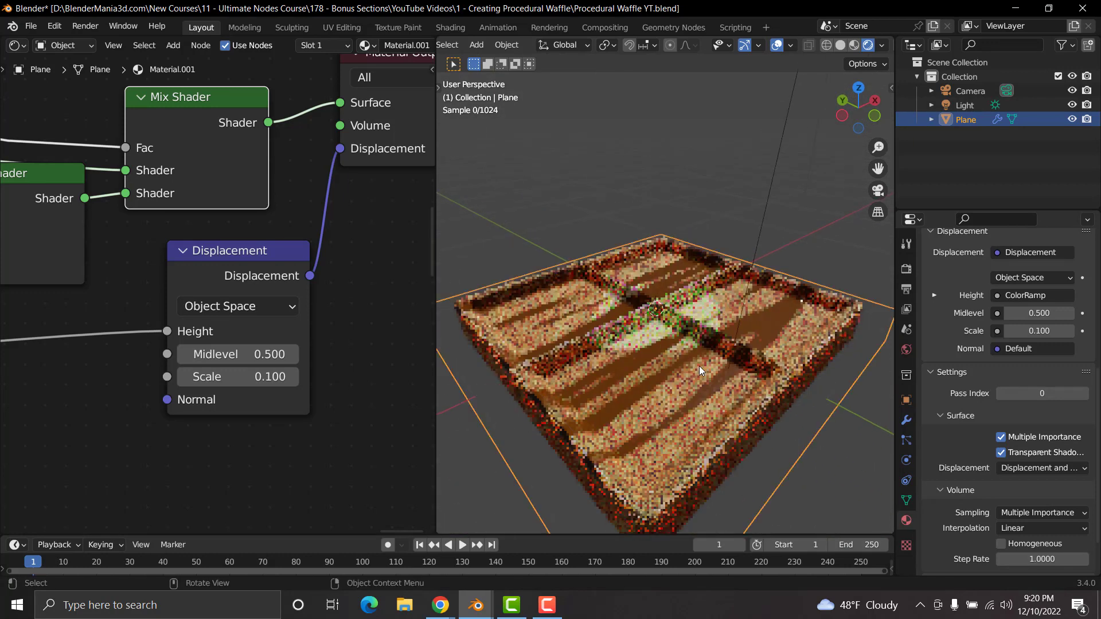
scroll(699, 367, "up", 4)
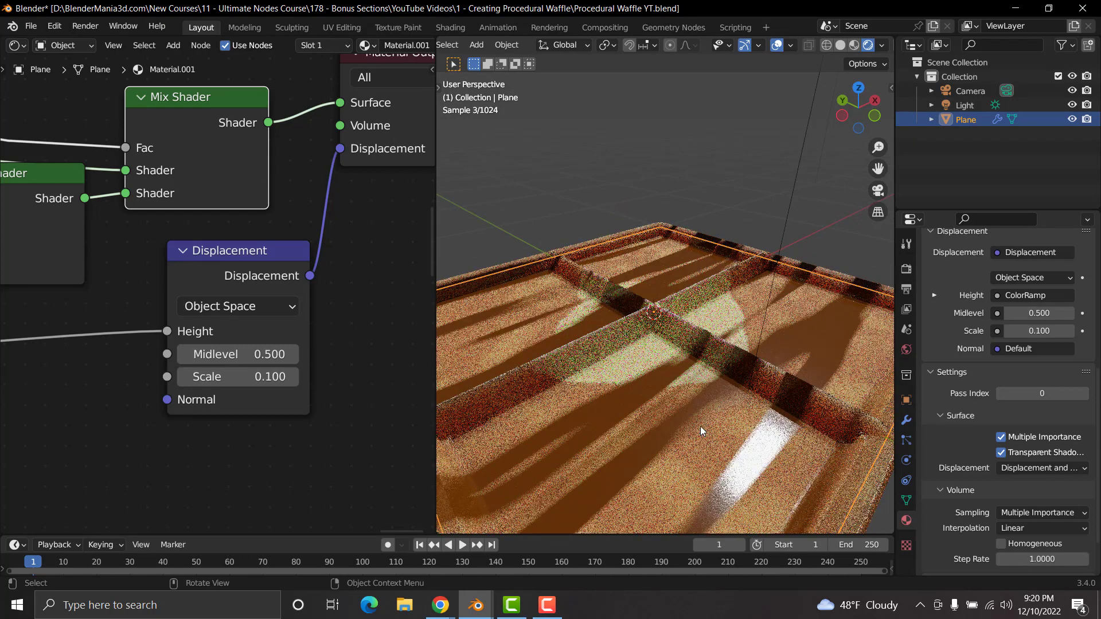
scroll(146, 262, "down", 3)
Step: Preview the waffle-grid, butter and syrup mask ColorRamps one after another on the displaced slab
scroll(146, 263, "down", 10)
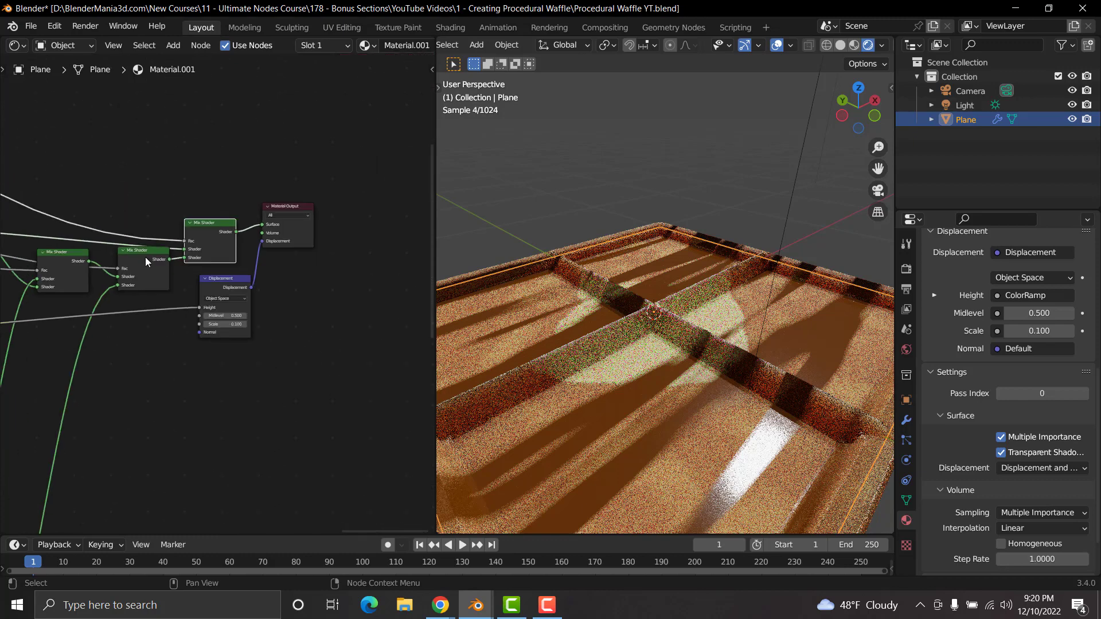
middle_click_drag(146, 263, 342, 272)
middle_click_drag(77, 295, 250, 297)
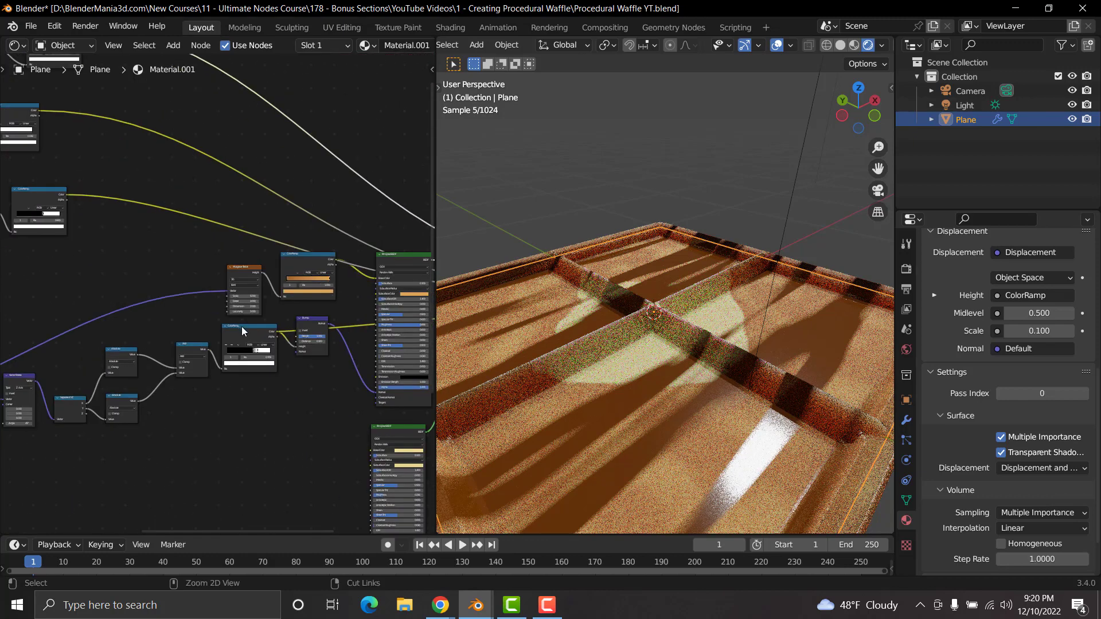
left_click(252, 345, "ctrl+shift")
middle_click_drag(107, 206, 232, 309)
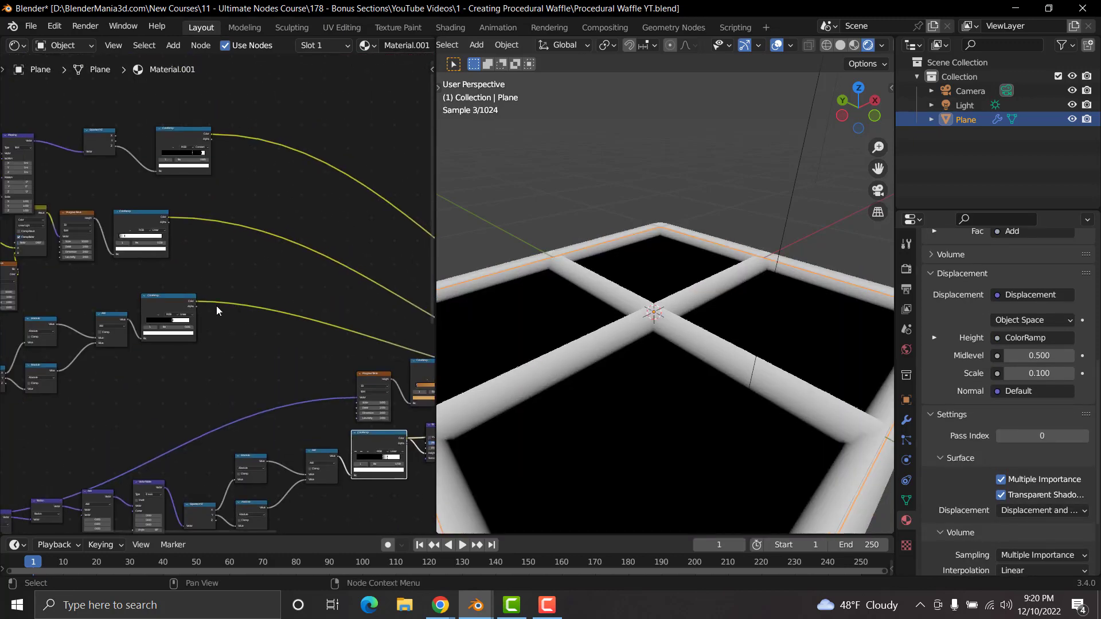
left_click(165, 302, "ctrl+shift")
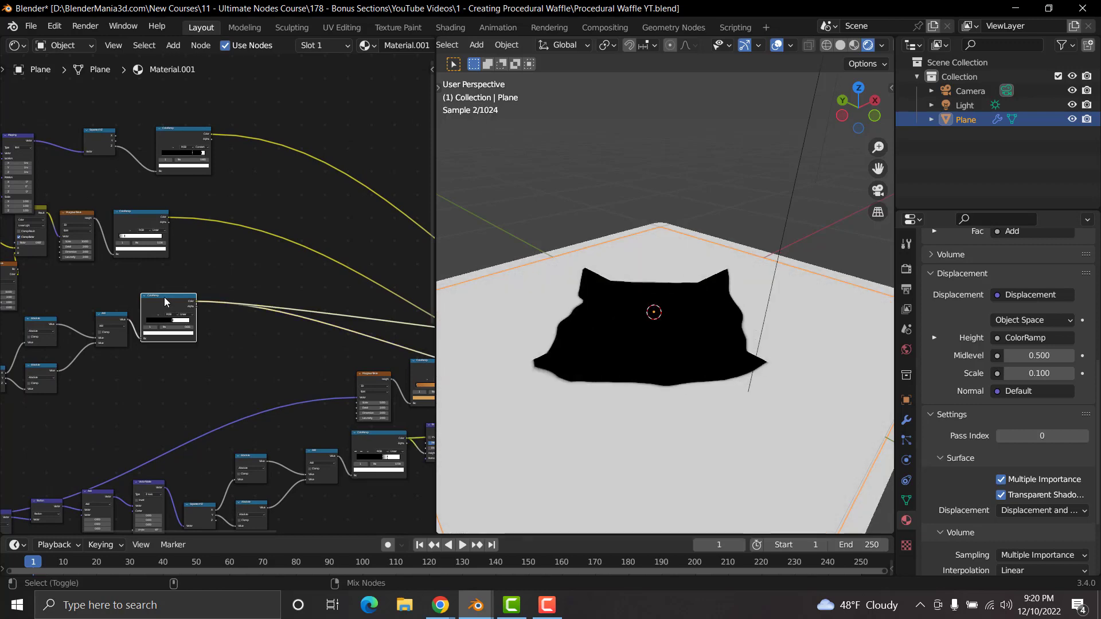
left_click(146, 219, "ctrl+shift")
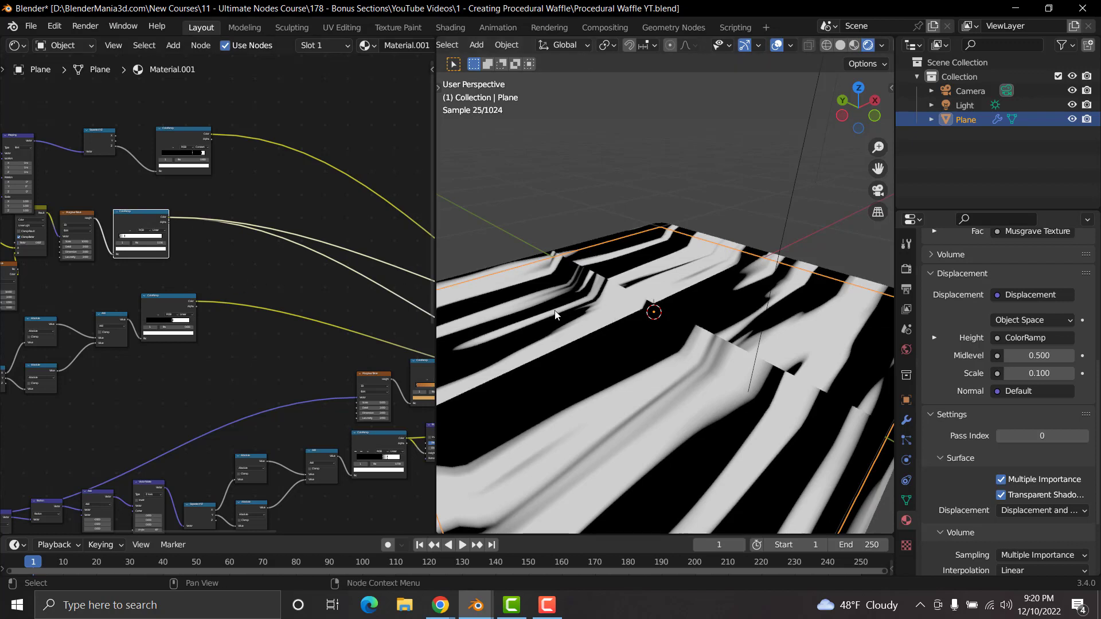
Step: Preview the butter mask ColorRamp and the waffle-grid ColorRamp on the displaced slab
left_click(163, 303, "ctrl+shift")
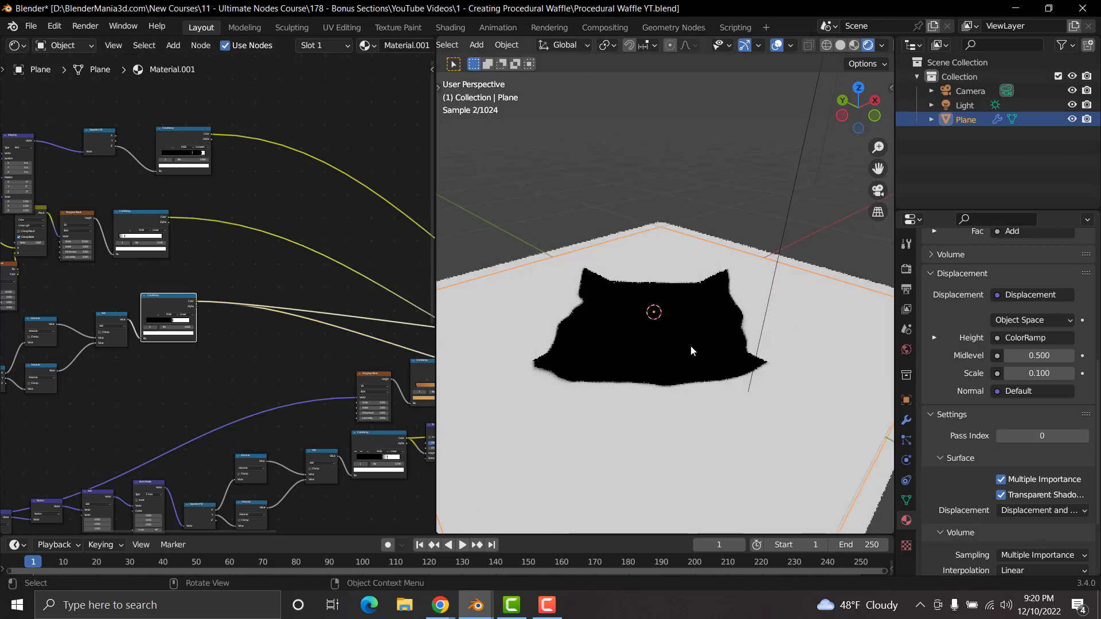
middle_click_drag(349, 354, 177, 297)
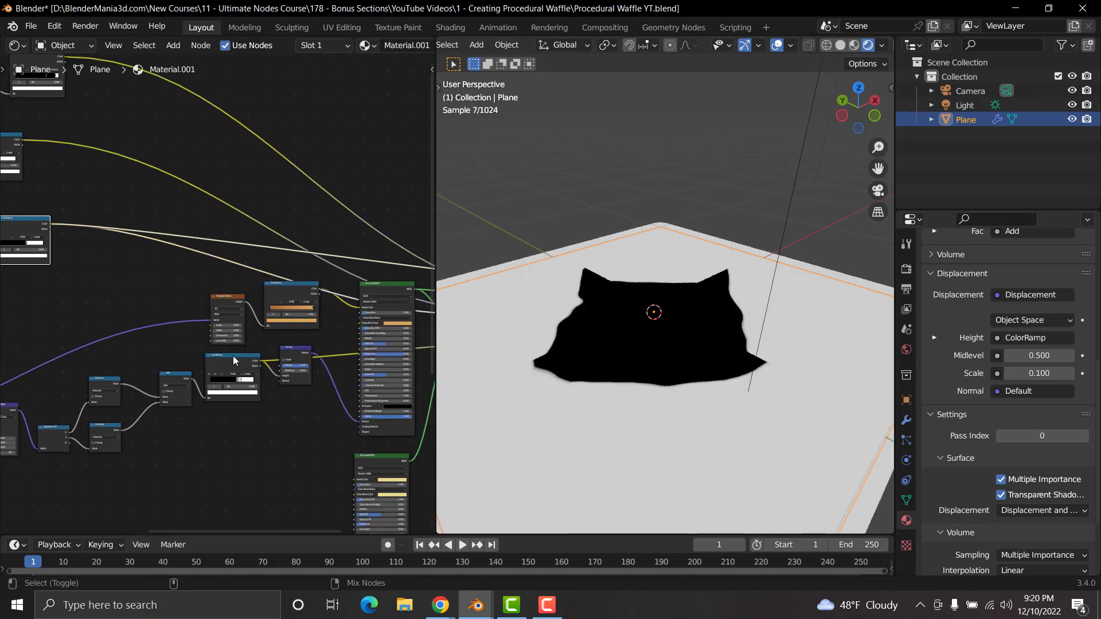
left_click(238, 358, "ctrl+shift")
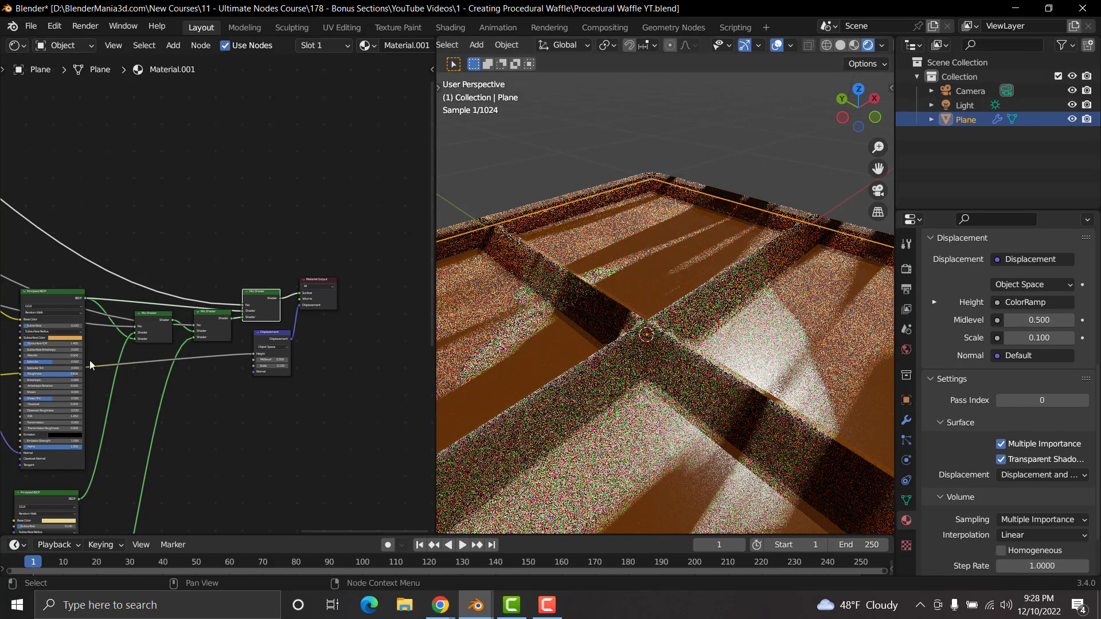
middle_click_drag(62, 368, 316, 270)
middle_click_drag(145, 354, 244, 389)
scroll(235, 347, "up", 4)
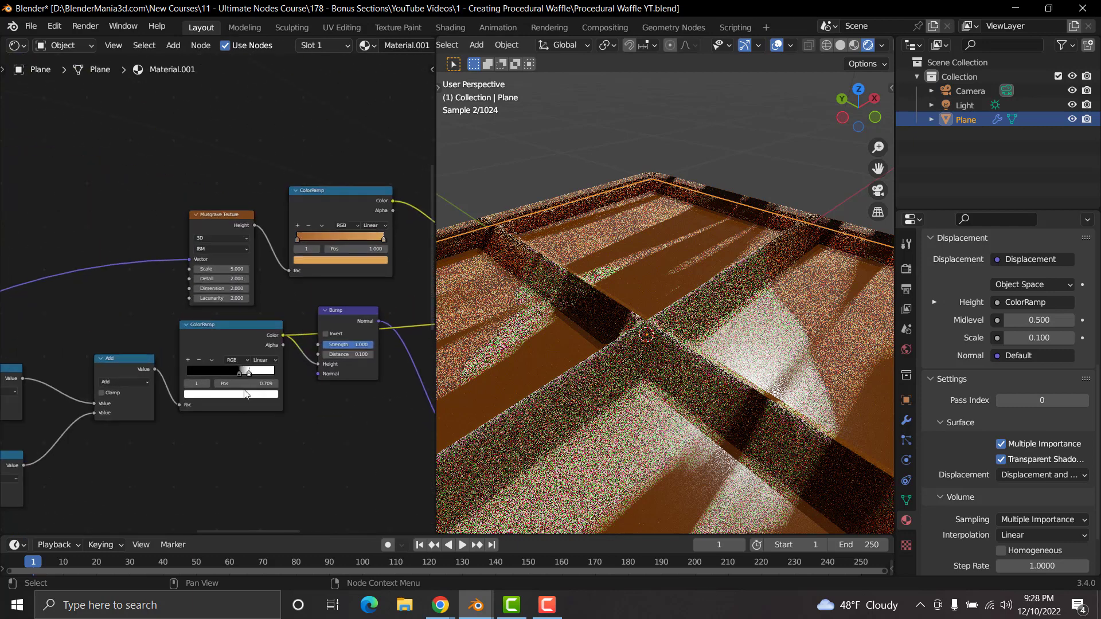
left_click(220, 339, "ctrl+shift")
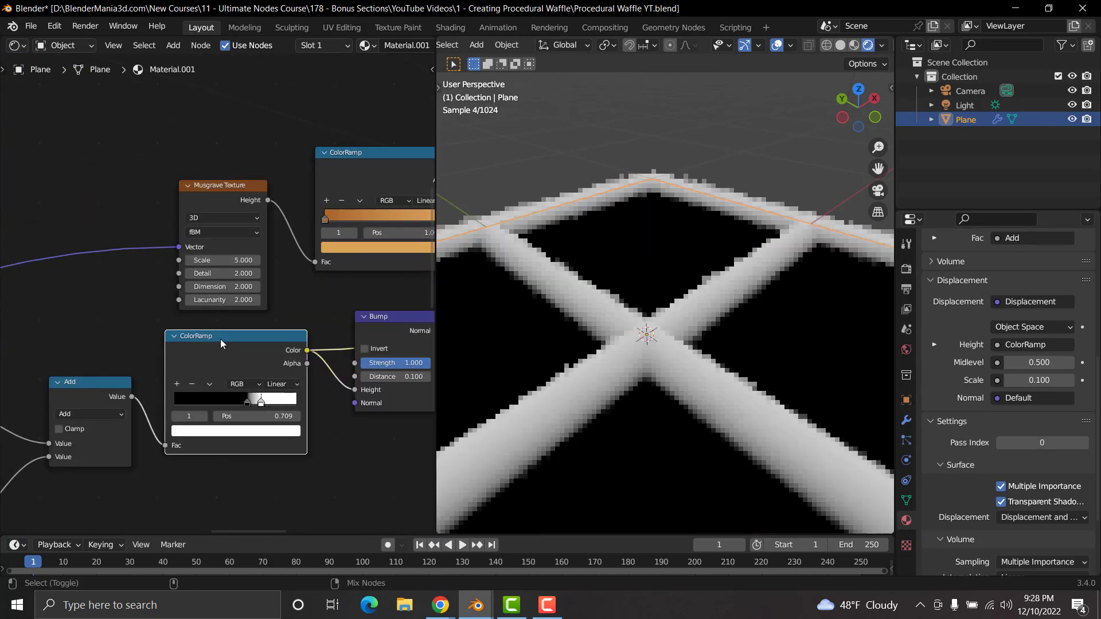
Step: Preview the butter mask ColorRamp and flip its color ramp
scroll(661, 357, "down", 2)
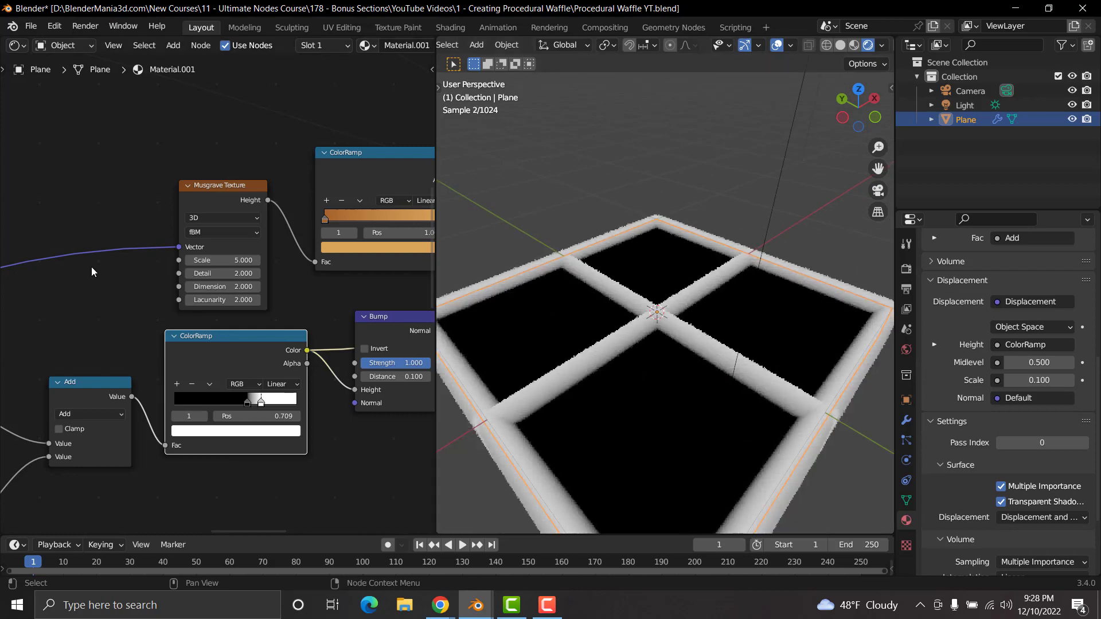
middle_click_drag(145, 301, 338, 410)
middle_click_drag(163, 310, 352, 427)
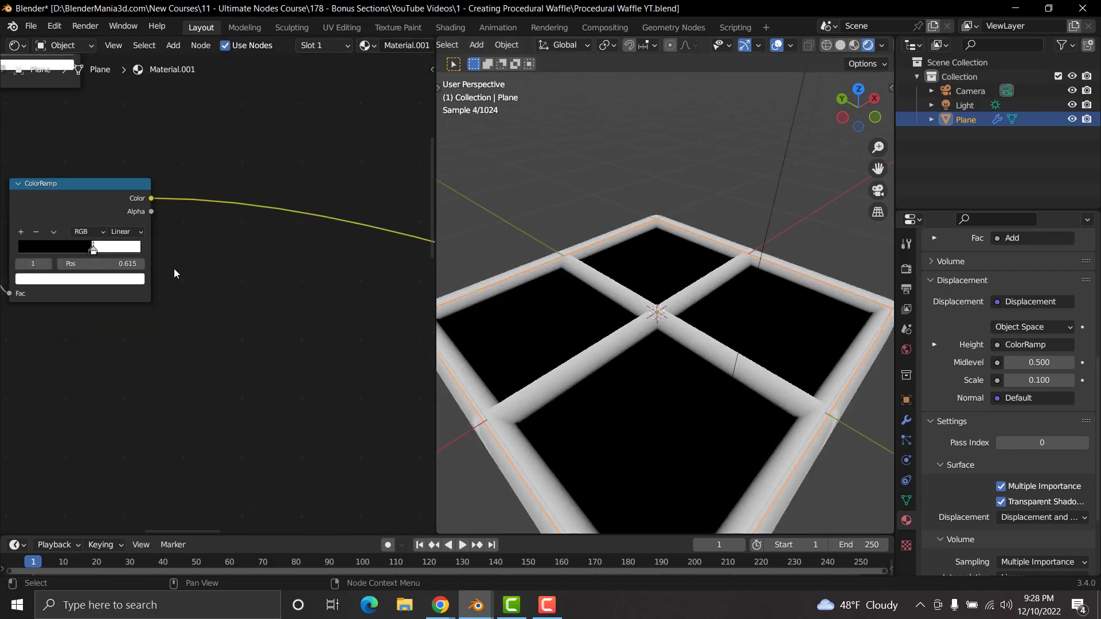
left_click(92, 189, "ctrl+shift")
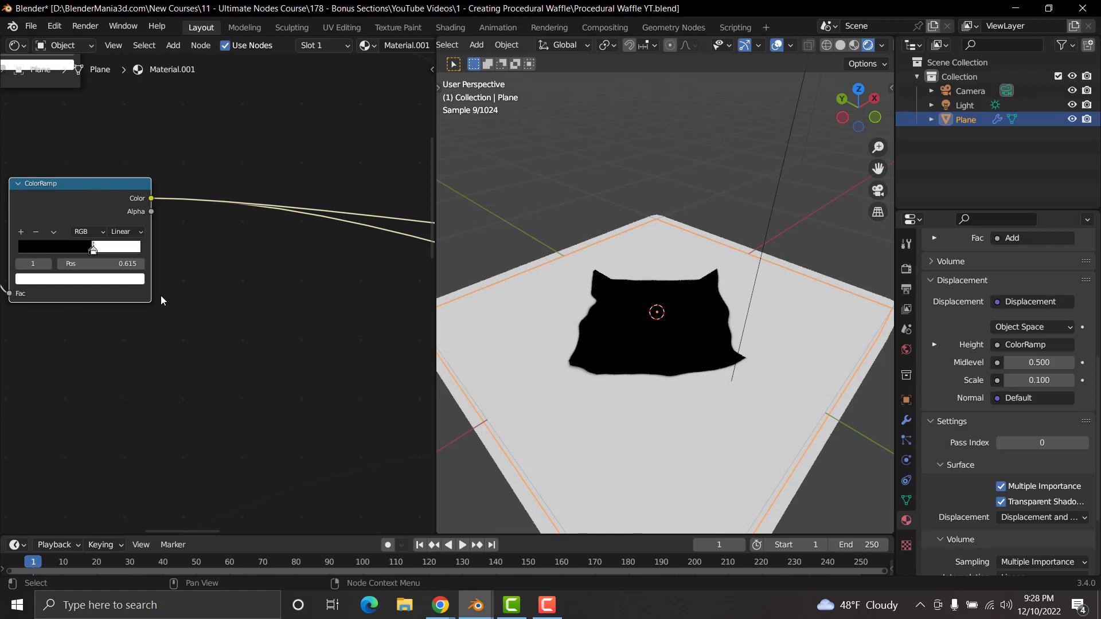
scroll(160, 294, "up", 1)
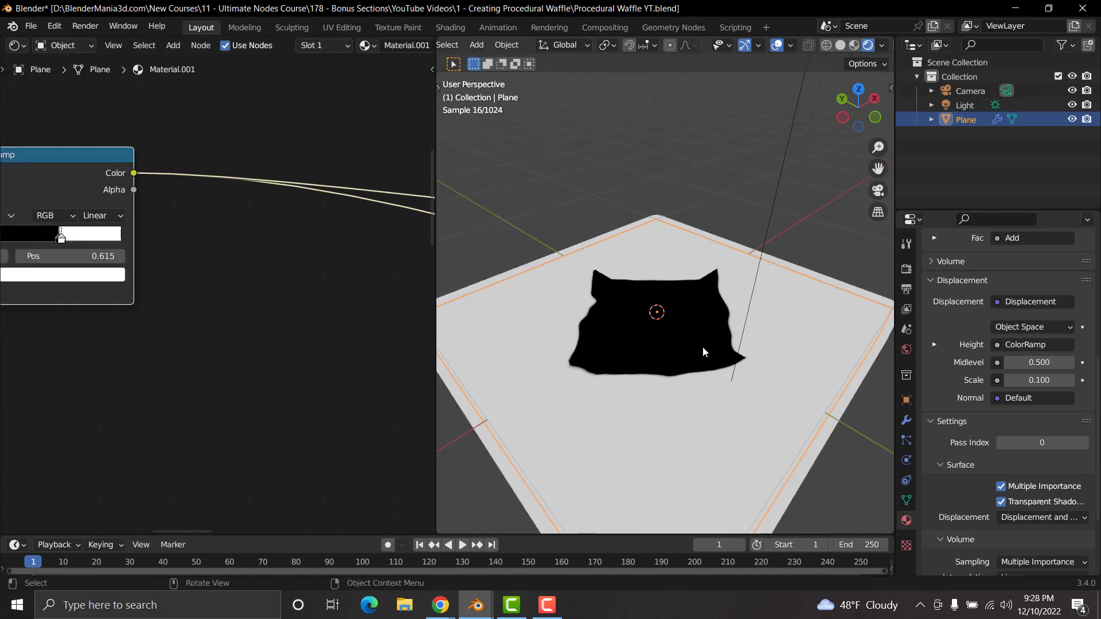
middle_click_drag(689, 362, 645, 205)
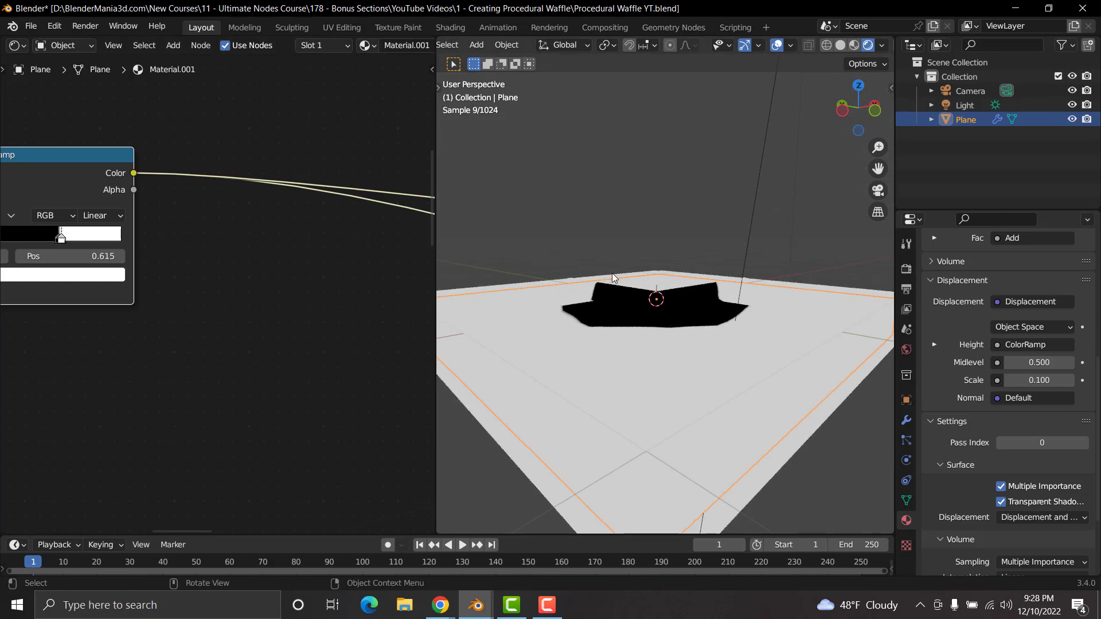
mouse_move(644, 316)
middle_mouse_down()
mouse_move(651, 363)
mouse_move(642, 316)
middle_mouse_up()
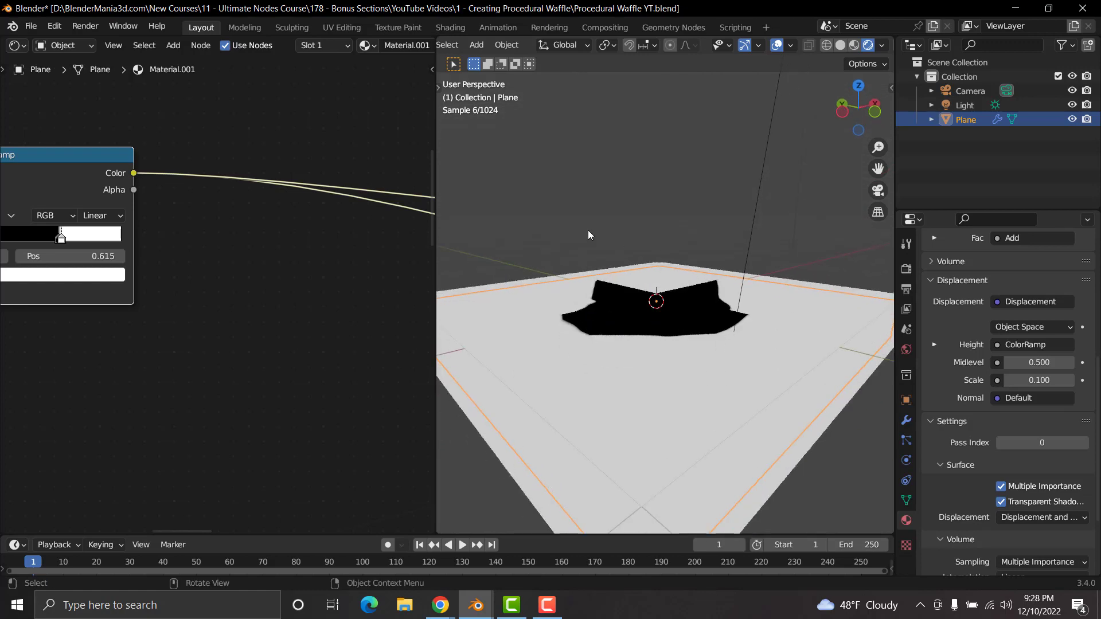
middle_click_drag(144, 275, 273, 320)
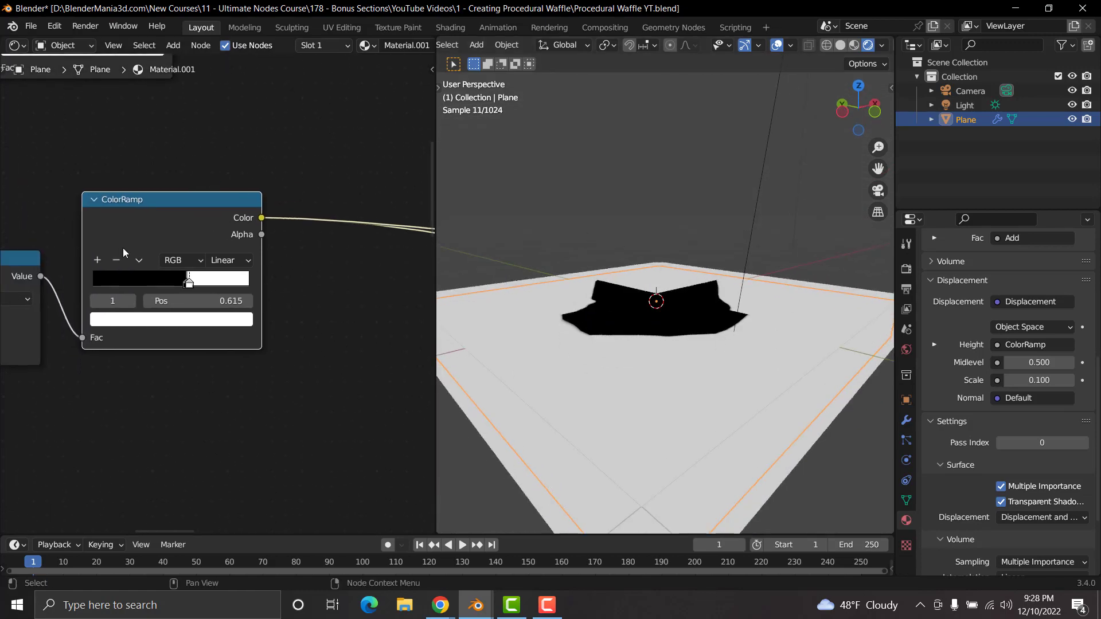
left_click(138, 261)
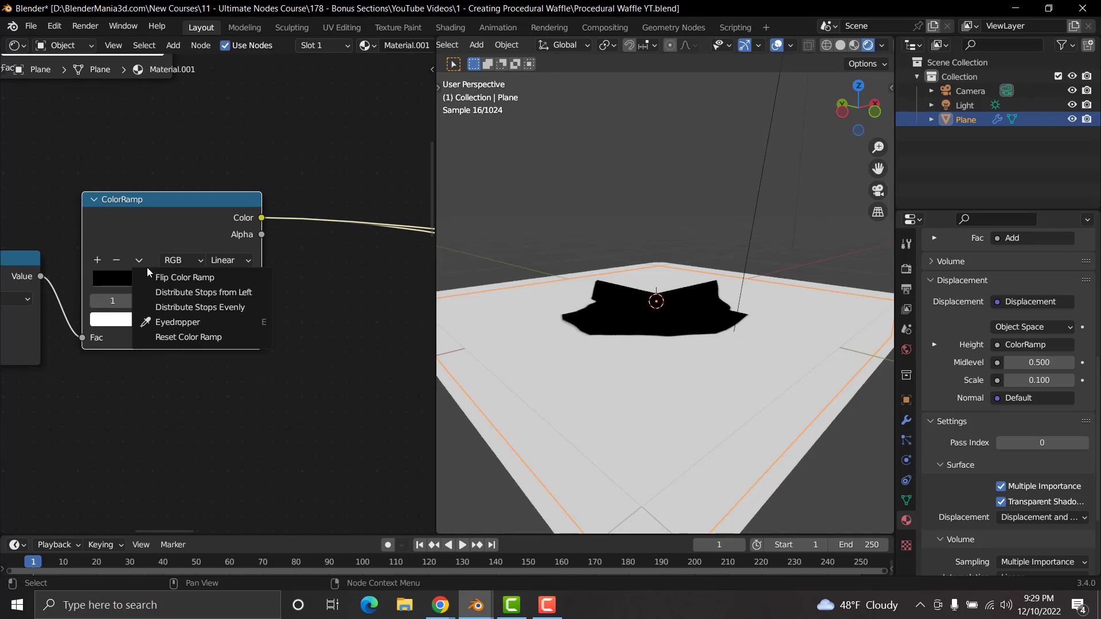
left_click(162, 277)
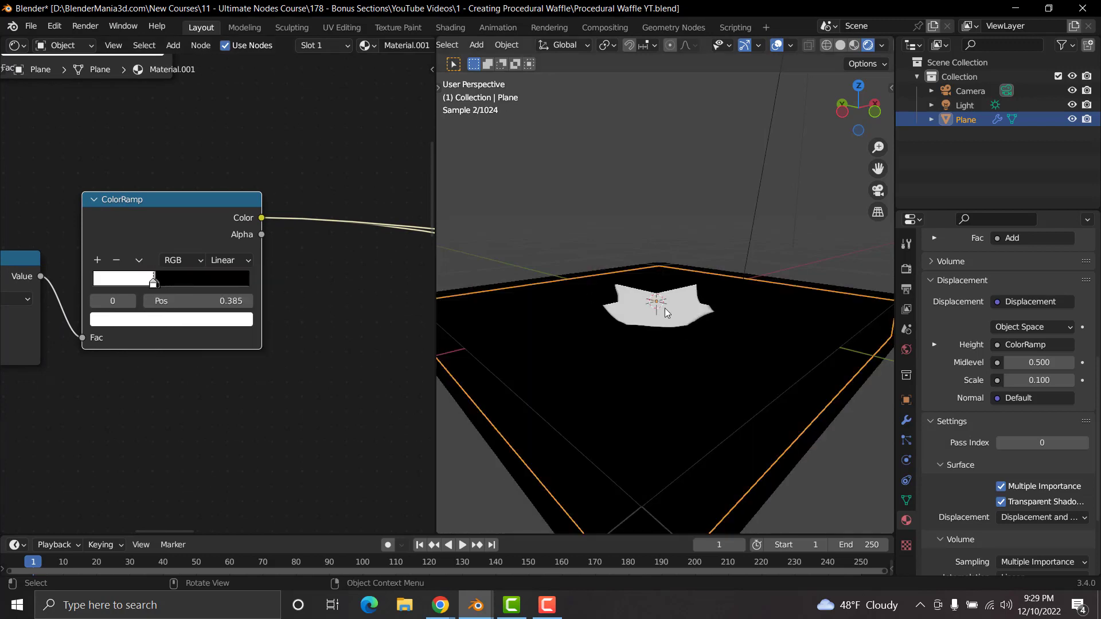
Step: Reconnect the last Mix Shader to the Material Output's Surface and inspect the shaded slab
scroll(360, 319, "down", 9)
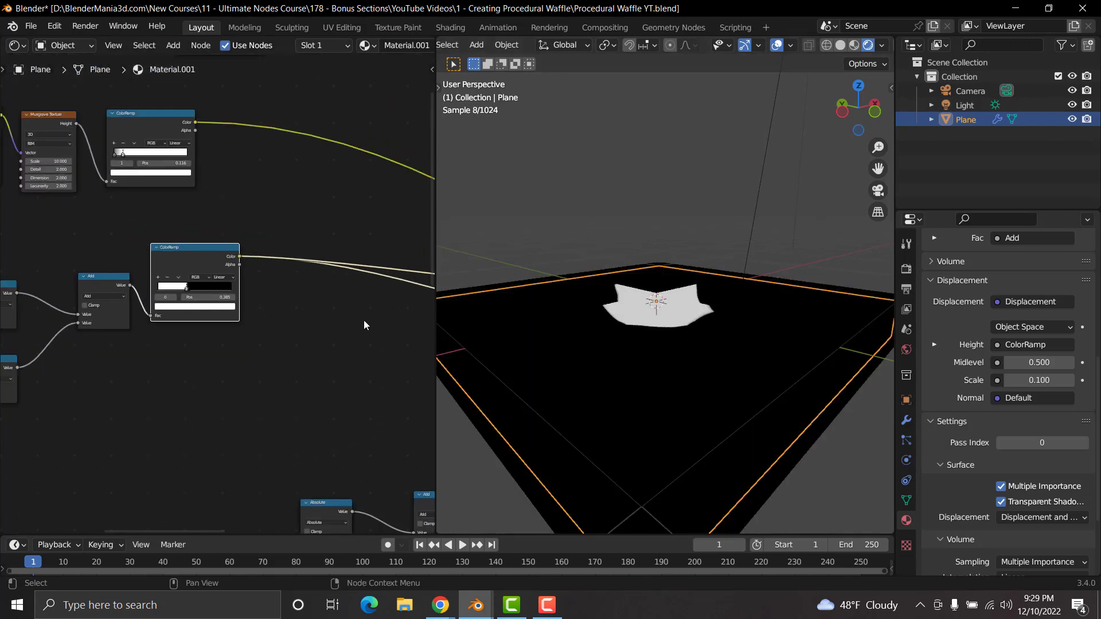
mouse_move(367, 322)
middle_mouse_down()
mouse_move(147, 292)
mouse_move(118, 299)
middle_mouse_up()
mouse_move(337, 313)
middle_mouse_down()
mouse_move(150, 317)
mouse_move(141, 328)
middle_mouse_up()
left_click(232, 297, "ctrl+shift")
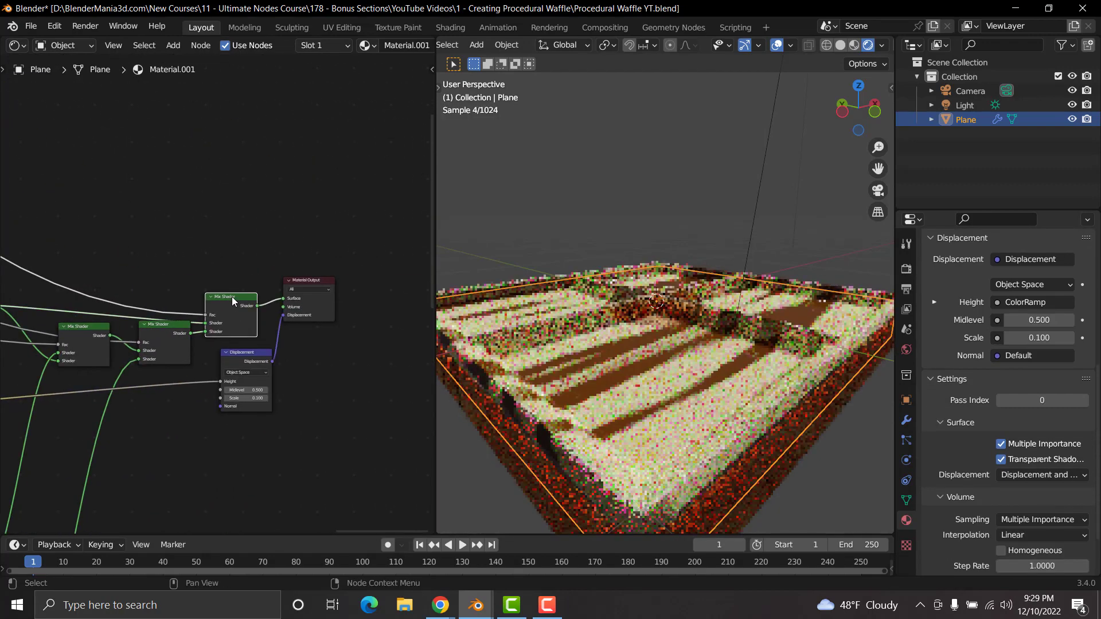
middle_click_drag(655, 326, 766, 287)
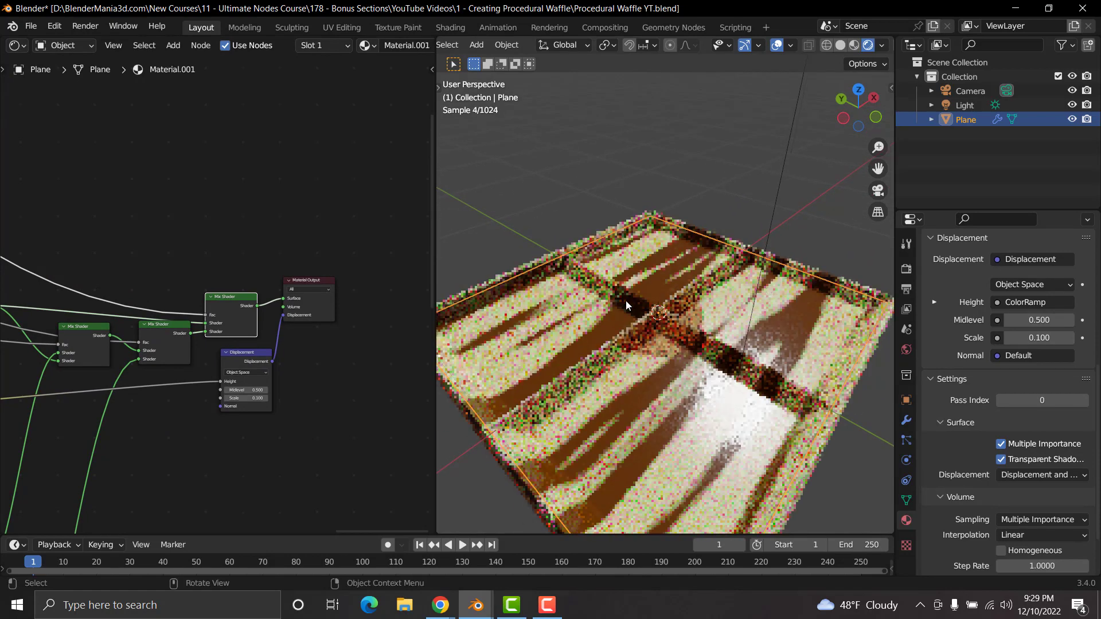
scroll(625, 301, "up", 5)
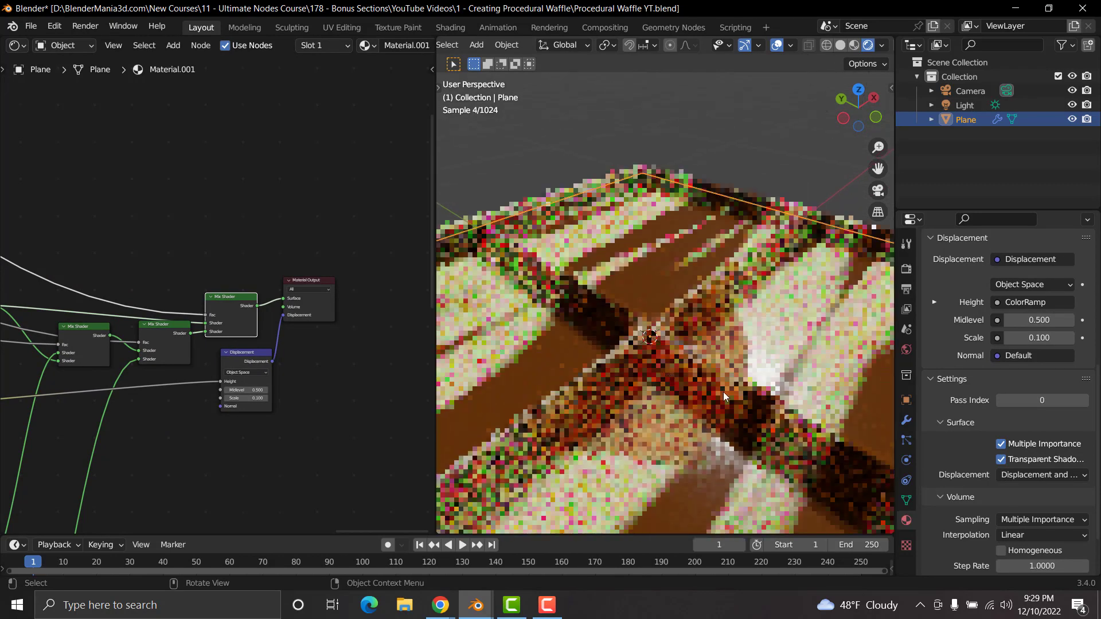
Step: Swap the two Shader inputs of the first Mix Shader, putting the waffle Principled BSDF first and the butter shader second
middle_click_drag(88, 296, 324, 311)
middle_click_drag(162, 312, 335, 315)
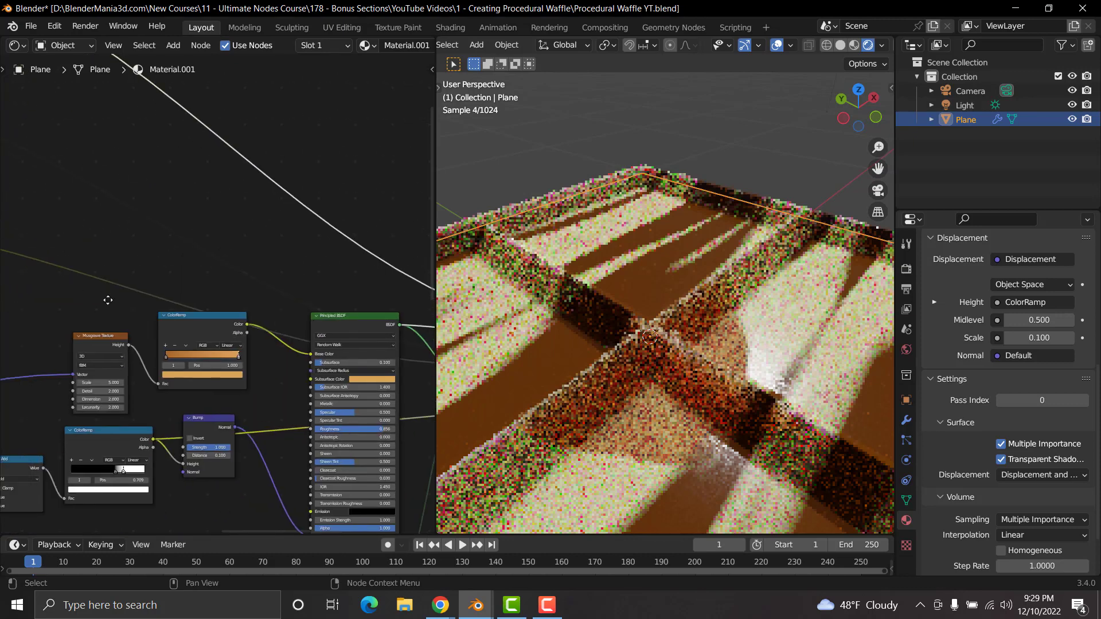
middle_click_drag(108, 300, 291, 312)
scroll(169, 326, "down", 5)
middle_click_drag(118, 317, 158, 312)
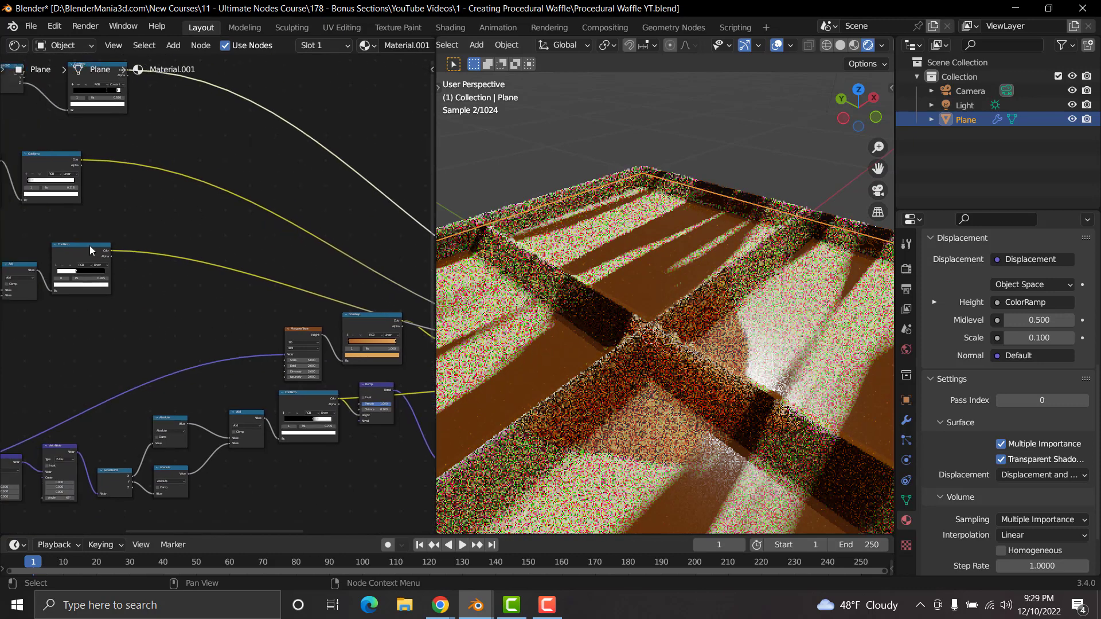
middle_click_drag(413, 375, 52, 354)
scroll(52, 354, "up", 2)
scroll(84, 352, "up", 5)
middle_click_drag(213, 338, 140, 366)
scroll(221, 346, "up", 1)
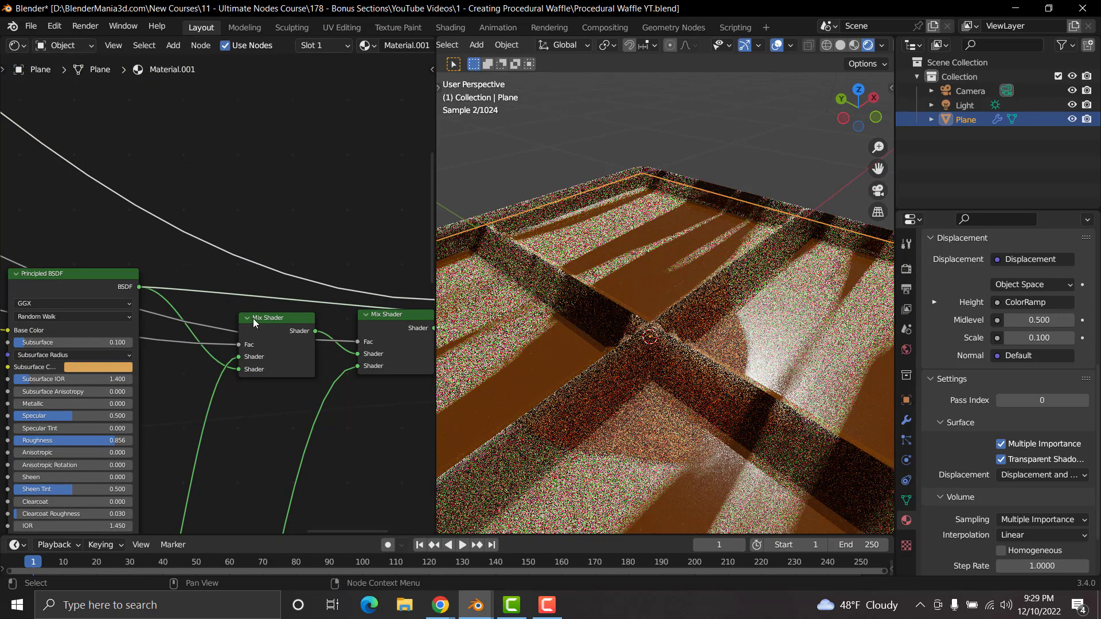
left_click_drag(261, 324, 262, 317)
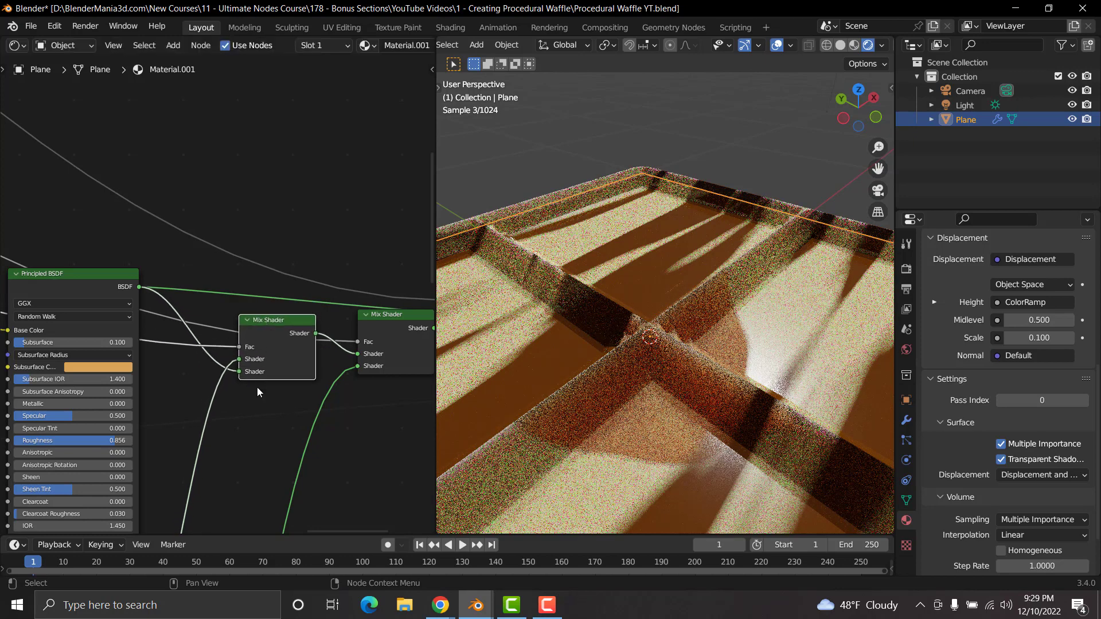
scroll(231, 409, "down", 4)
middle_click_drag(219, 411, 262, 351)
scroll(216, 298, "up", 4)
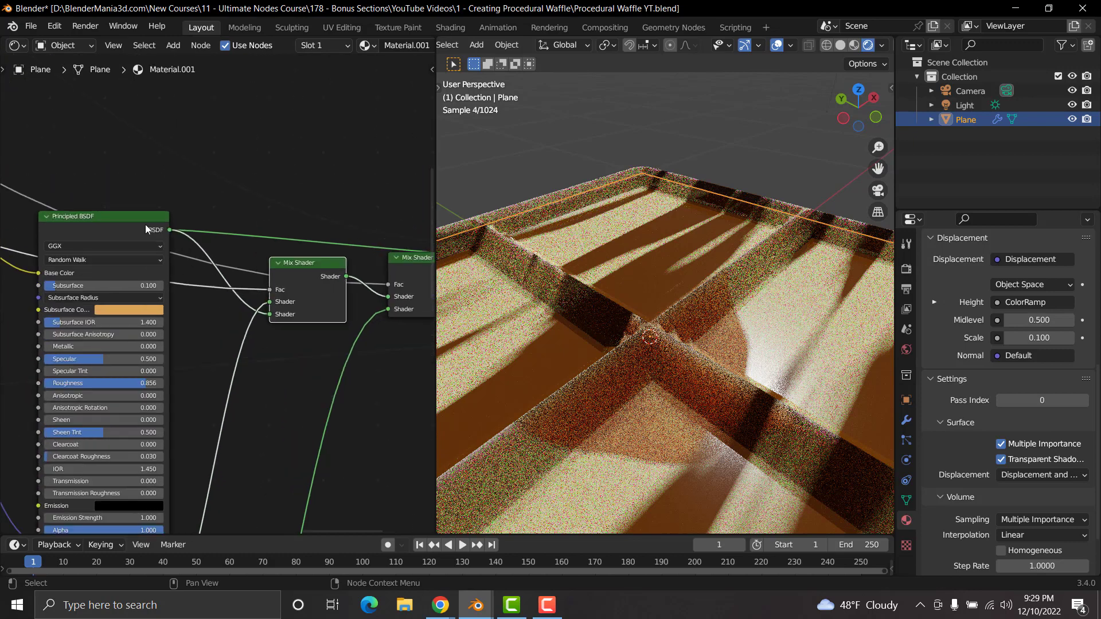
scroll(291, 350, "up", 4)
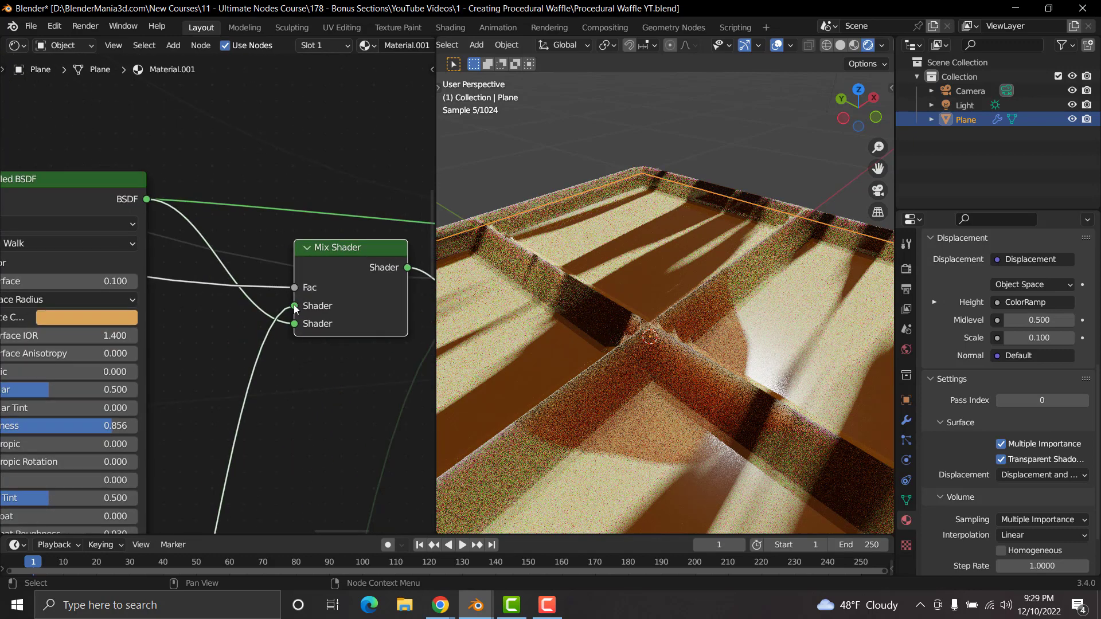
left_click_drag(270, 301, 292, 323)
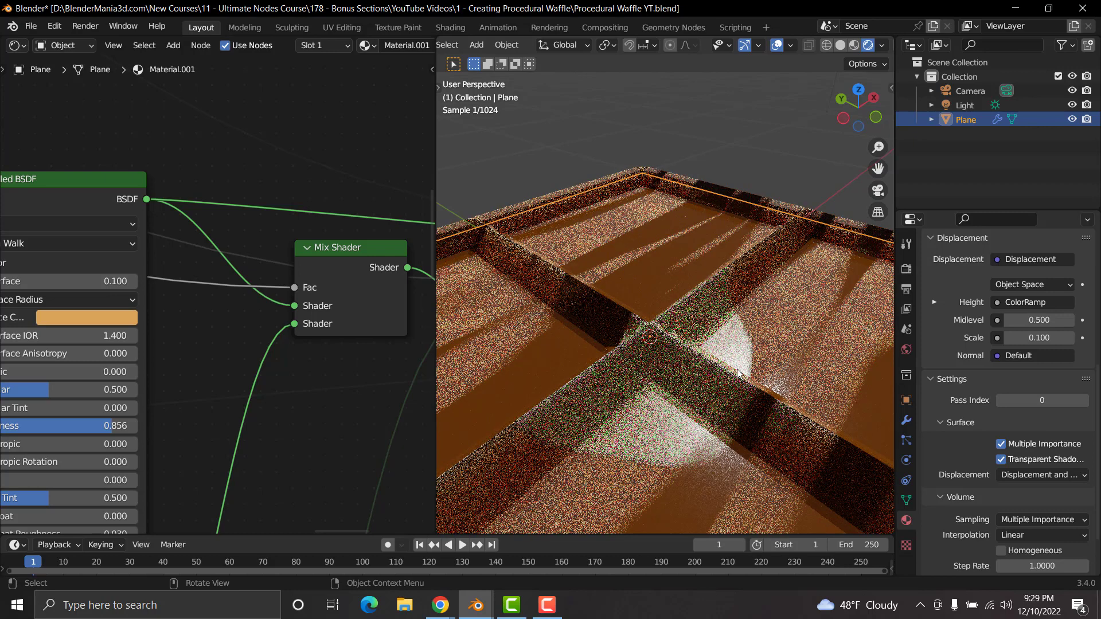
Step: Preview the waffle-grid ColorRamp and the flipped butter mask ColorRamp in turn
scroll(152, 312, "down", 5)
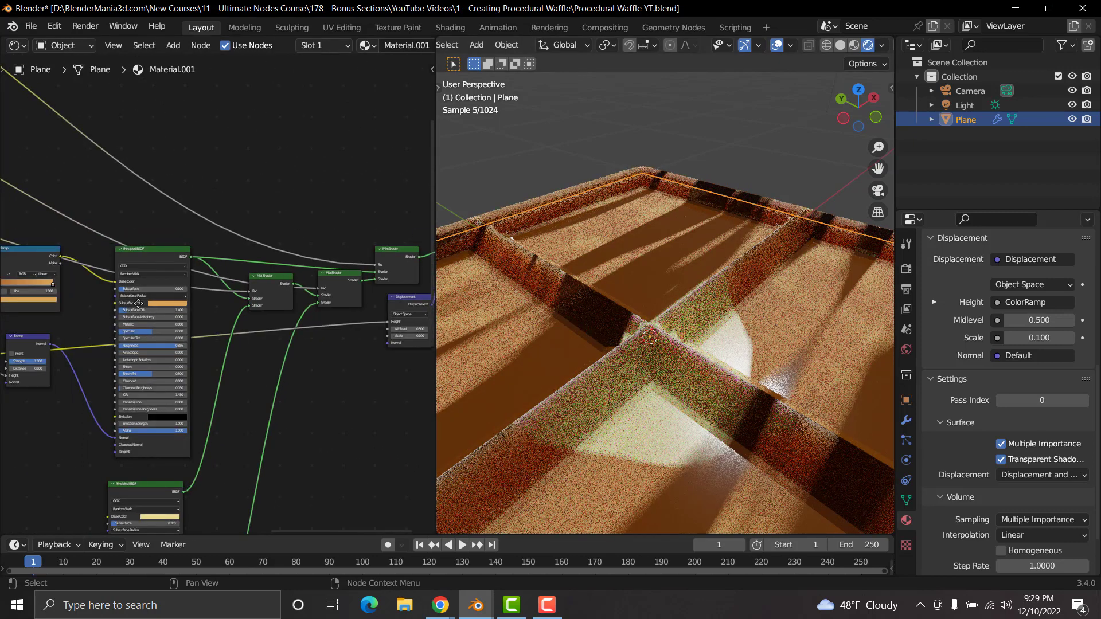
middle_click_drag(138, 303, 346, 336)
left_click(352, 398, "ctrl+shift")
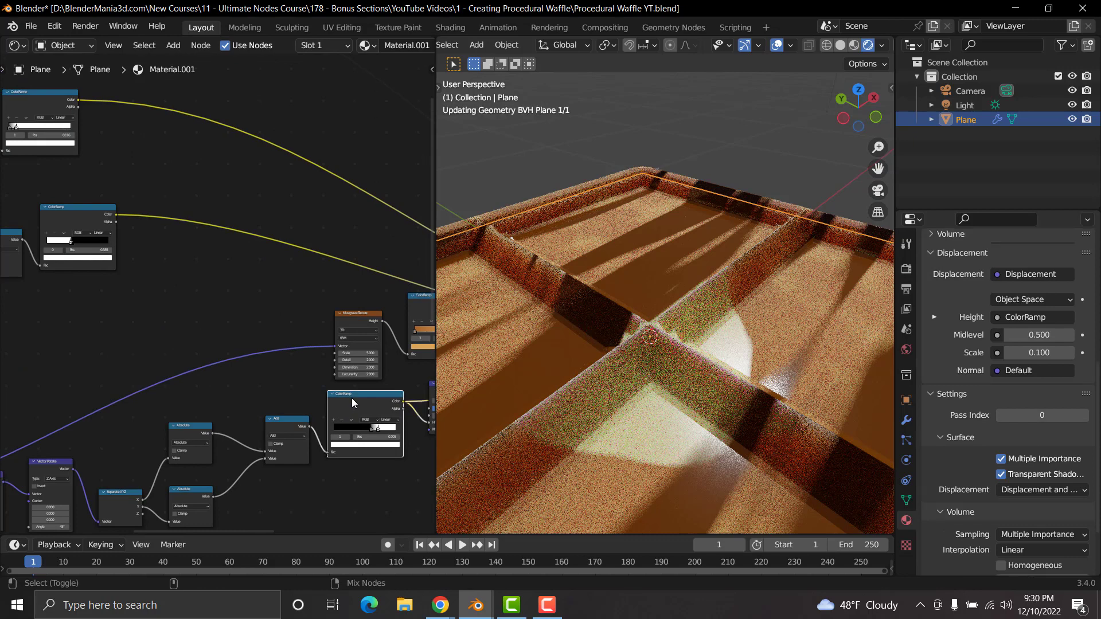
left_click(85, 217, "ctrl+shift")
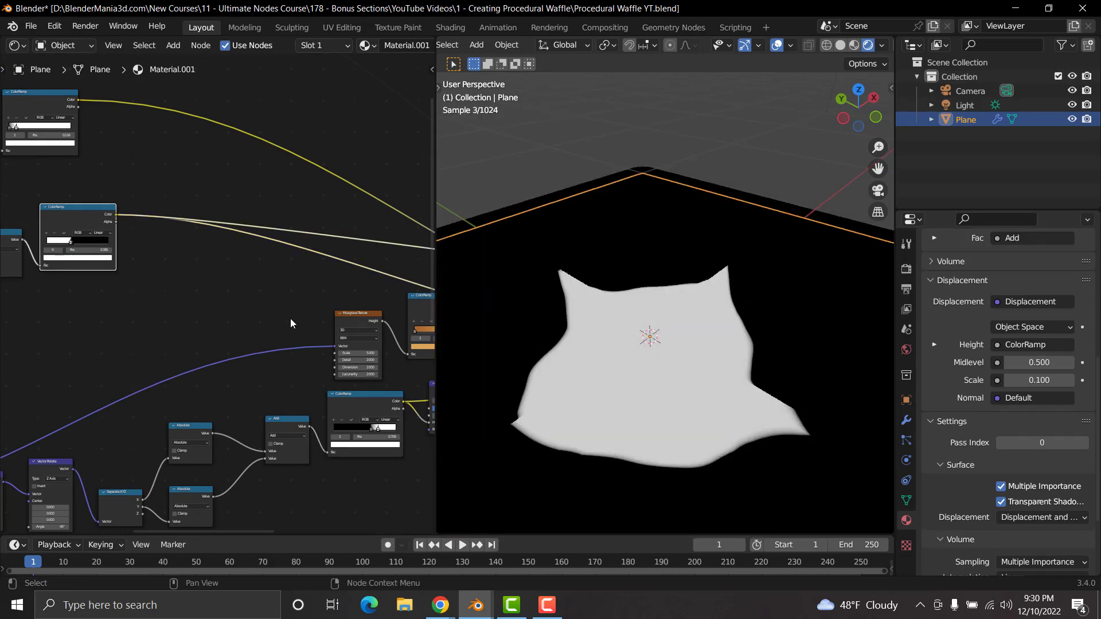
Step: Add a Math node in Add mode between the butter mask ColorRamp and the waffle Musgrave Texture
scroll(291, 319, "up", 6)
left_click(280, 281)
key("shift+a")
left_click(281, 281)
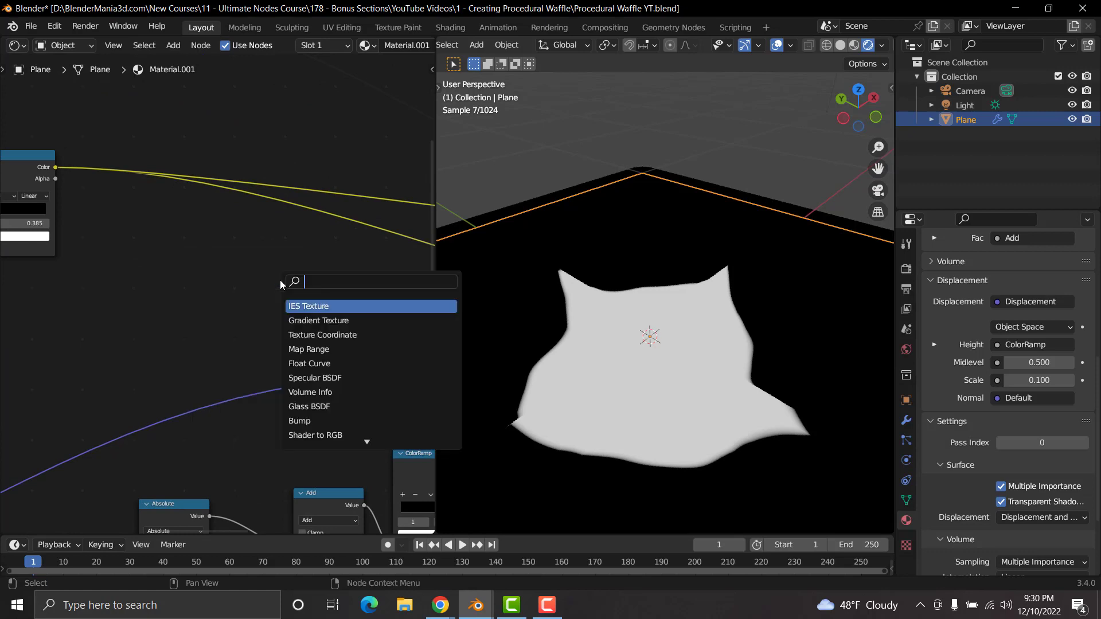
type("math")
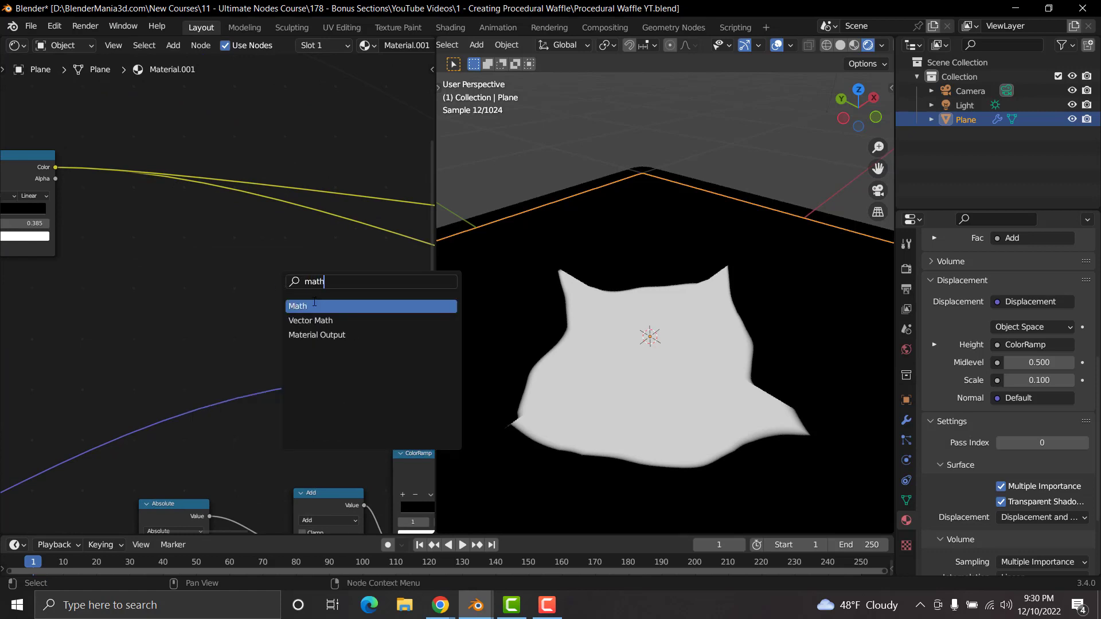
left_click(314, 306)
left_click(295, 297)
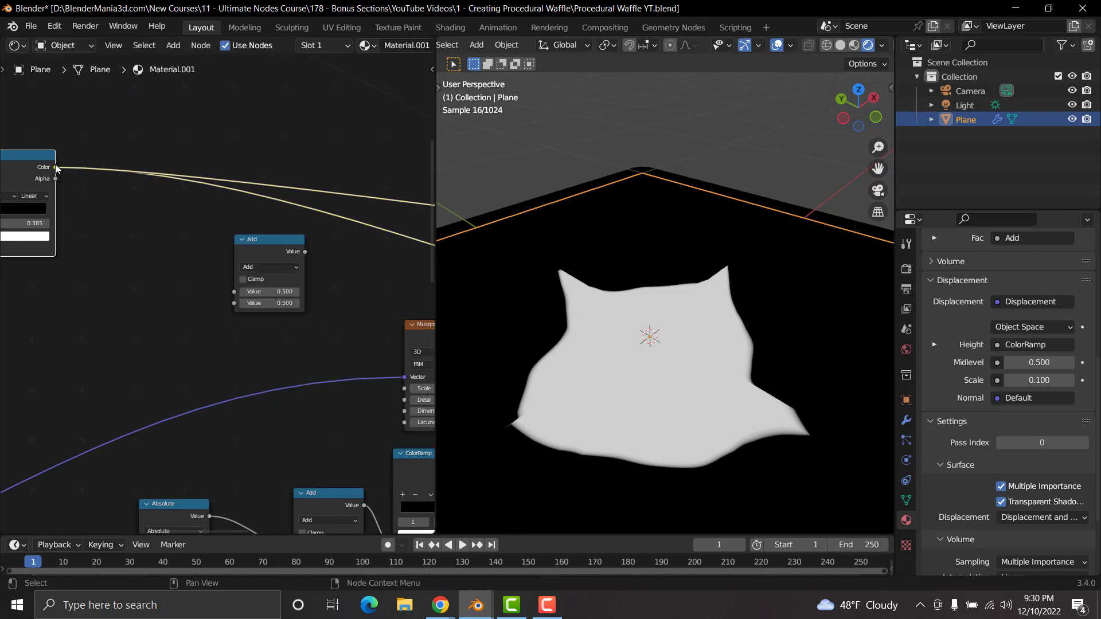
Step: Connect the Color outputs of the butter mask and waffle-grid ColorRamps to the new Add node's two Value inputs
left_click_drag(55, 167, 243, 292)
middle_click_drag(243, 292, 75, 185)
left_click_drag(348, 360, 67, 199)
middle_click_drag(118, 228, 262, 332)
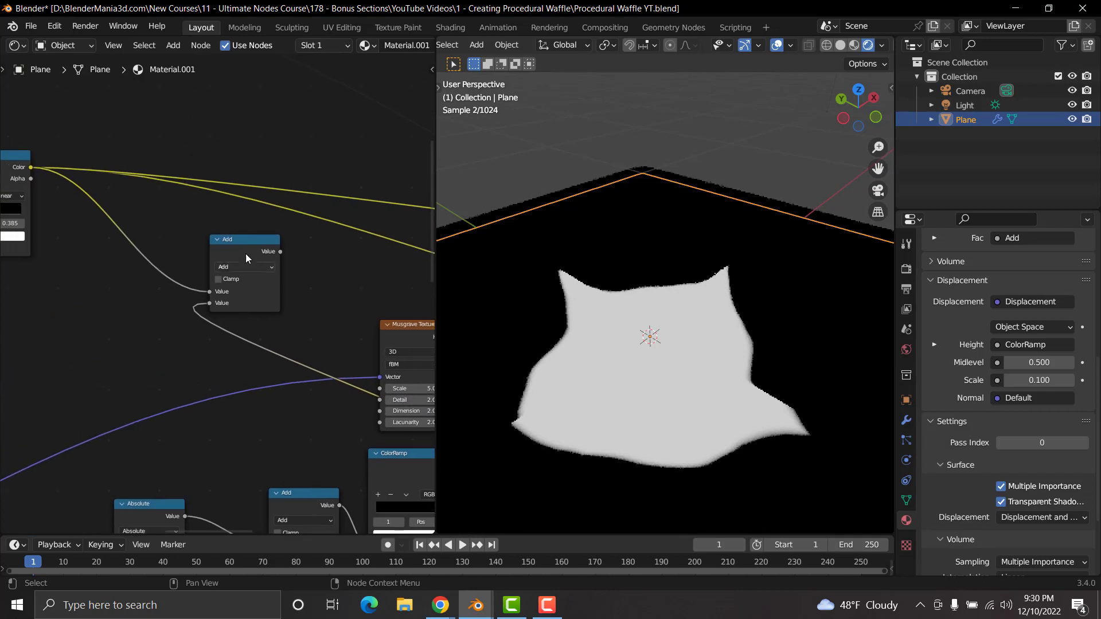
Step: Preview the combined mask from the Add node and connect its Value output to the Displacement node's Height
left_click(240, 240, "ctrl+shift")
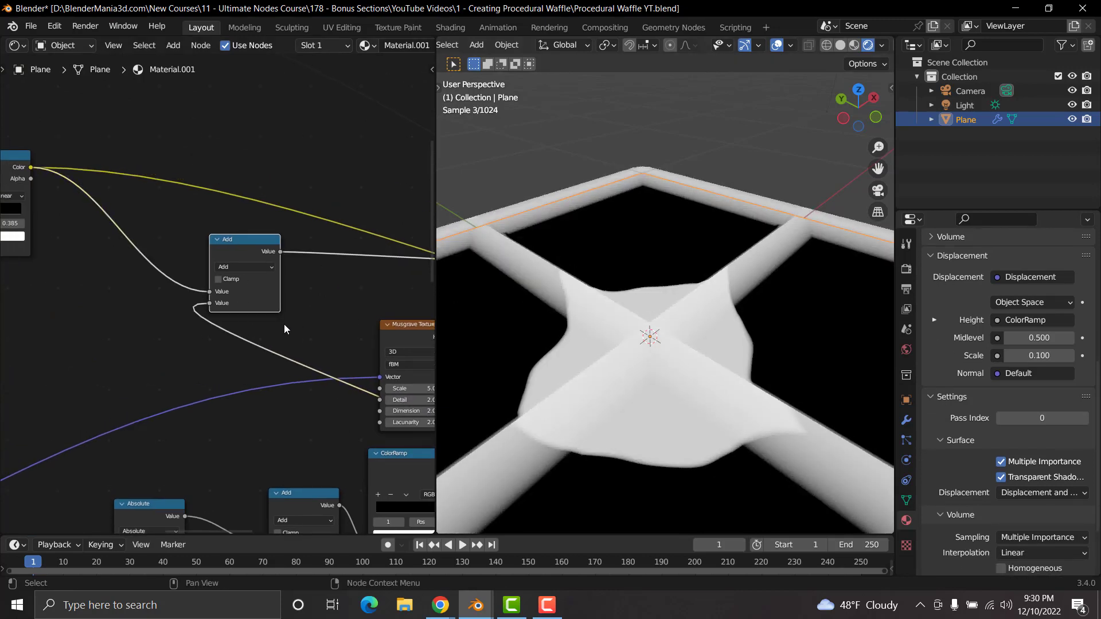
middle_click_drag(292, 273, 82, 258)
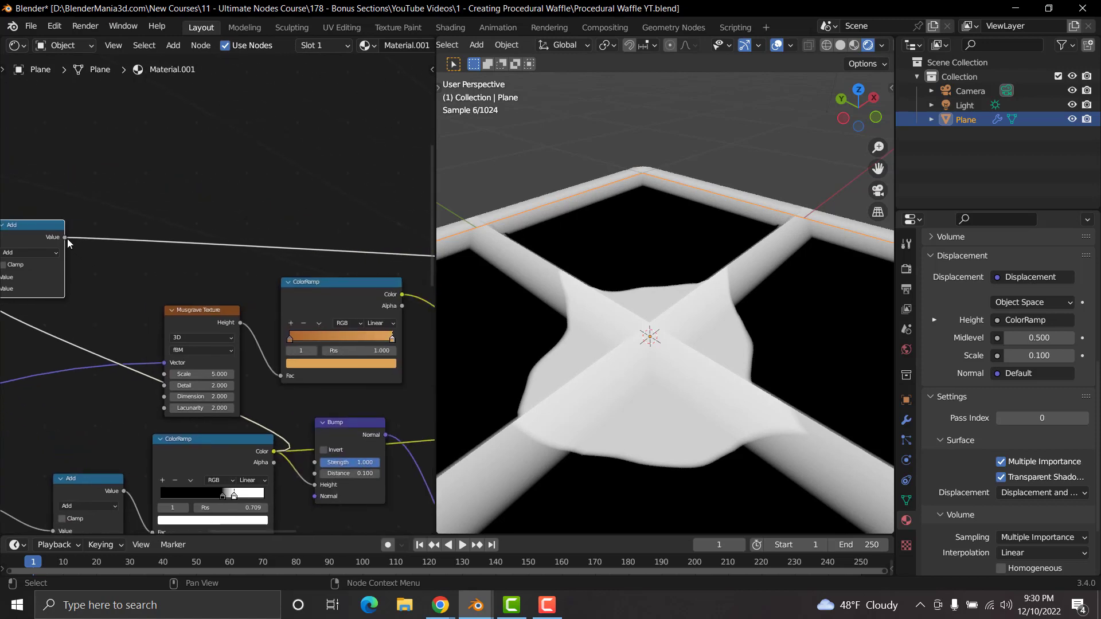
left_click_drag(67, 241, 200, 397)
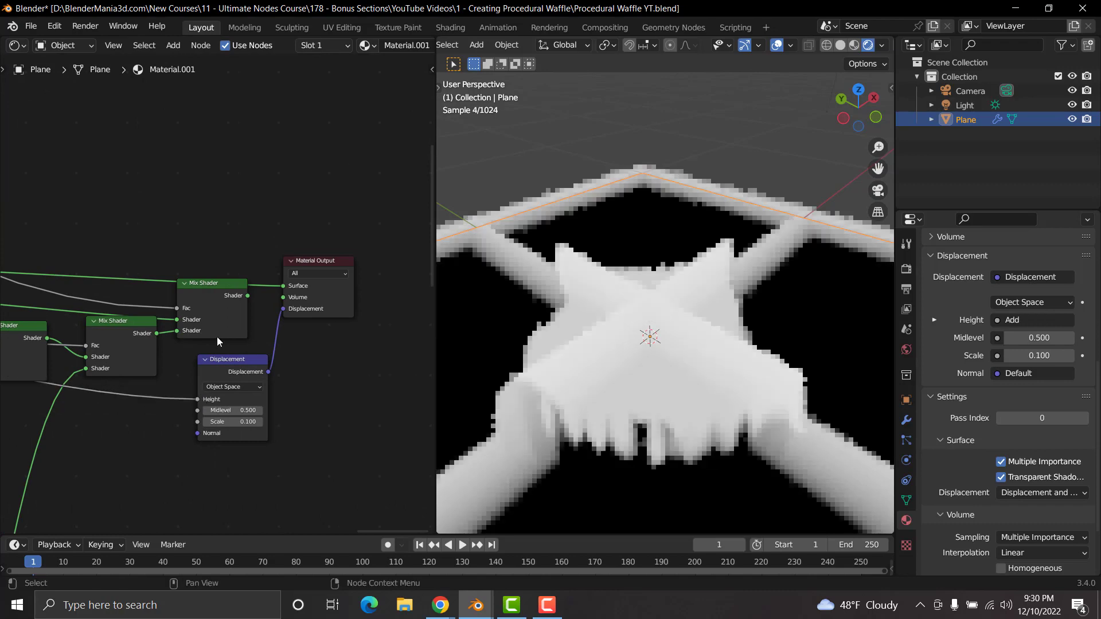
Step: Preview the final Mix Shader on the waffle and examine the Add node that combines the two masks
left_click(218, 291, "ctrl+shift")
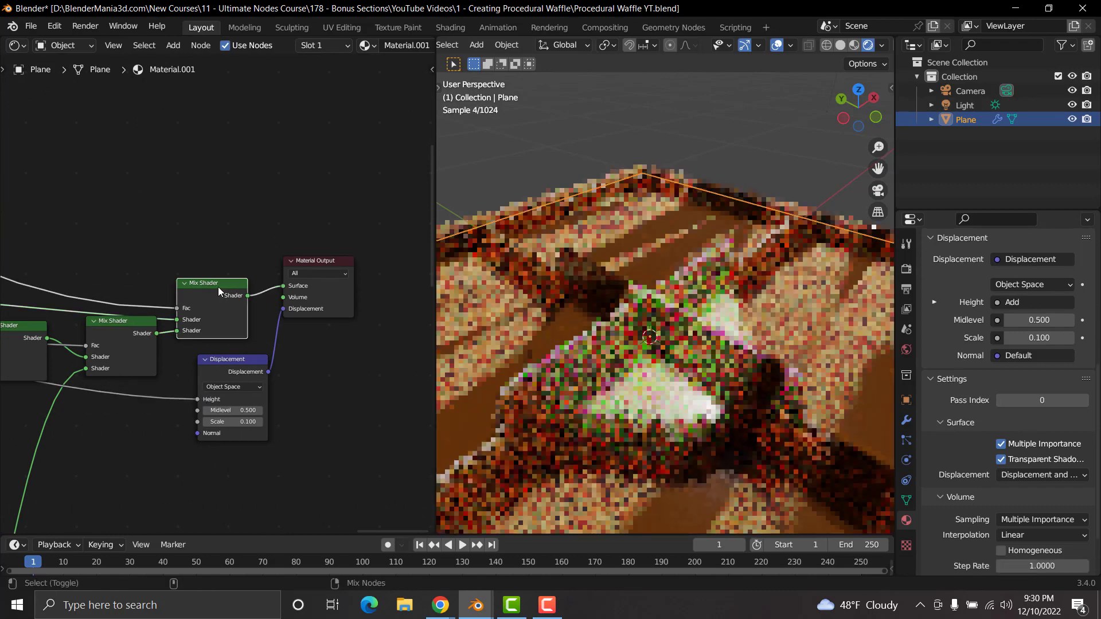
middle_click_drag(49, 281, 402, 319)
middle_click_drag(189, 319, 381, 339)
mouse_move(157, 328)
middle_mouse_down()
mouse_move(344, 345)
mouse_move(262, 333)
middle_mouse_up()
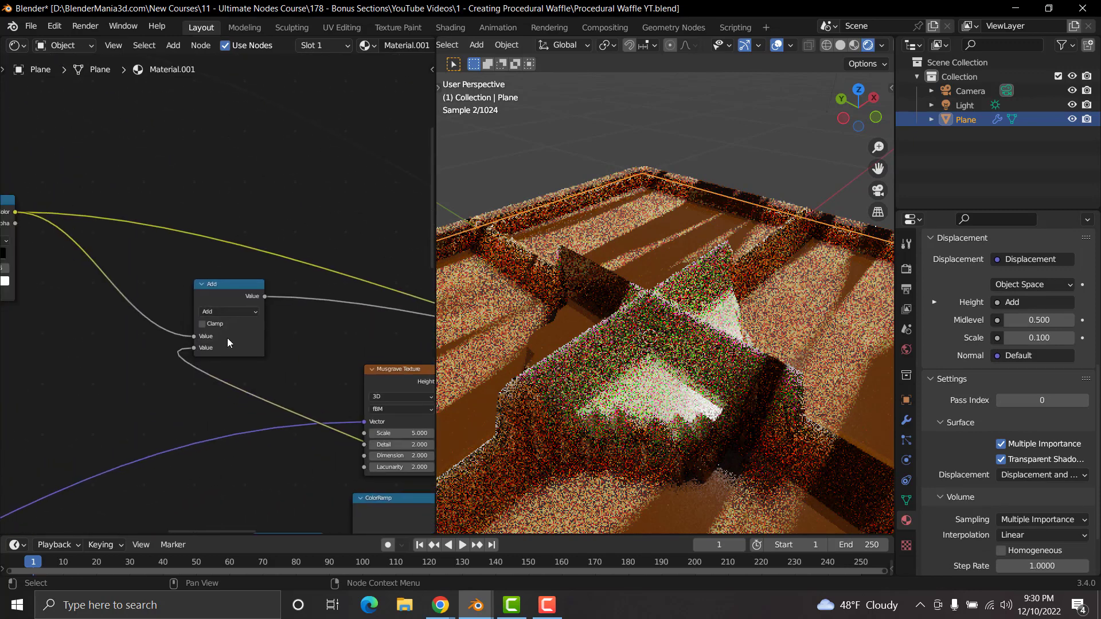
scroll(256, 398, "up", 2)
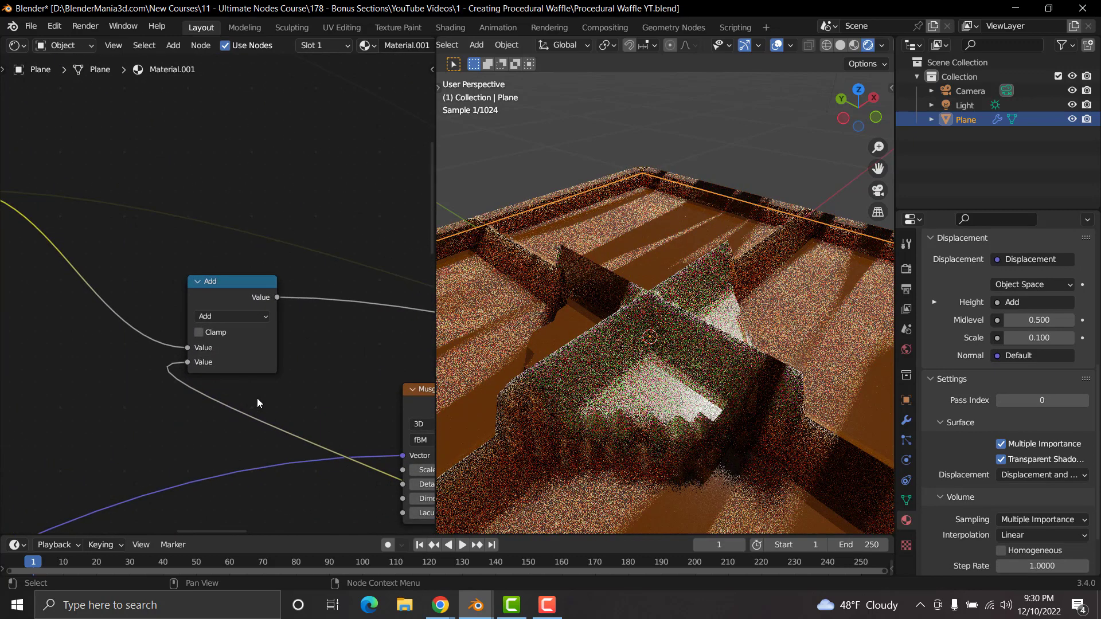
scroll(261, 402, "up", 1)
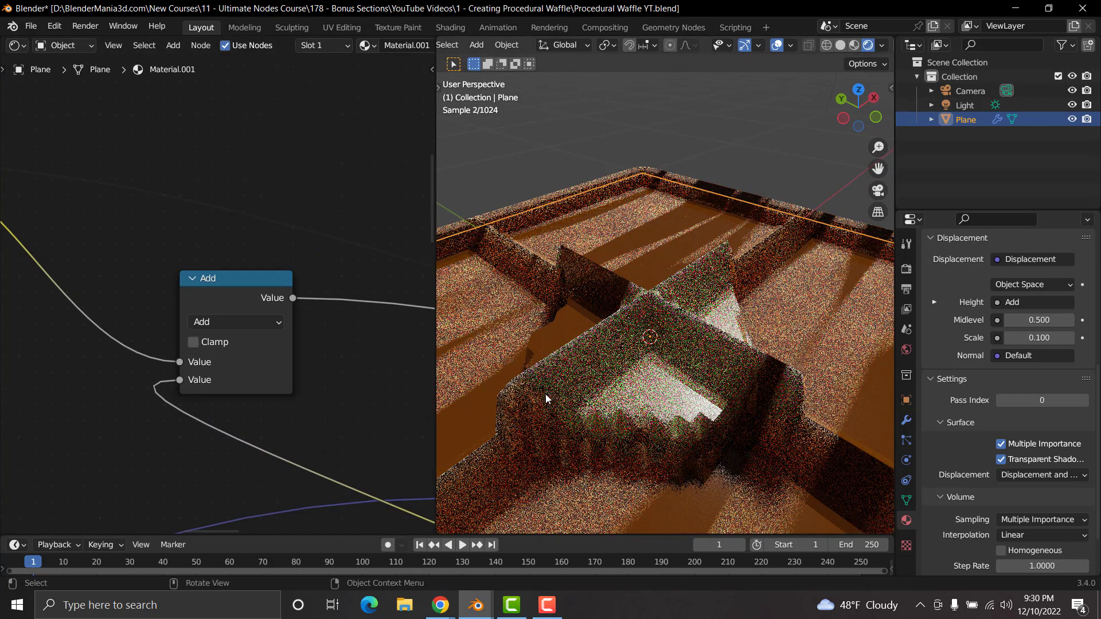
scroll(122, 263, "down", 4)
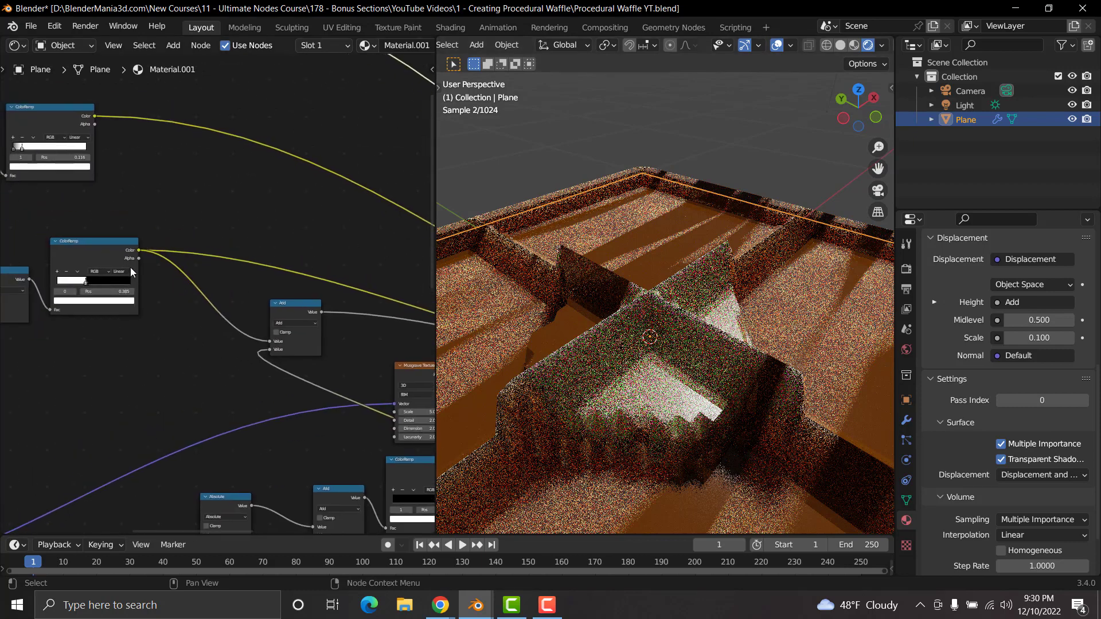
Step: Preview the butter mask ColorRamp and the waffle-grid ColorRamp alternately to compare the two masks
left_click(98, 247, "ctrl+shift")
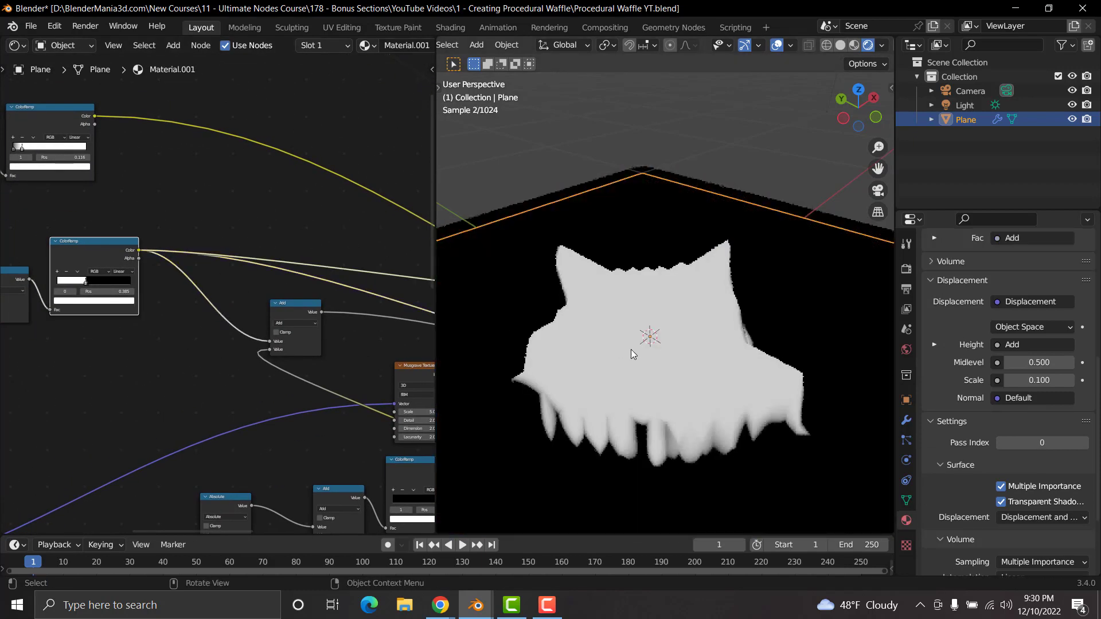
middle_click_drag(412, 443, 302, 394)
left_click(298, 411, "ctrl+shift")
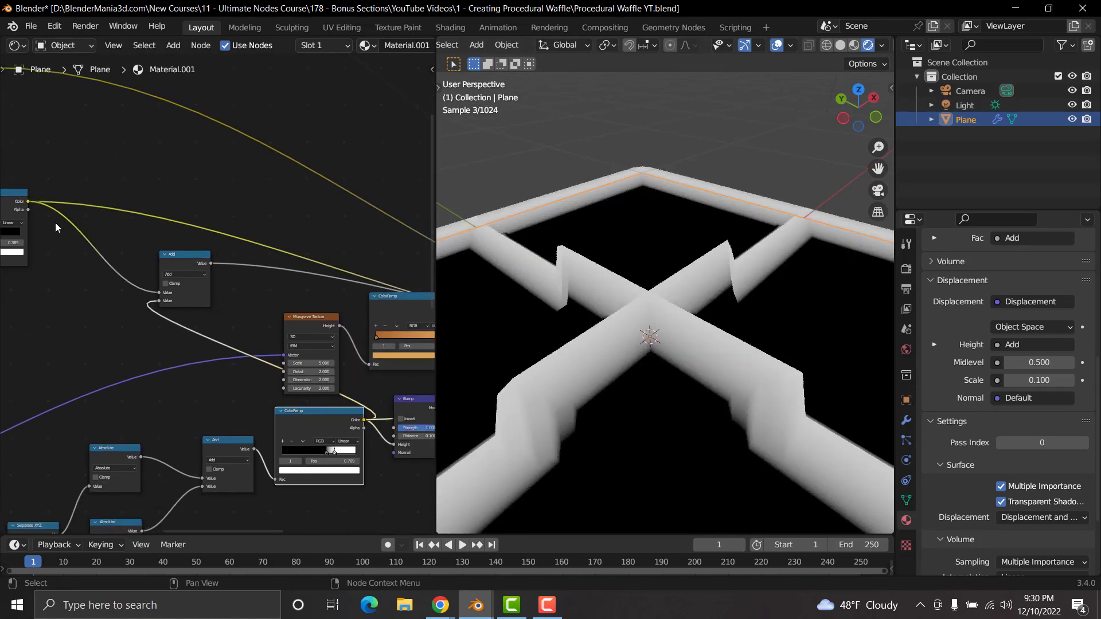
middle_click_drag(230, 201, 344, 227)
left_click(92, 224, "ctrl+shift")
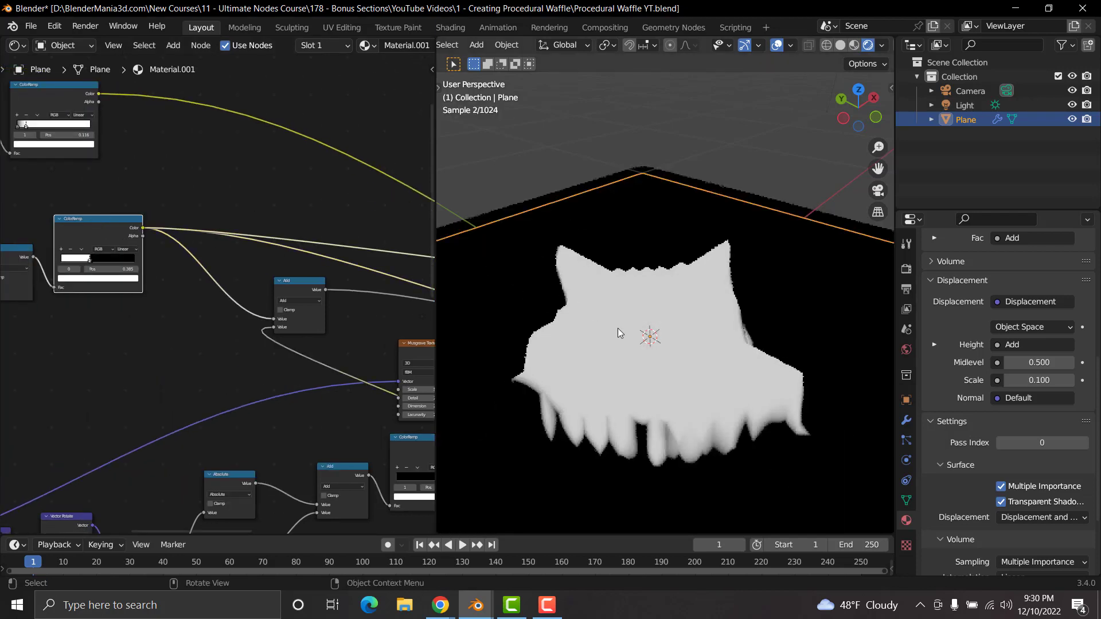
Step: Preview the Add node's combined mask and examine the overlap of butter and waffle ridges from a lower angle
left_click(314, 282, "ctrl+shift")
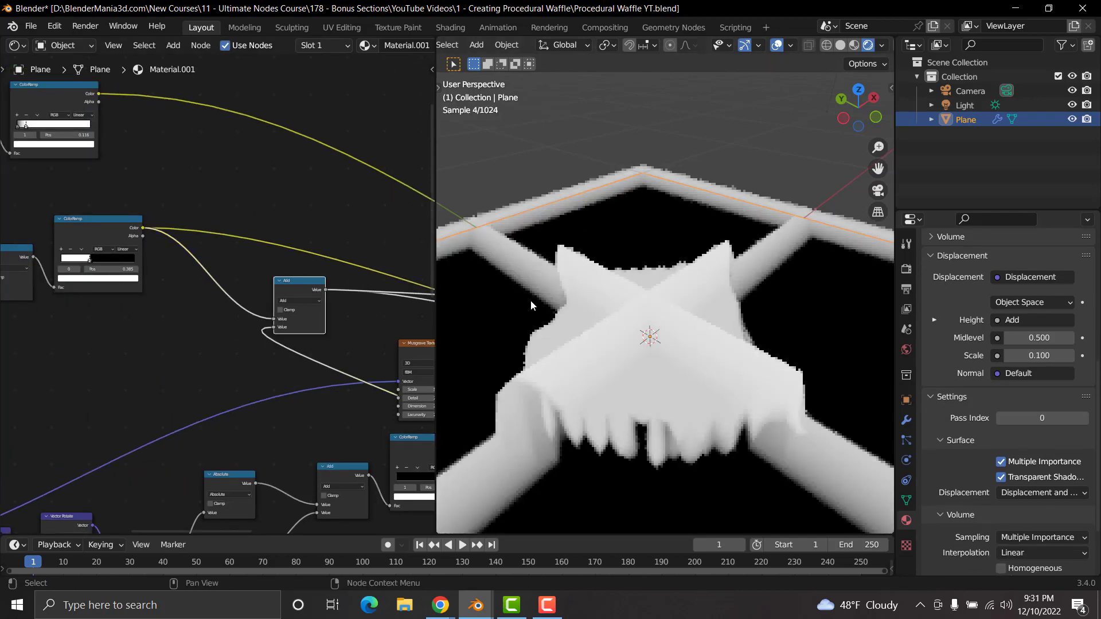
middle_click_drag(687, 311, 660, 266)
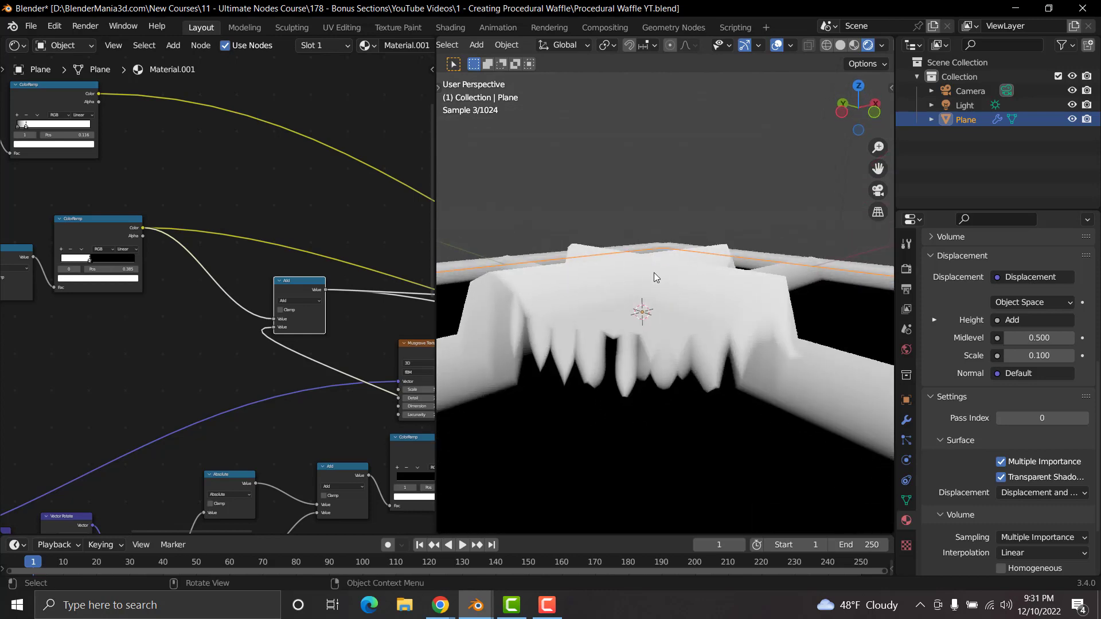
middle_click_drag(658, 290, 662, 306)
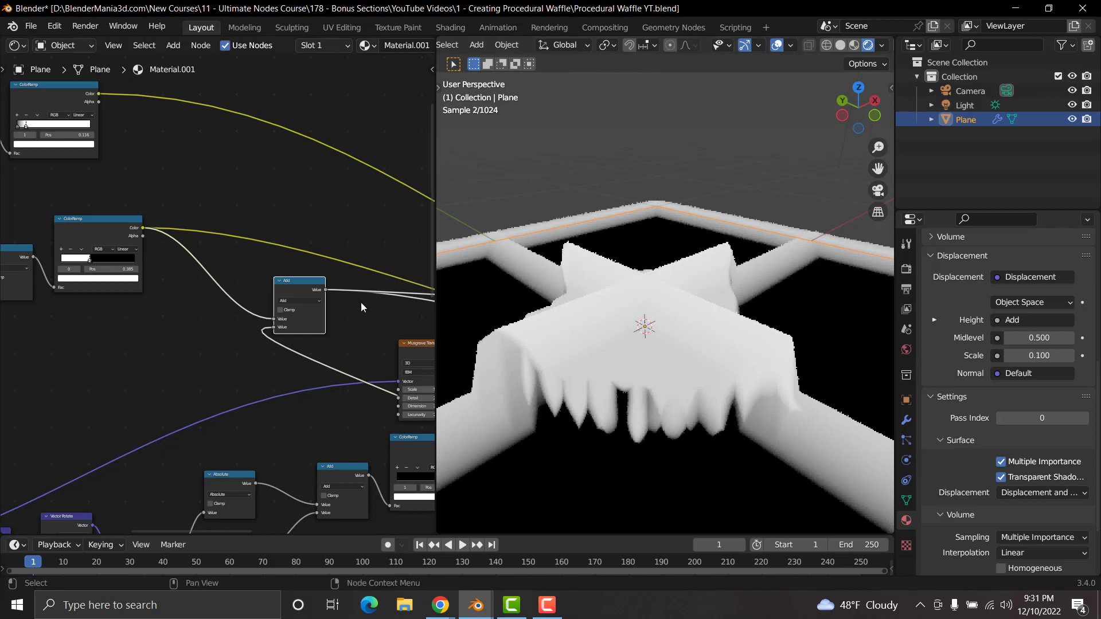
scroll(342, 318, "up", 3)
middle_click_drag(342, 319, 236, 319)
scroll(240, 319, "up", 1)
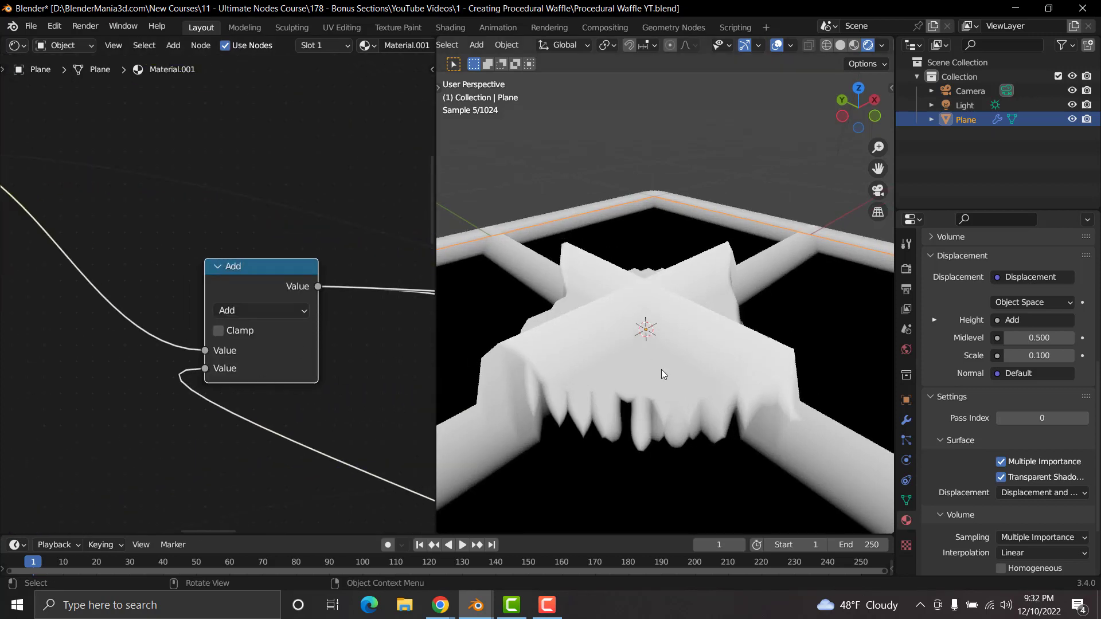
middle_click_drag(683, 360, 676, 348)
scroll(249, 342, "down", 3)
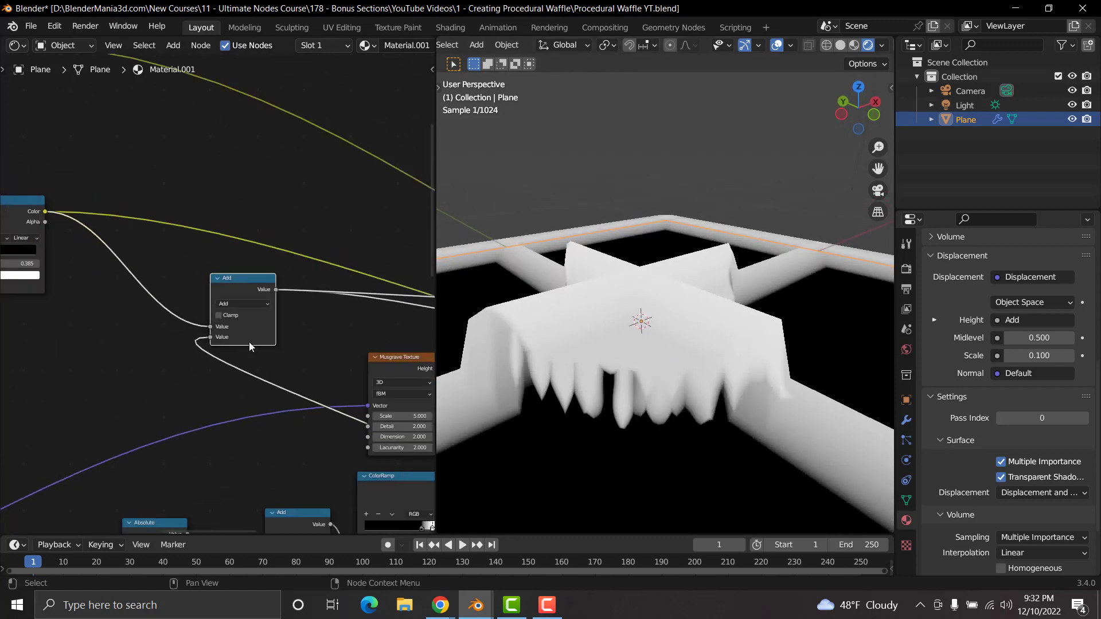
Step: Compare the butter mask and waffle-grid ColorRamp previews again, ending on the preview of their Add node
left_click(94, 256, "ctrl+shift")
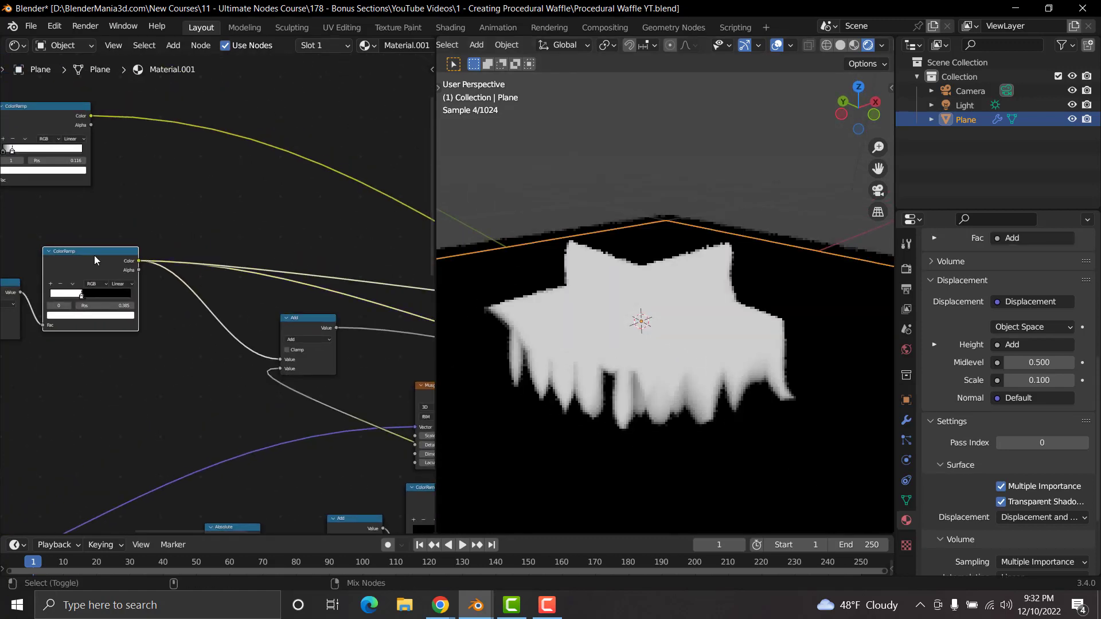
middle_click_drag(305, 367, 191, 308)
scroll(220, 315, "up", 5)
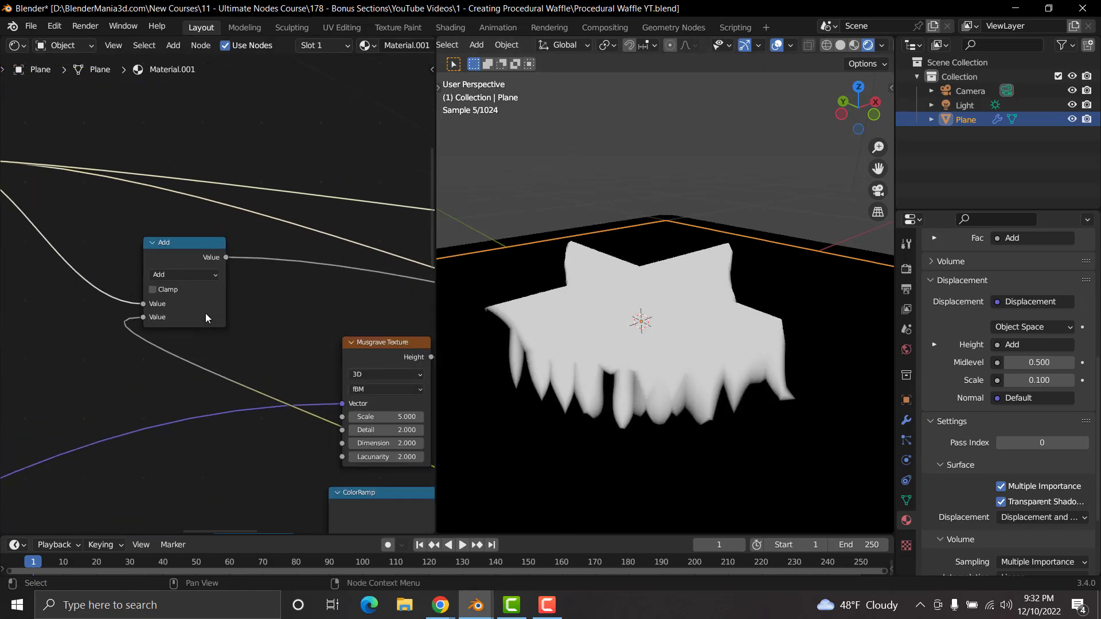
middle_click_drag(289, 404, 218, 318)
left_click(302, 414, "ctrl+shift")
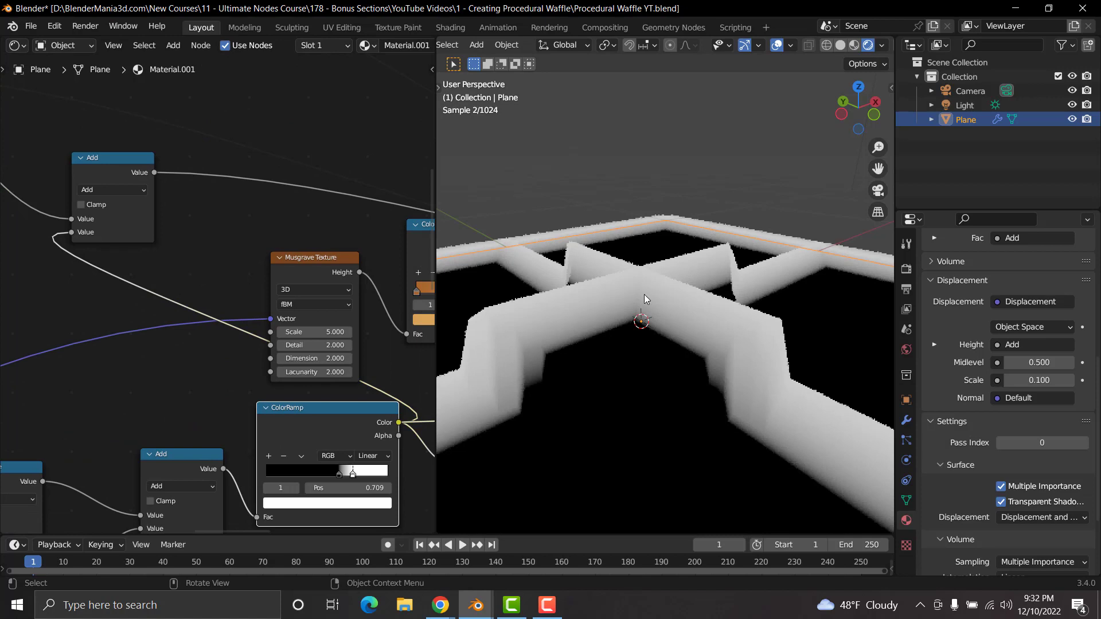
middle_click_drag(171, 252, 291, 364)
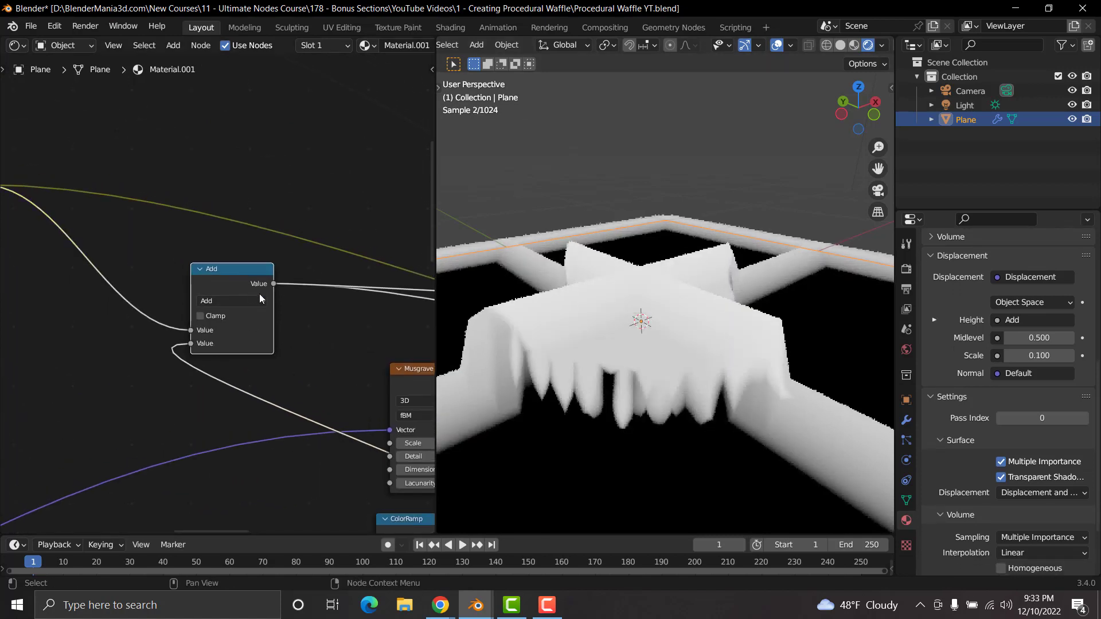
Step: Try Clamp on the combined mask's Add node, inspect the butter height from the side, and turn Clamp back off
scroll(261, 297, "up", 3)
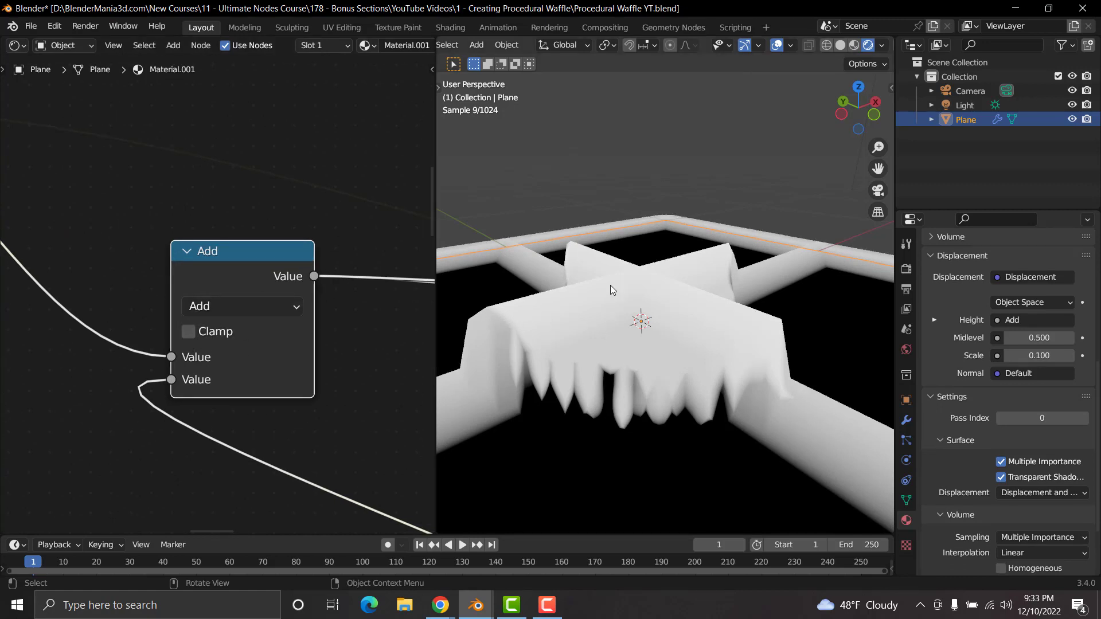
left_click(188, 331)
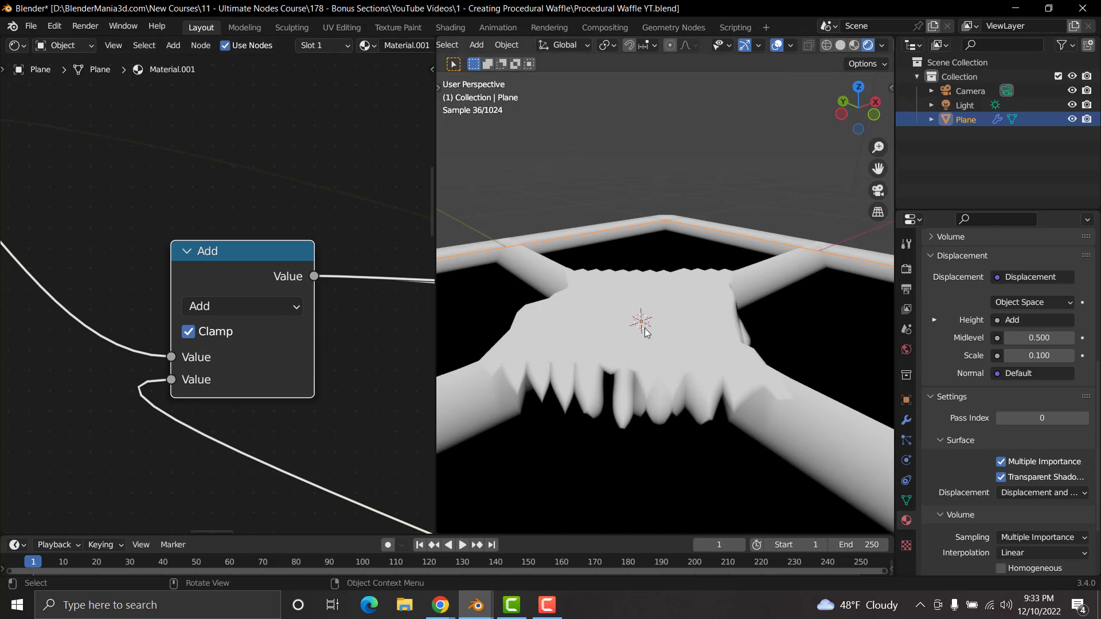
scroll(645, 333, "down", 5)
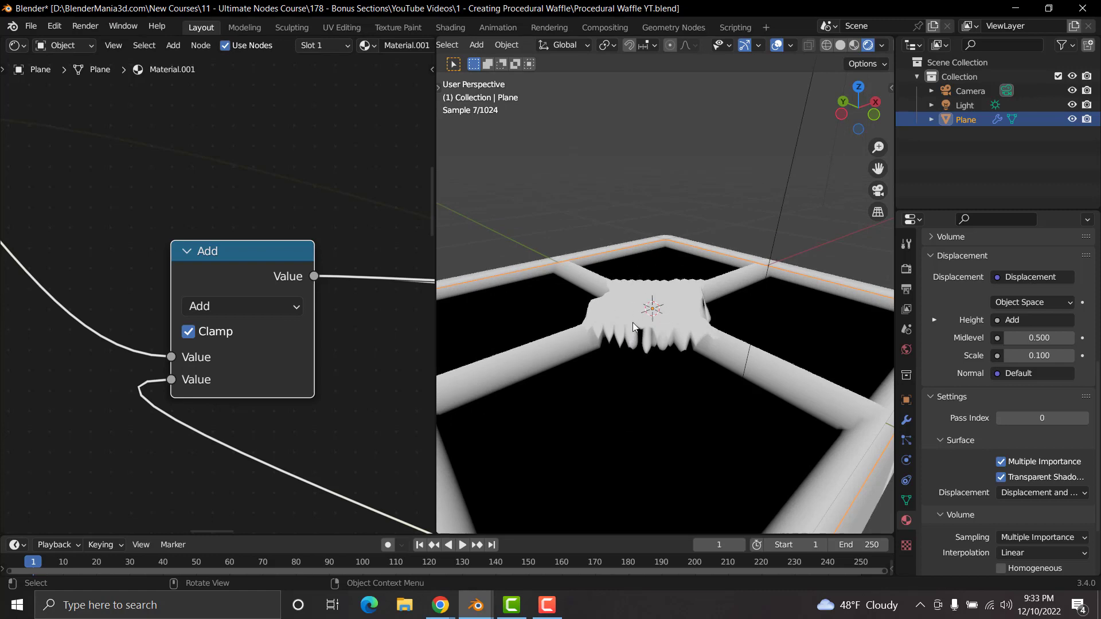
middle_click_drag(643, 309, 645, 277)
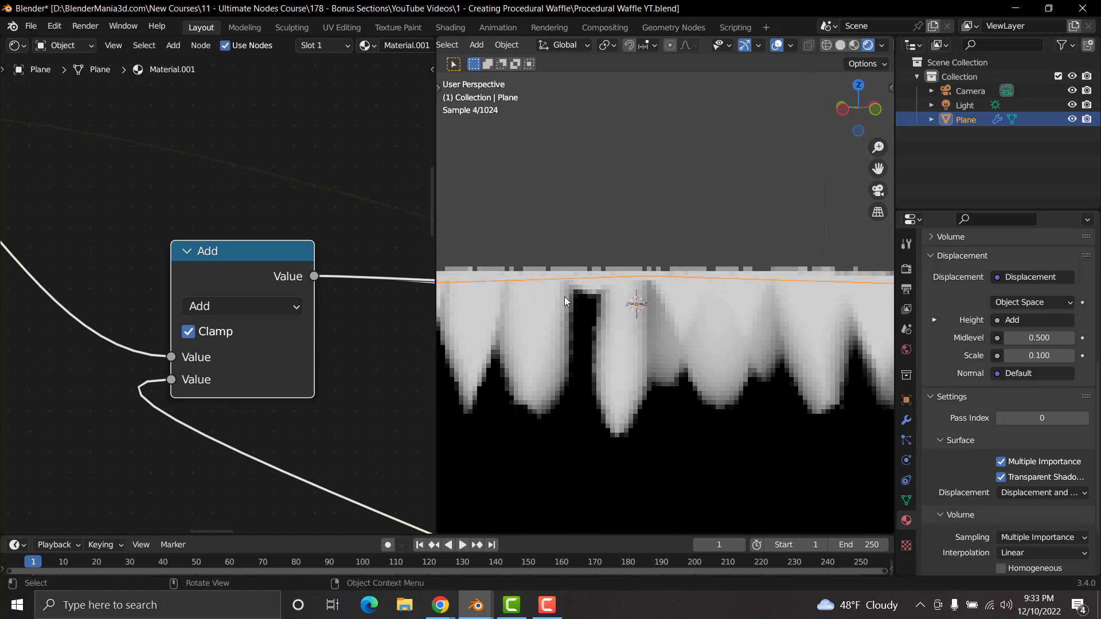
middle_click_drag(553, 300, 614, 315)
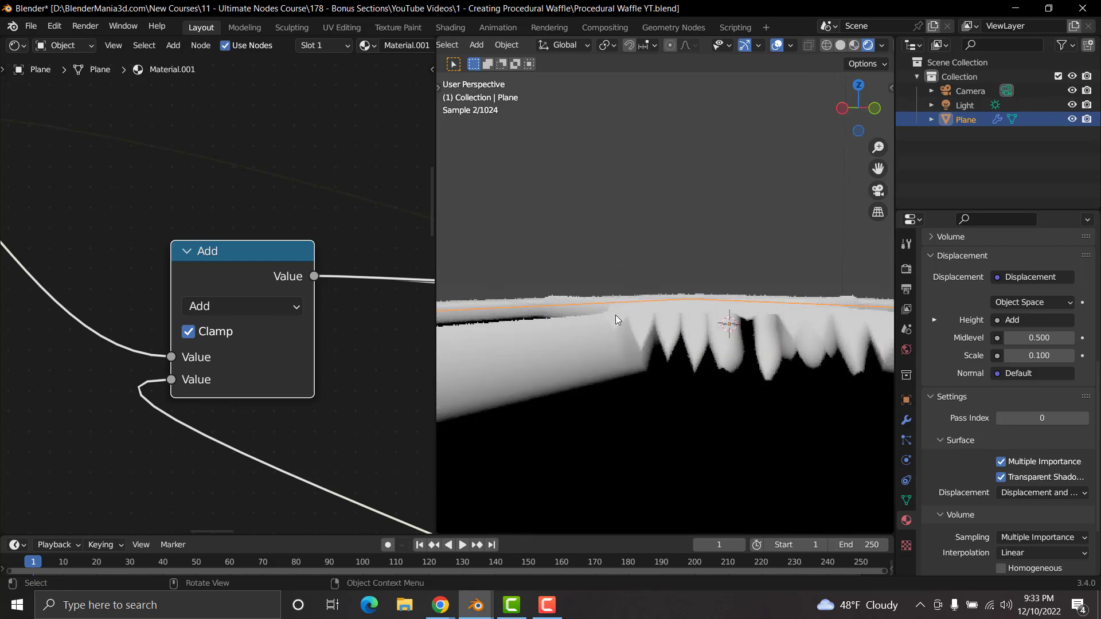
middle_click_drag(706, 332, 670, 334)
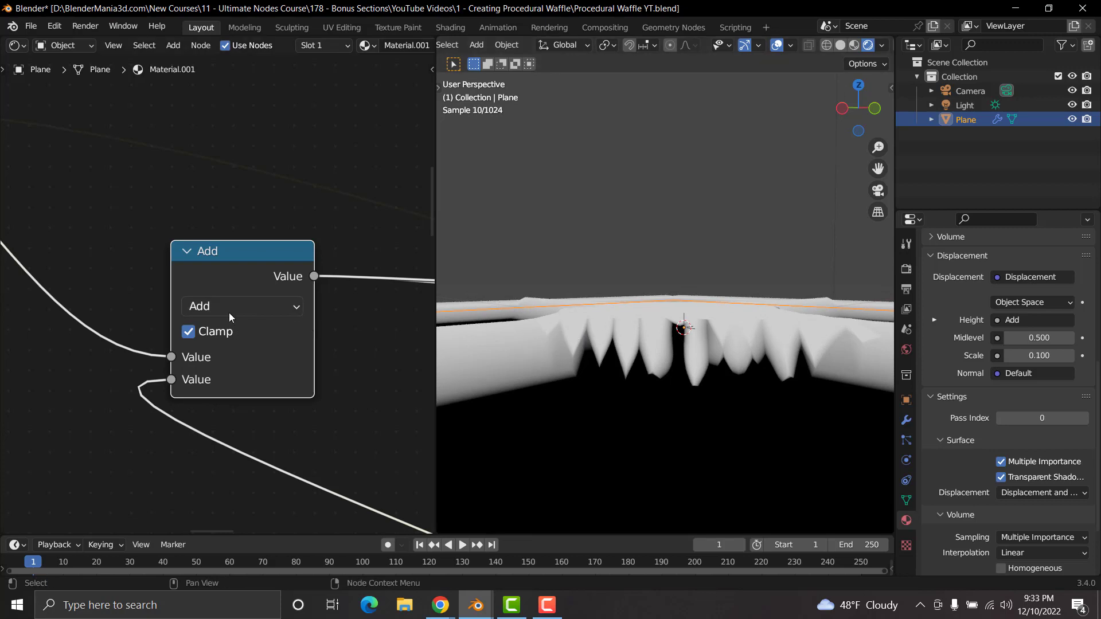
left_click(189, 332)
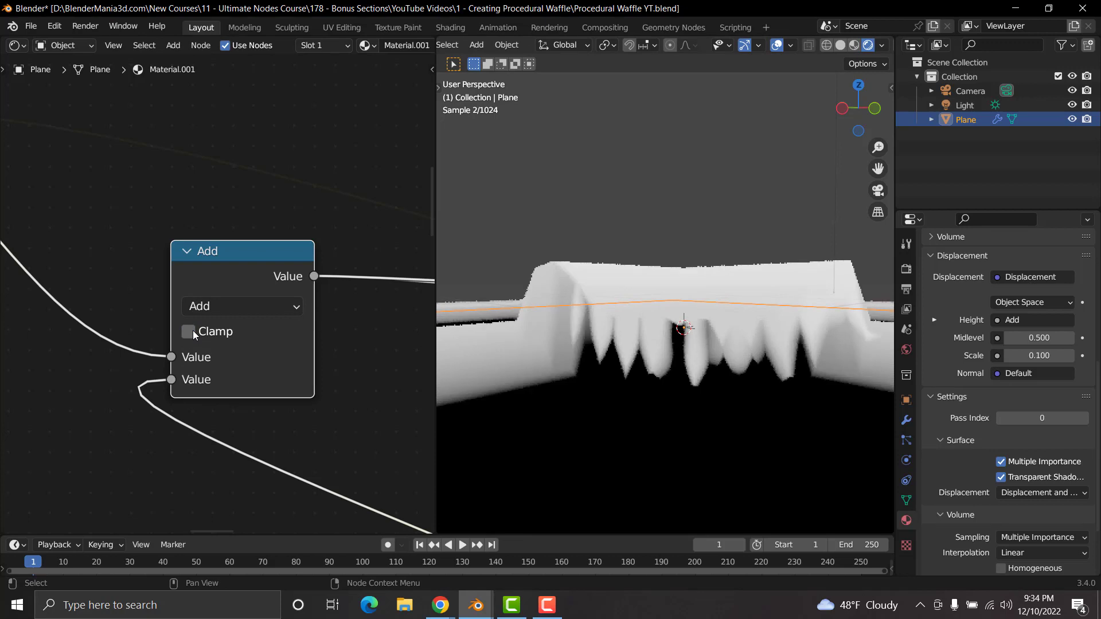
middle_click_drag(731, 319, 713, 352)
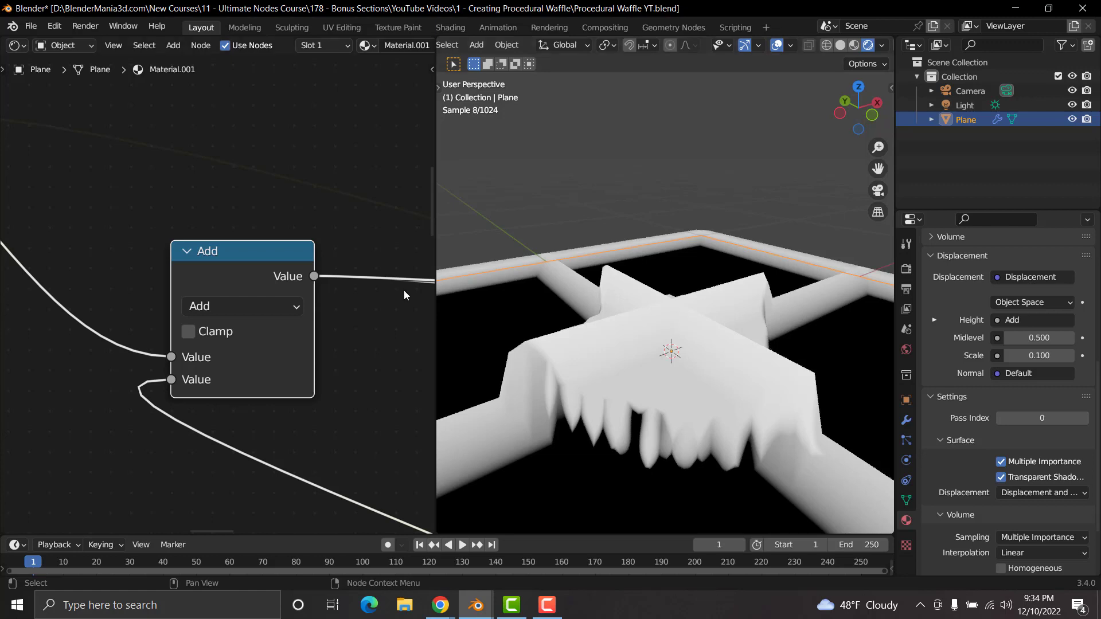
Step: Add a new mesh plane to the scene and start moving it along the global X axis away from the waffle
scroll(703, 293, "down", 6)
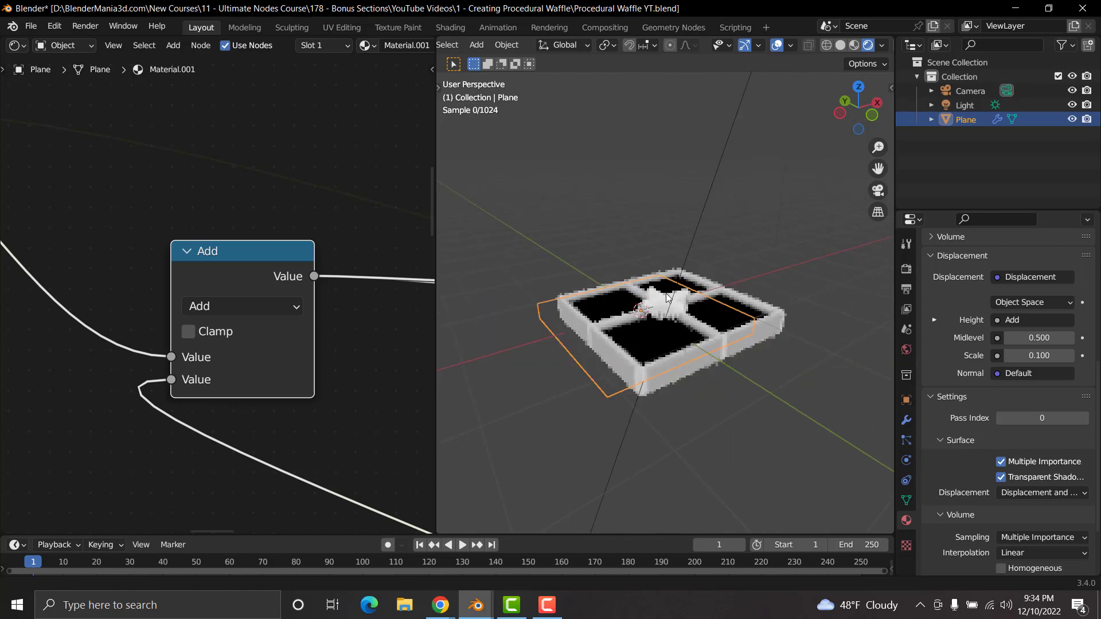
middle_click_drag(732, 272, 656, 297, "shift")
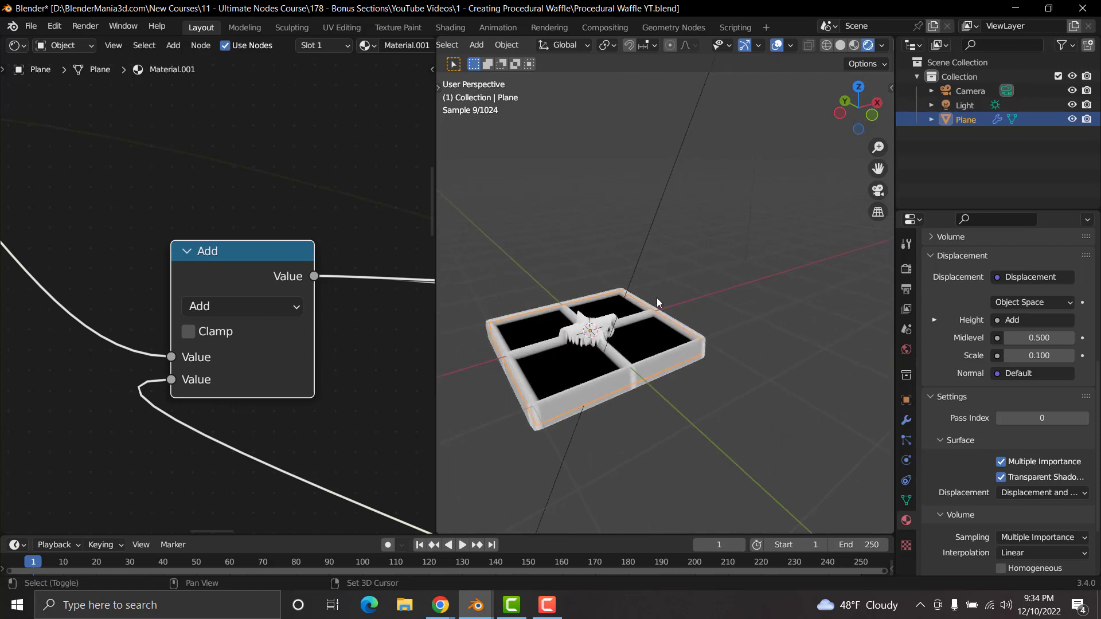
key("shift+a")
mouse_move(656, 298)
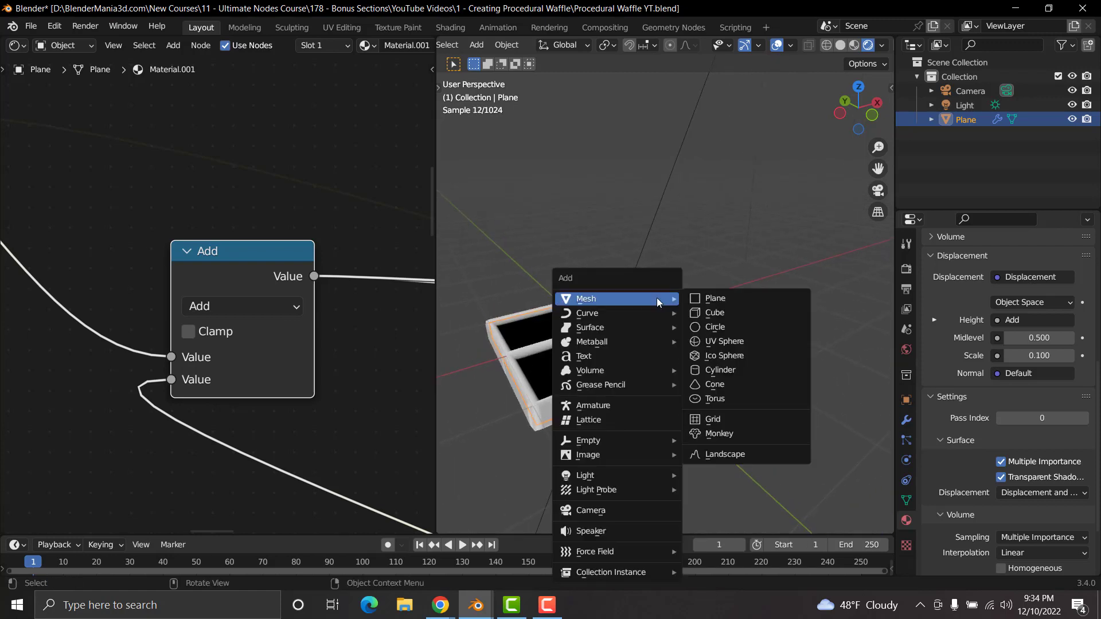
left_click(731, 298)
key("g")
key("x")
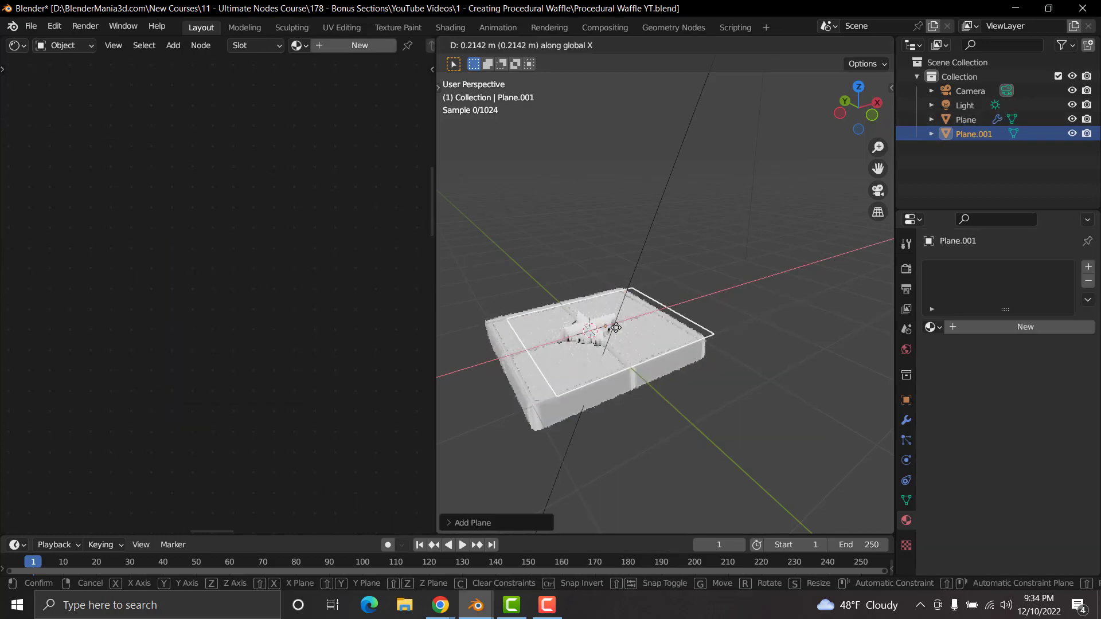
Step: Move the new plane along the X axis clear of the waffle and give it a new material
left_click(731, 300)
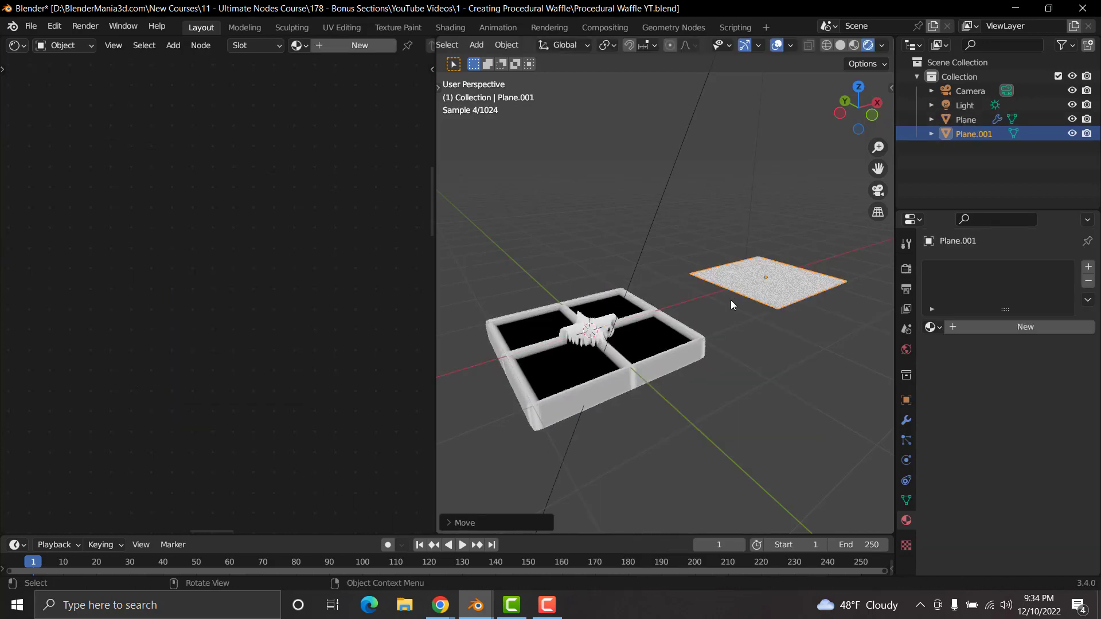
key("KP_Decimal")
middle_click_drag(753, 357, 720, 344)
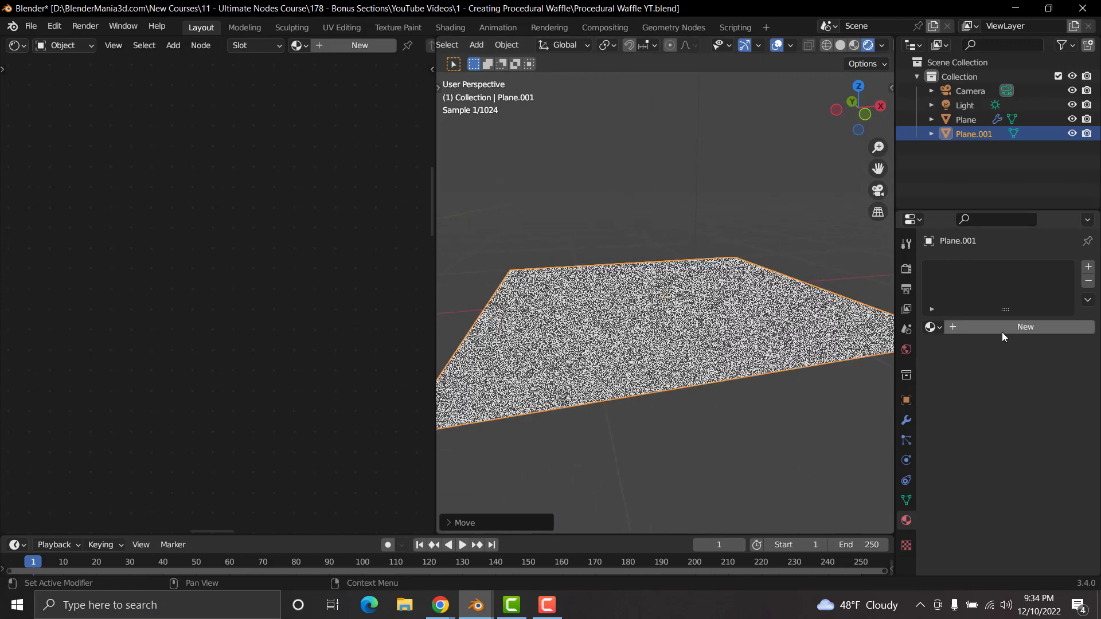
left_click(1003, 332)
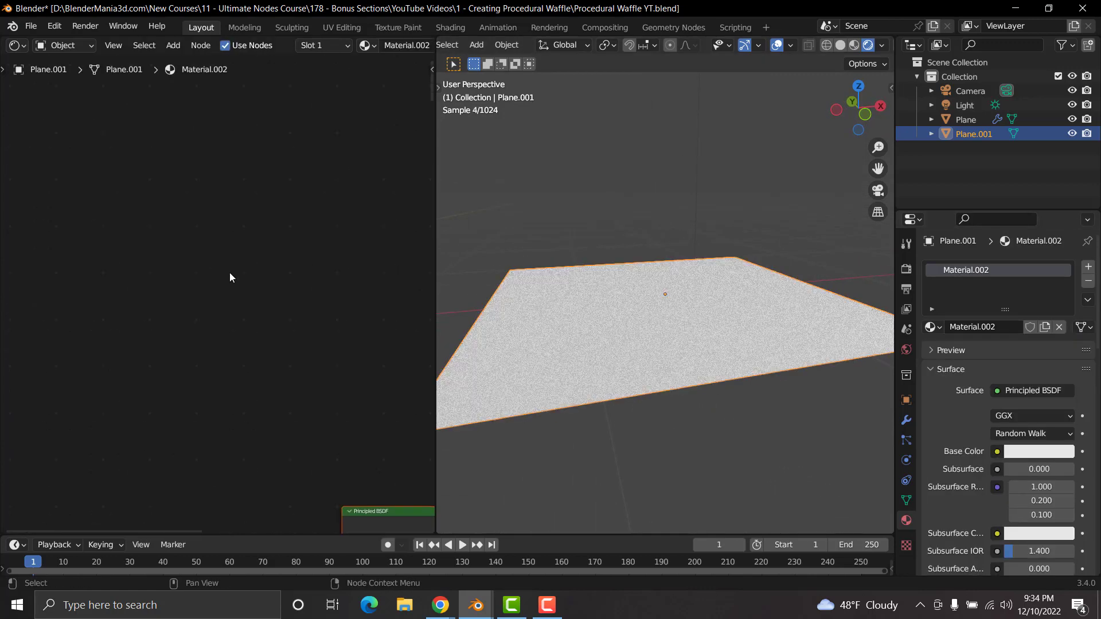
scroll(229, 273, "down", 8)
middle_click_drag(304, 327, 294, 207)
middle_click_drag(187, 297, 254, 255)
scroll(162, 314, "up", 3)
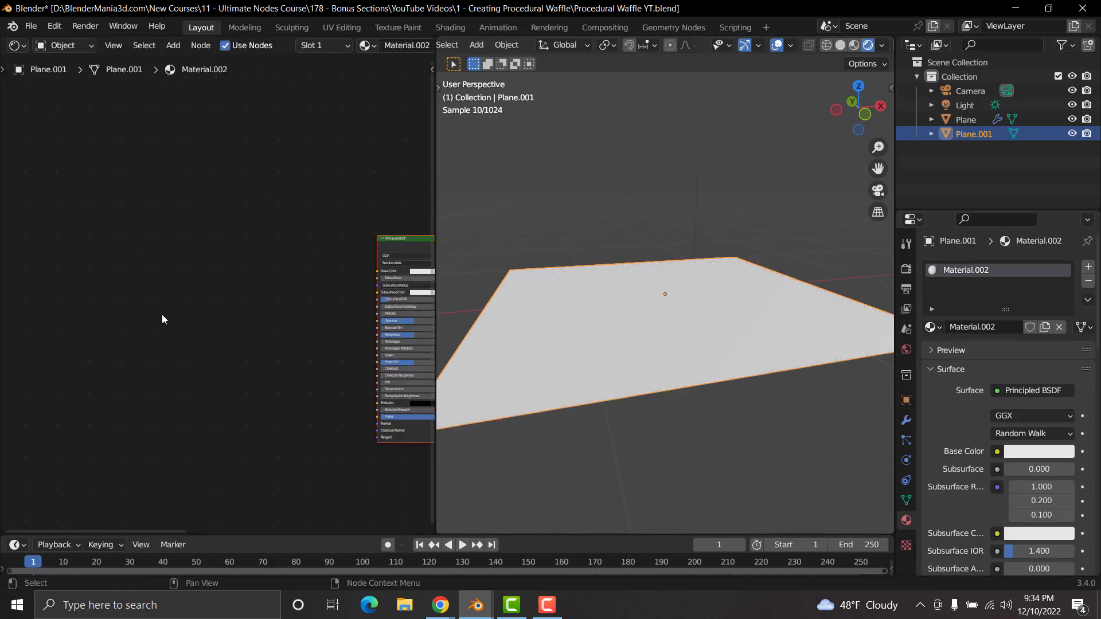
scroll(161, 293, "up", 1)
key("shift+a")
left_click(161, 273)
key("Escape")
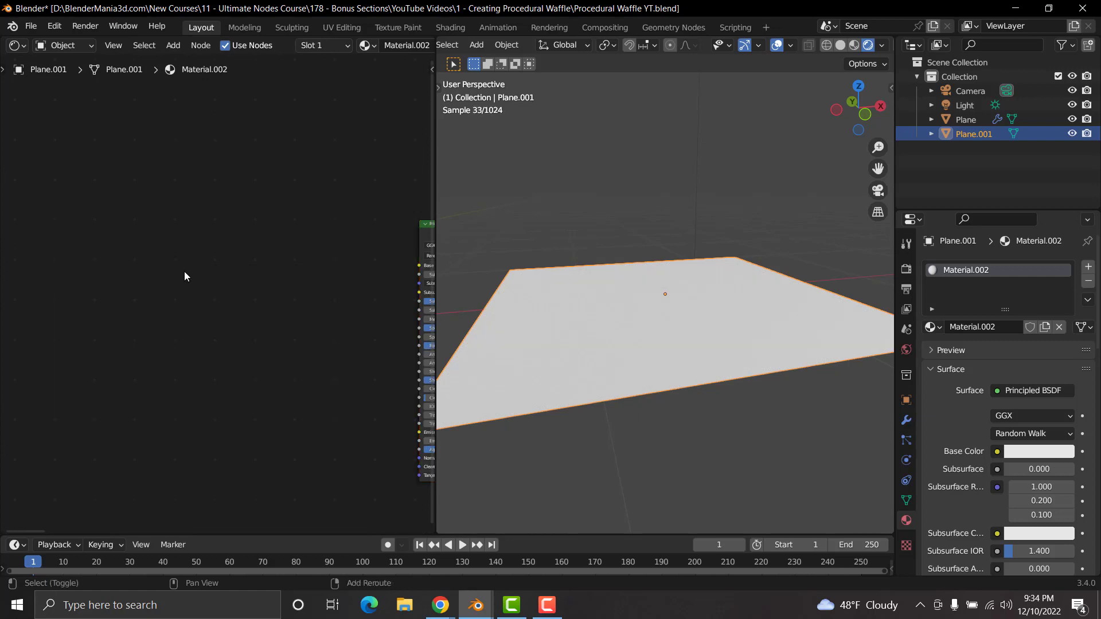
Step: Add a Separate XYZ node in the empty area before the Principled BSDF of the new material
key("shift+a")
left_click(184, 272)
type("sep")
key("Return")
left_click(146, 291)
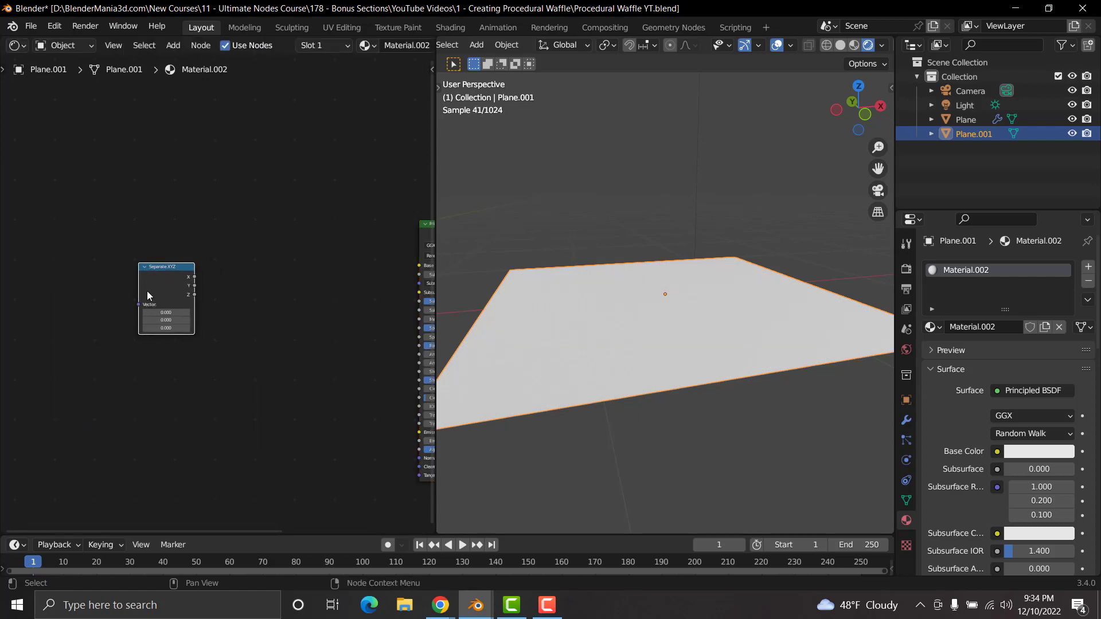
Step: Generate the texture mapping setup ahead of the Separate XYZ node and delete its Image Texture node
scroll(146, 291, "up", 4)
middle_click_drag(154, 291, 206, 303)
key("ctrl+t")
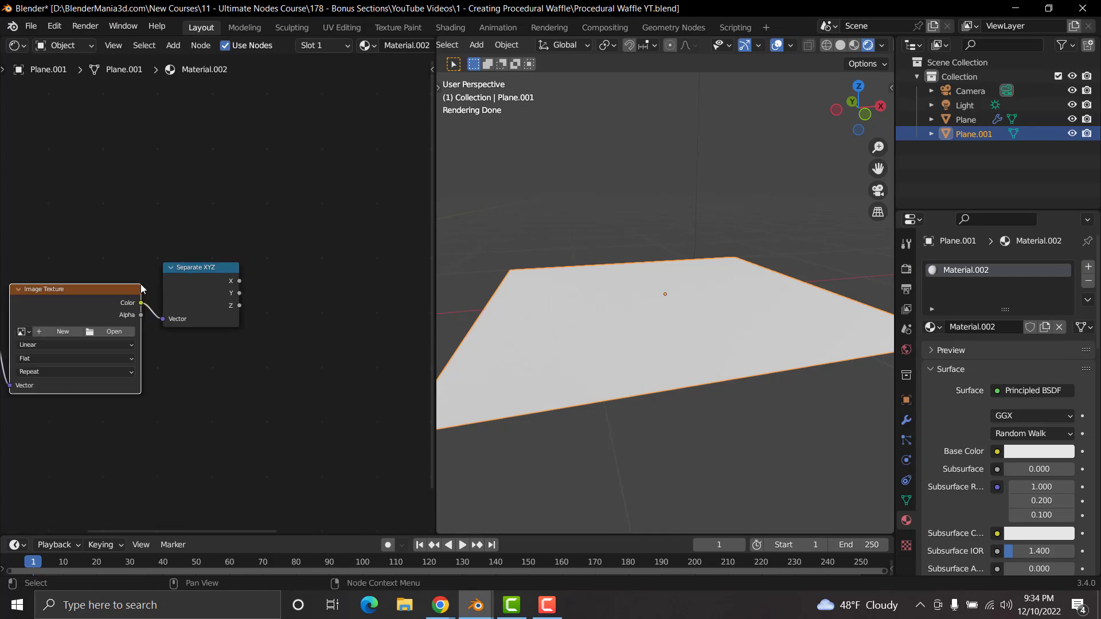
middle_click_drag(141, 289, 252, 290)
left_click(203, 291)
key("x")
Step: Wire the coordinate and Mapping nodes into the Separate XYZ Vector input and move Separate XYZ closer to them
left_click_drag(101, 304, 277, 323)
middle_click_drag(255, 319, 354, 320)
left_click_drag(100, 304, 149, 333)
middle_click_drag(351, 325, 258, 336)
left_click_drag(307, 287, 215, 302)
middle_click_drag(295, 310, 210, 317)
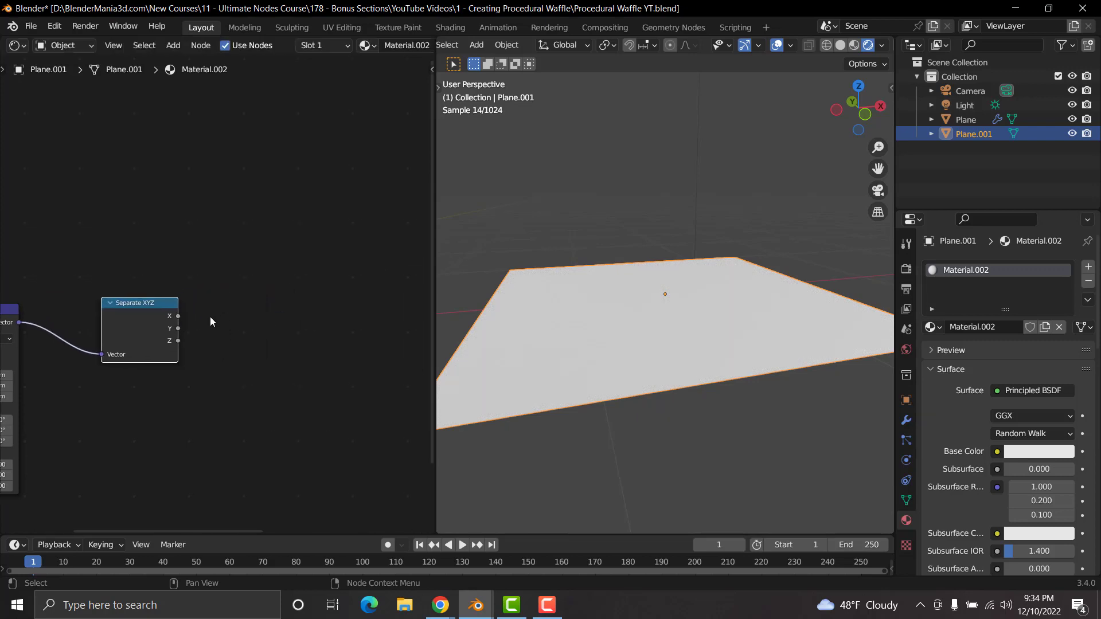
Step: Preview the Separate XYZ node's X output on the surface and insert a Map Range node into that connection
left_click(146, 310, "ctrl+shift")
middle_click_drag(330, 242, 256, 261)
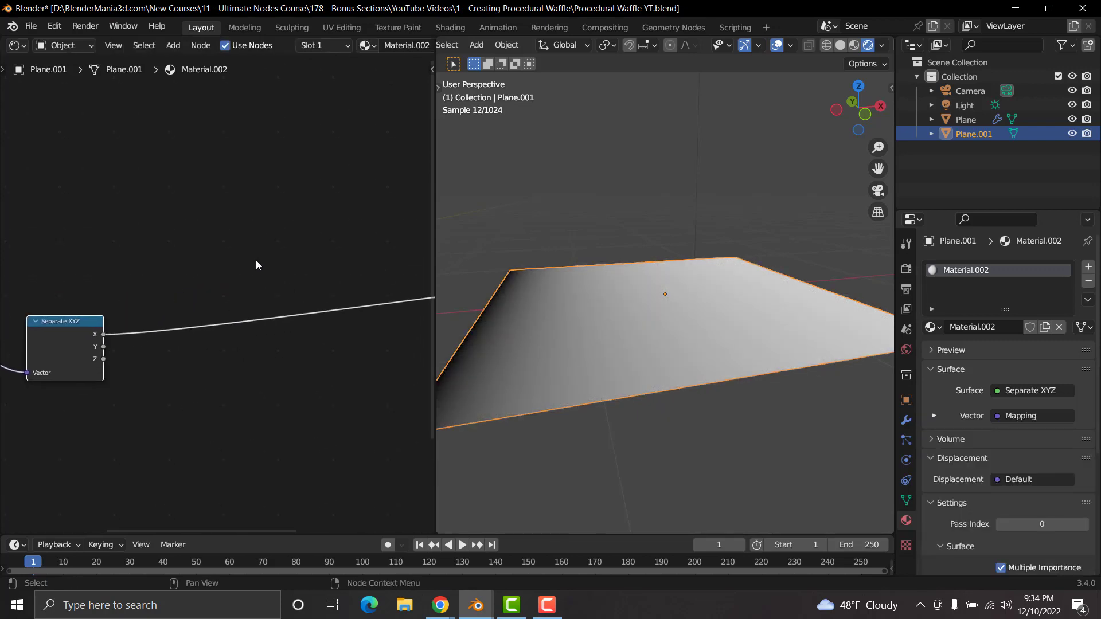
left_click(256, 260)
key("shift+a")
type("smapra")
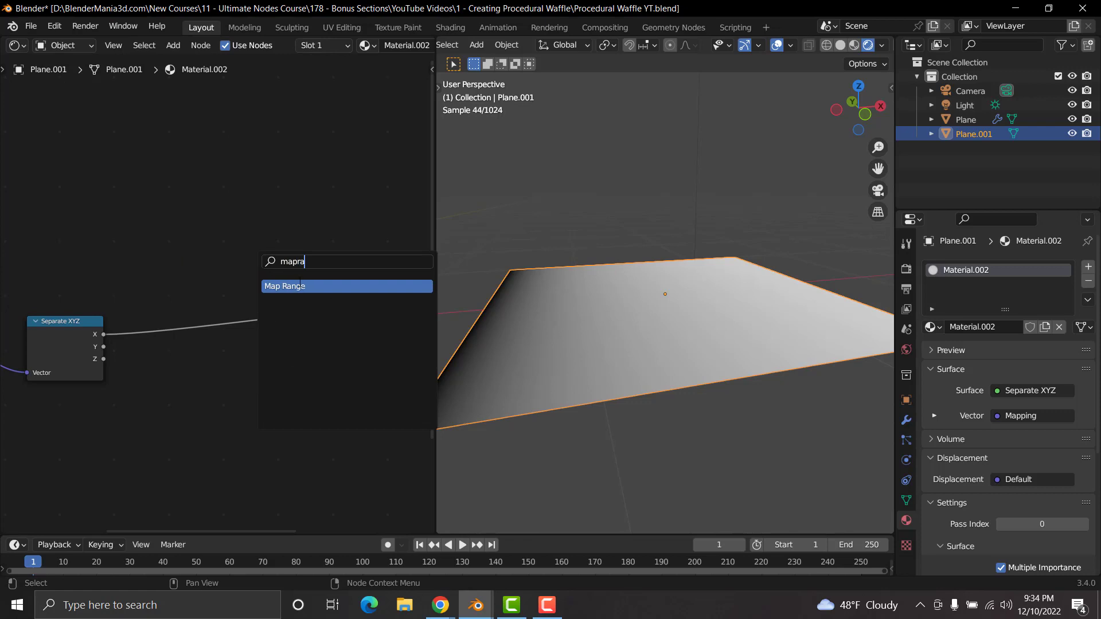
left_click(300, 286)
left_click(263, 370)
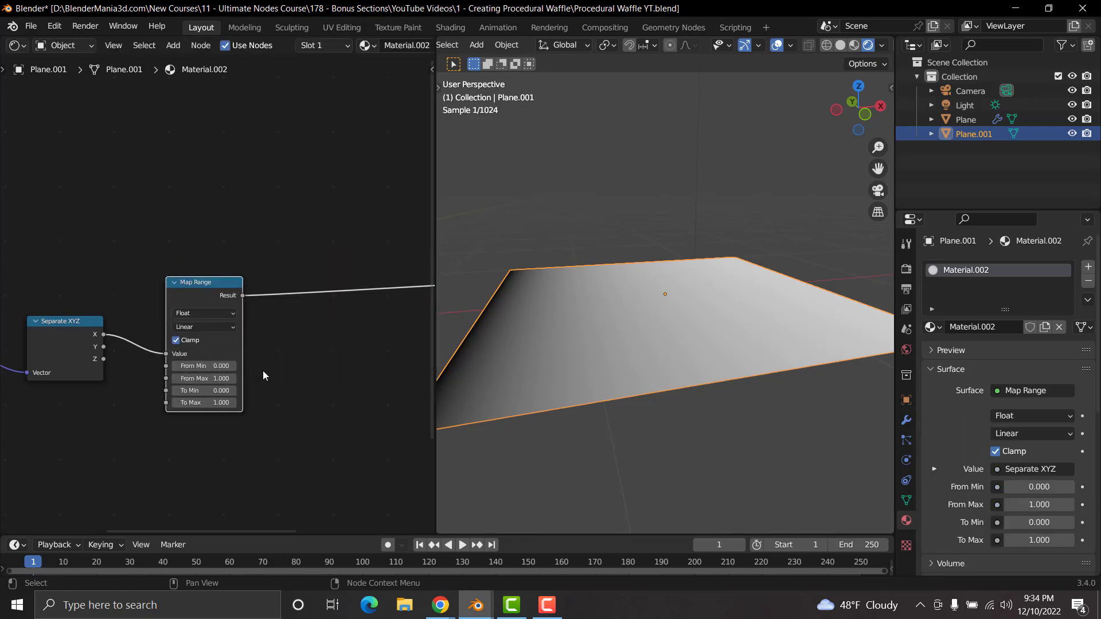
Step: Set the Map Range node's interpolation to Stepped Linear with 10 steps
scroll(263, 371, "up", 3)
left_click(195, 342)
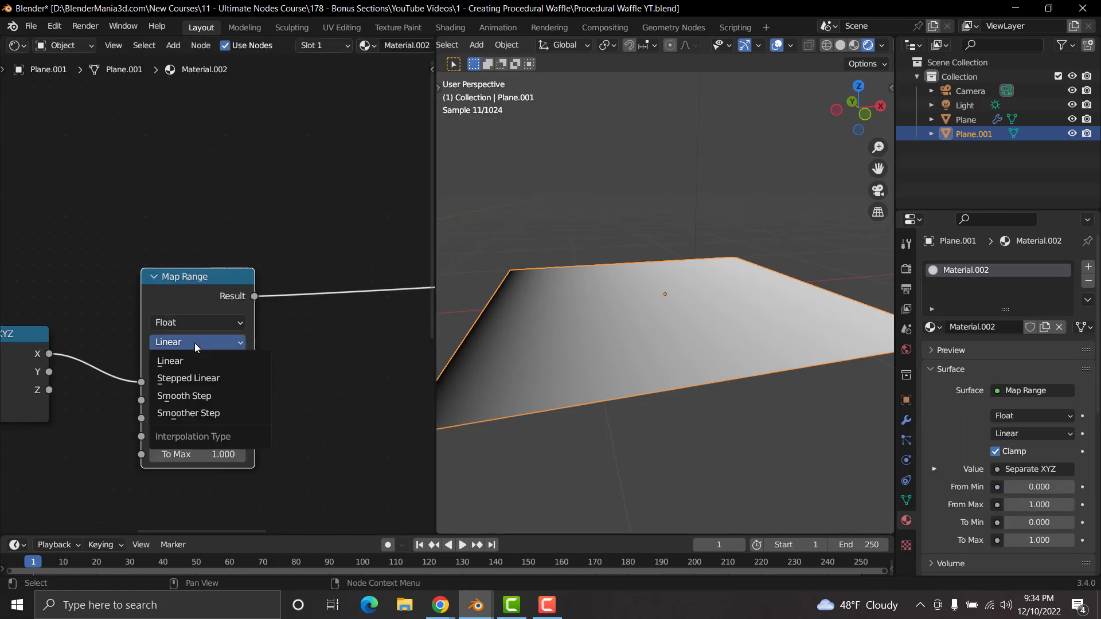
left_click(213, 379)
left_click(183, 473)
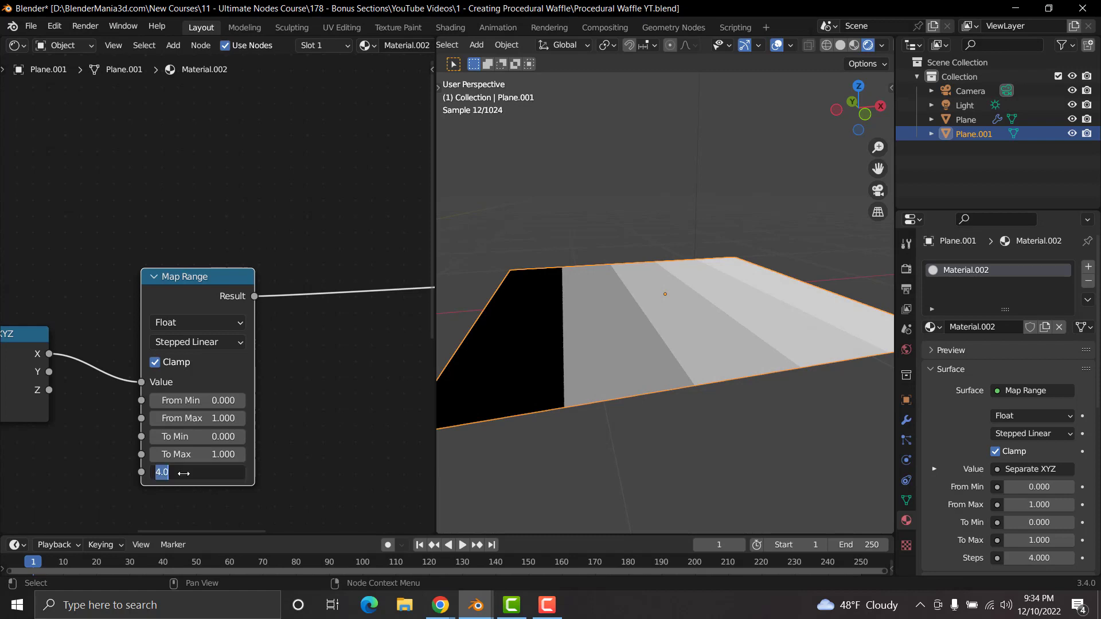
type("10")
key("Return")
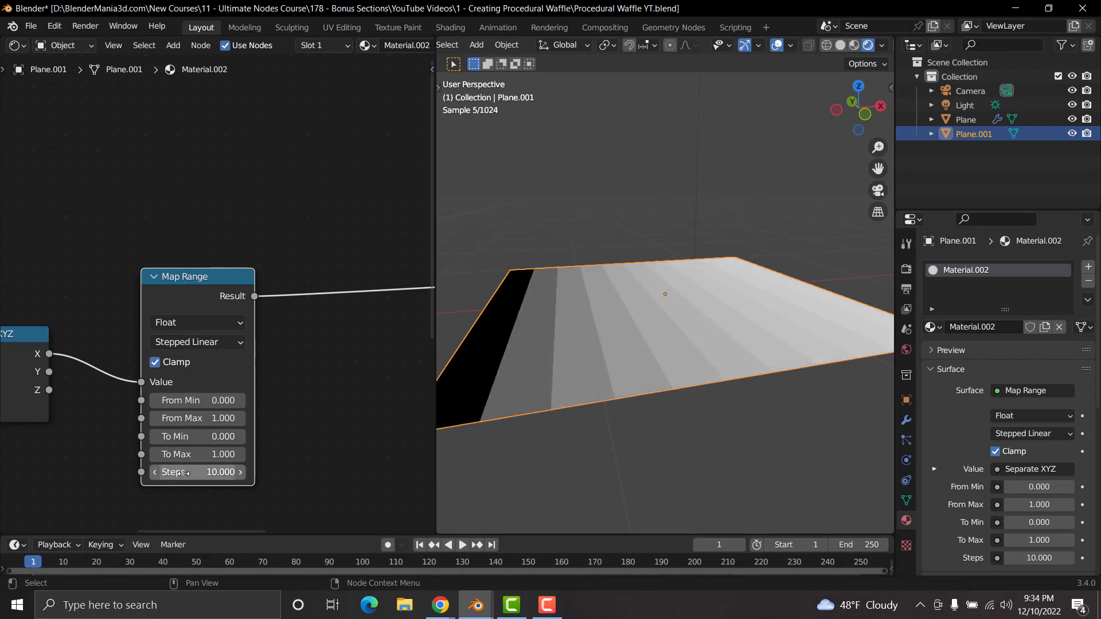
Step: Annotate the plane in top view with a 0 on its black edge and a 1 on its opposite edge
key("KP_7")
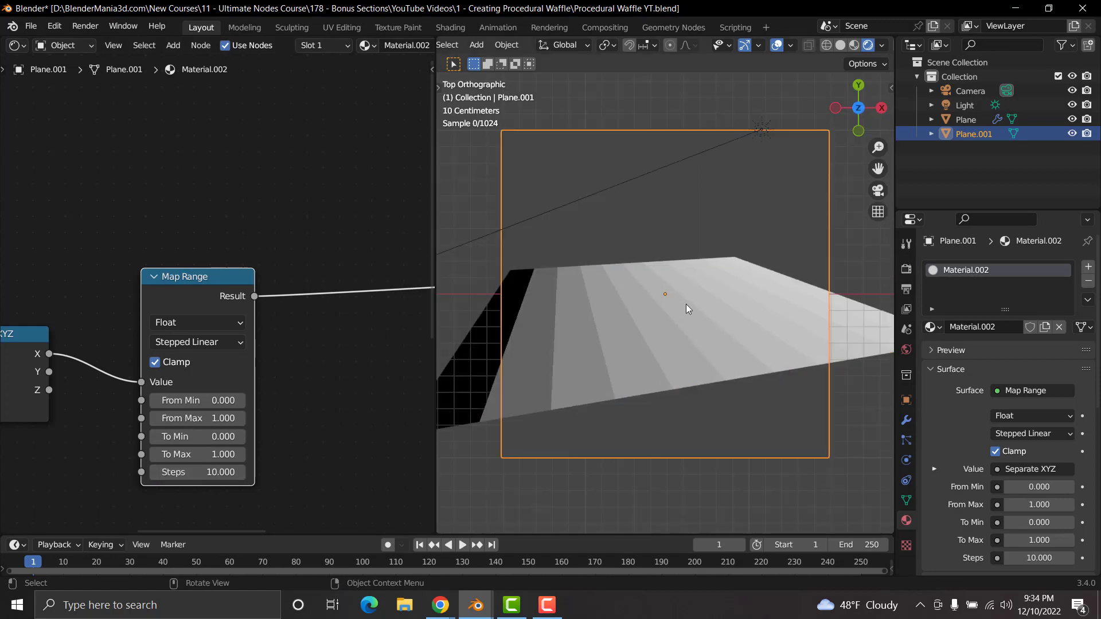
key("t")
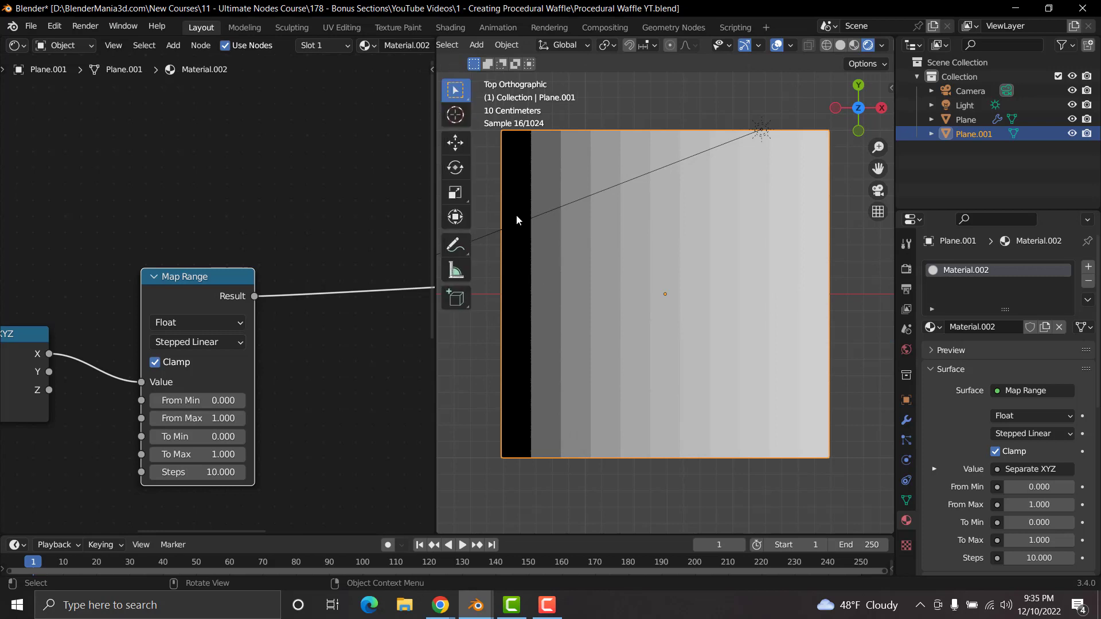
left_click(456, 245)
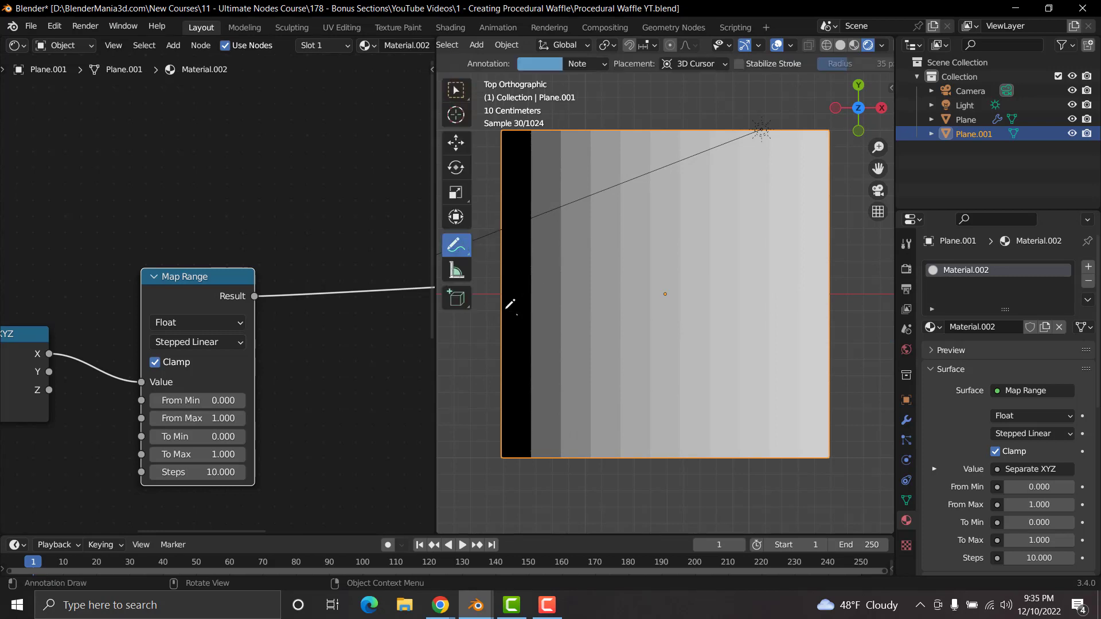
left_click_drag(506, 309, 512, 326)
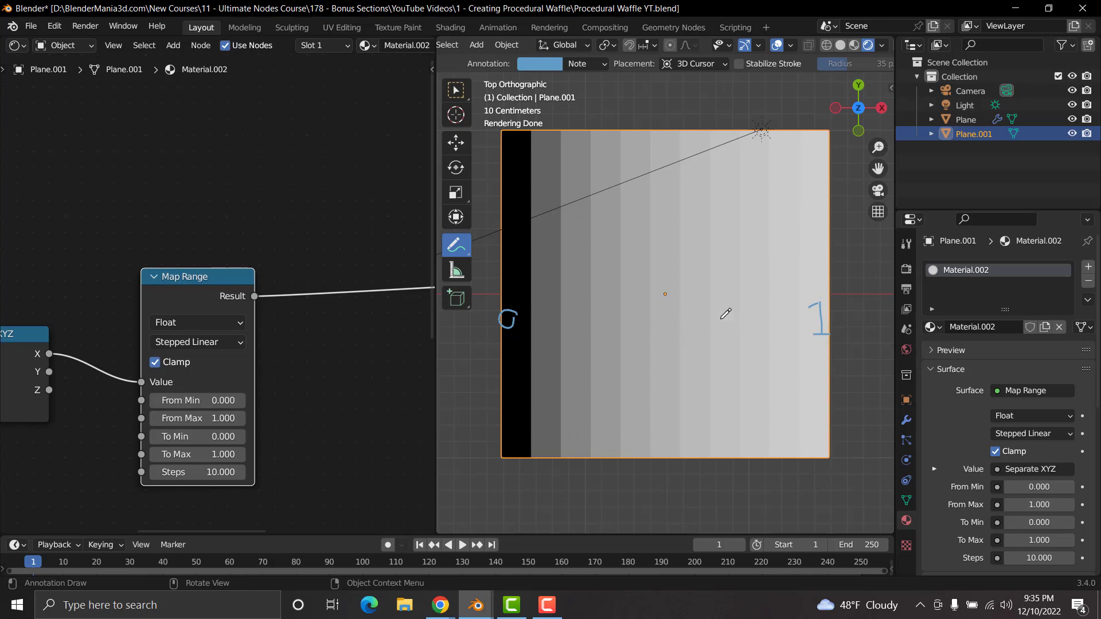
middle_click_drag(725, 313, 892, 308)
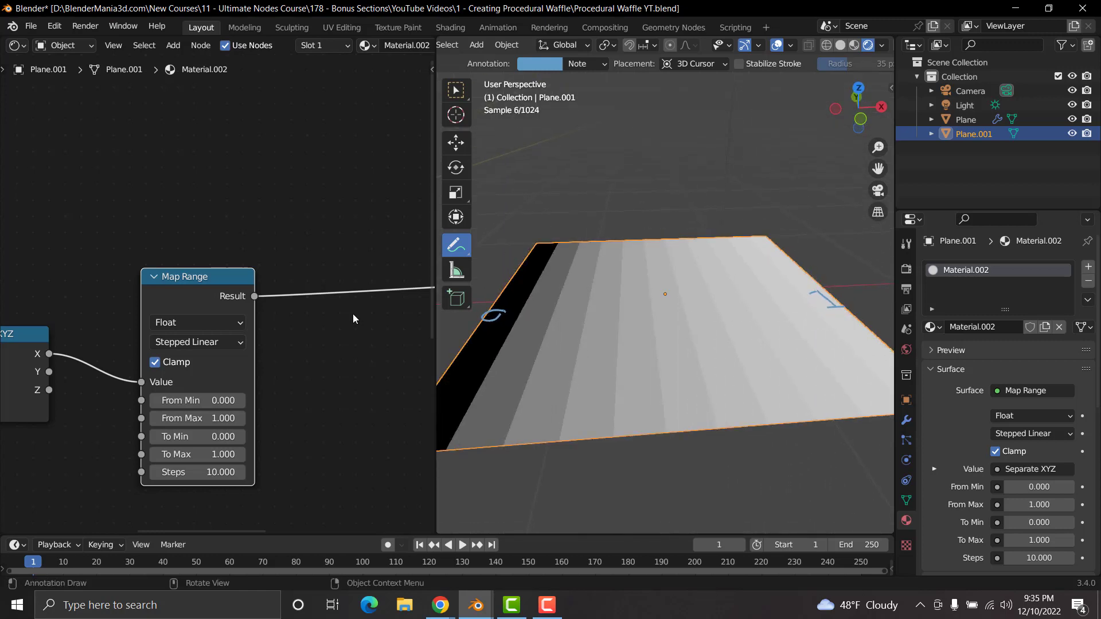
Step: Delete the Principled BSDF node from the plane's material
scroll(353, 324, "down", 5)
middle_click_drag(383, 320, 285, 309)
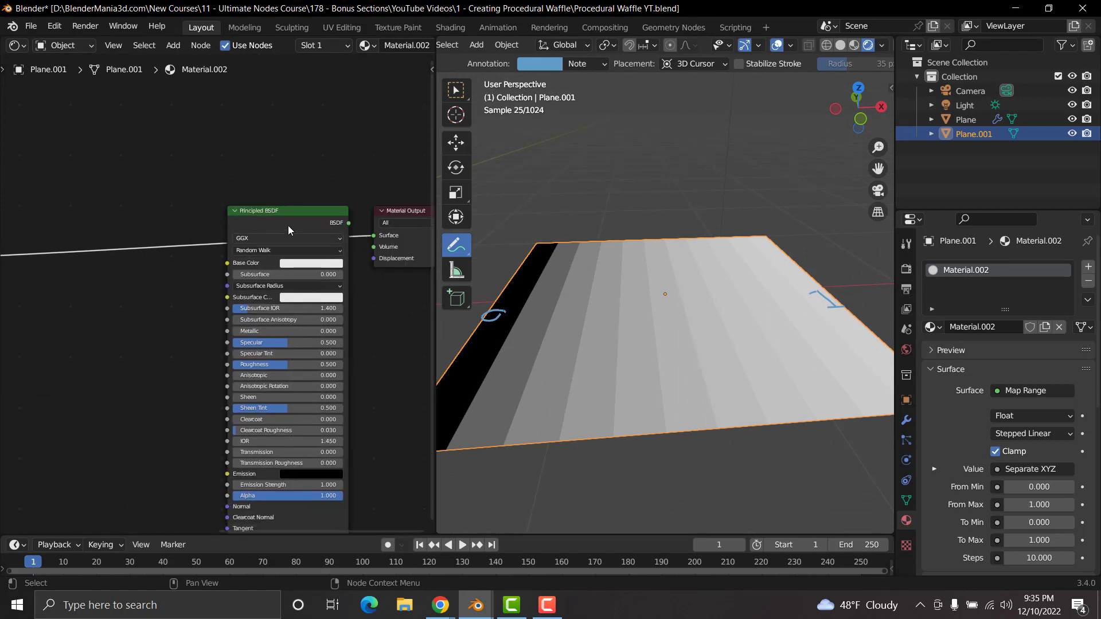
left_click(295, 215)
key("x")
Step: Add a Displacement node and connect its output to the Material Output's Displacement input
key("shift+a")
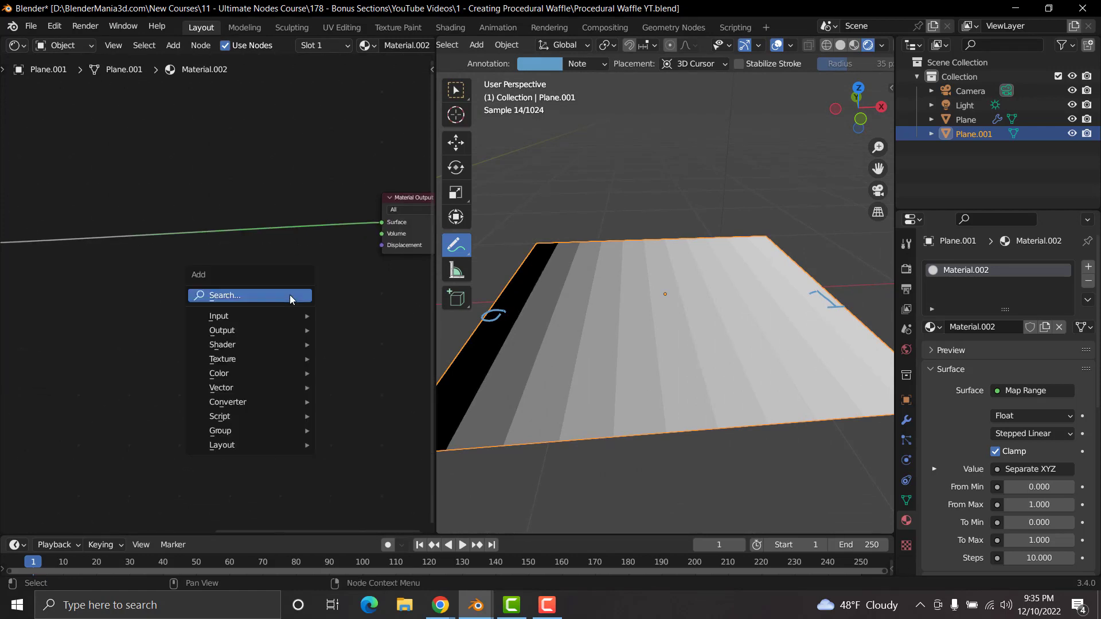
left_click(290, 294)
type("dis")
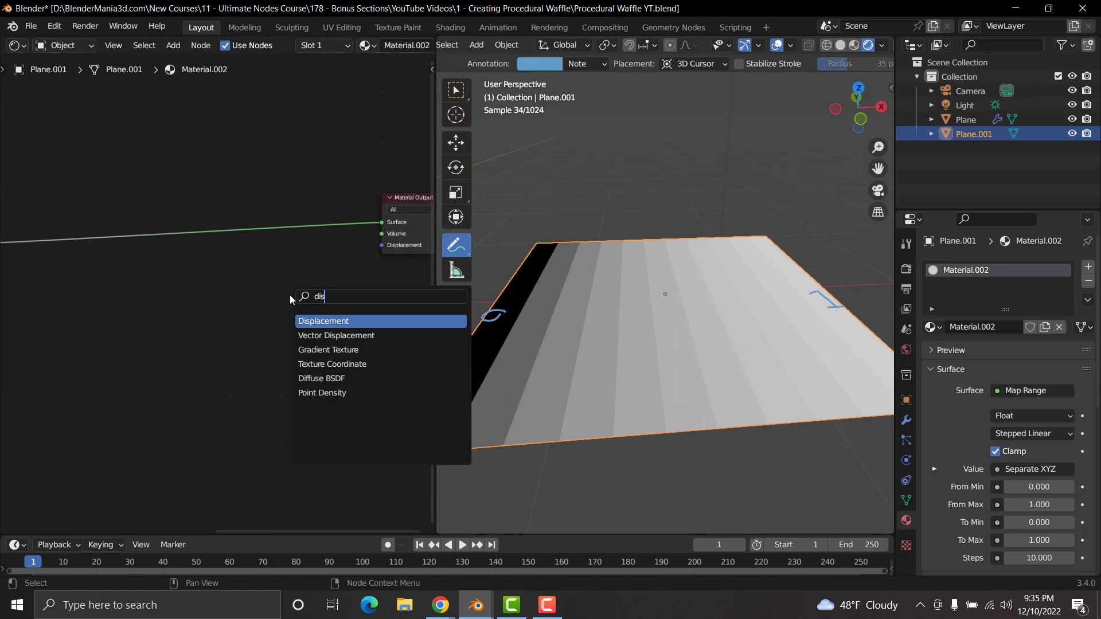
key("Return")
left_click(312, 295)
left_click_drag(316, 290, 381, 246)
Step: Set the material's surface displacement method to Displacement and Bump
scroll(1016, 485, "down", 4)
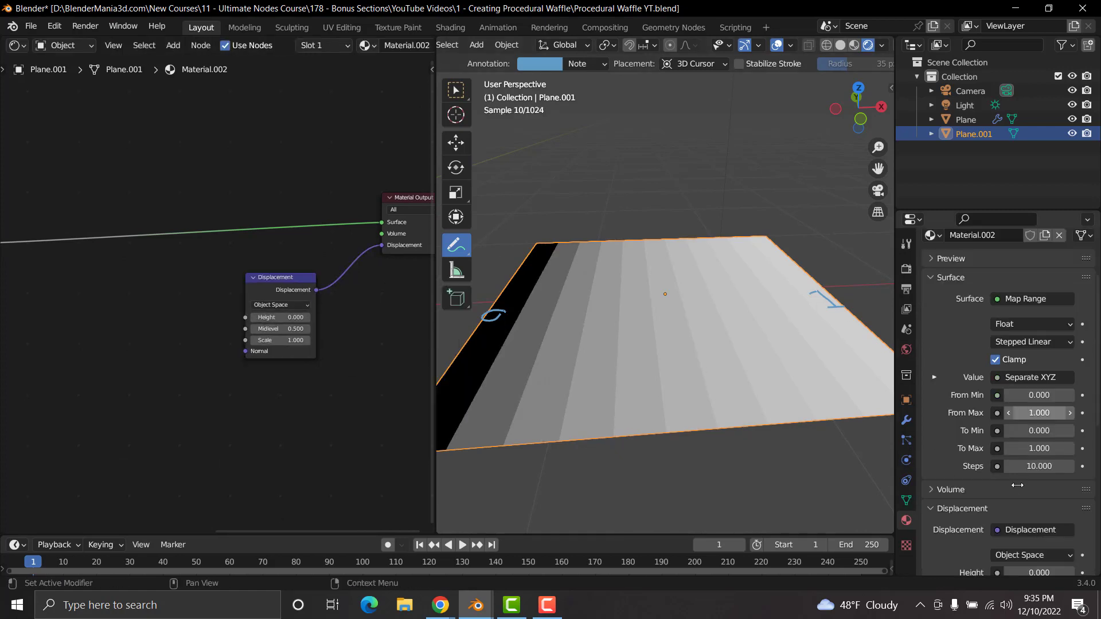
scroll(1017, 482, "down", 12)
left_click(1033, 412)
left_click(1035, 459)
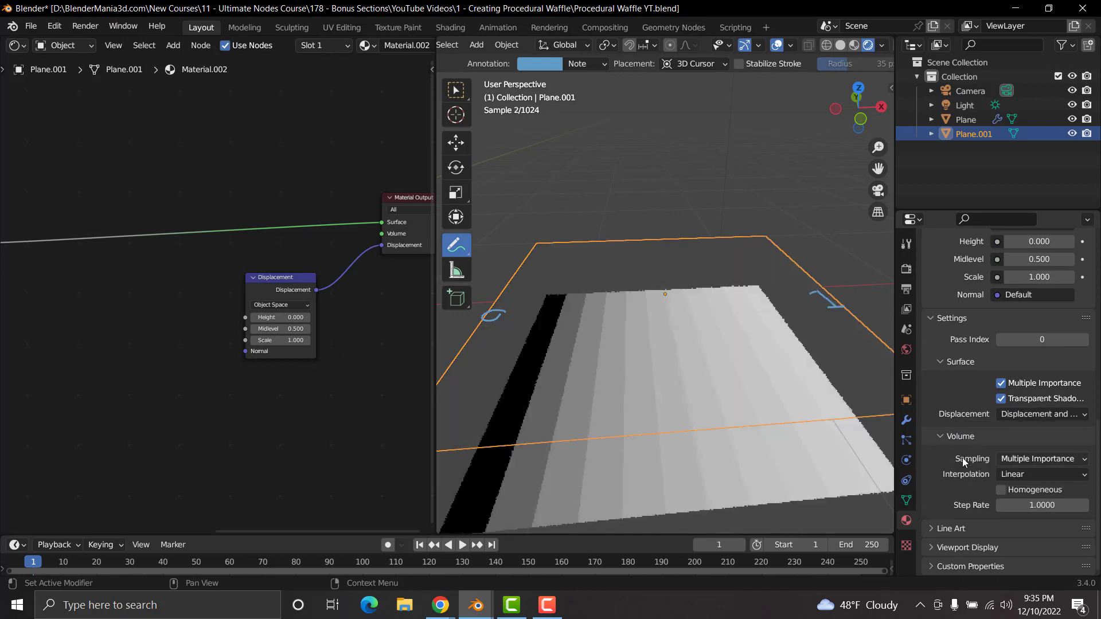
Step: Connect the Map Range Result to the Displacement node's Height input and check the displaced plane from the side
middle_click_drag(187, 306, 334, 278)
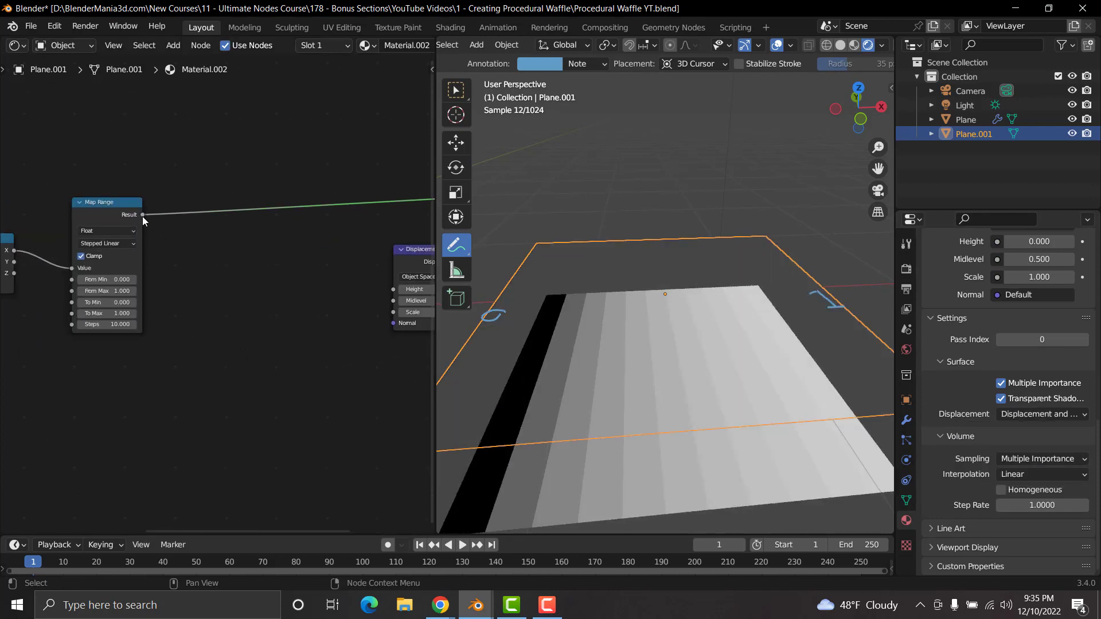
left_click_drag(142, 215, 394, 289)
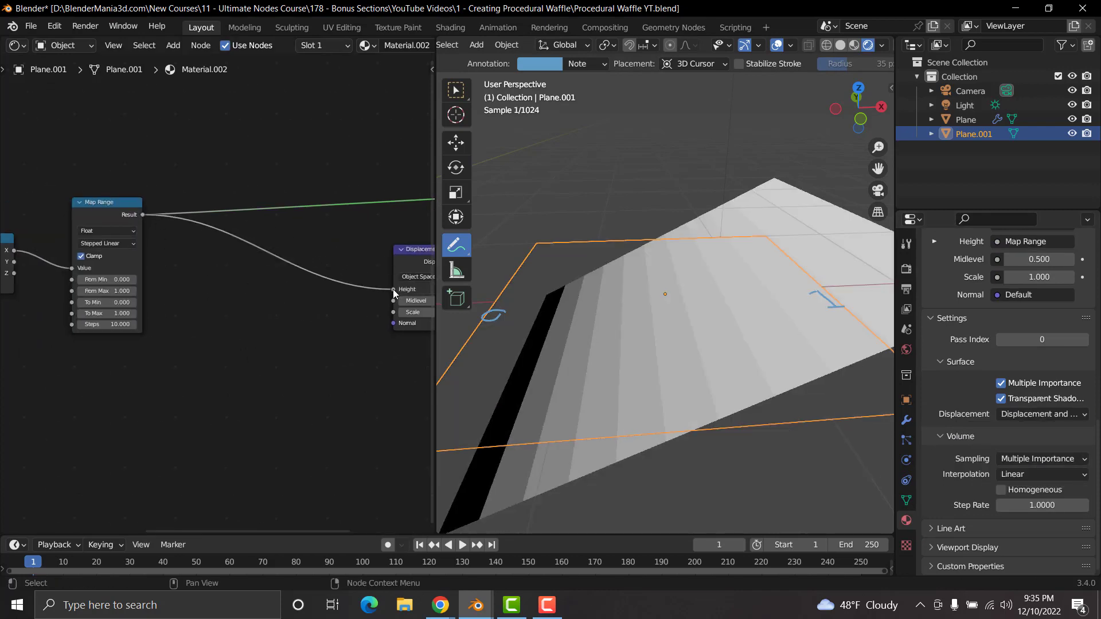
middle_click_drag(379, 298, 222, 302)
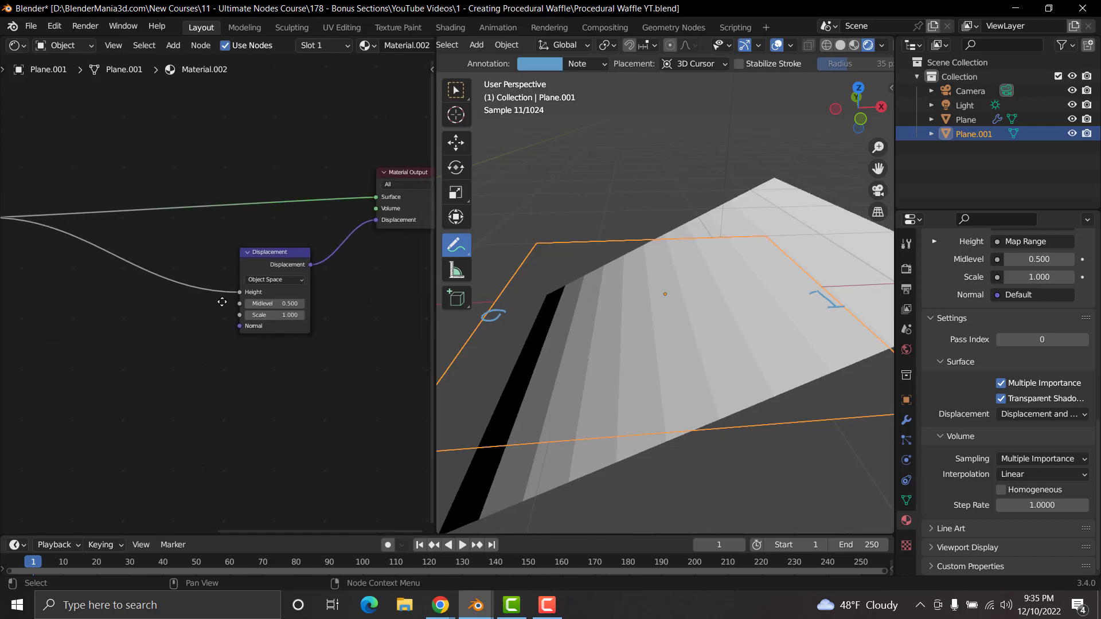
middle_click_drag(679, 375, 690, 339)
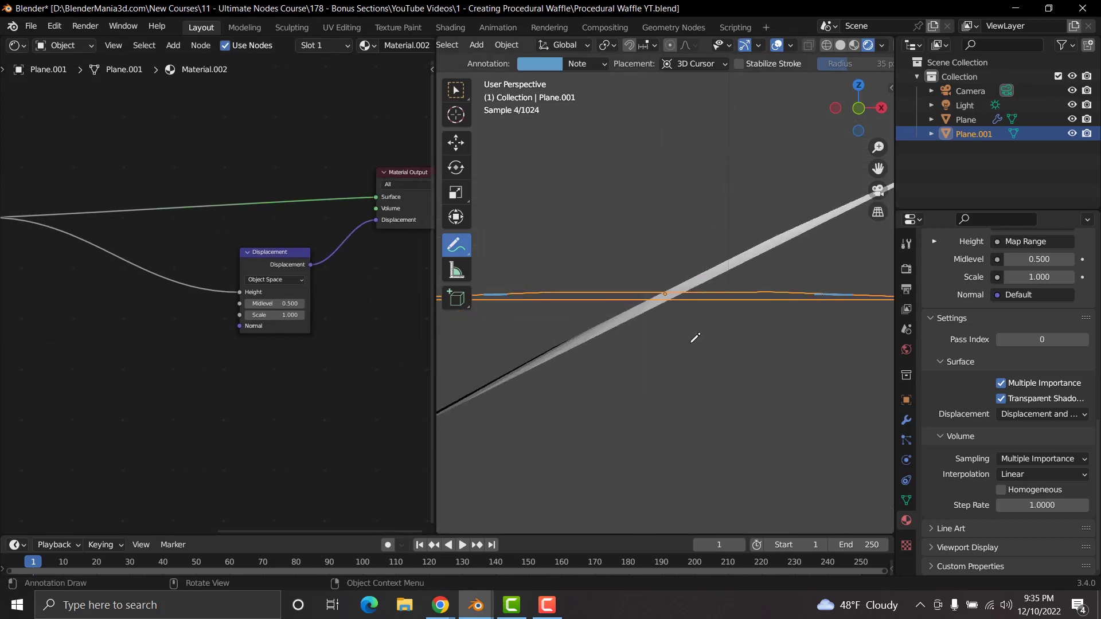
Step: Add a Subdivision Surface modifier to the plane with 6 viewport levels and the Simple type
left_click(906, 421)
left_click(983, 265)
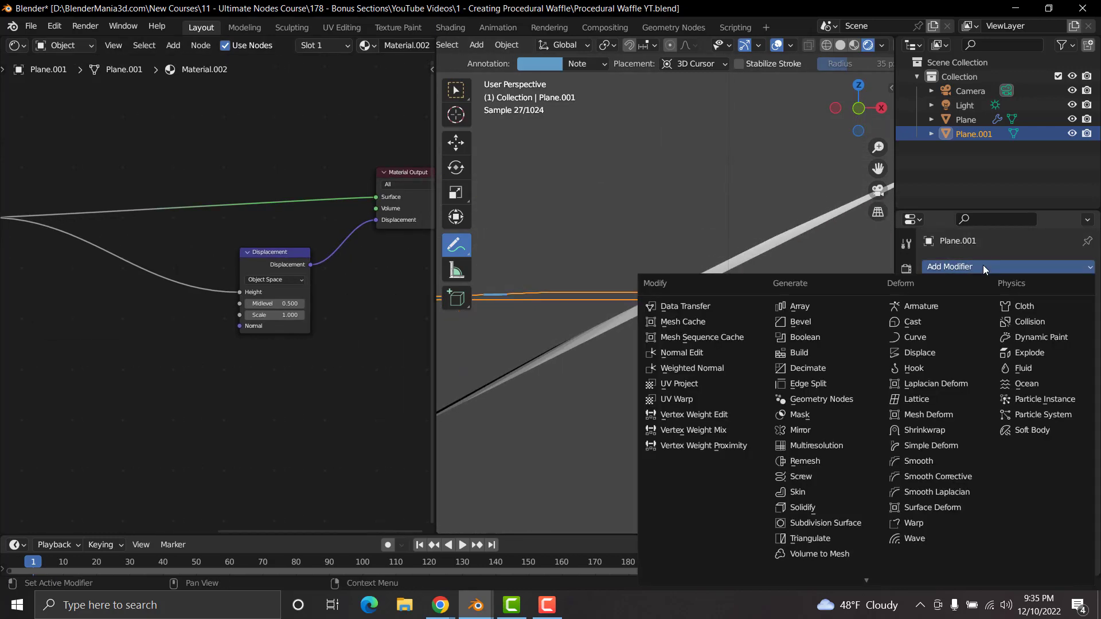
left_click(855, 524)
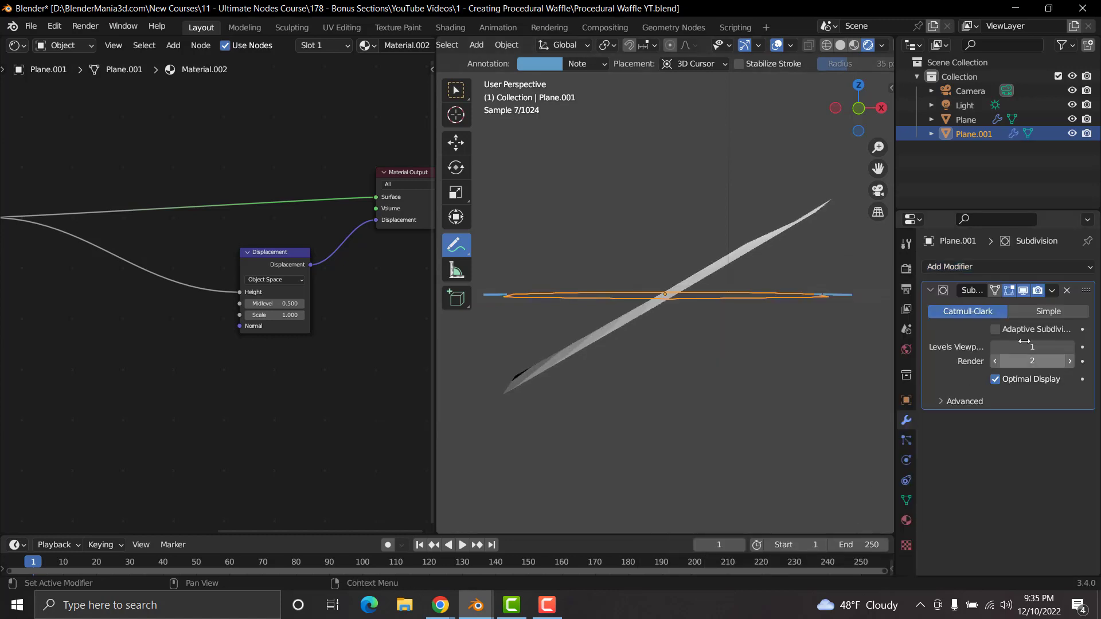
left_click_drag(1063, 346, 1079, 347)
left_click(1070, 347)
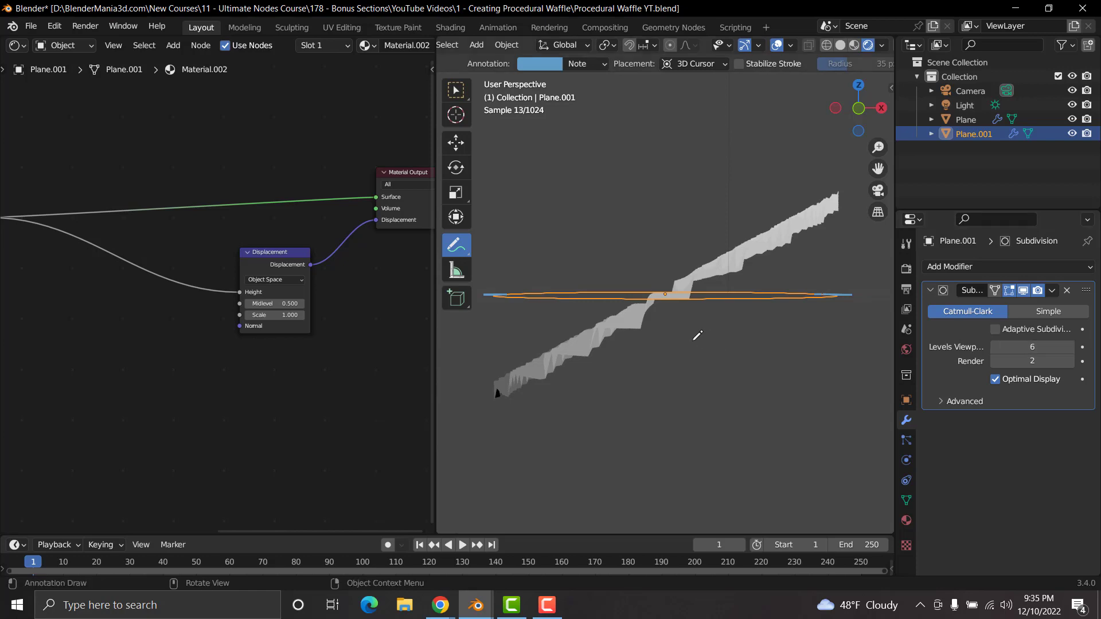
mouse_move(748, 345)
middle_mouse_down()
mouse_move(710, 351)
mouse_move(740, 344)
middle_mouse_up()
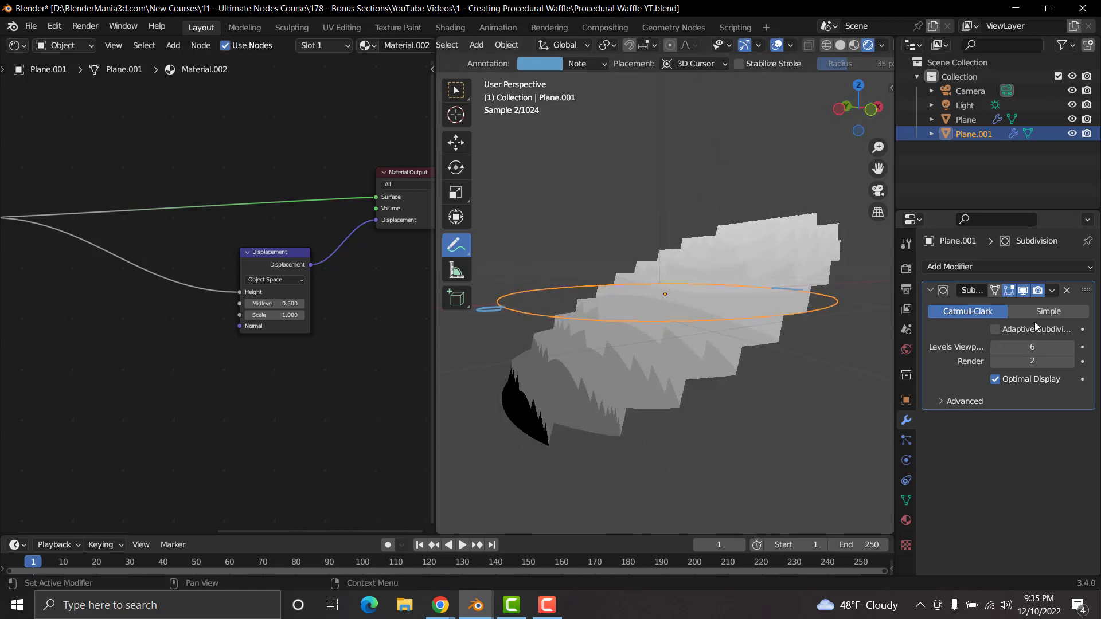
left_click(1048, 312)
middle_click_drag(678, 381, 675, 357)
middle_click_drag(574, 365, 577, 324)
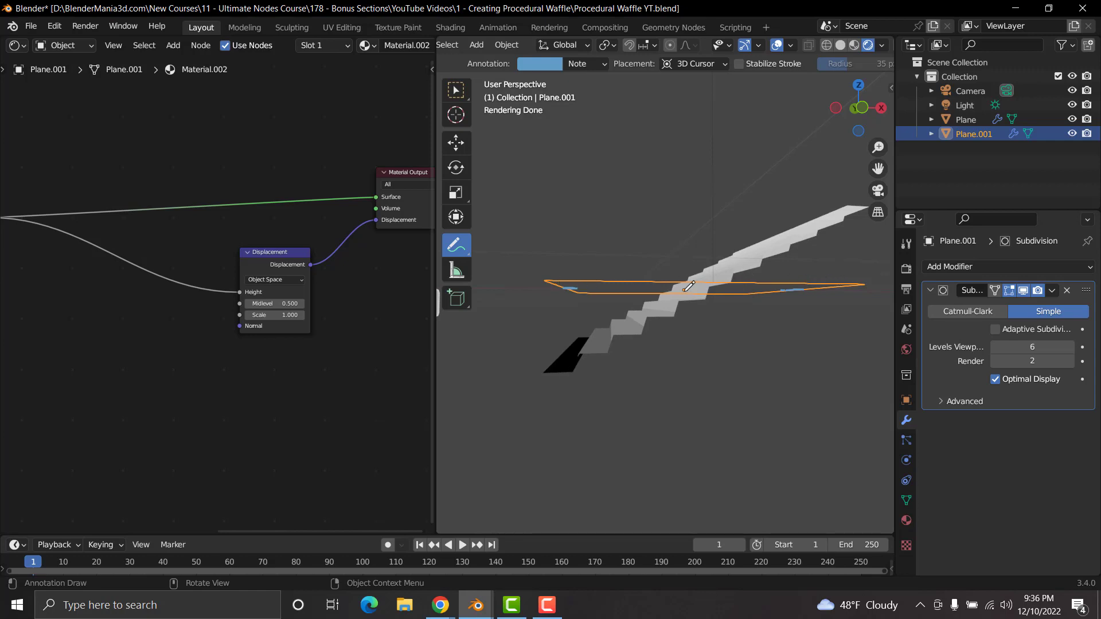
middle_click_drag(777, 263, 791, 243)
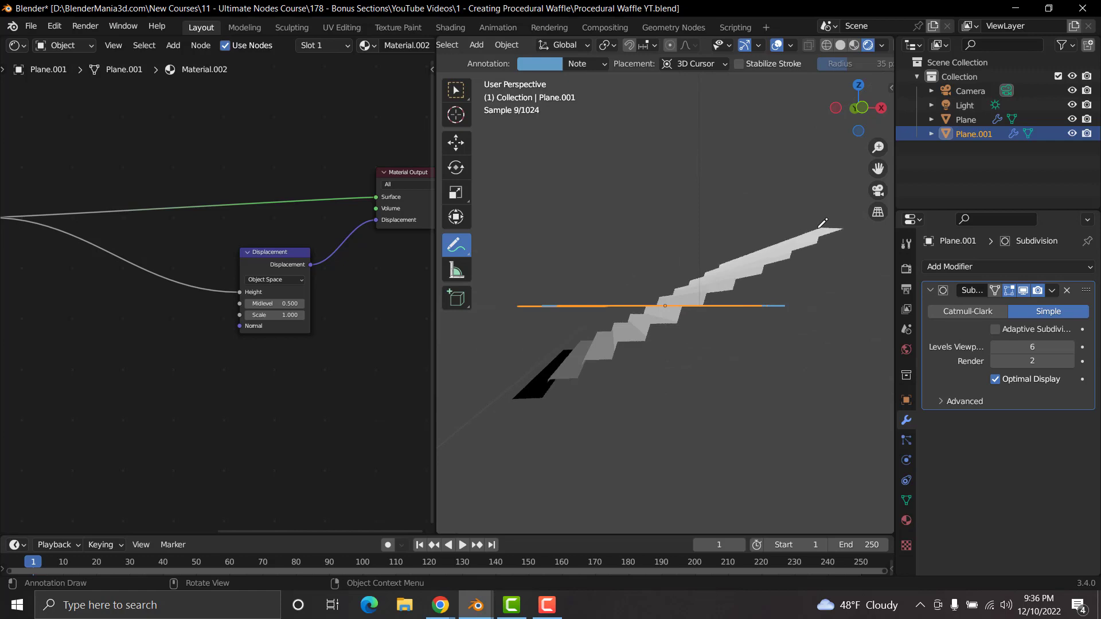
Step: Erase the 0 and 1 annotations from the plane
left_click_drag(799, 296, 559, 305, "ctrl")
middle_click_drag(118, 322, 254, 366)
scroll(352, 338, "up", 3)
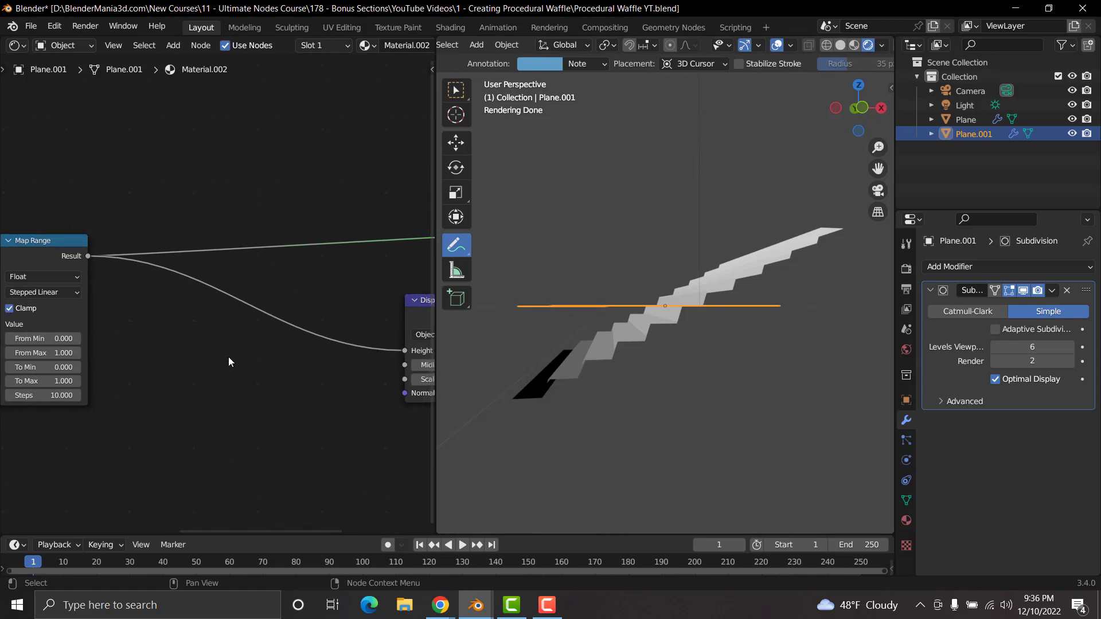
Step: Annotate the displaced plane's steps in order with the values 0, .1, .2 and so on up to 1
middle_click_drag(591, 332, 556, 348)
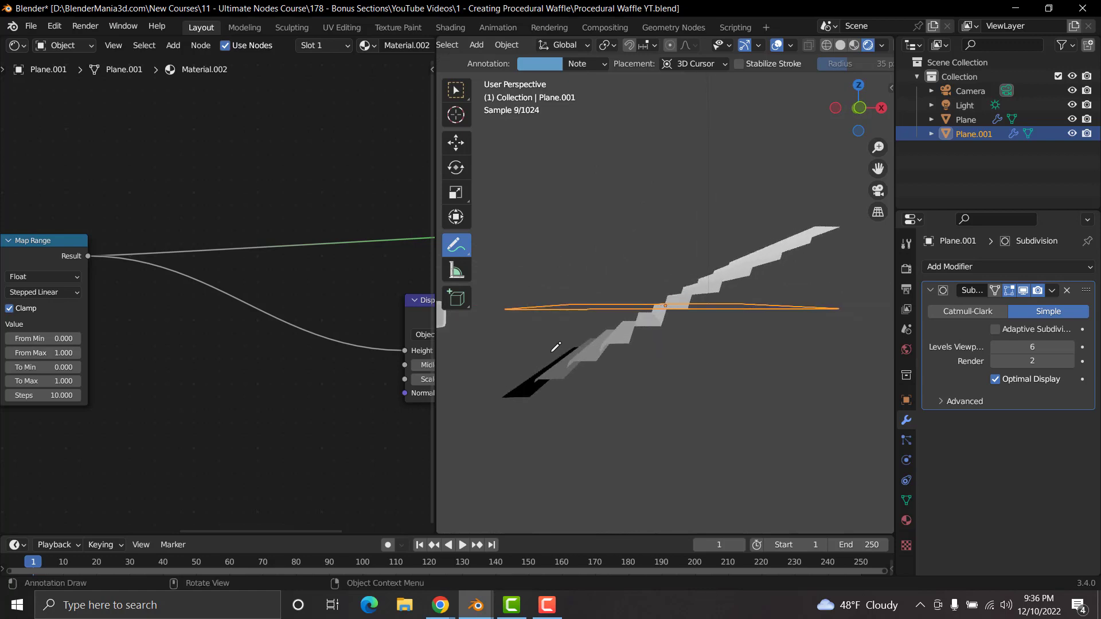
mouse_move(361, 364)
middle_mouse_down()
mouse_move(300, 366)
mouse_move(351, 377)
middle_mouse_up()
middle_click_drag(607, 350, 617, 347)
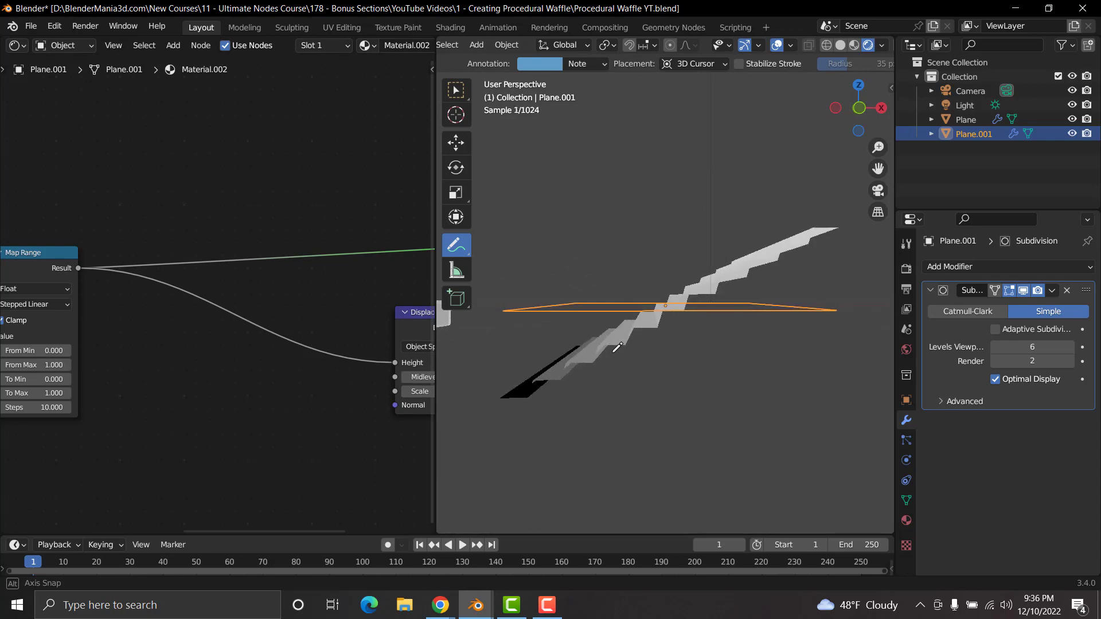
middle_click_drag(536, 360, 545, 361)
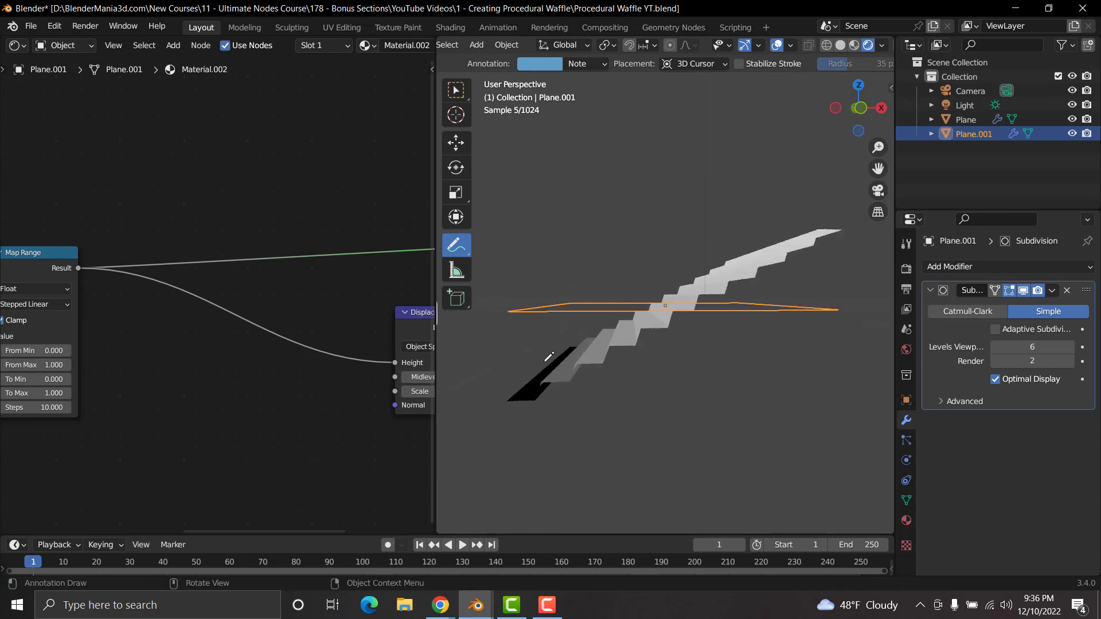
left_click_drag(534, 361, 546, 359)
left_click_drag(649, 310, 657, 328)
middle_click_drag(705, 301, 689, 298)
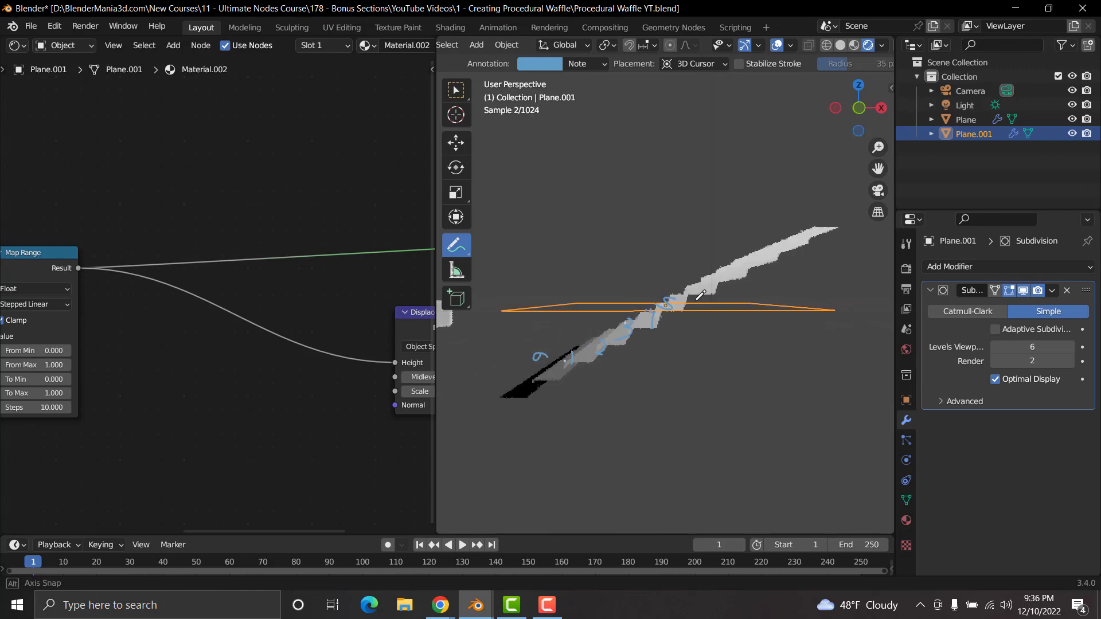
left_click_drag(688, 284, 684, 296)
middle_click_drag(689, 291, 689, 278)
mouse_move(678, 281)
left_mouse_down()
mouse_move(681, 298)
mouse_move(709, 293)
mouse_move(707, 275)
left_mouse_up()
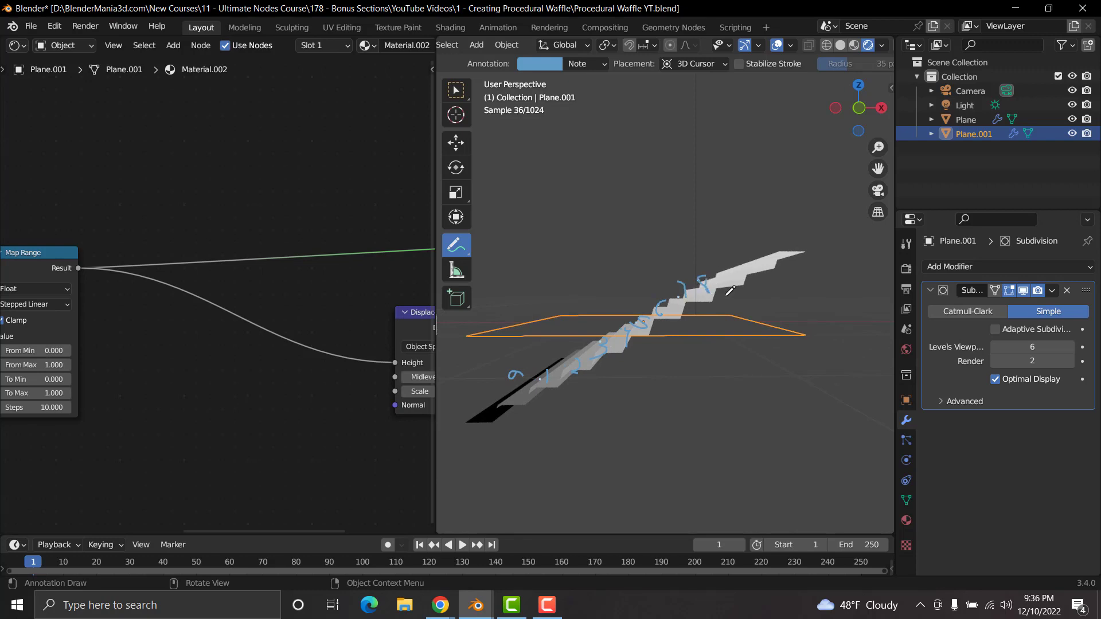
middle_click_drag(725, 294, 686, 310, "shift")
mouse_move(686, 279)
left_mouse_down()
mouse_move(683, 265)
mouse_move(686, 276)
mouse_move(721, 272)
left_mouse_up()
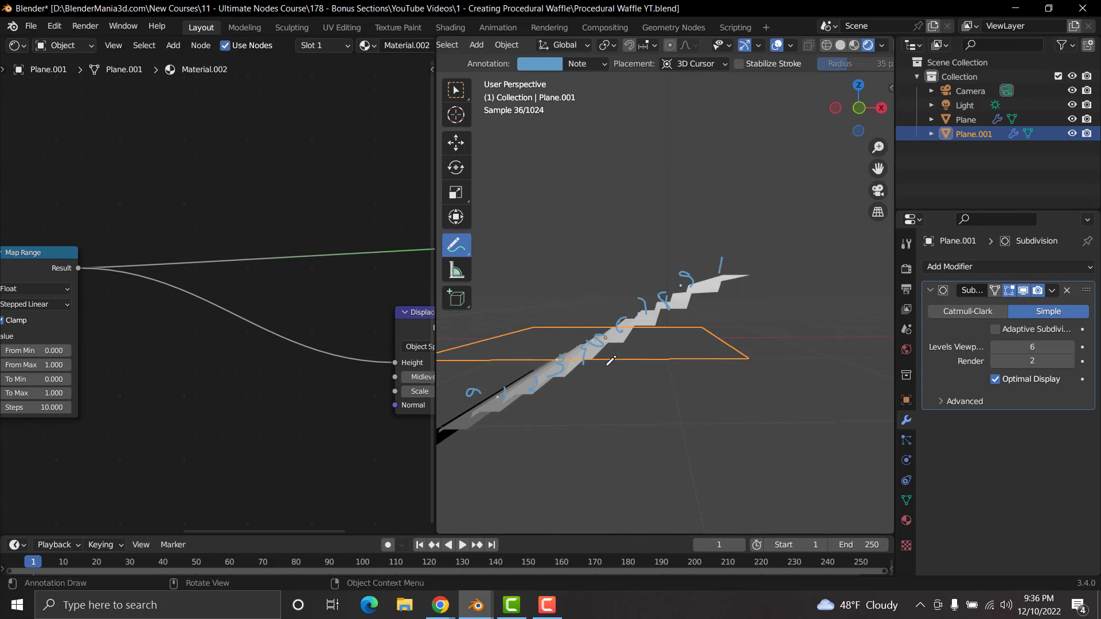
middle_click_drag(569, 394, 628, 377, "shift")
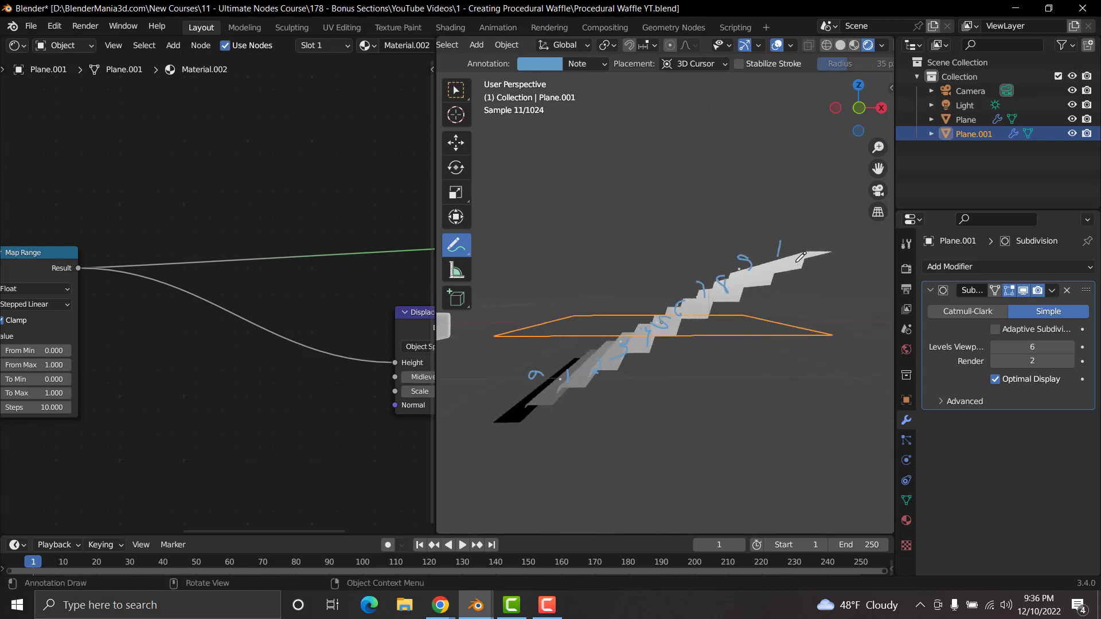
Step: Insert a Math node between the Map Range Result and the Displacement Height, and set its operation to Maximum
key("shift+a")
left_click(230, 357)
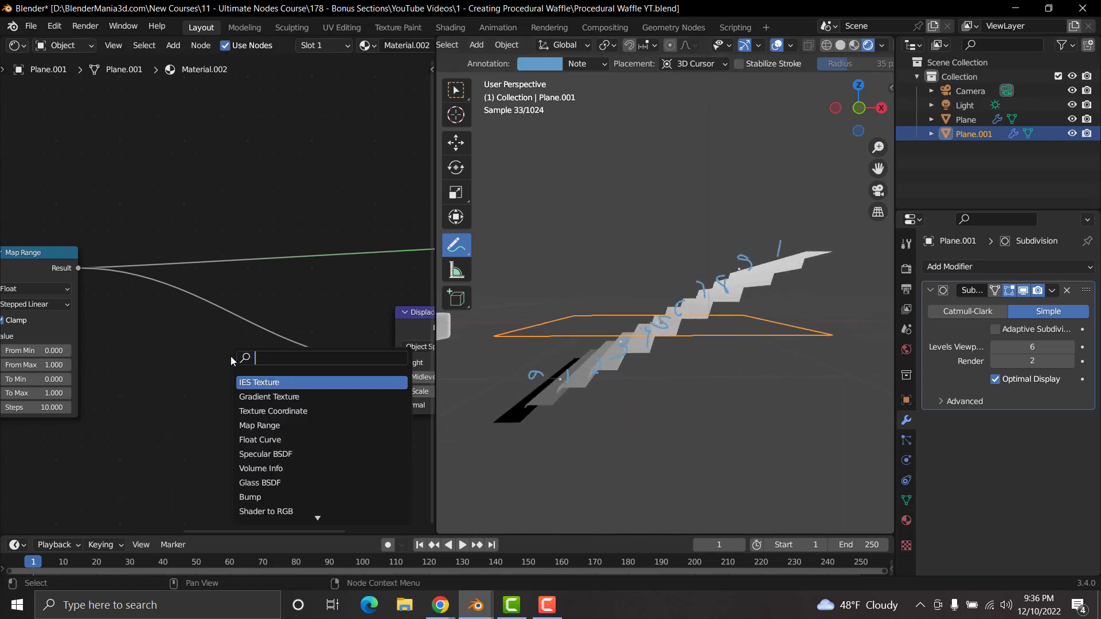
type("math")
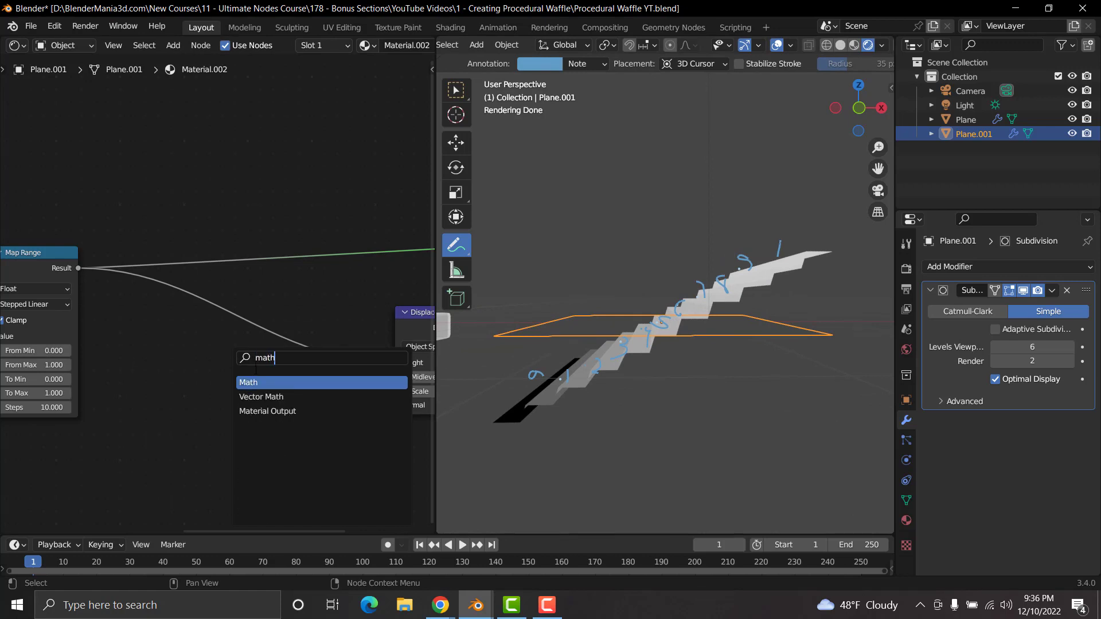
key("Return")
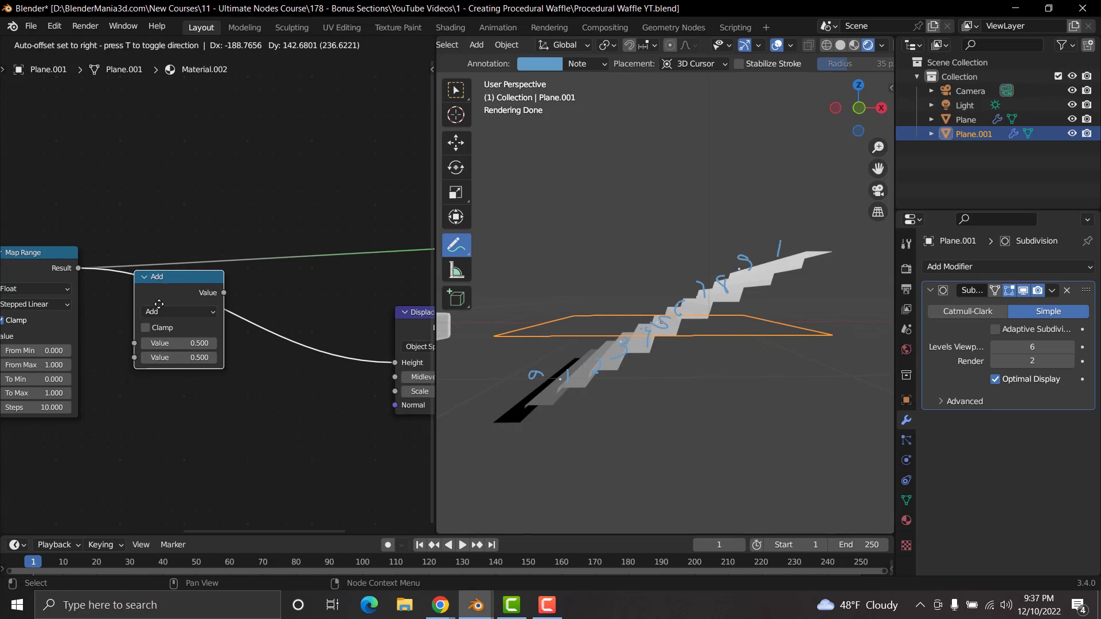
left_click(159, 304)
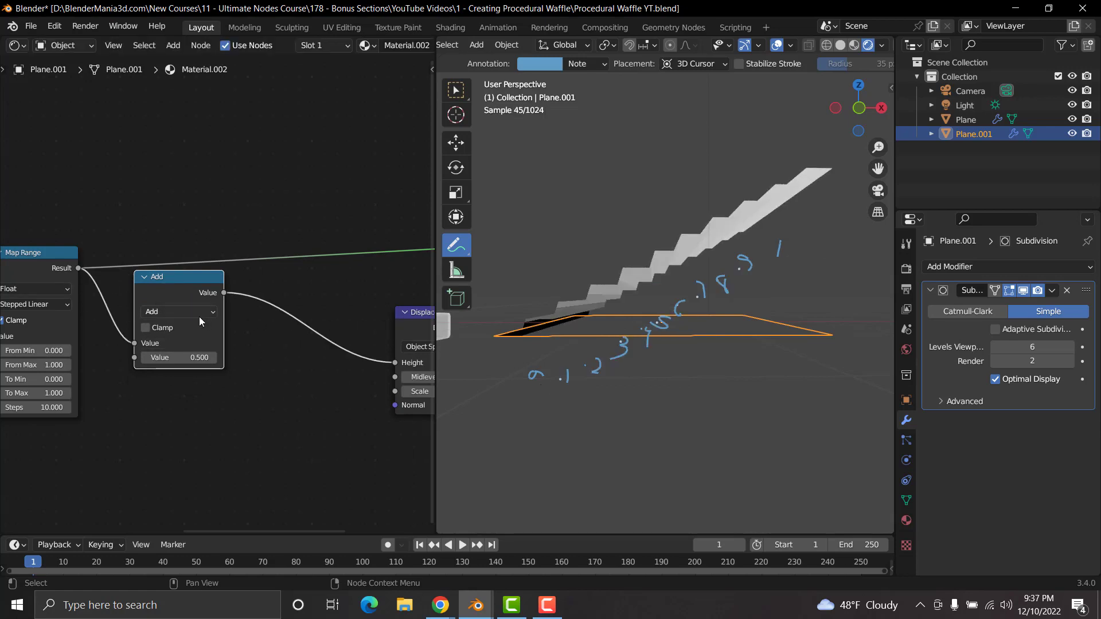
left_click(177, 313)
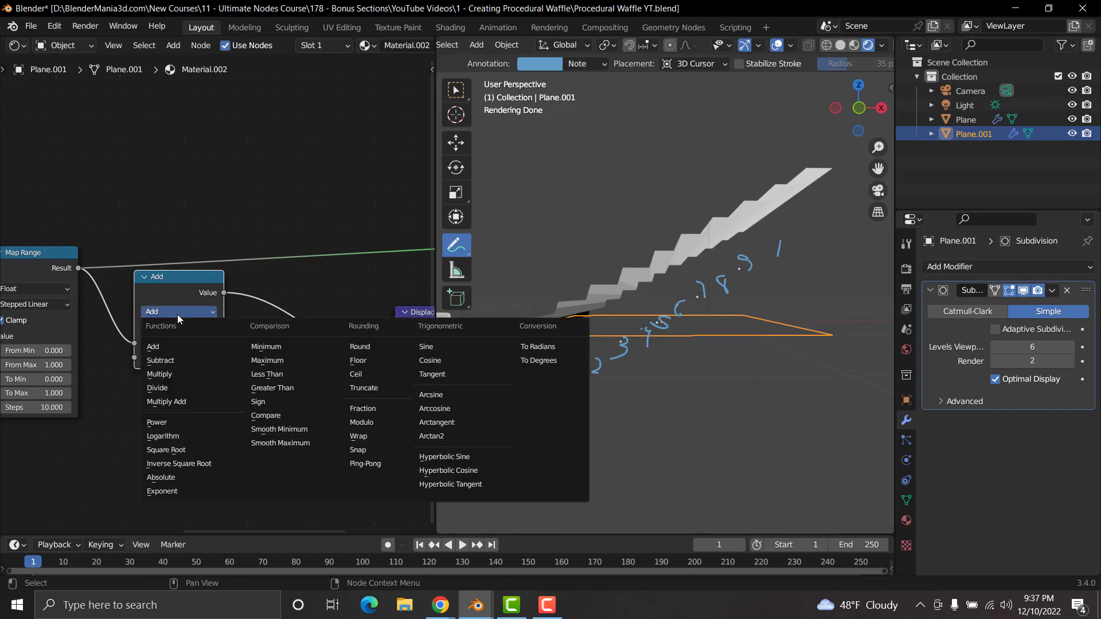
left_click(275, 360)
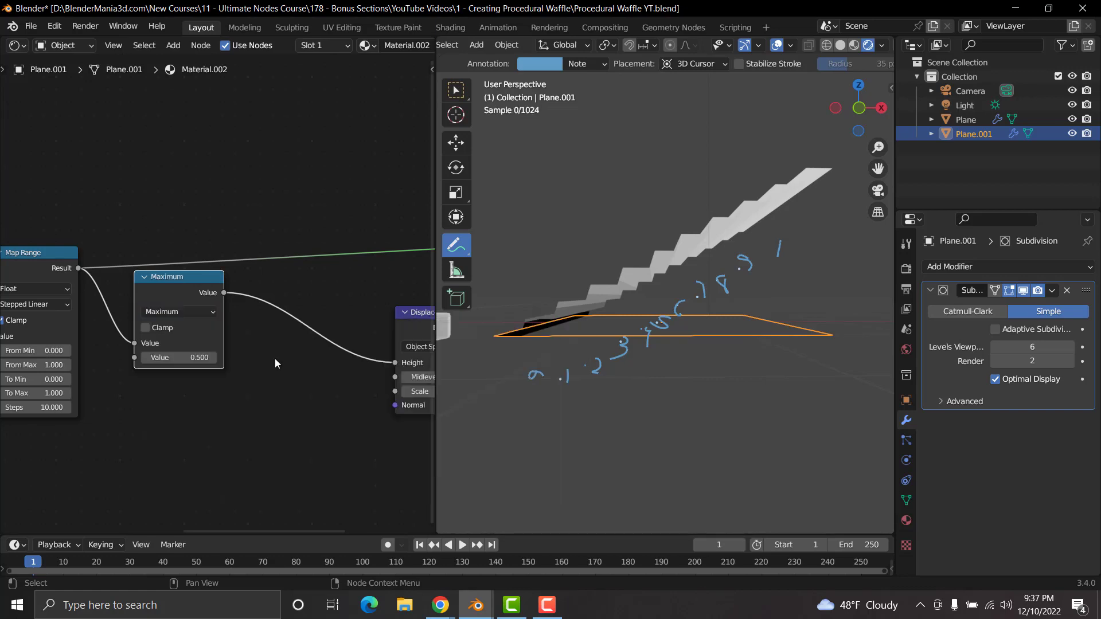
left_click(287, 134)
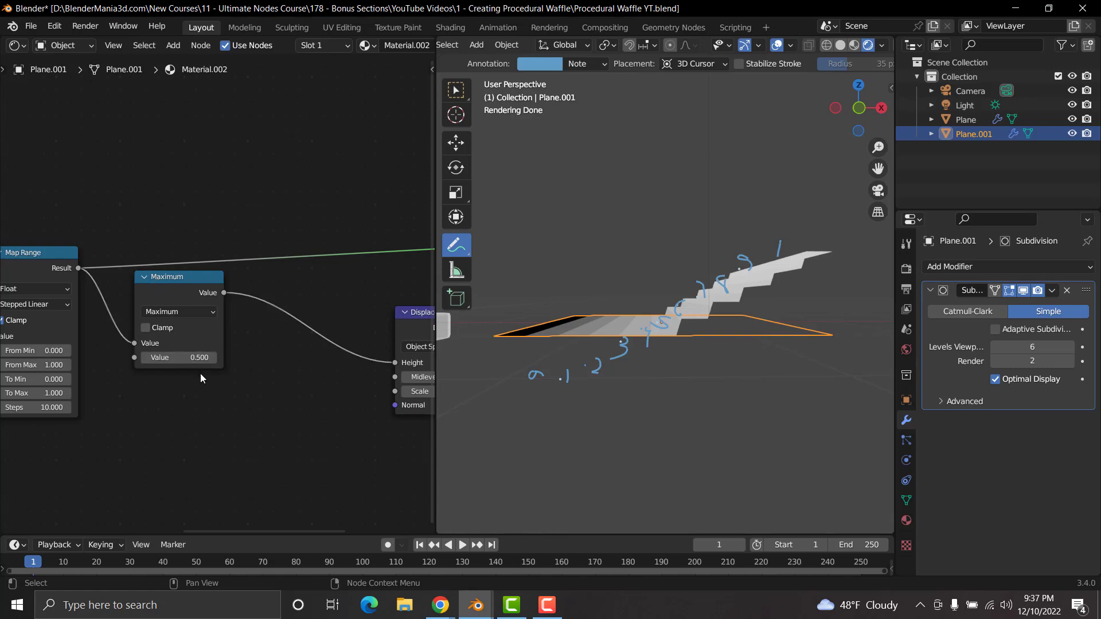
Step: Lower the Maximum node's second value in 0.1 increments to 0 while comparing the plane with the annotated levels
scroll(201, 374, "up", 2)
middle_click_drag(187, 378, 255, 354)
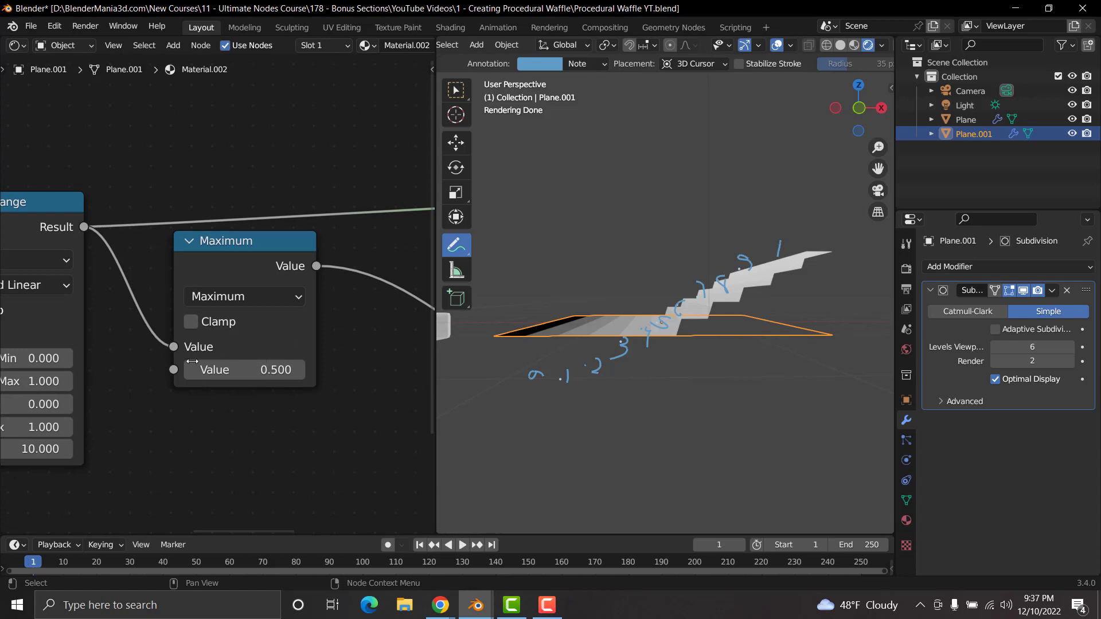
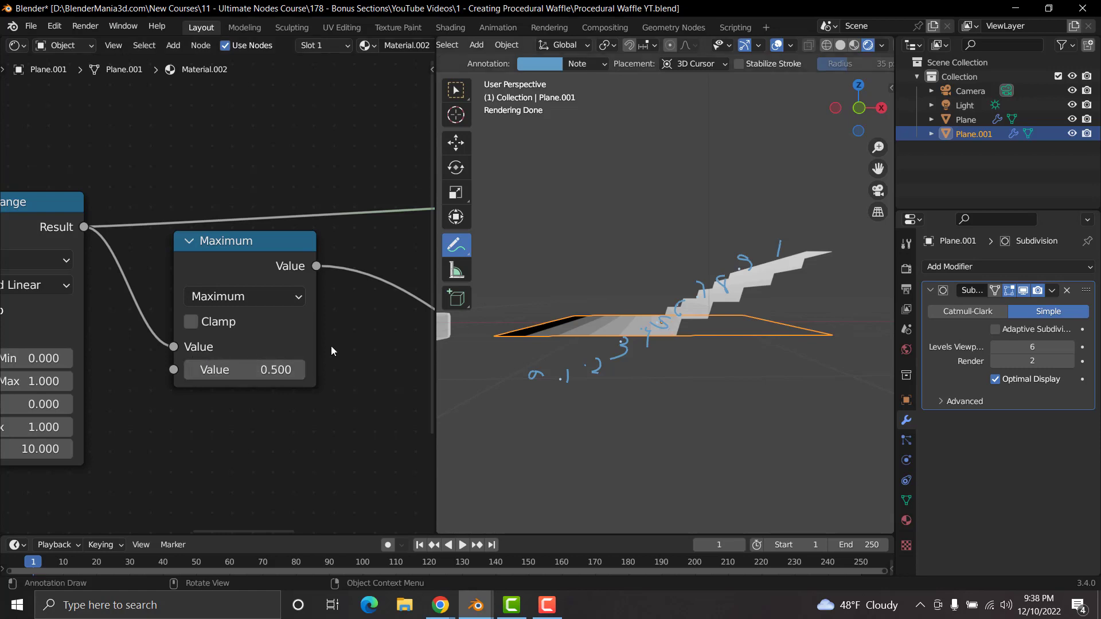
scroll(759, 339, "up", 1)
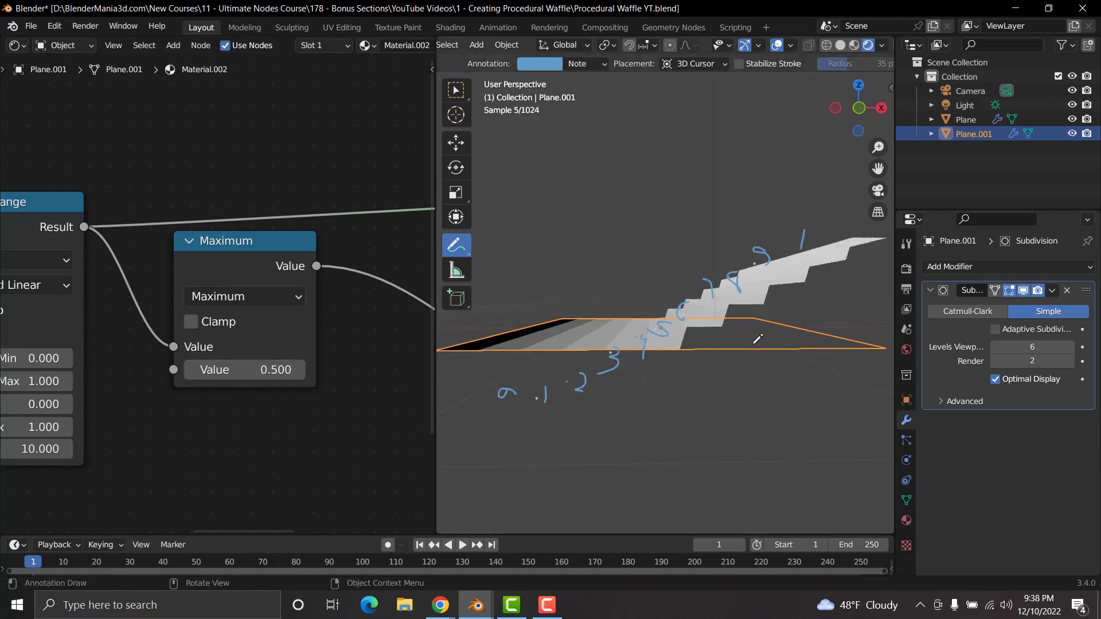
middle_click_drag(735, 328, 713, 333, "shift")
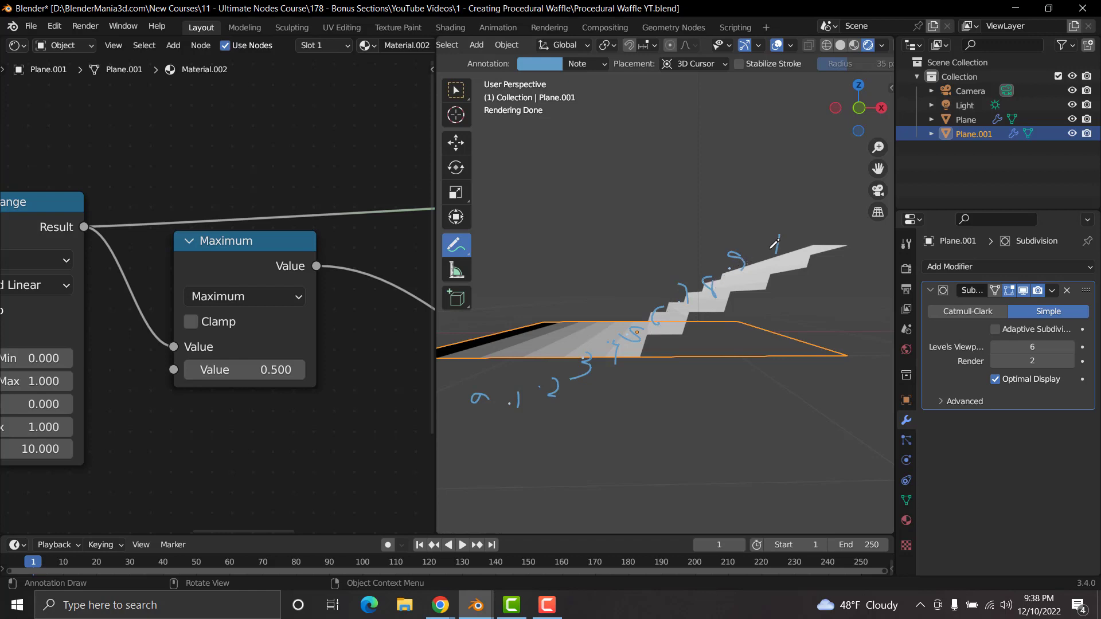
left_click(191, 373)
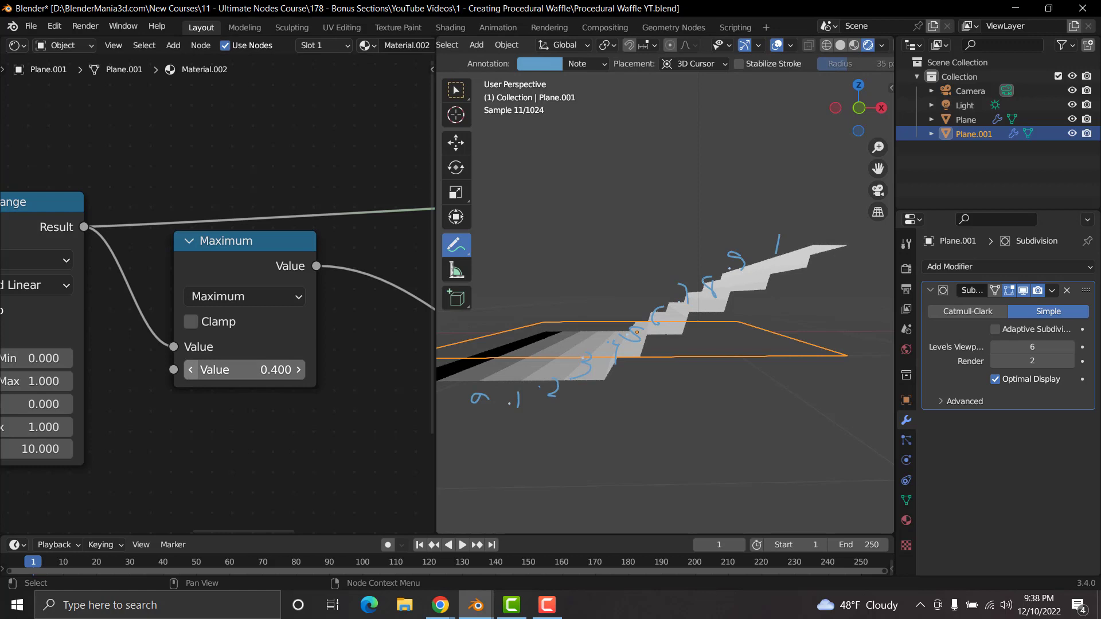
left_click(191, 371)
left_click(191, 370)
left_click(191, 370)
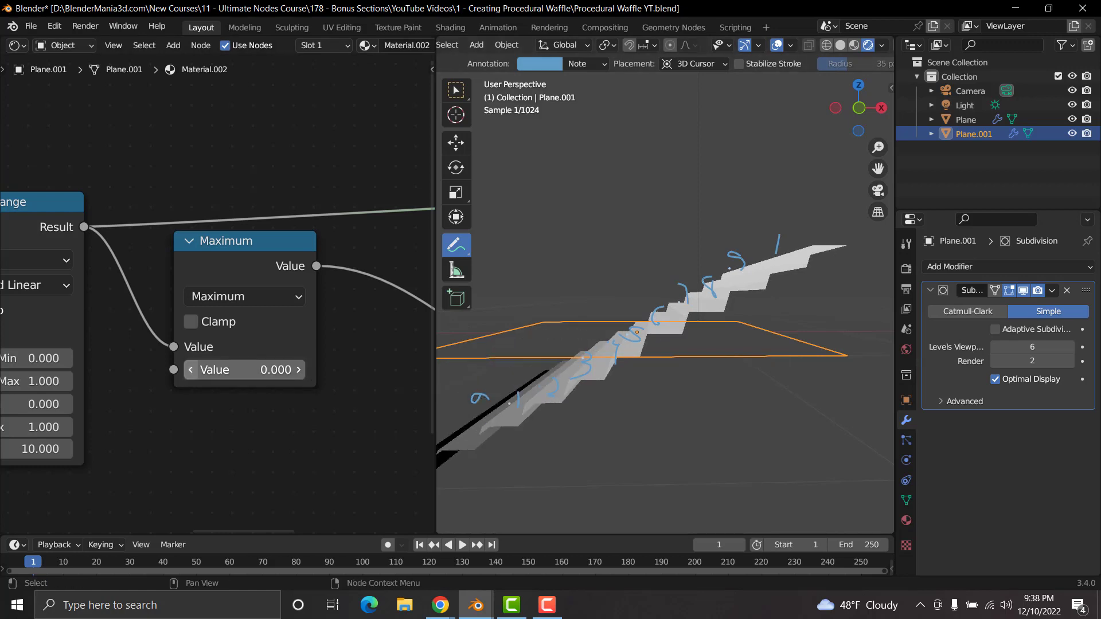
left_click(191, 370)
scroll(599, 389, "down", 1)
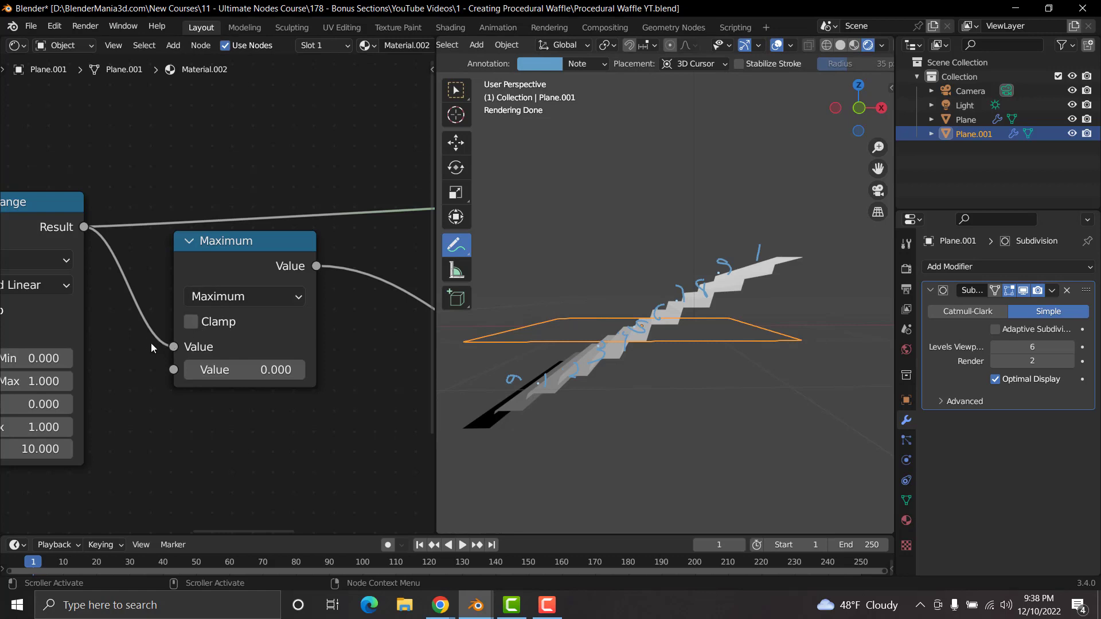
Step: Set the Maximum node's second value to 0.9 and check the plane's highest step
left_click(252, 367)
type(".9")
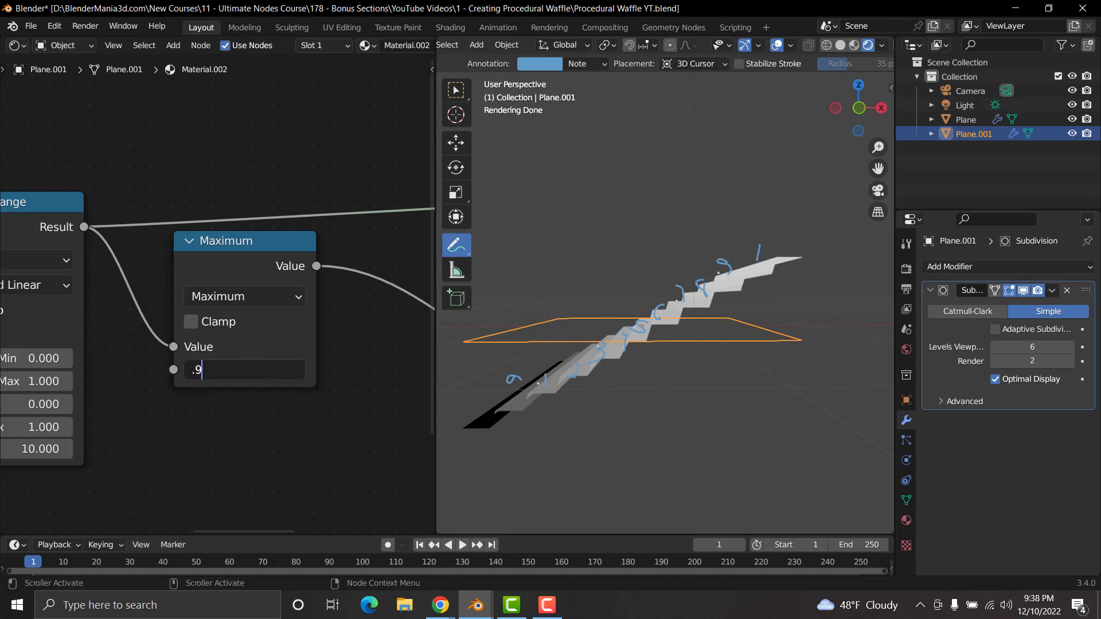
key("Return")
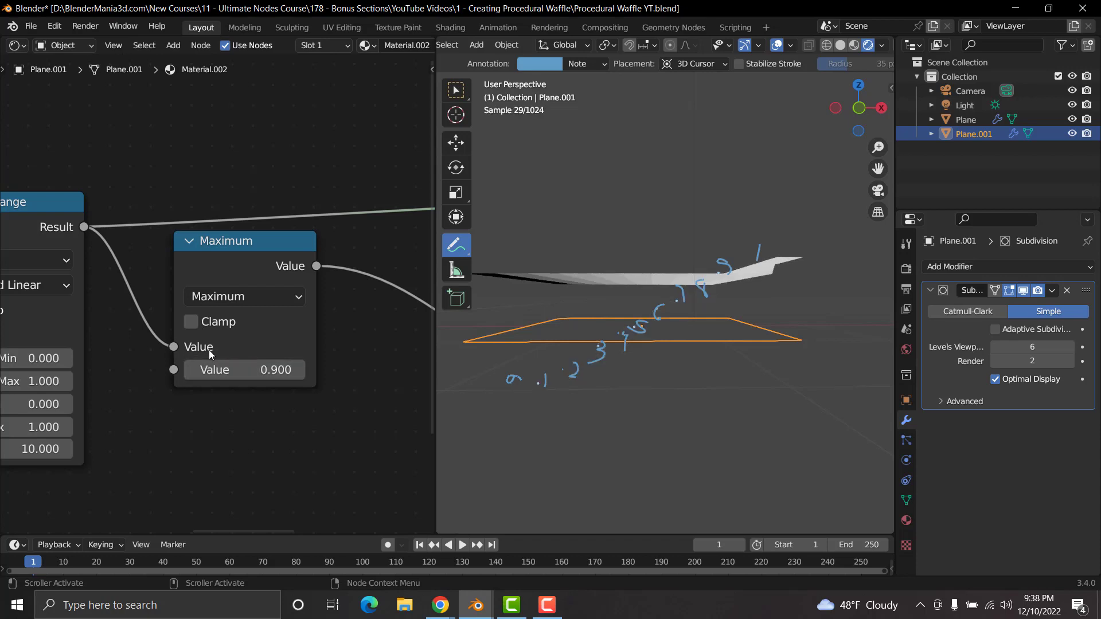
middle_click_drag(757, 261, 693, 297)
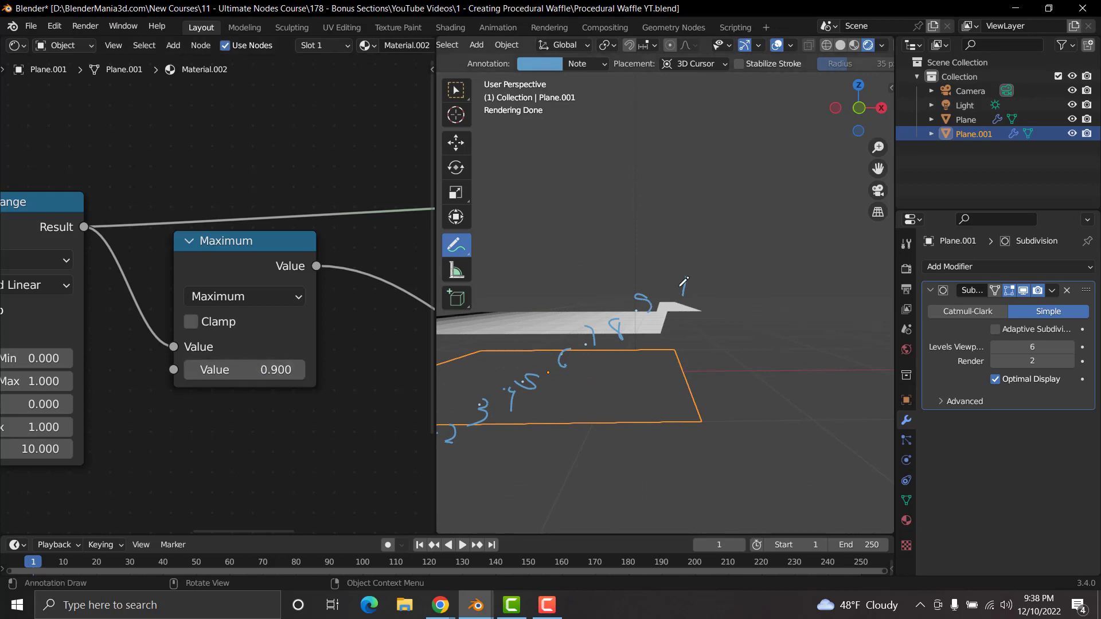
Step: Lower the Maximum node's second value through 0.6 and 0.4 down to 0, and finish with it at 0.1
left_click_drag(190, 370, 166, 369)
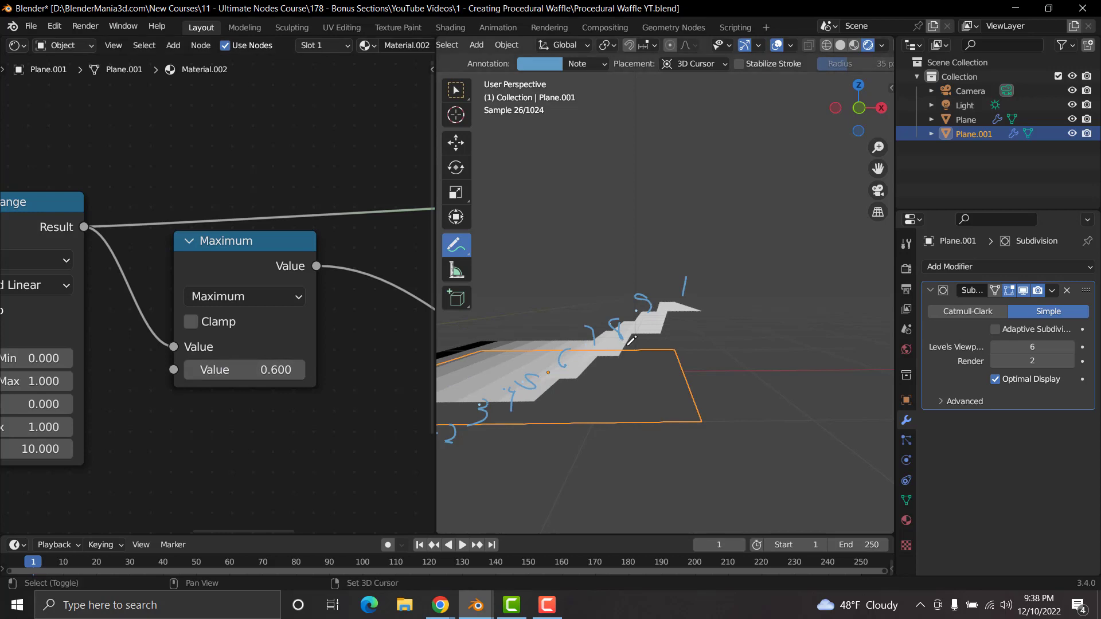
middle_click_drag(623, 345, 674, 316, "shift")
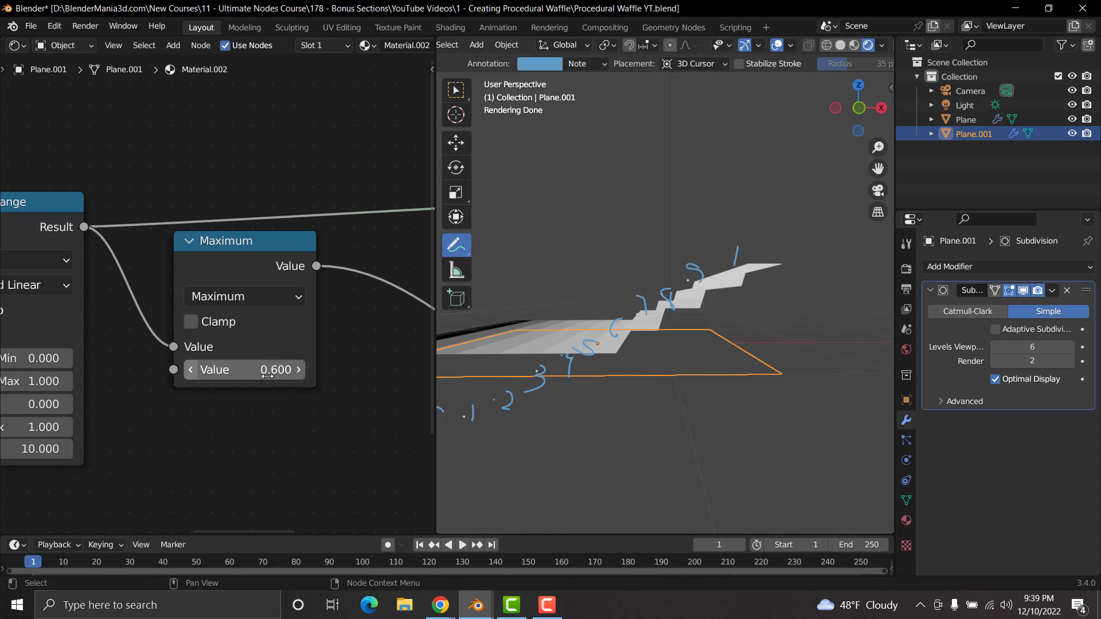
left_click(190, 370)
left_click(190, 370)
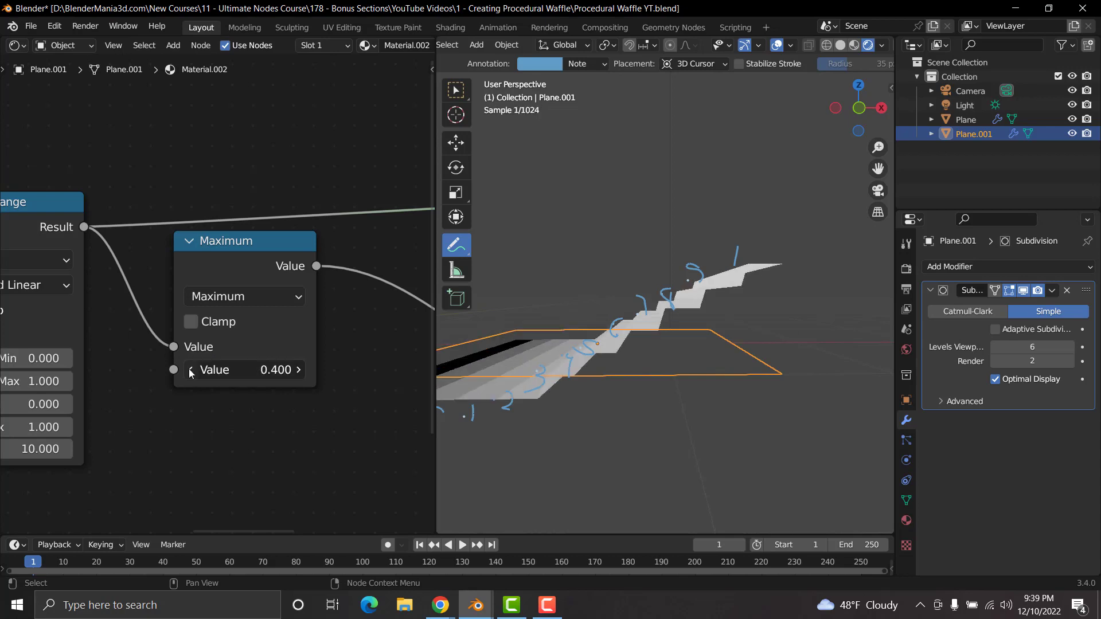
left_click(190, 369)
left_click(191, 370)
left_click(191, 370)
middle_click_drag(649, 362, 774, 299, "shift")
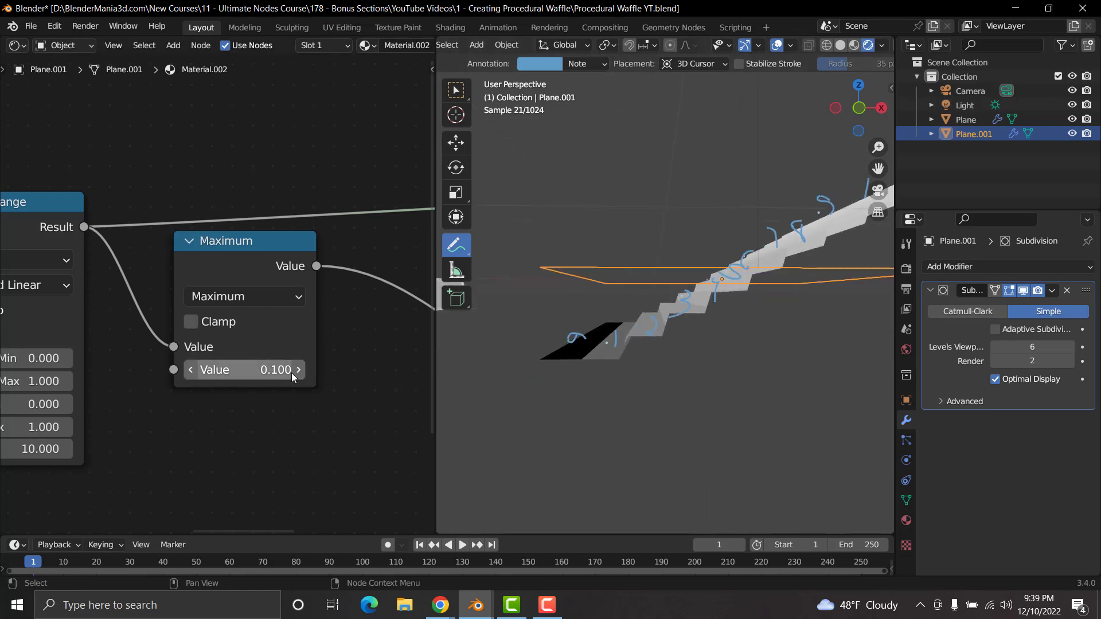
left_click(190, 370)
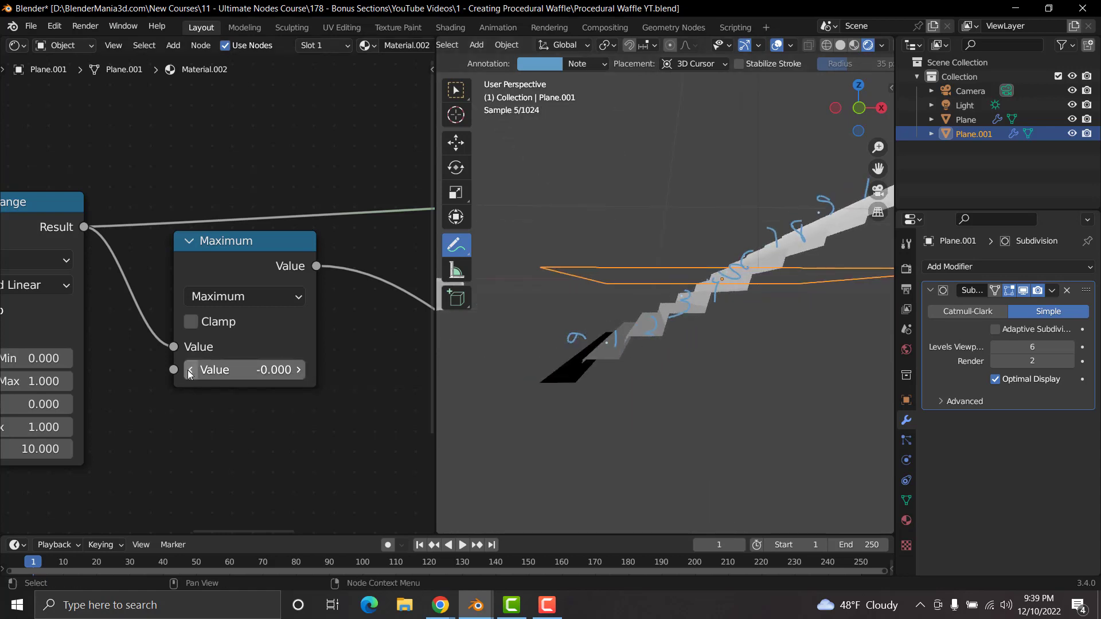
left_click(298, 369)
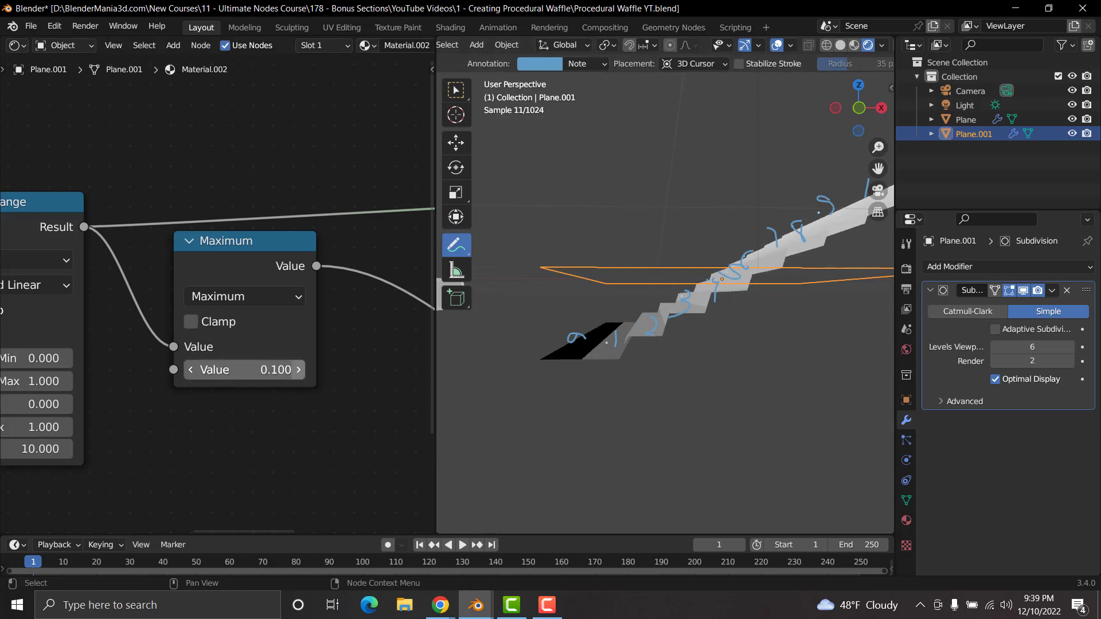
Step: Select the waffle plane with the Select Box tool and examine the displacement at its centre up close
middle_click_drag(681, 251, 628, 231)
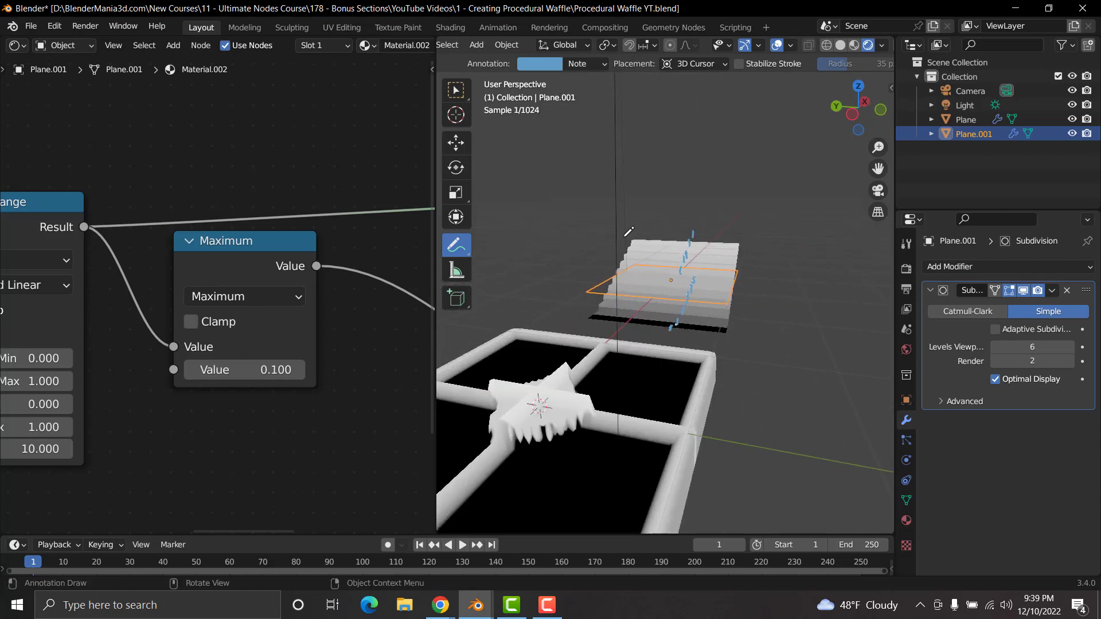
left_click(456, 90)
left_click(566, 432)
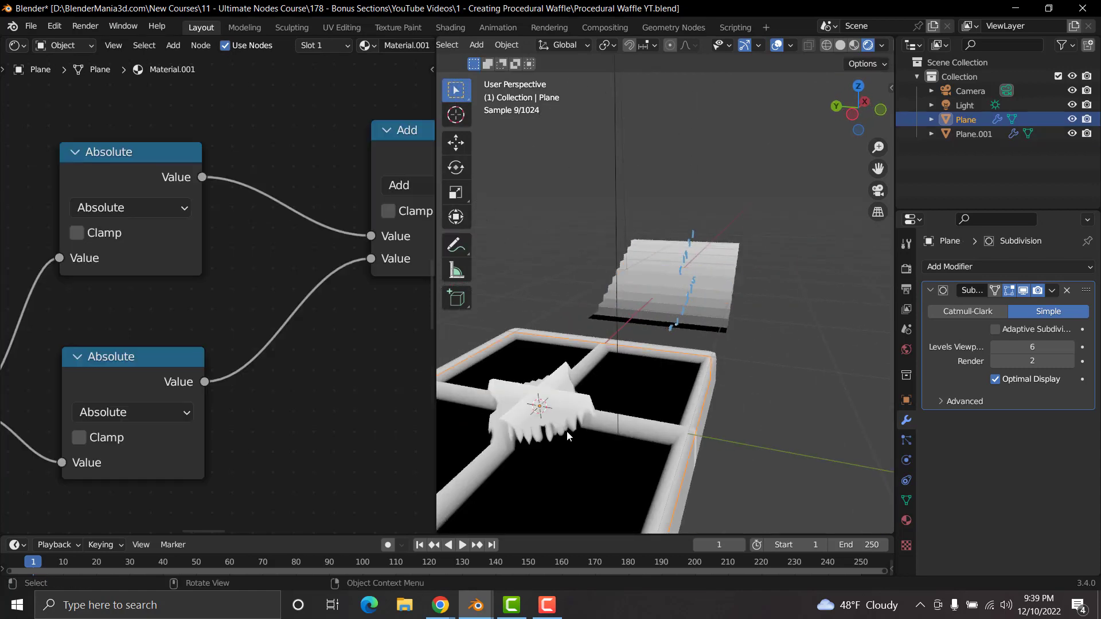
middle_click_drag(566, 431, 645, 356)
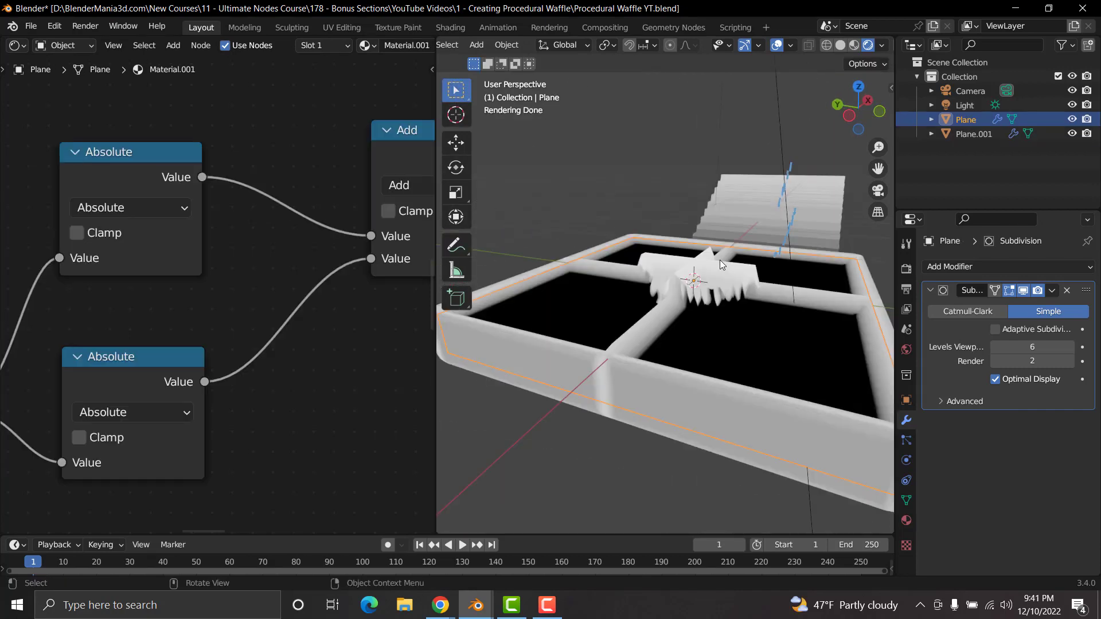
middle_click_drag(721, 260, 686, 258)
scroll(685, 258, "up", 6)
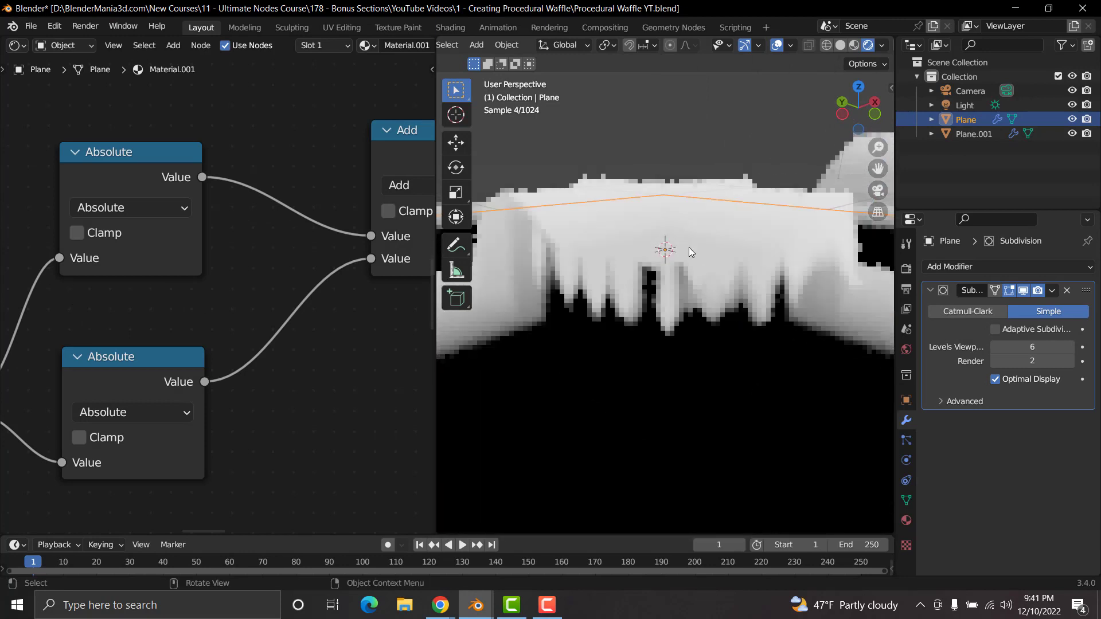
scroll(658, 263, "down", 6)
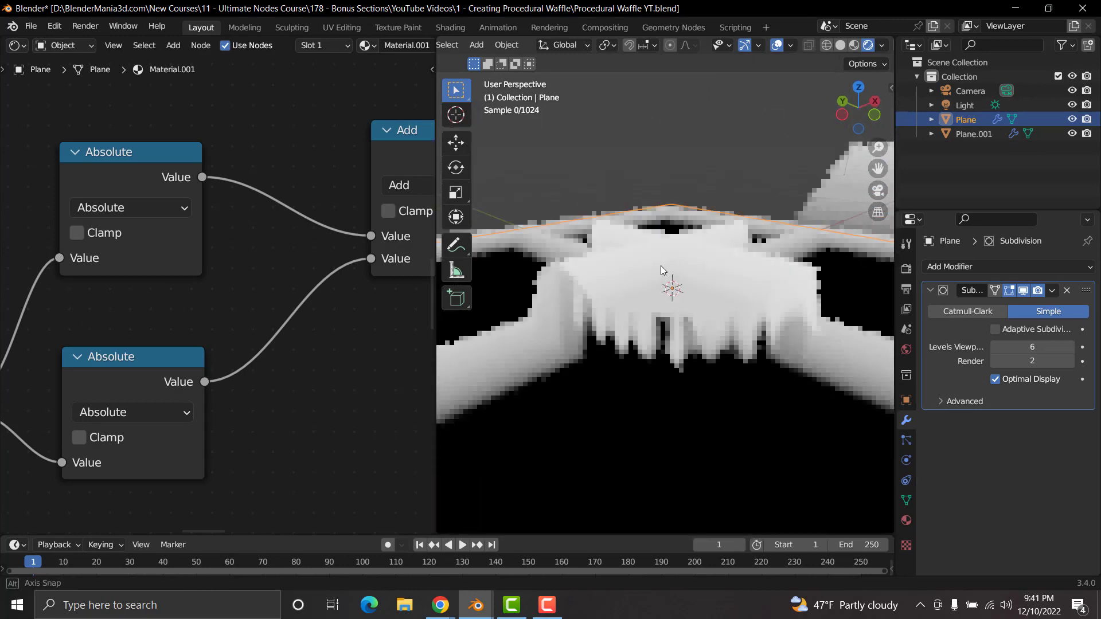
Step: Change the Add node that combines the two ColorRamp outputs to the Maximum operation
scroll(212, 321, "down", 6)
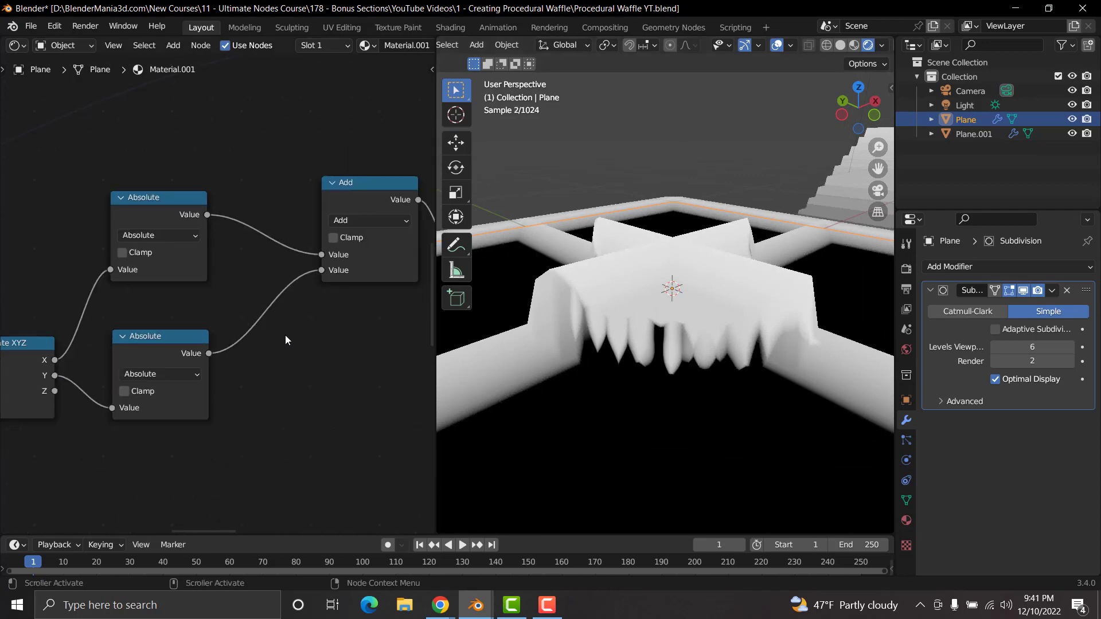
scroll(191, 291, "up", 3)
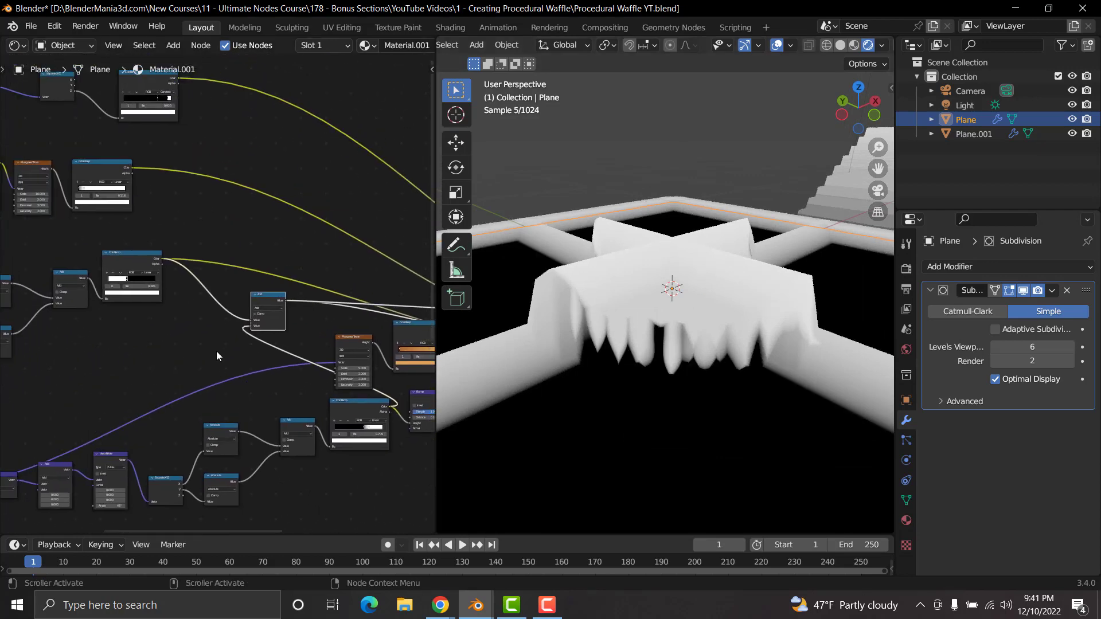
scroll(245, 350, "up", 2)
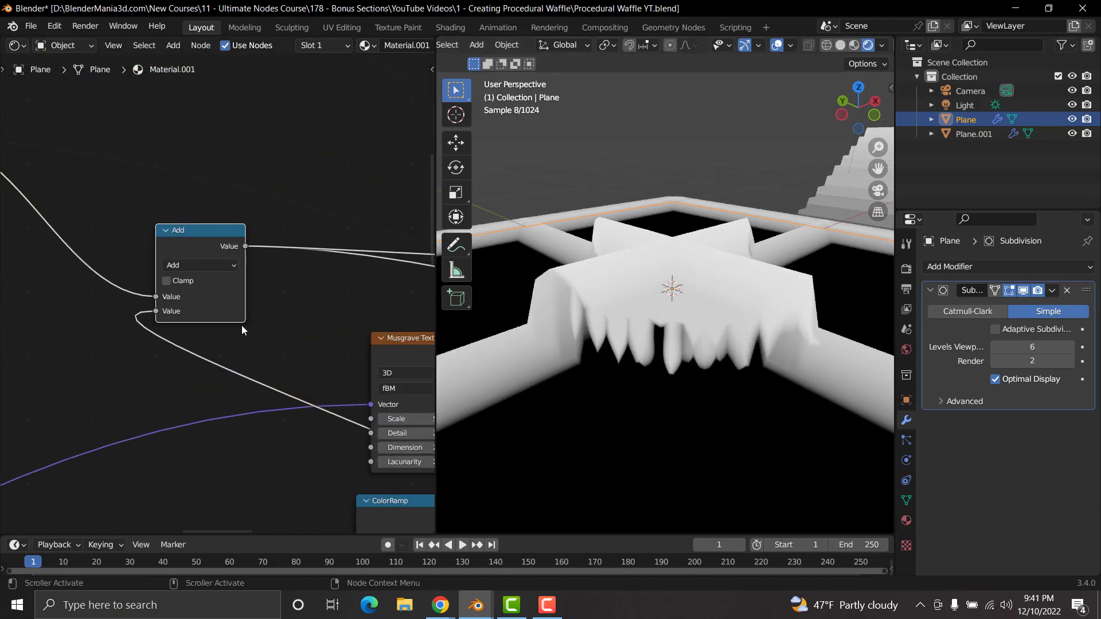
left_click(185, 265)
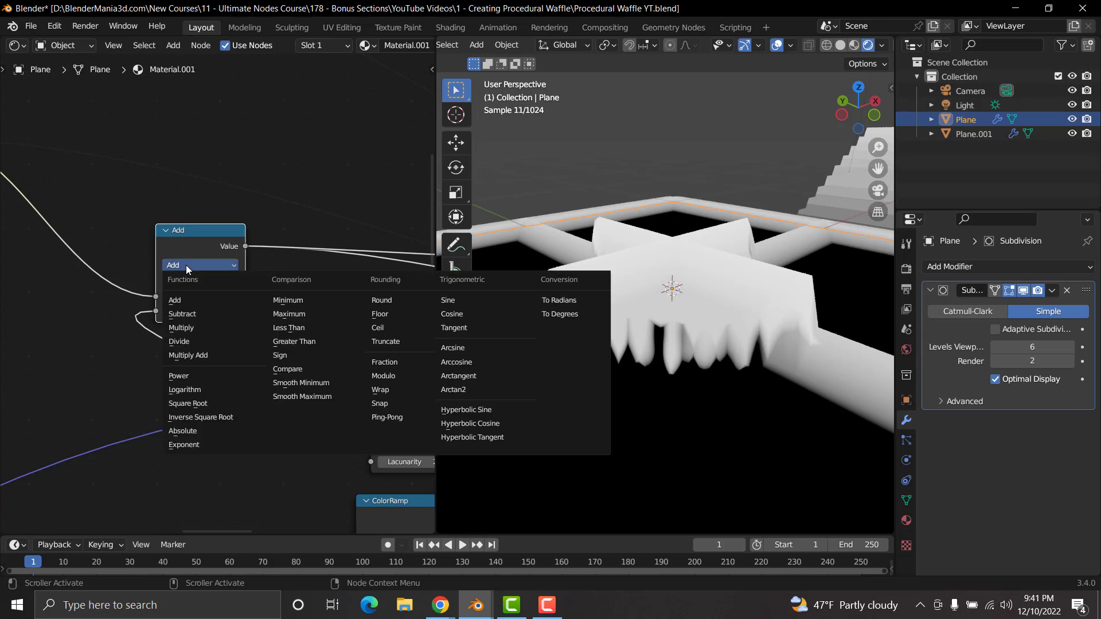
left_click(292, 315)
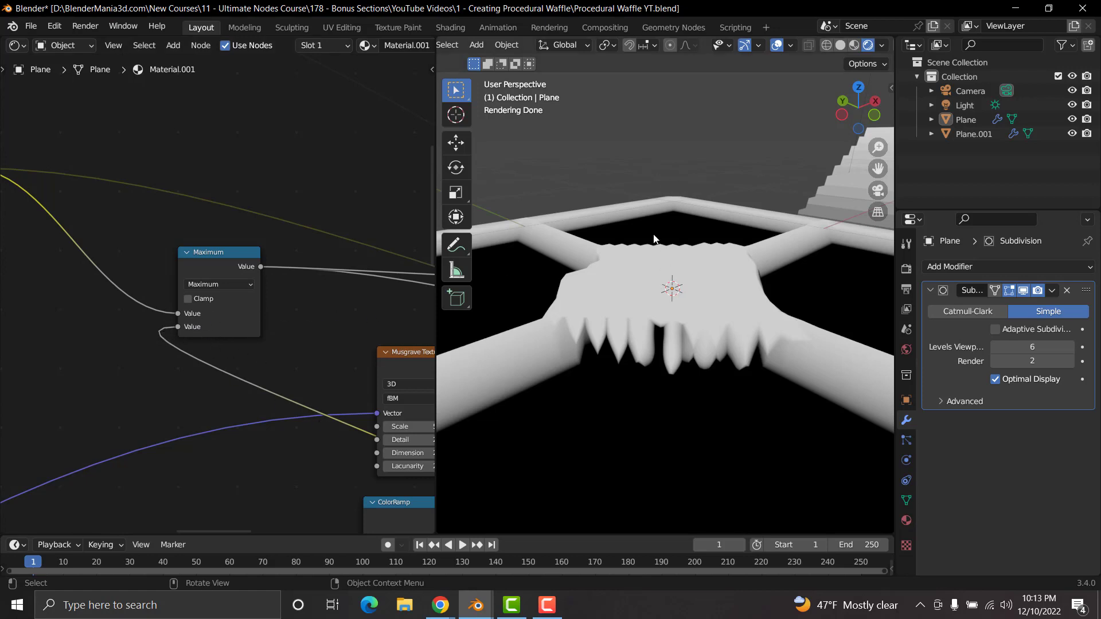
Step: Look through the camera and move it back about 0.75 m along its local Z axis
key("KP_0")
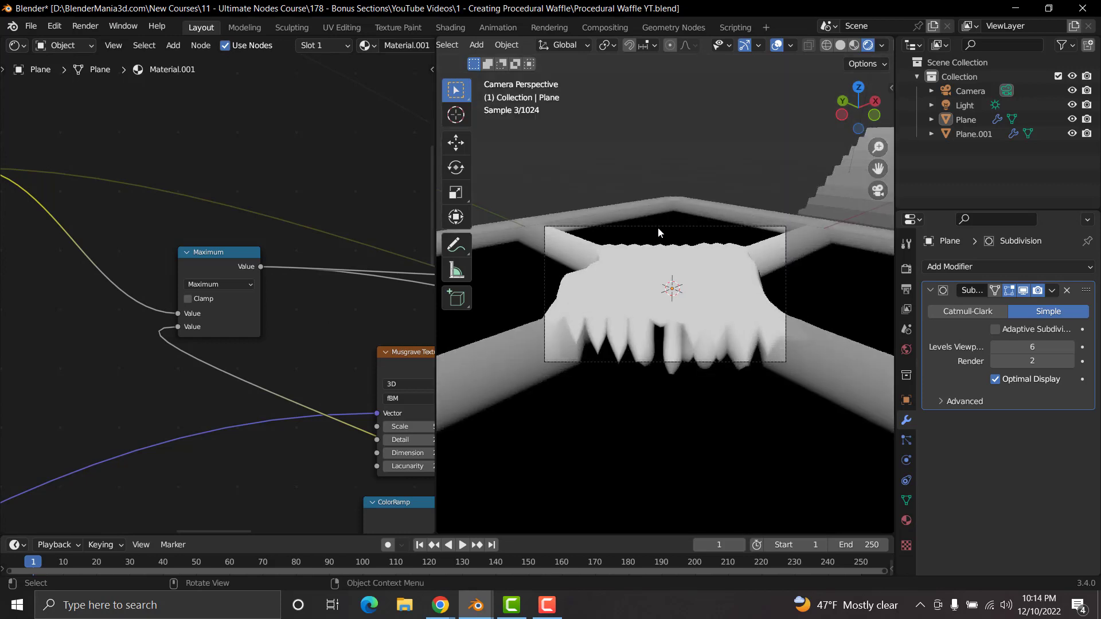
left_click(658, 228)
key("g")
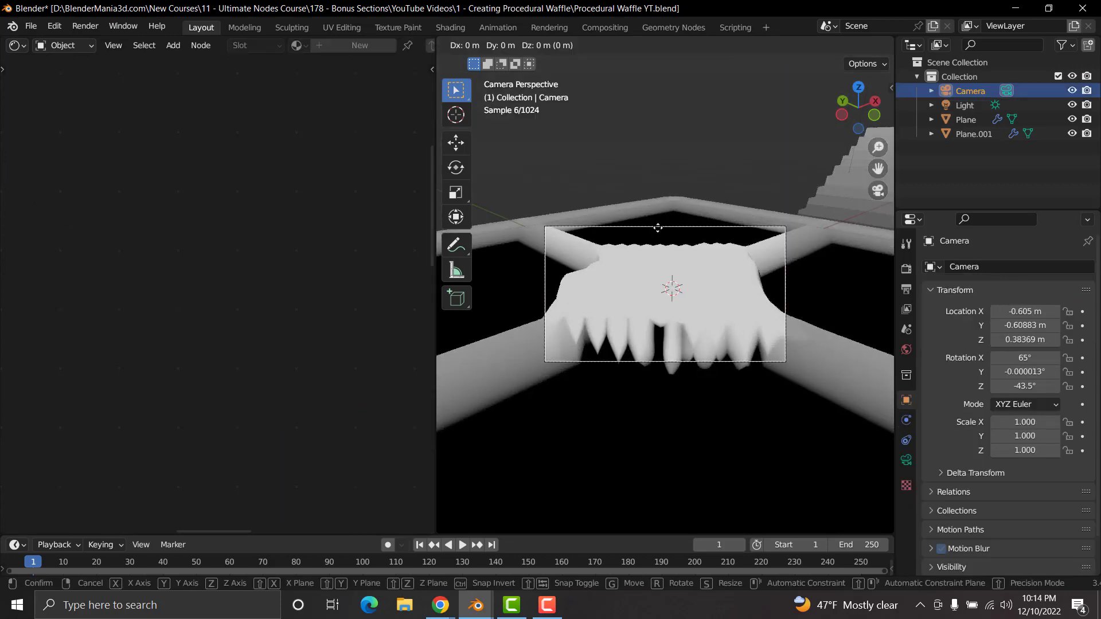
key("z")
key("z")
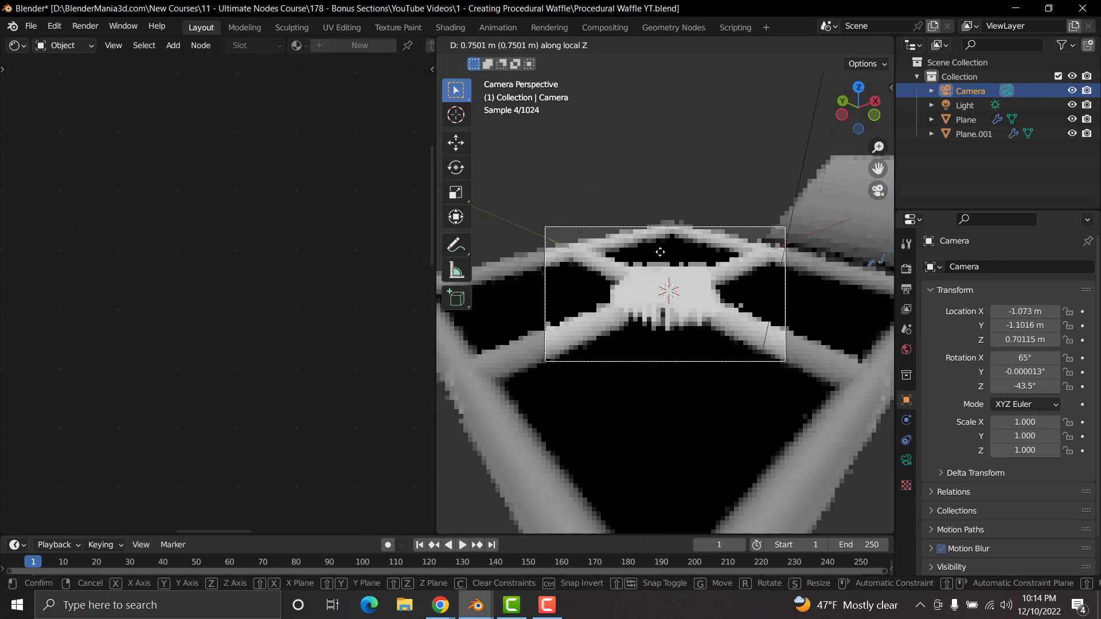
left_click(659, 252)
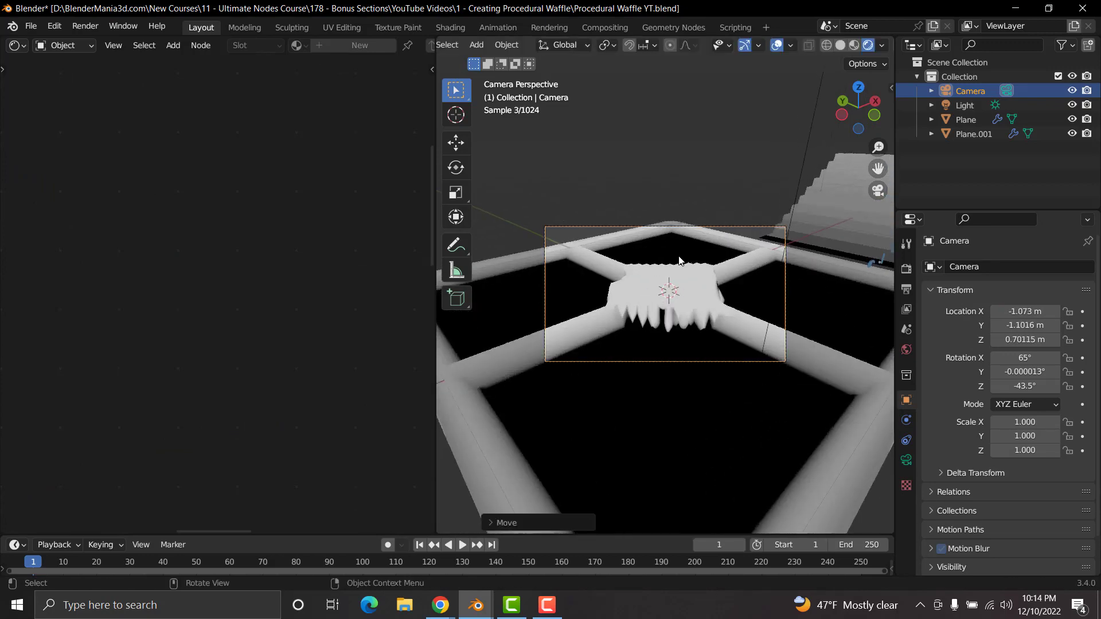
Step: Select the waffle plane and preview the output of the ColorRamp feeding the Maximum node's first value
left_click(723, 287)
scroll(210, 339, "down", 5)
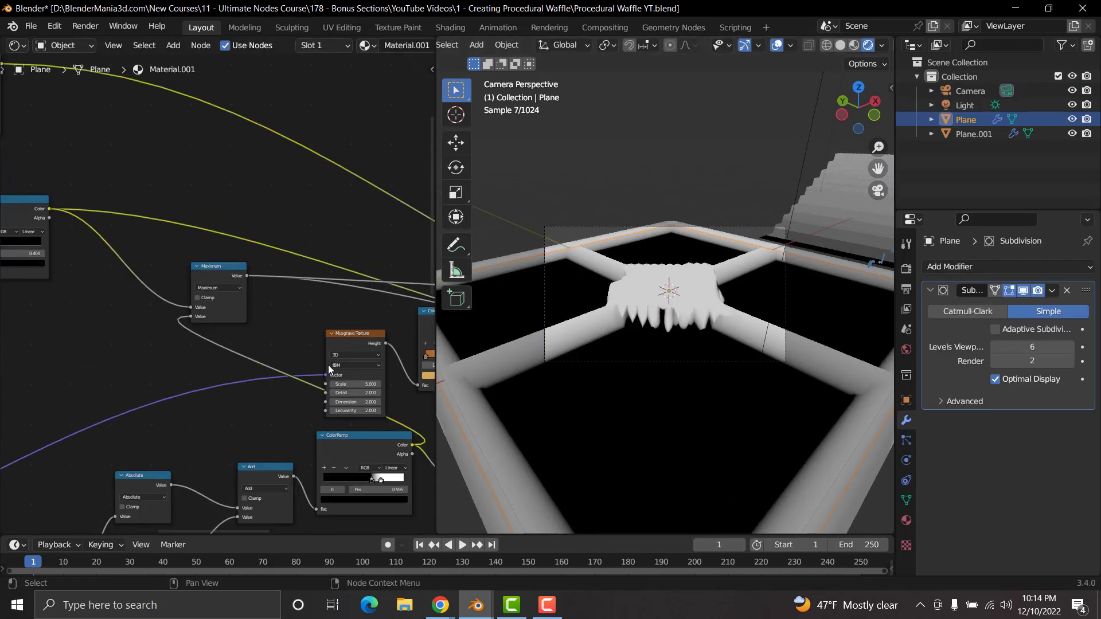
middle_click_drag(331, 365, 266, 314)
middle_click_drag(167, 288, 333, 393)
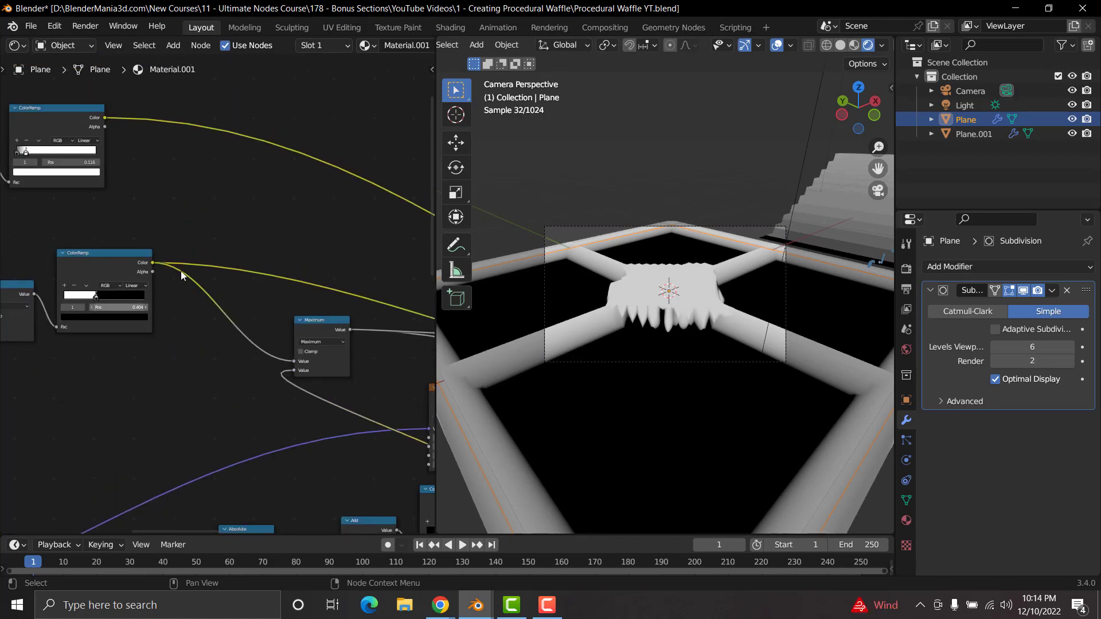
left_click(115, 263, "ctrl+shift")
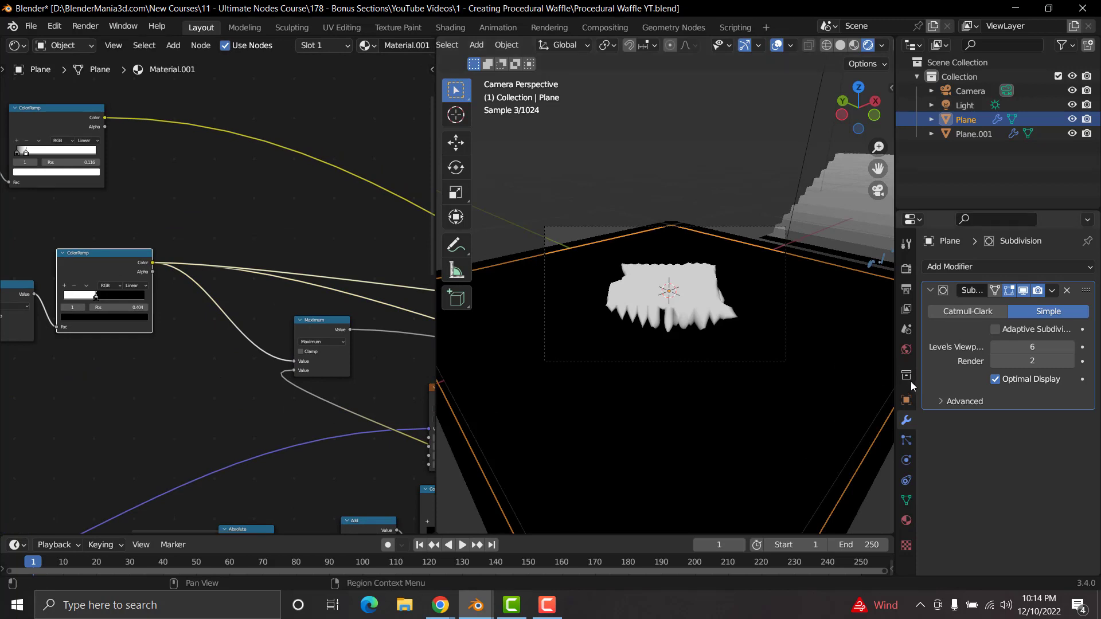
Step: Set the scene's color management View Transform to Standard
left_click(906, 268)
scroll(979, 457, "down", 8)
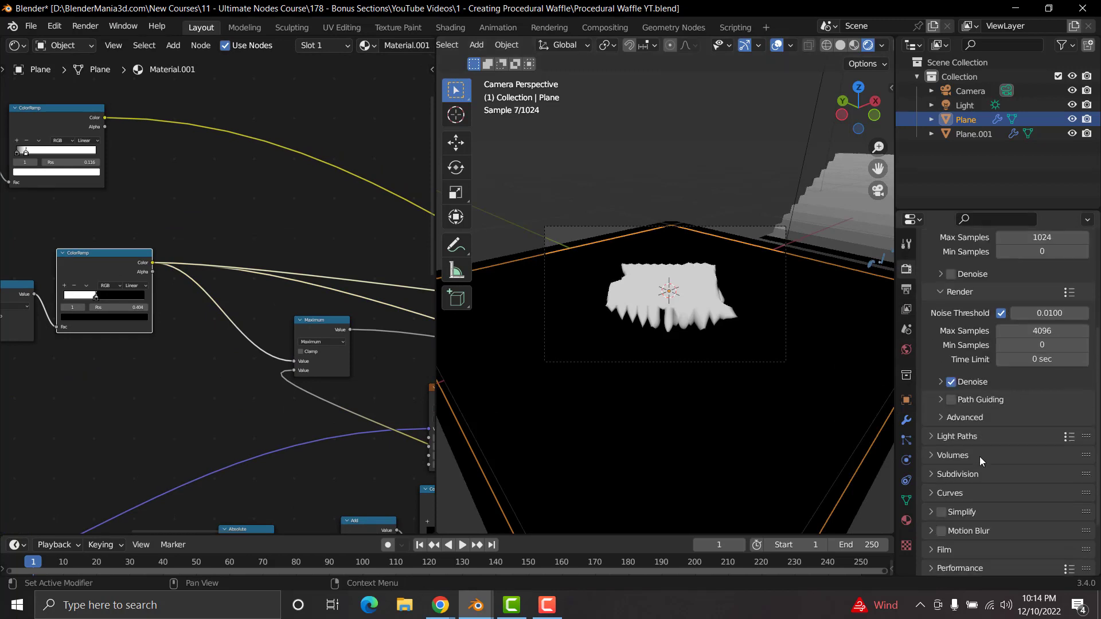
left_click(955, 568)
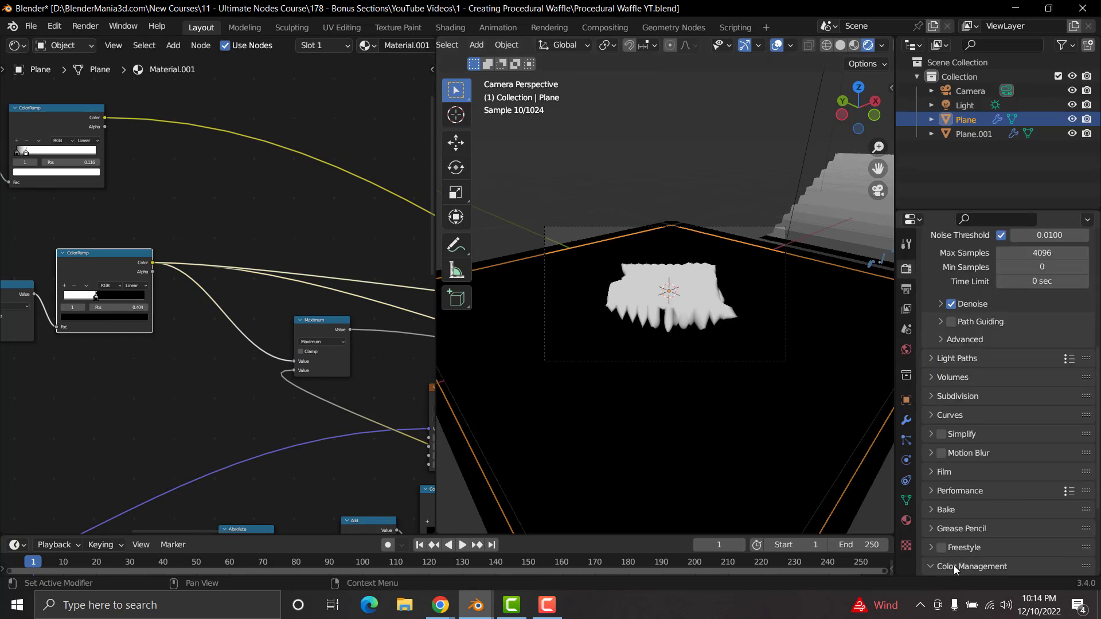
scroll(1003, 516, "down", 5)
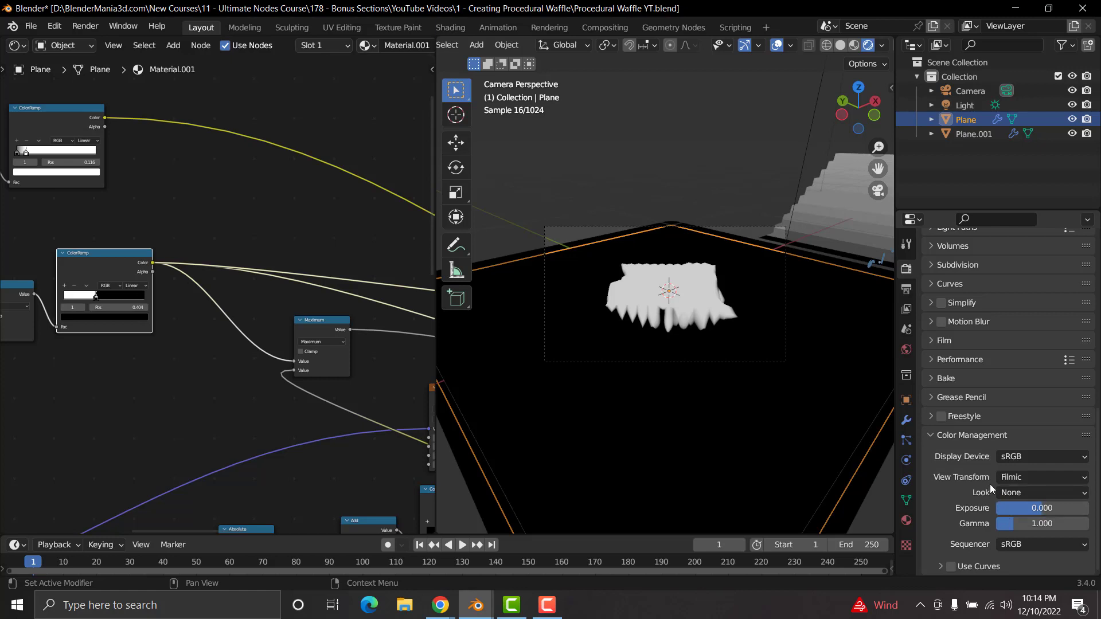
left_click(1022, 479)
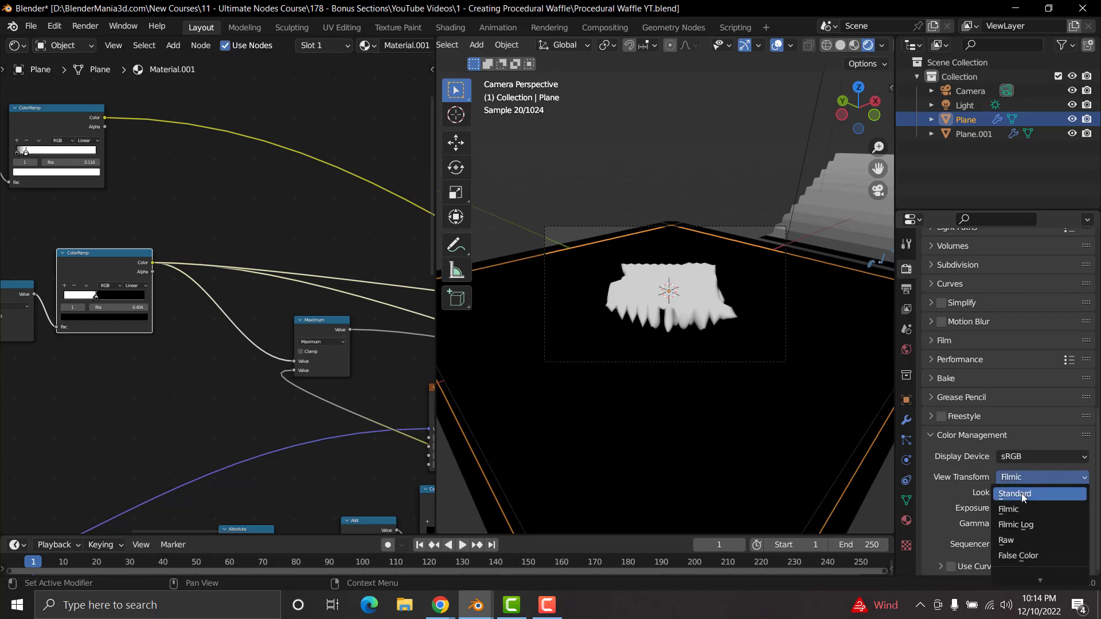
left_click(1021, 494)
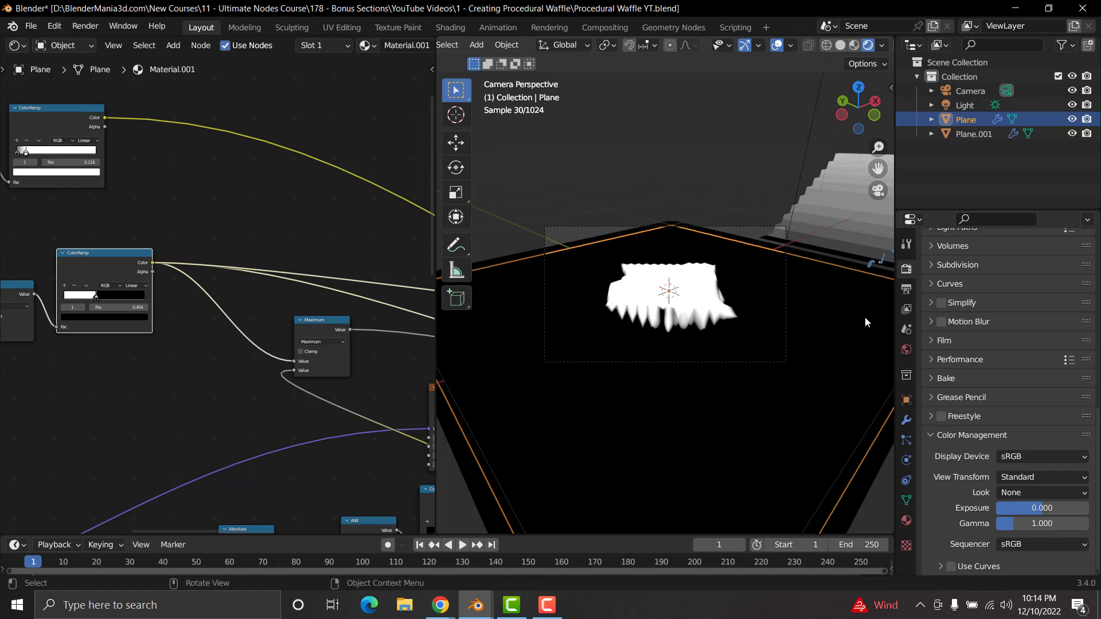
Step: Set the render time limit to 10 seconds and render the previewed centre mask as an image
scroll(966, 392, "up", 10)
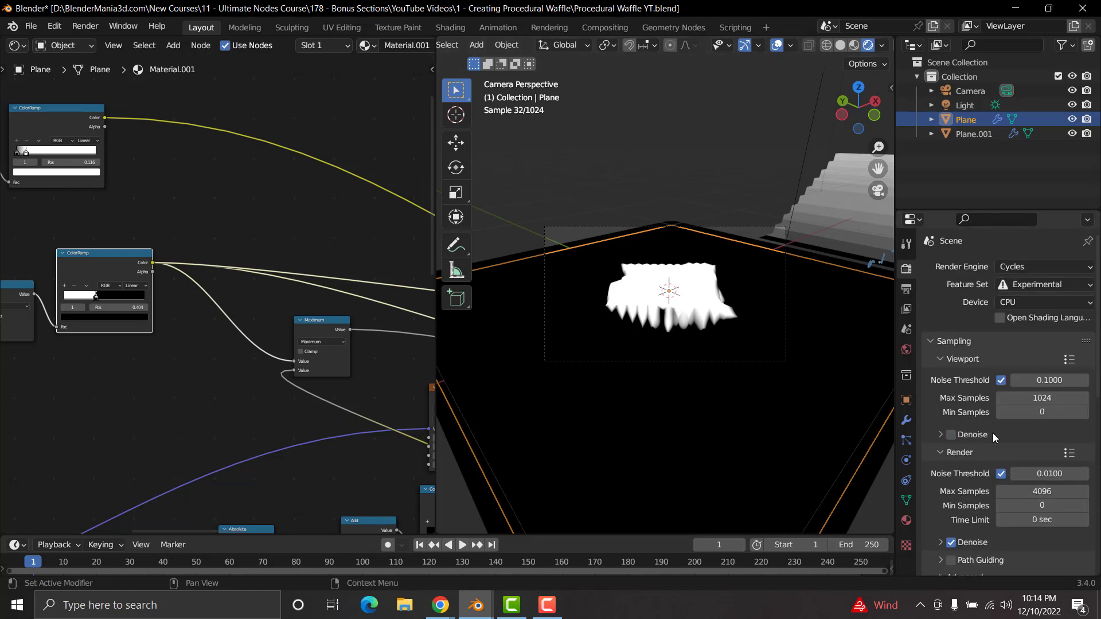
left_click(1034, 521)
type("10")
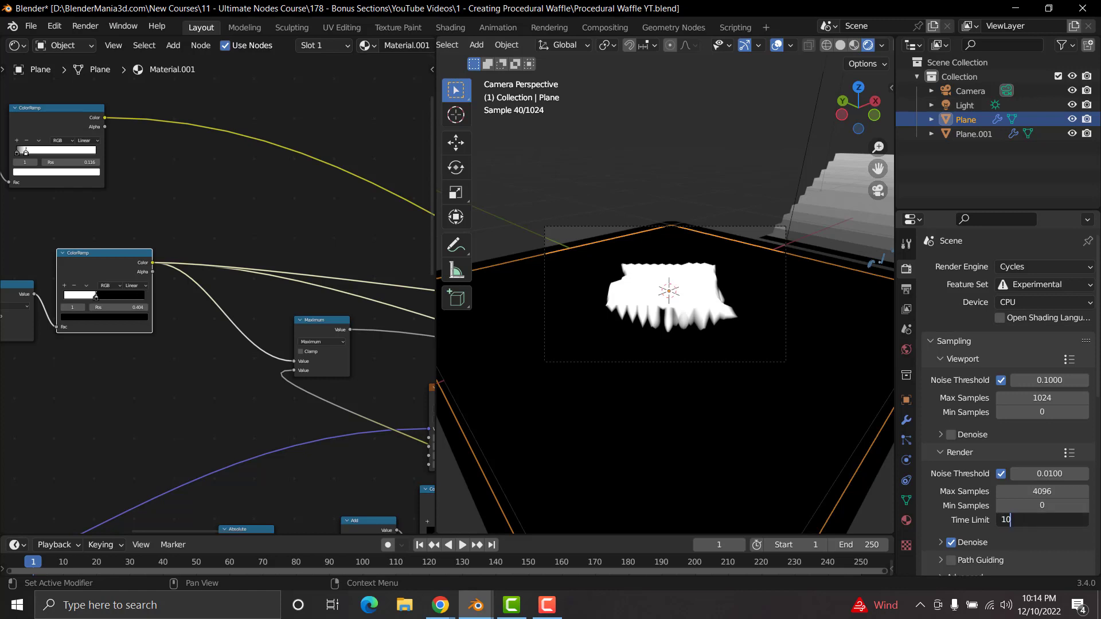
key("Return")
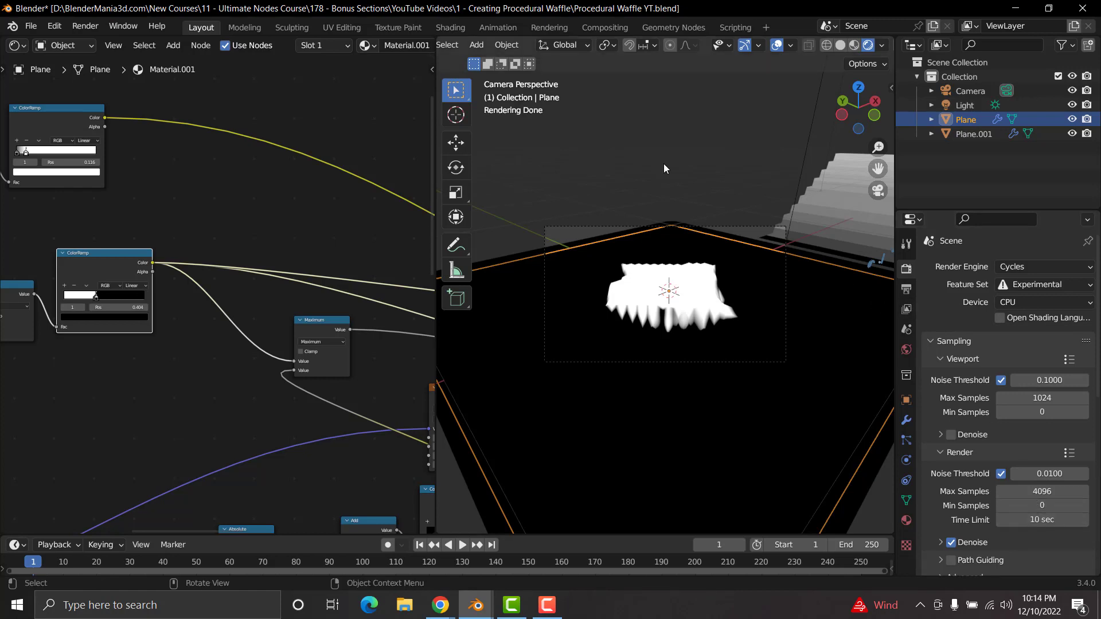
left_click(84, 27)
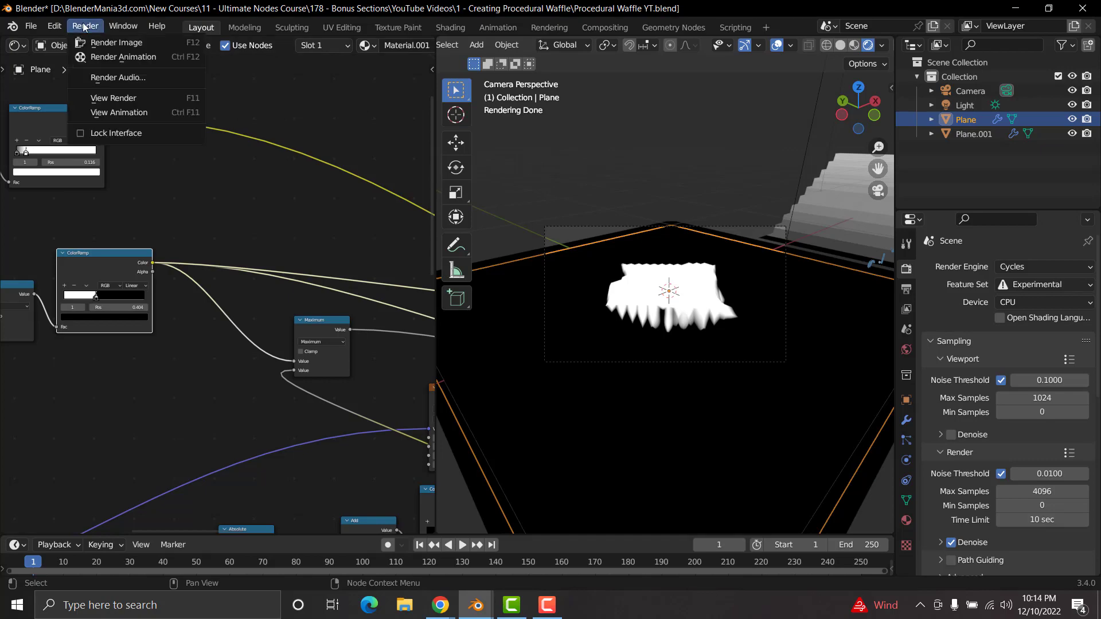
left_click(101, 41)
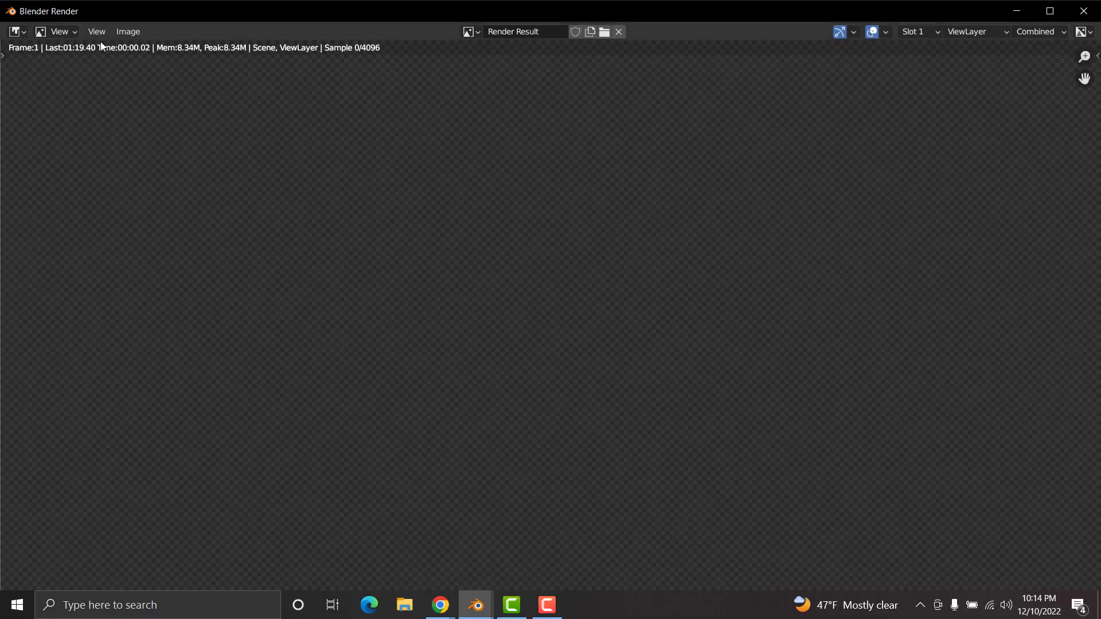
scroll(437, 264, "down", 4)
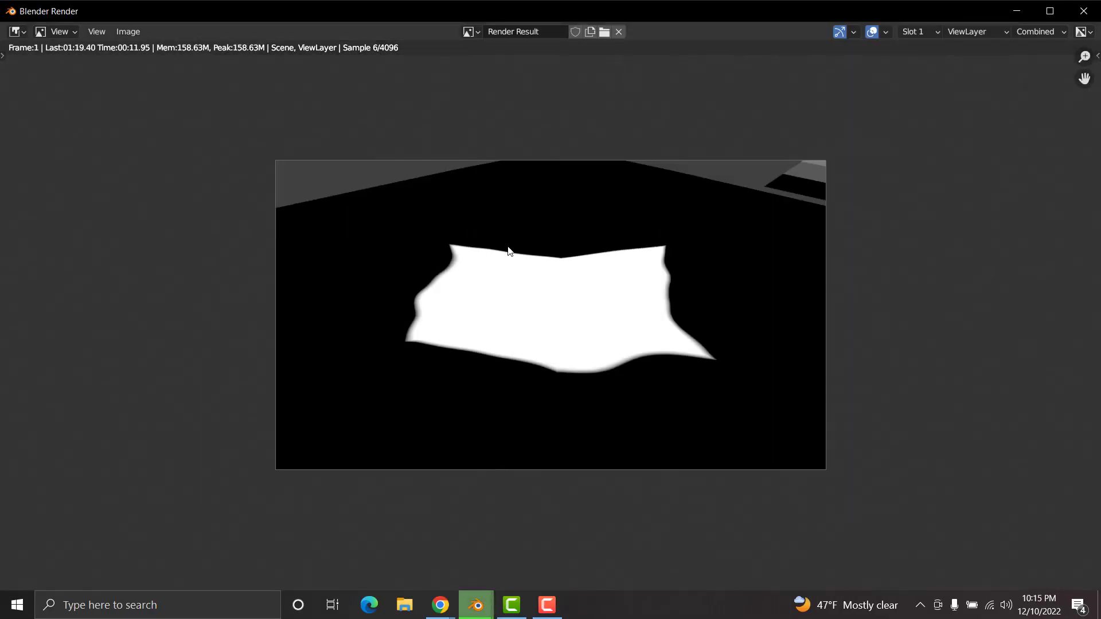
Step: Sample the render's black and white areas and trace an annotation outline around the white centre shape
key("t")
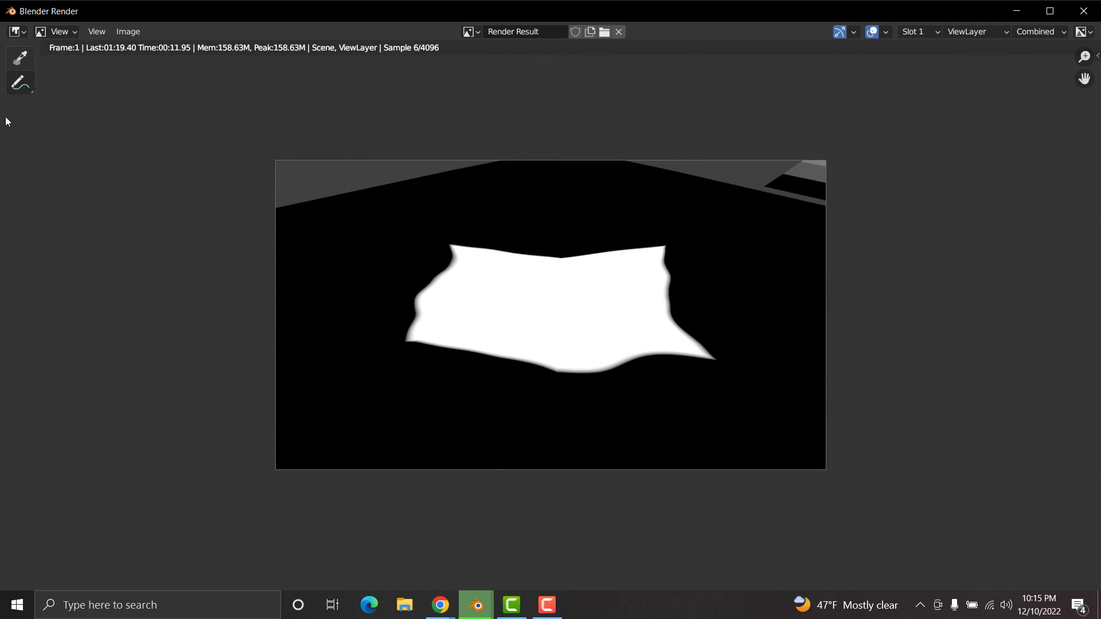
left_click(19, 60)
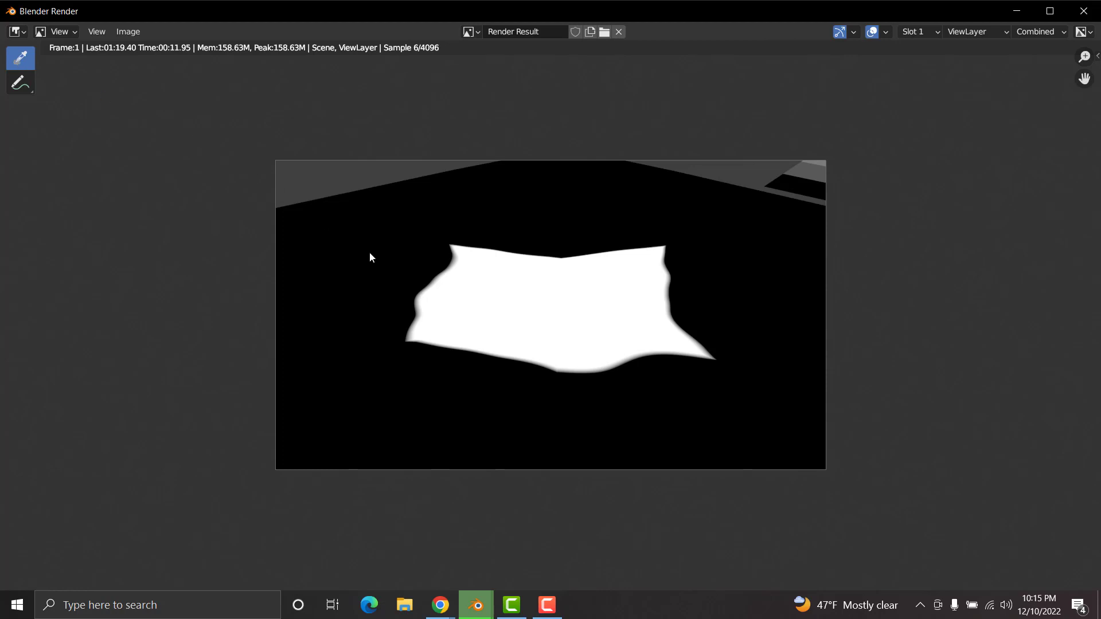
left_click(442, 422)
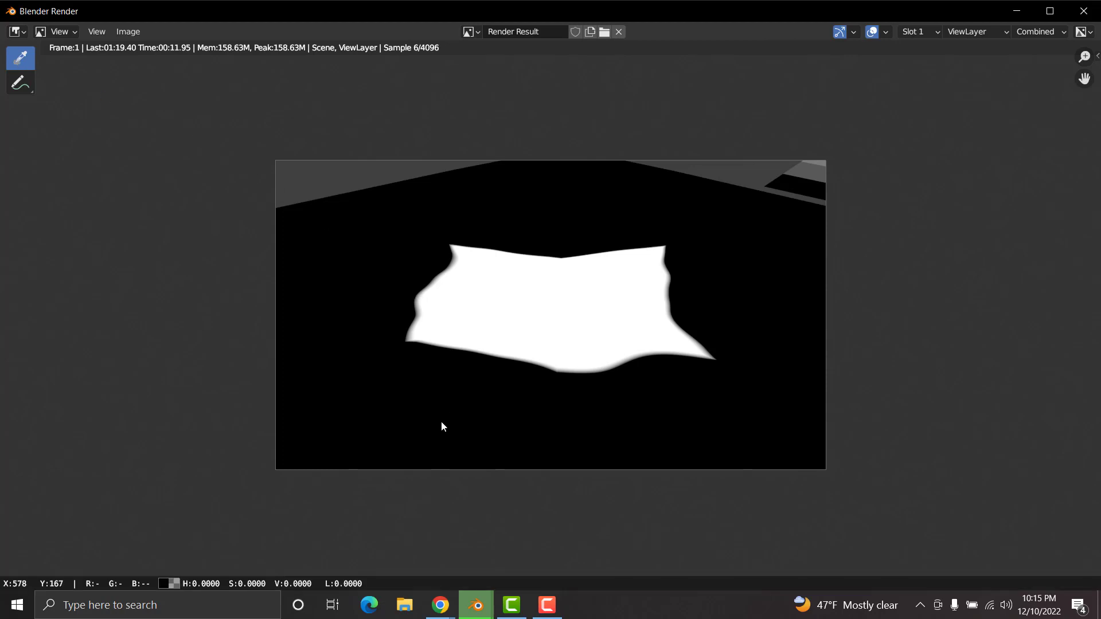
left_click_drag(441, 427, 528, 446)
left_click_drag(512, 574, 488, 283)
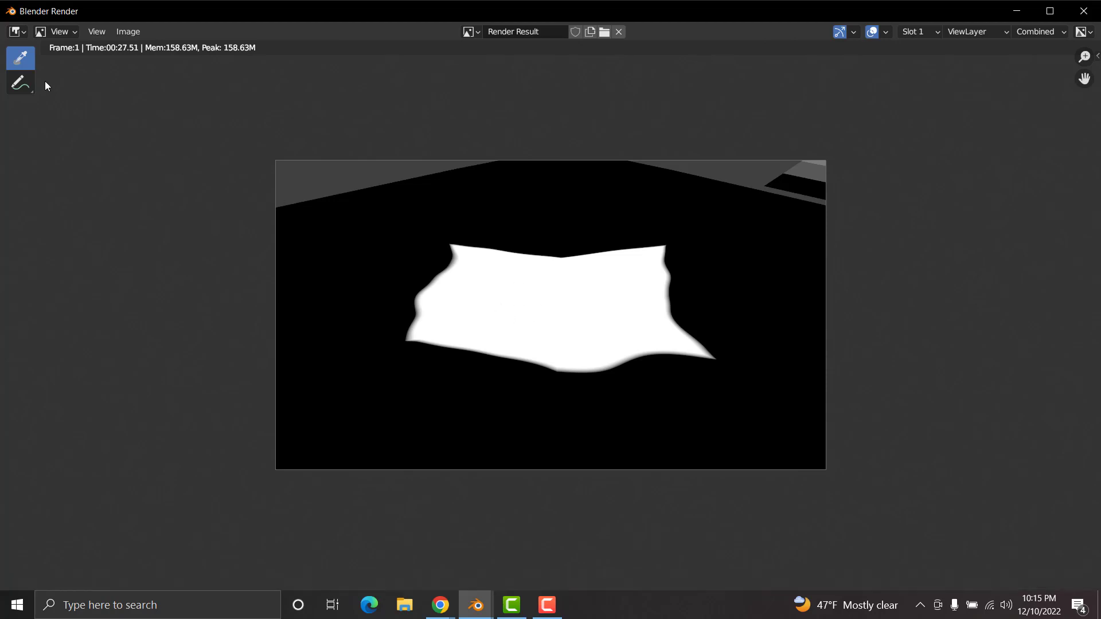
left_click(21, 83)
mouse_move(452, 244)
left_mouse_down()
mouse_move(445, 264)
mouse_move(526, 355)
mouse_move(678, 367)
mouse_move(660, 232)
mouse_move(434, 224)
mouse_move(426, 295)
left_mouse_up()
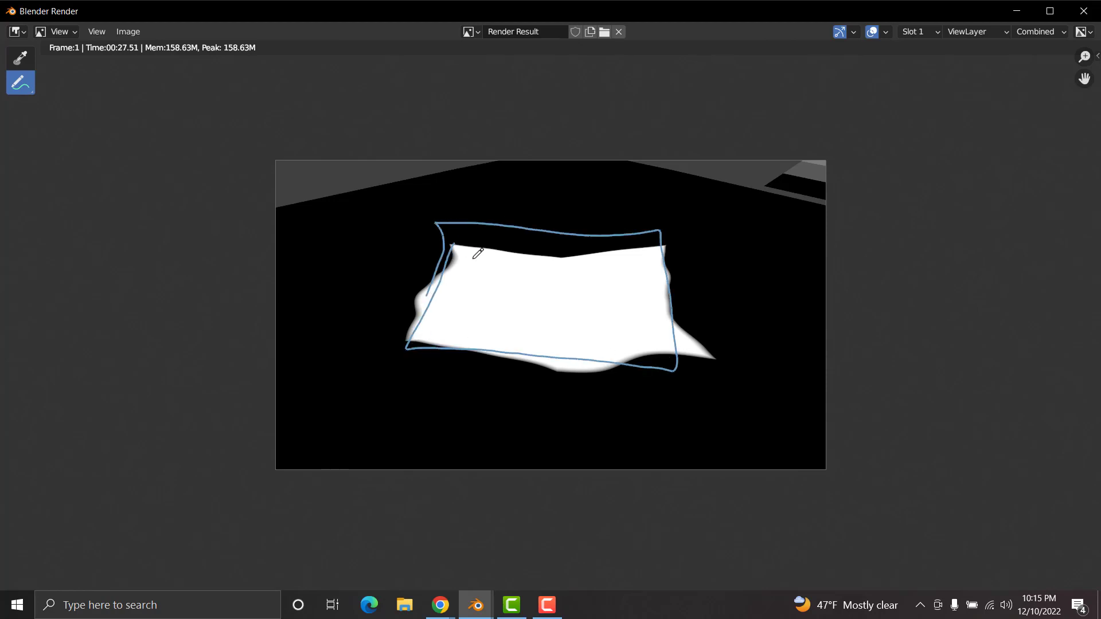
Step: Switch the render result to Slot 2, preview the ColorRamp feeding the Maximum node's second value, and render it
left_click(917, 31)
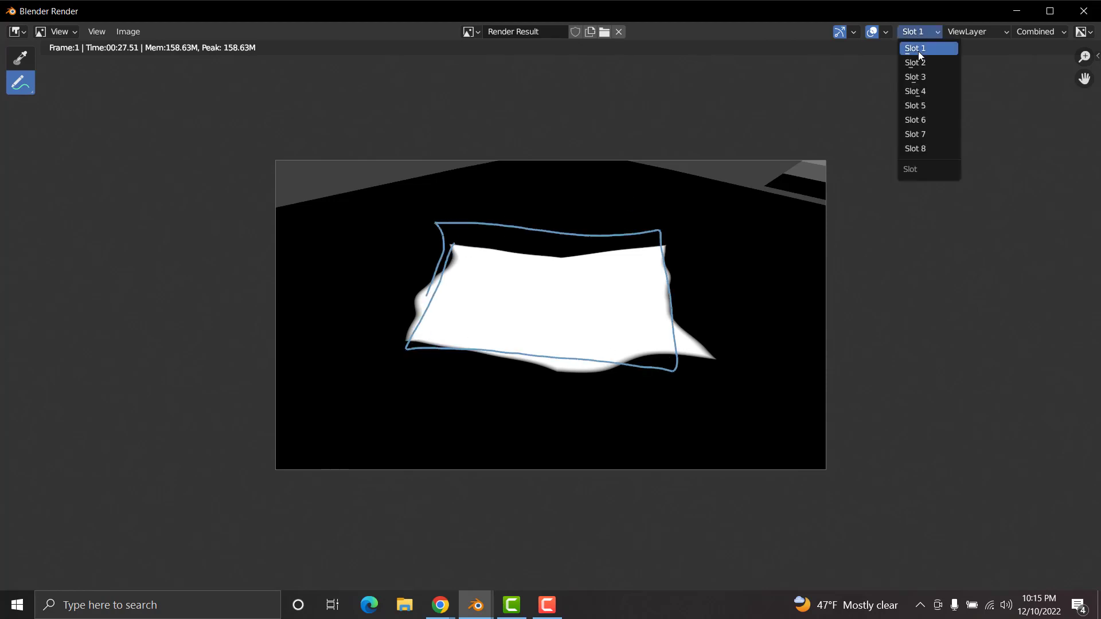
left_click(916, 62)
left_click(1009, 14)
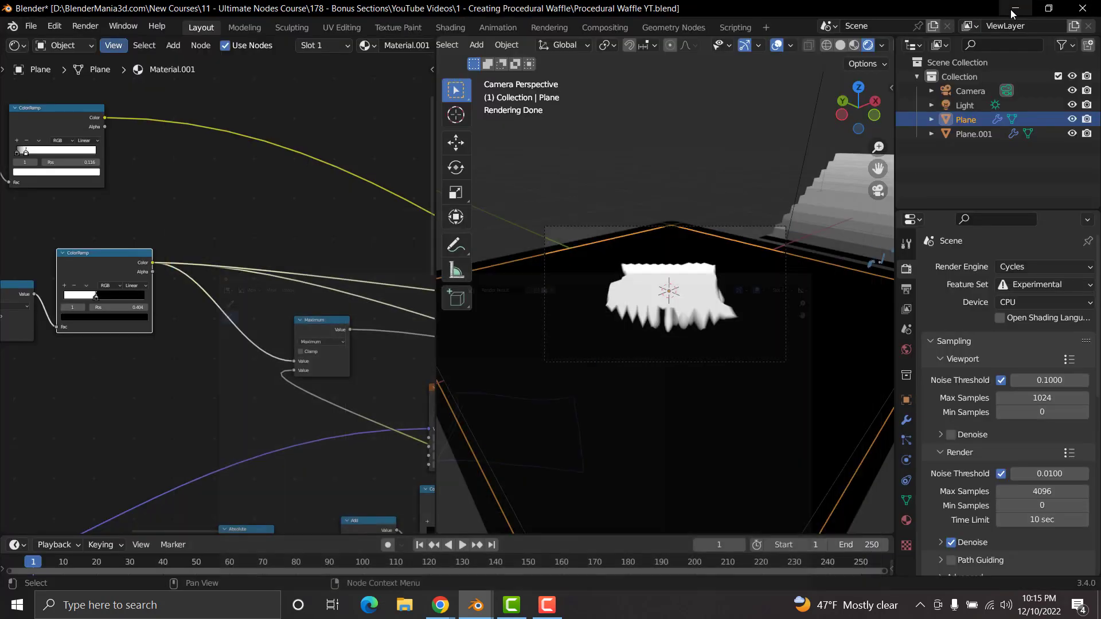
middle_click_drag(310, 358, 367, 375)
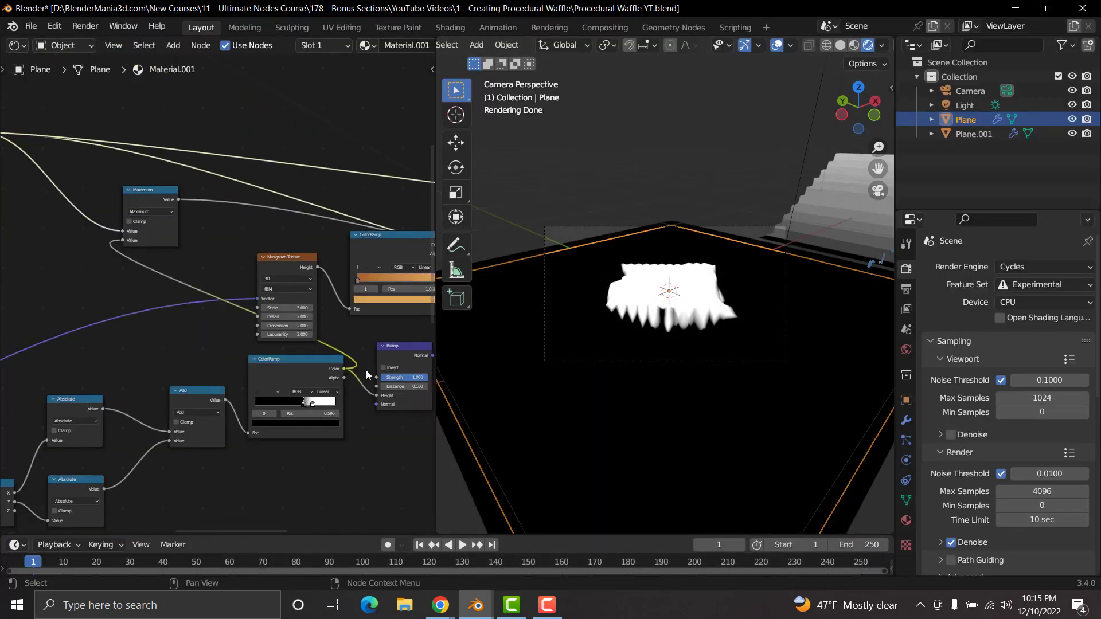
left_click(288, 361, "ctrl+shift")
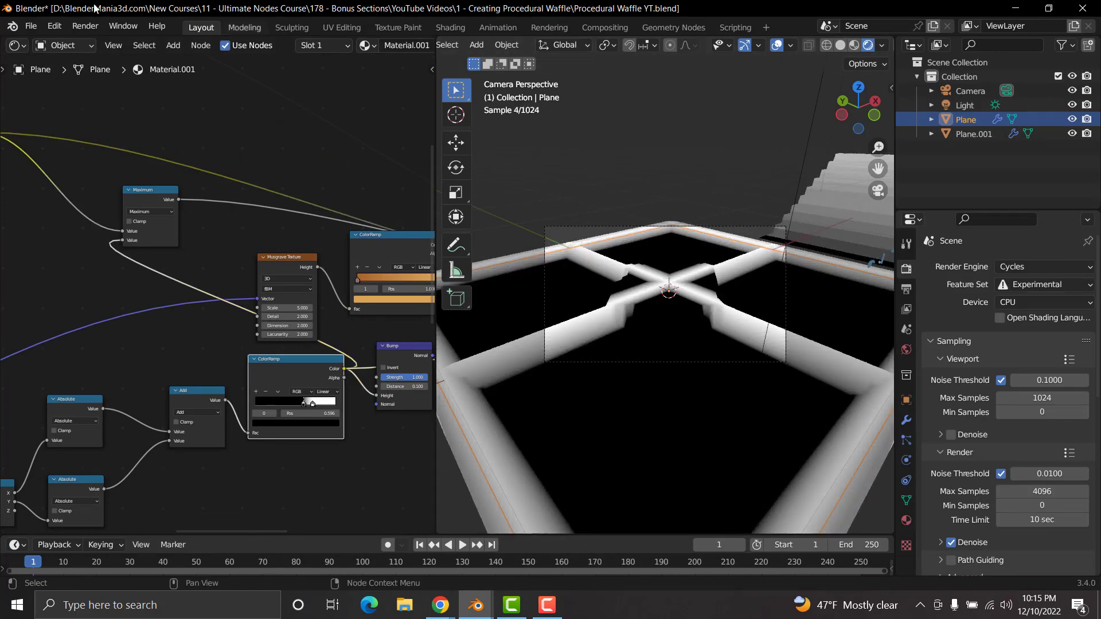
left_click(82, 27)
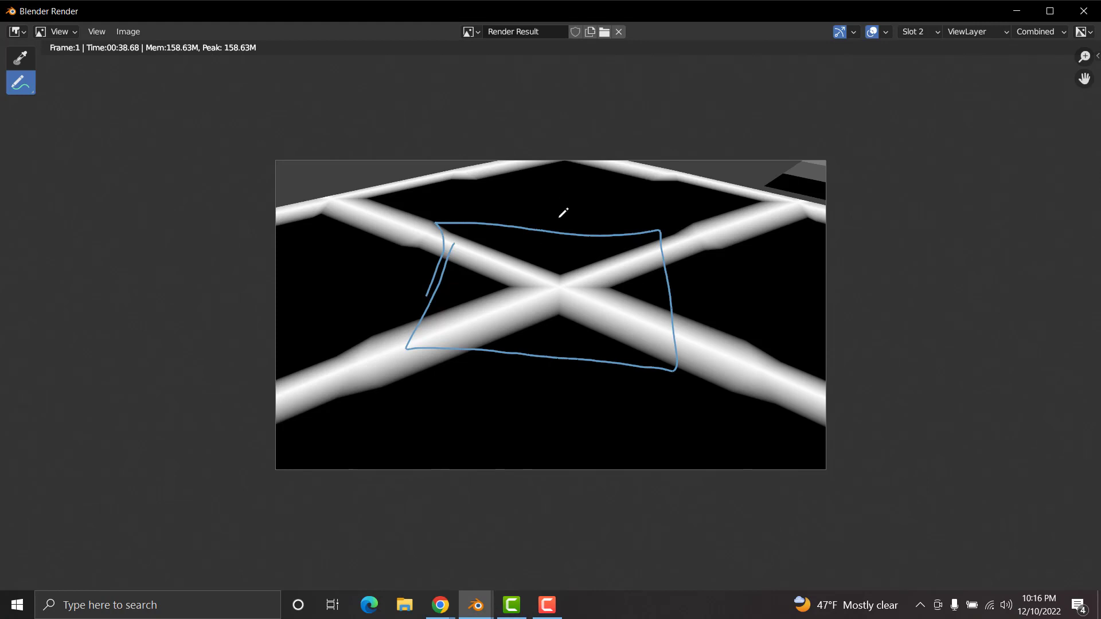
Step: Annotate the outlined area with a 1 and sample the black colour inside the outline
left_click_drag(563, 199, 558, 219)
mouse_move(544, 216)
left_mouse_down()
mouse_move(565, 219)
mouse_move(542, 200)
left_mouse_up()
left_click(21, 58)
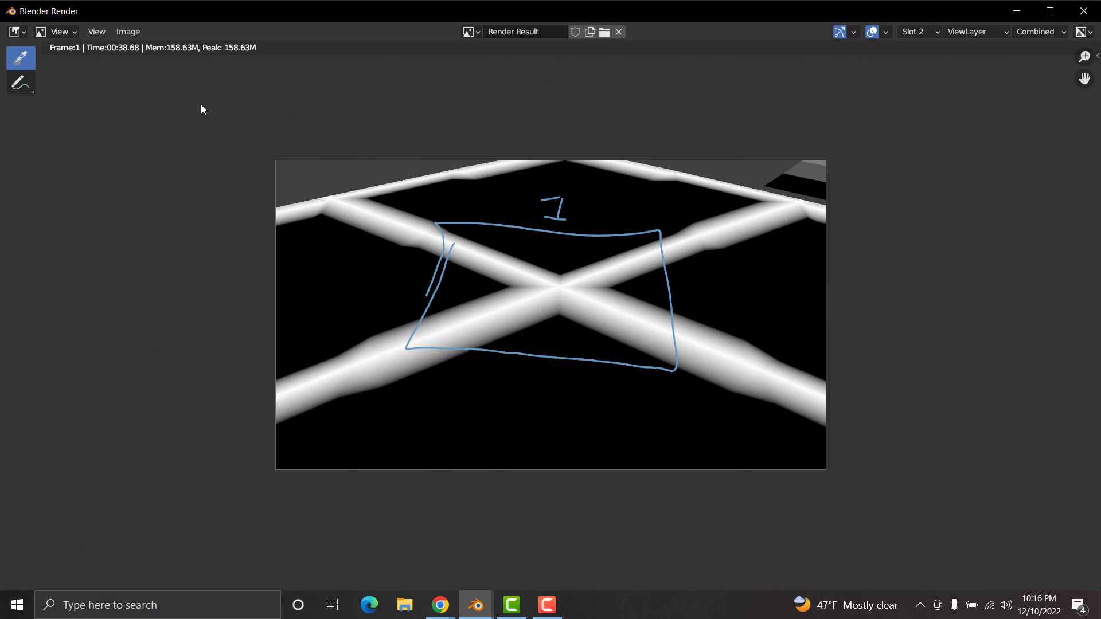
left_click(553, 343)
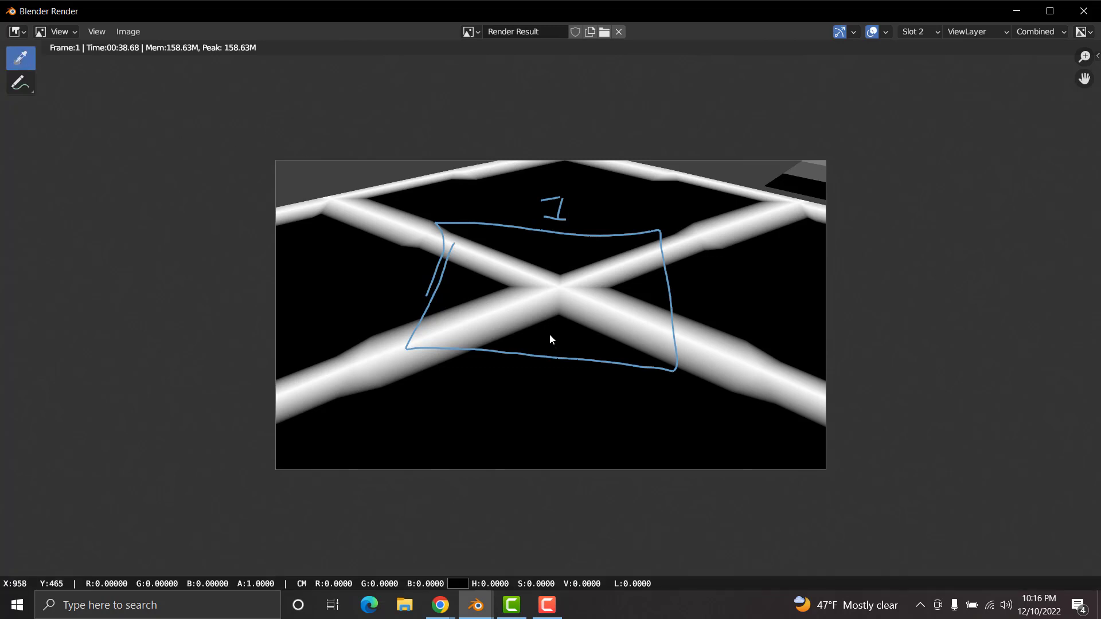
Step: Sample the black area inside the outline, annotate the black areas with 0, and draw a loop around the crossing
left_click_drag(545, 331, 479, 290)
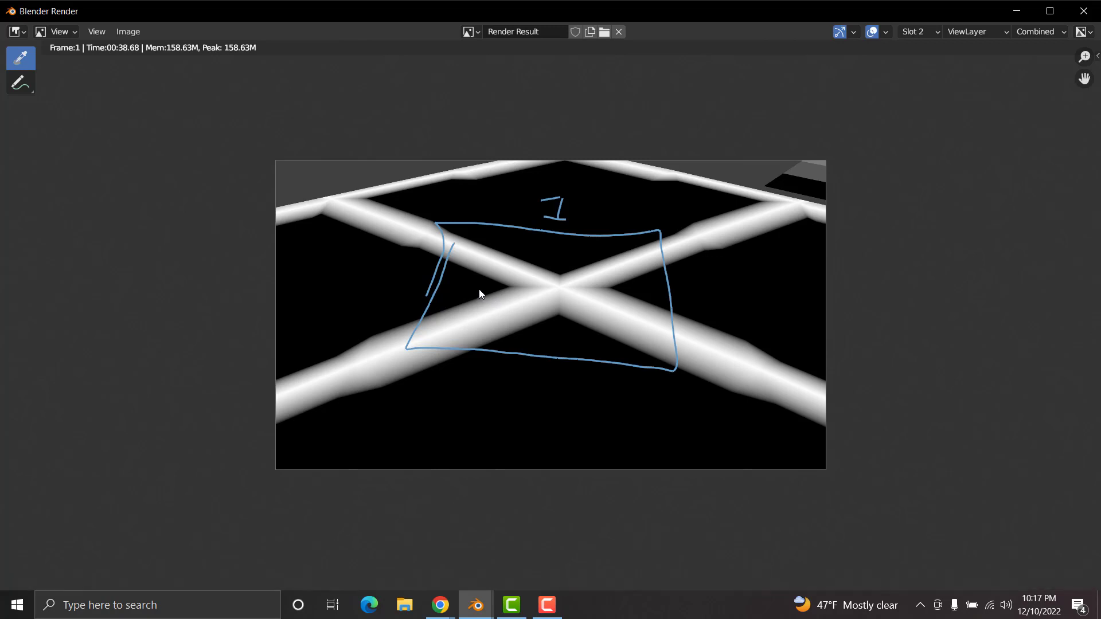
left_click(19, 85)
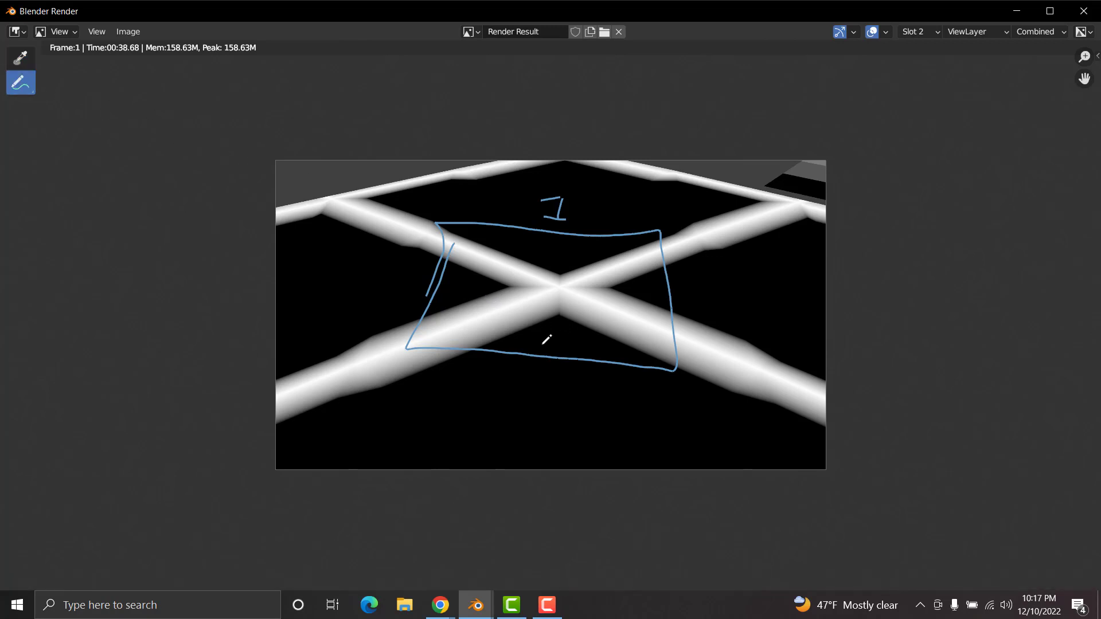
left_click_drag(545, 324, 550, 332)
left_click(512, 307)
left_click_drag(526, 301, 524, 309)
mouse_move(468, 281)
left_mouse_down()
mouse_move(455, 283)
mouse_move(466, 285)
left_mouse_up()
mouse_move(450, 316)
left_mouse_down()
mouse_move(485, 333)
mouse_move(628, 327)
mouse_move(637, 276)
mouse_move(533, 241)
mouse_move(468, 274)
left_mouse_up()
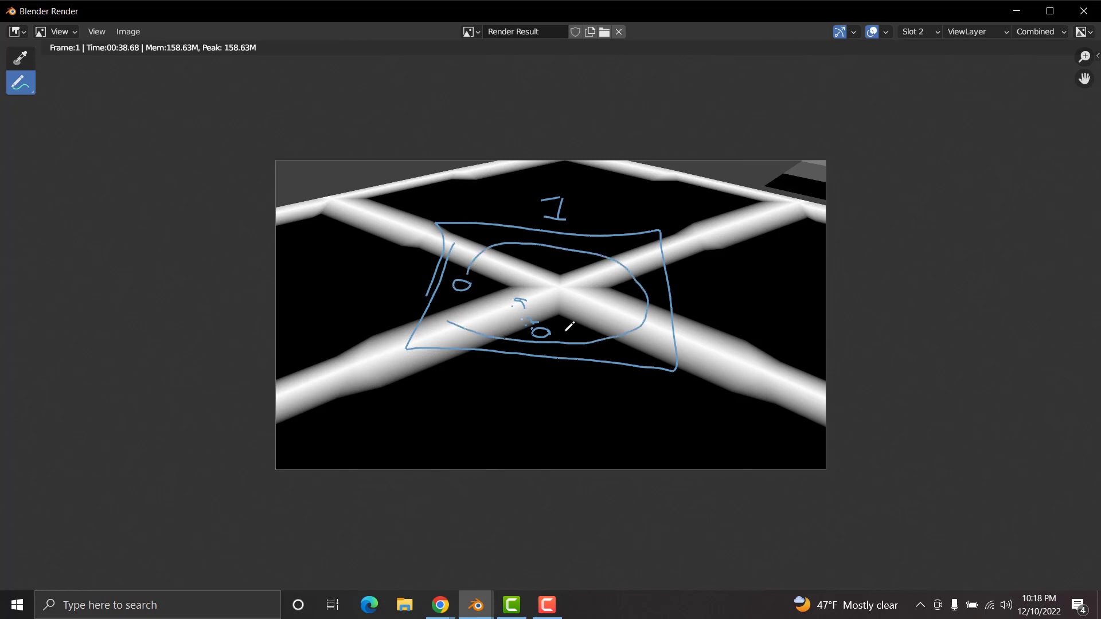
Step: Retrace the outline around the centre area with the Annotate tool and erase all annotations from the render
left_click_drag(552, 327, 567, 323)
left_click(556, 267)
mouse_move(570, 230)
left_mouse_down()
mouse_move(672, 235)
mouse_move(683, 379)
mouse_move(453, 358)
mouse_move(415, 342)
mouse_move(438, 224)
mouse_move(600, 229)
left_mouse_up()
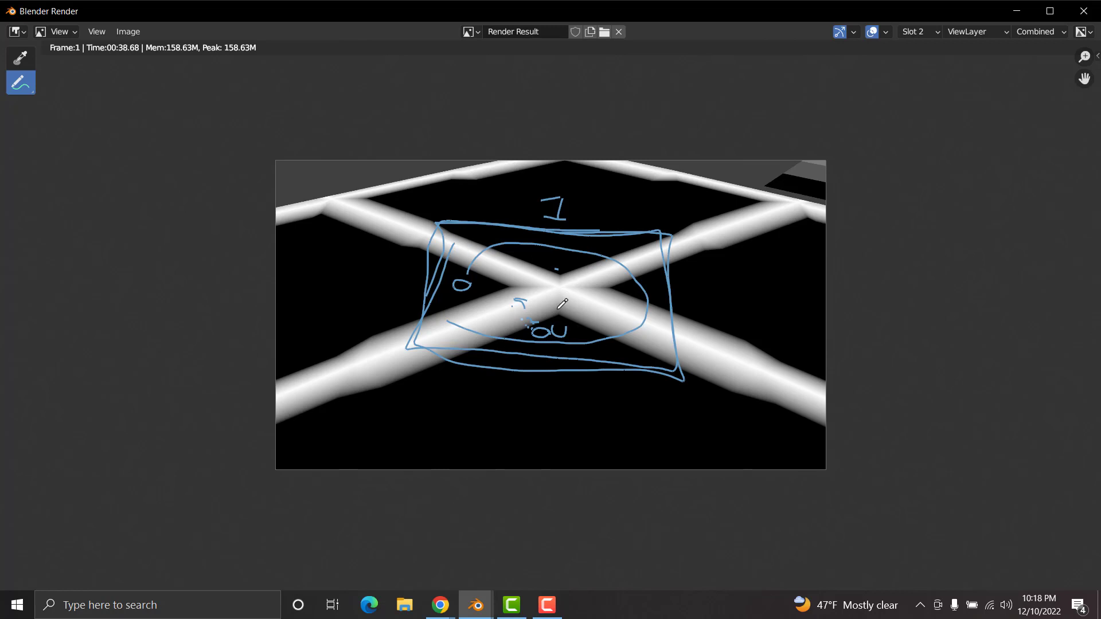
mouse_move(663, 230)
left_mouse_down("ctrl")
mouse_move(497, 229)
mouse_move(386, 266)
mouse_move(428, 310)
mouse_move(472, 206)
mouse_move(445, 277)
mouse_move(462, 361)
mouse_move(641, 374)
mouse_move(682, 333)
mouse_move(560, 346)
mouse_move(663, 295)
mouse_move(450, 300)
left_mouse_up("ctrl")
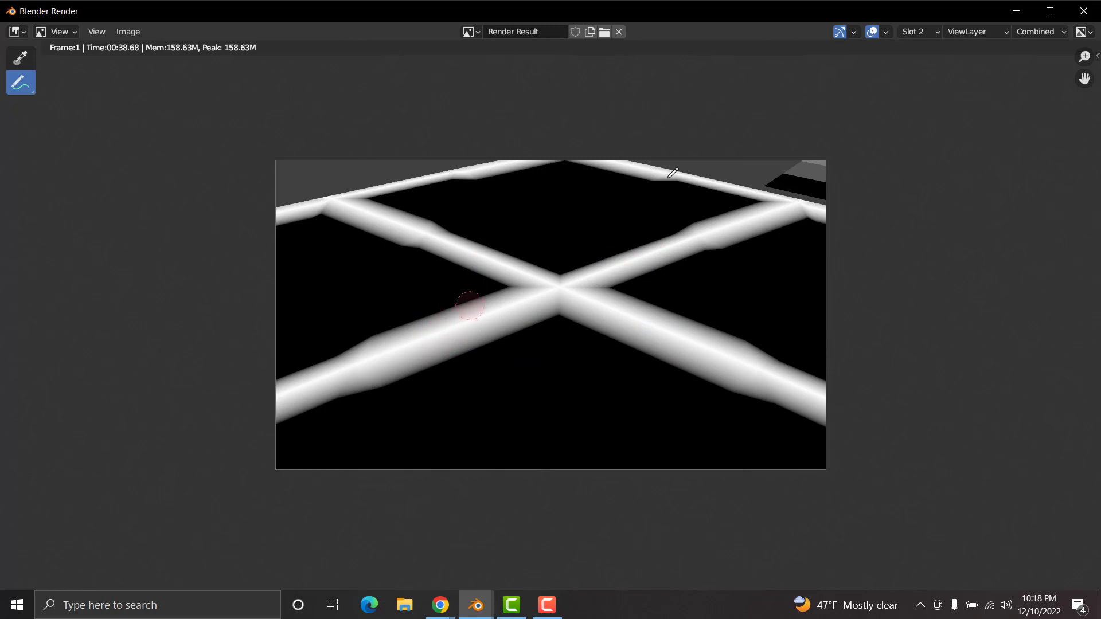
Step: Put the render window away and set the scene's View Transform to Filmic
left_click(1015, 12)
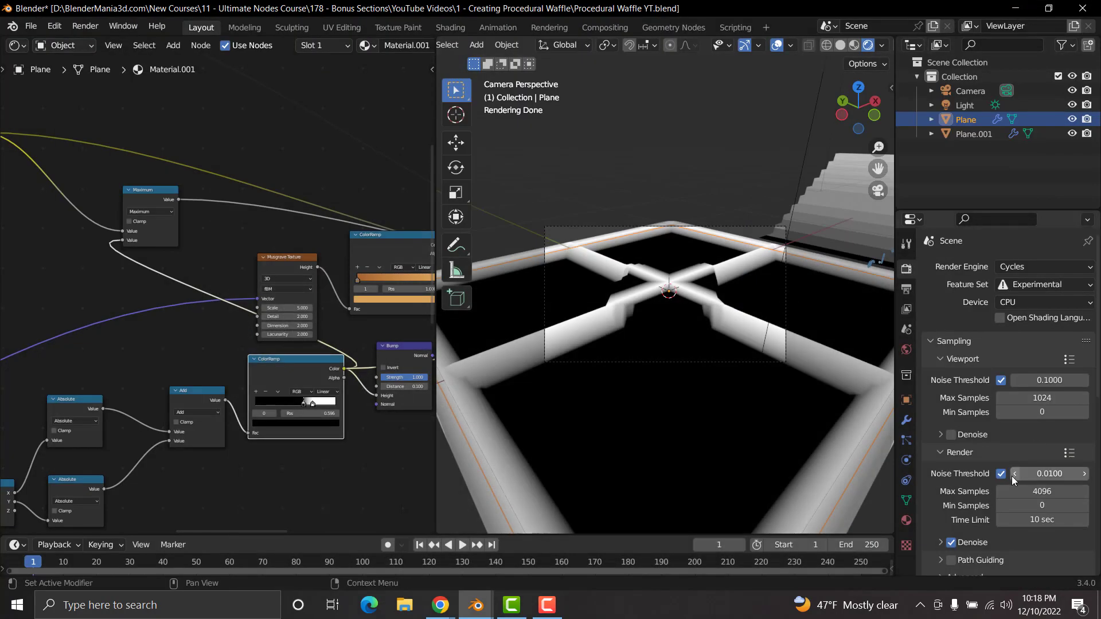
scroll(1015, 493, "down", 12)
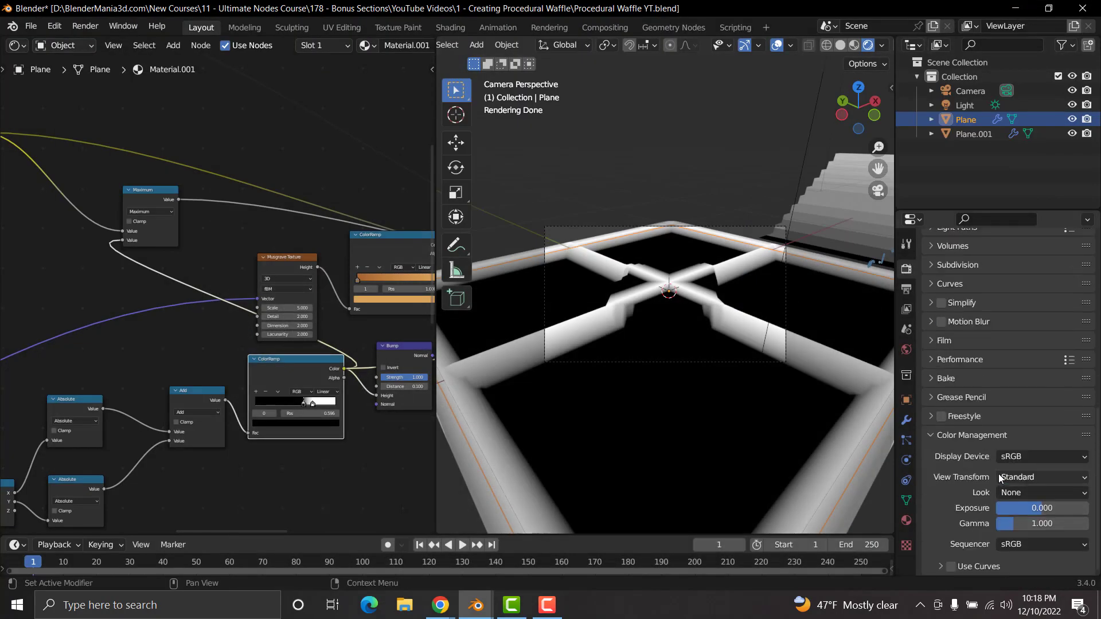
left_click(1034, 477)
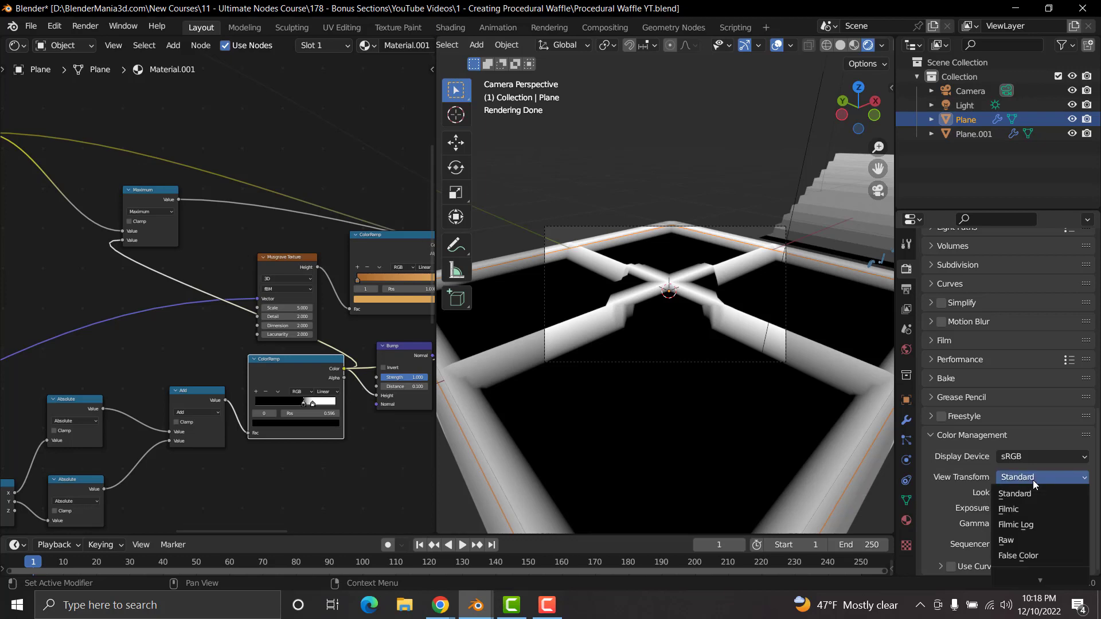
left_click(1020, 508)
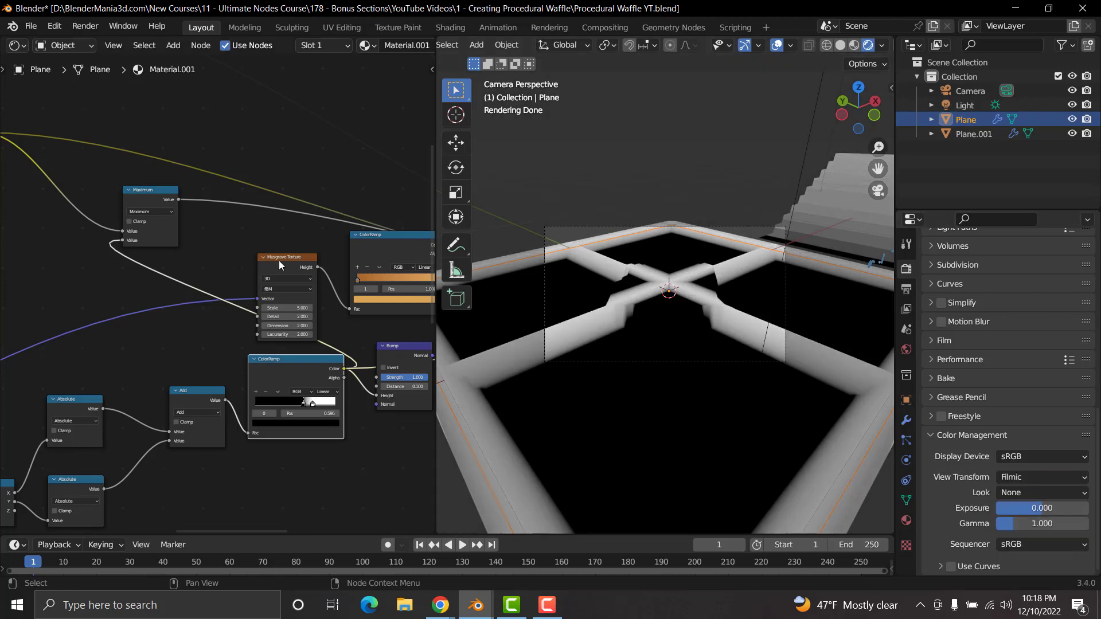
Step: Preview the Maximum node's combined mask at the waffle's centre, followed by the ColorRamp fed by the 10-scale Musgrave Texture
middle_click_drag(143, 256, 194, 335)
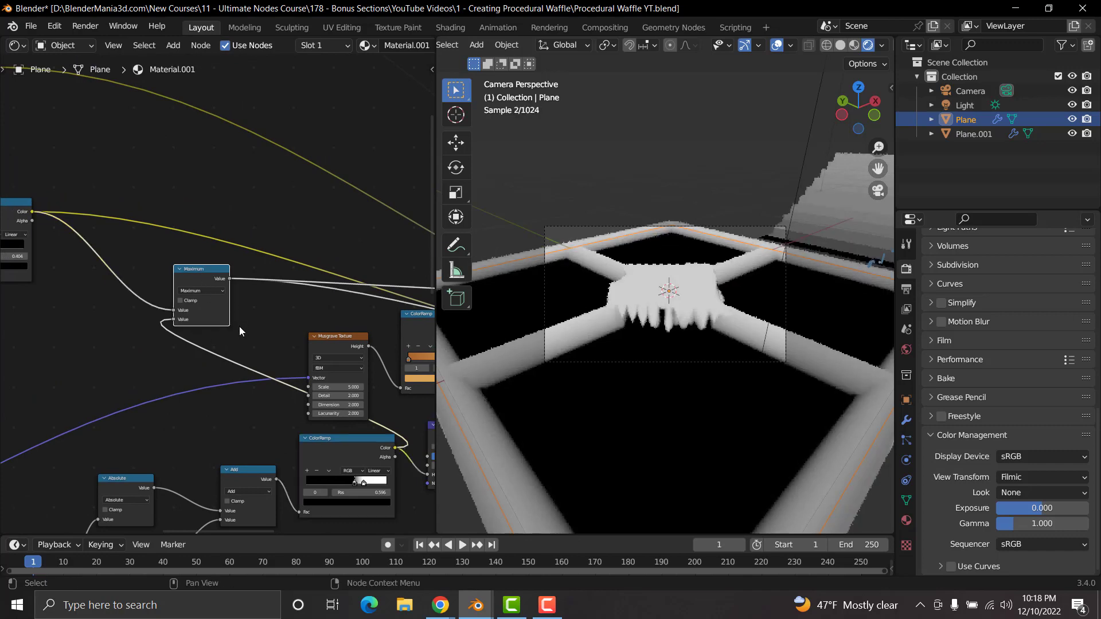
scroll(239, 328, "up", 4)
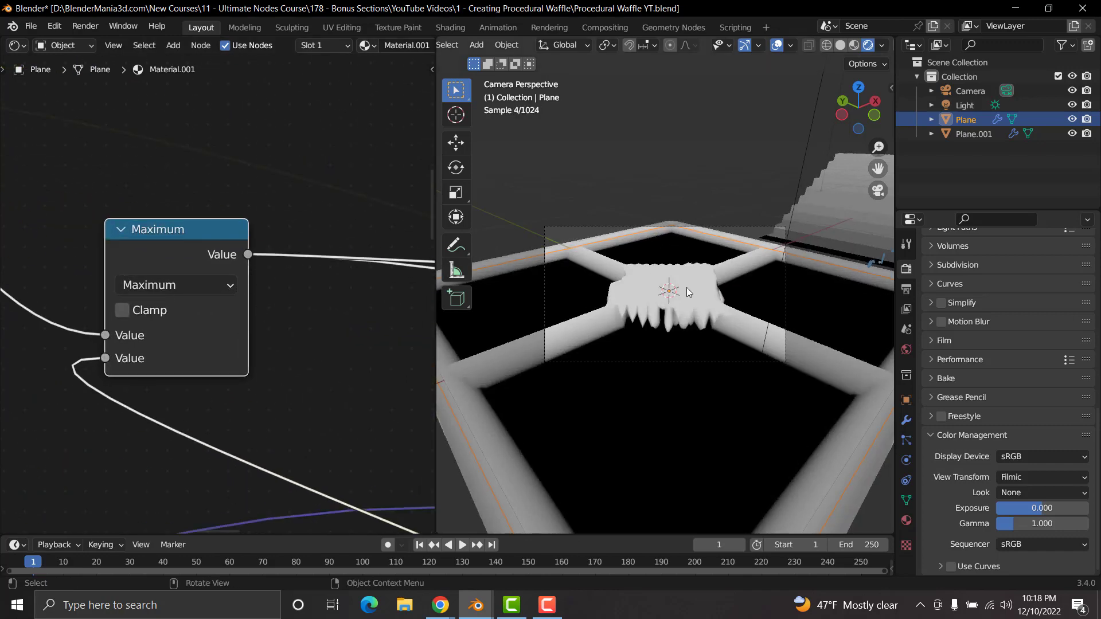
scroll(696, 289, "up", 4)
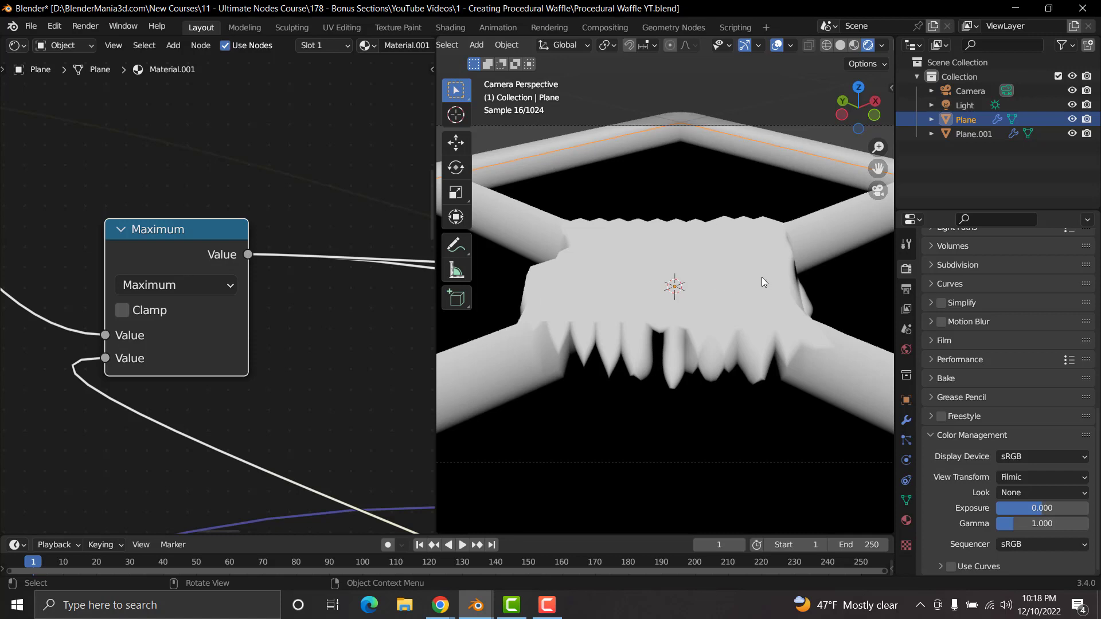
scroll(222, 270, "down", 7)
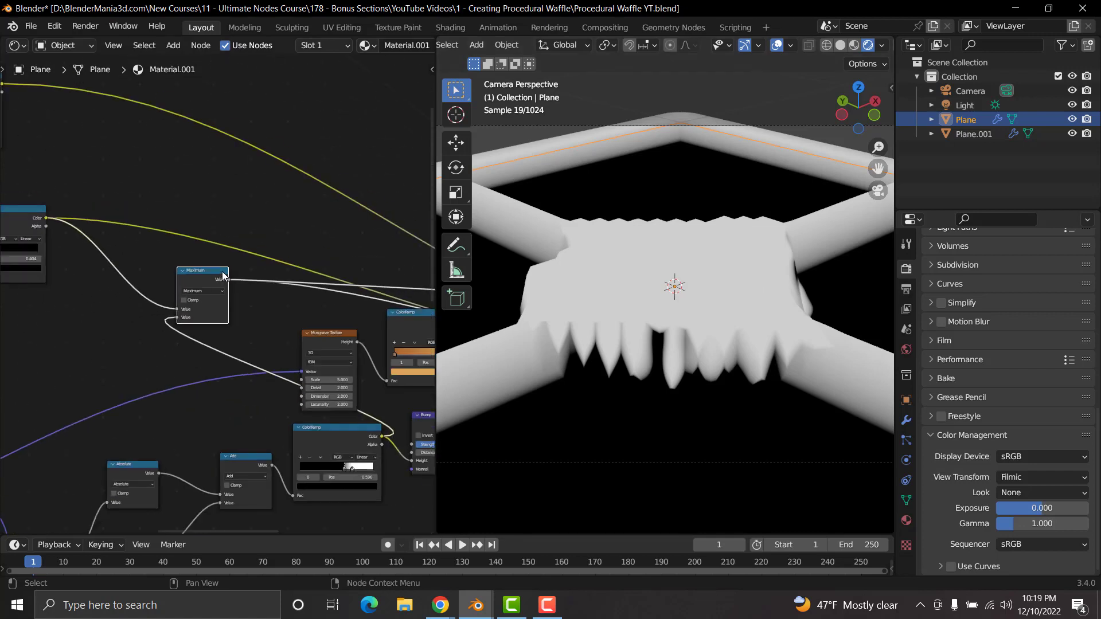
middle_click_drag(136, 237, 240, 287)
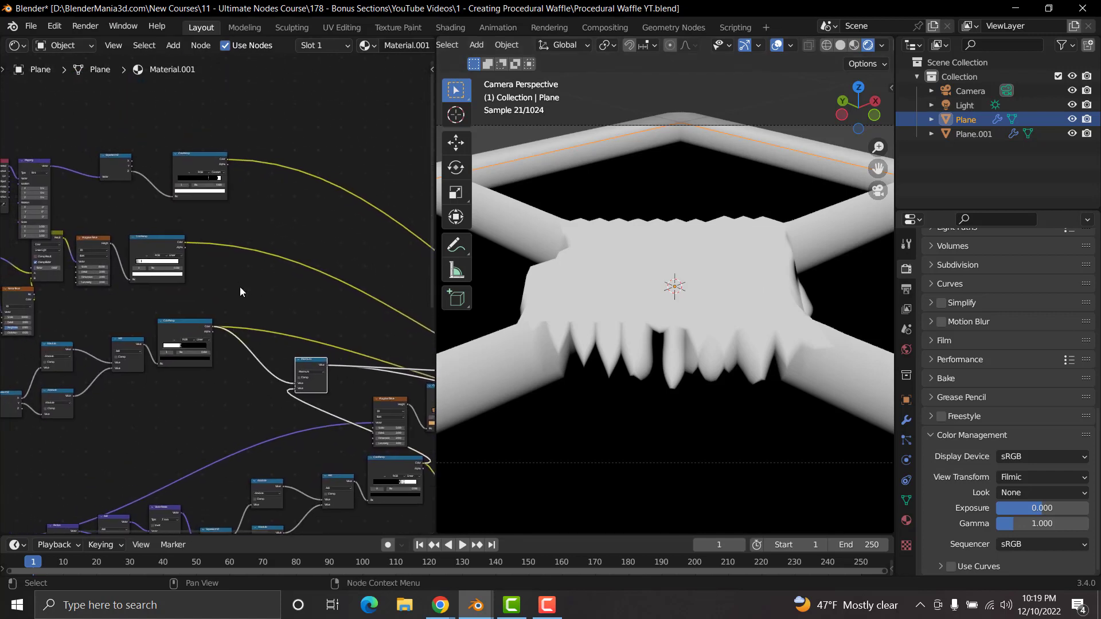
left_click(159, 240, "ctrl+shift")
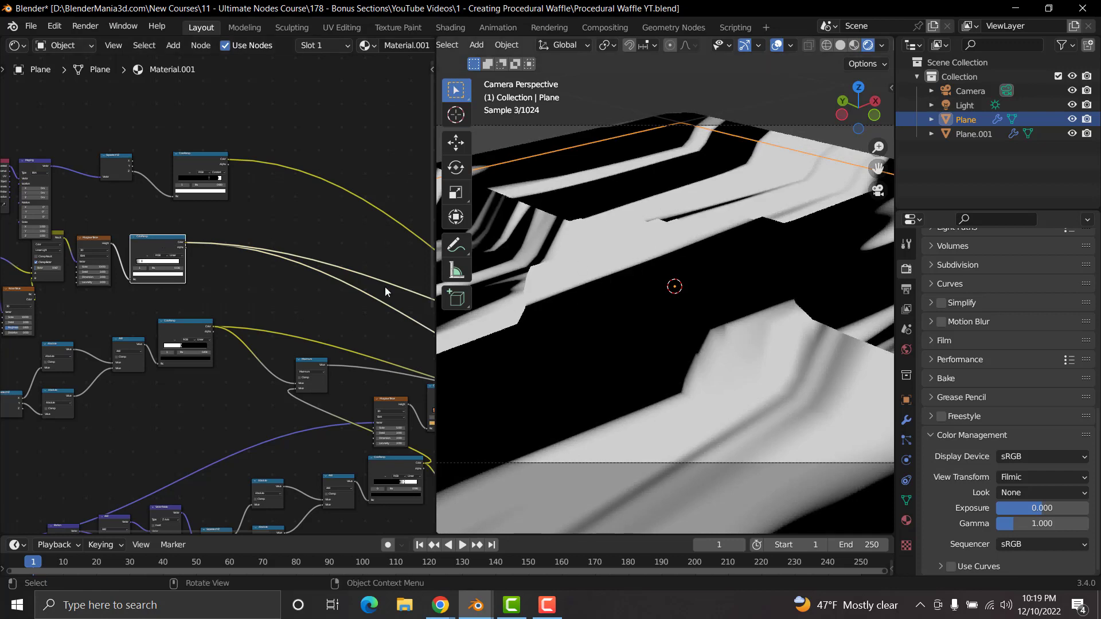
Step: Duplicate the Maximum node and place the copy above the original
scroll(291, 325, "up", 3)
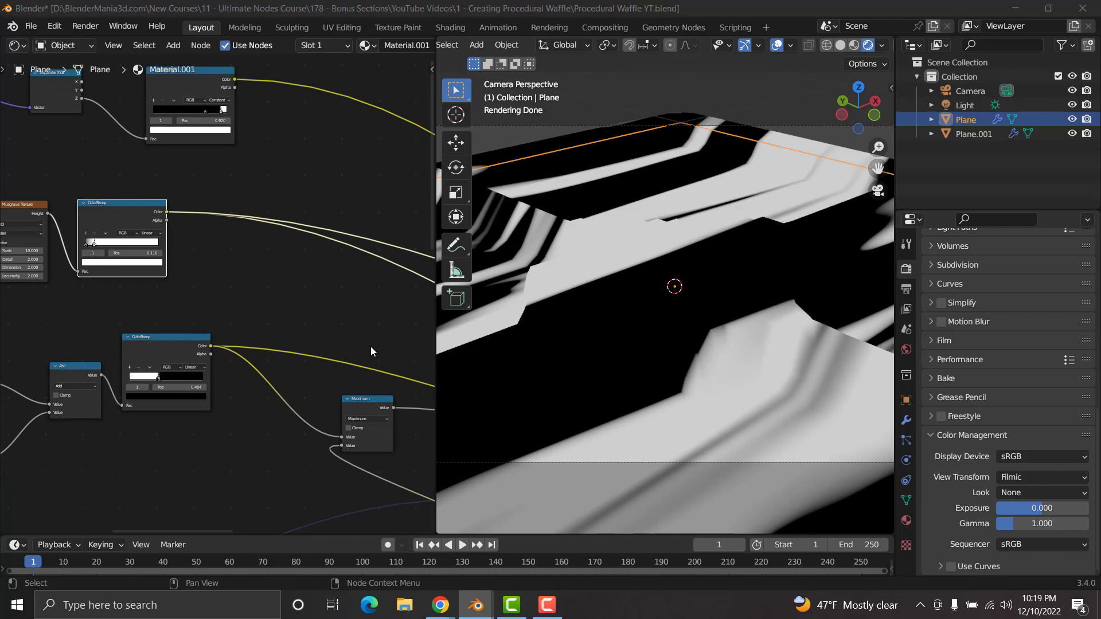
scroll(370, 347, "up", 2)
scroll(312, 370, "up", 1)
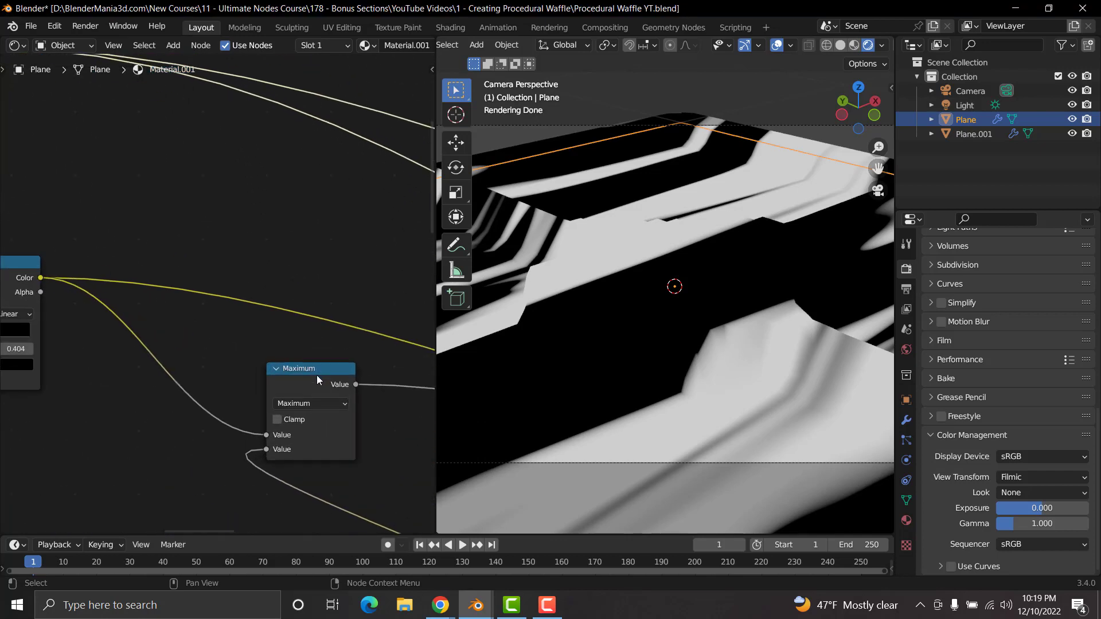
left_click(319, 370)
middle_click_drag(321, 370, 251, 340)
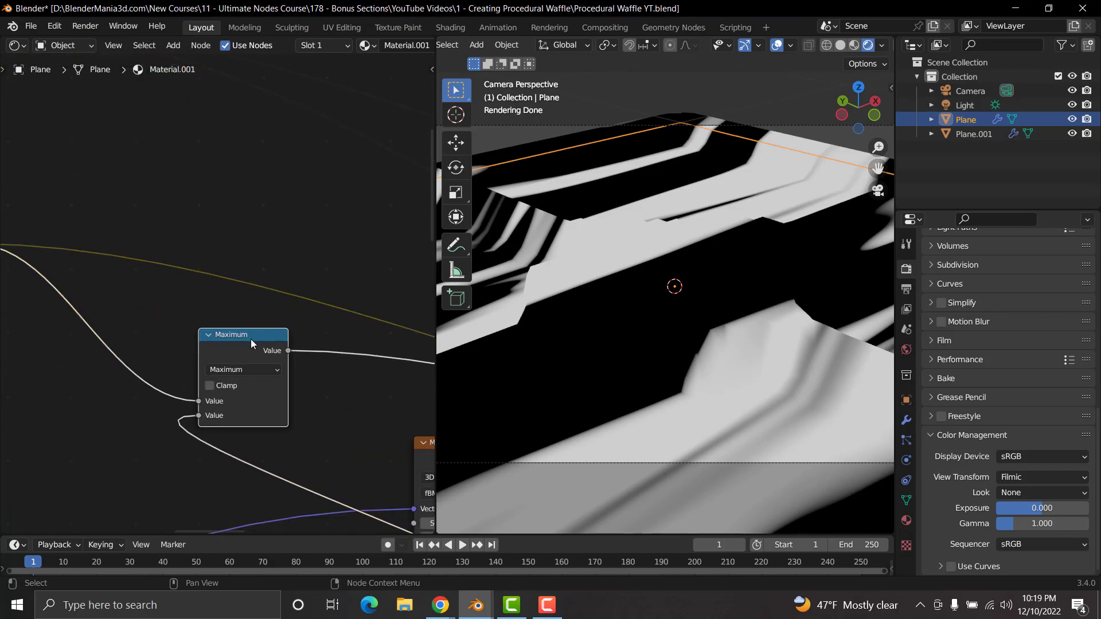
key("shift+d")
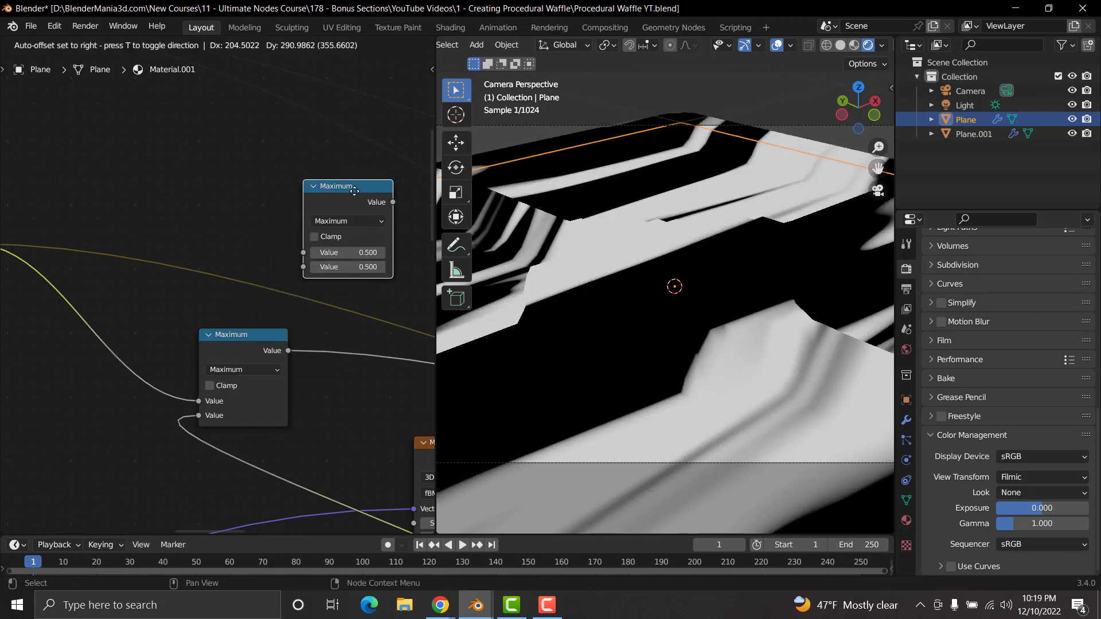
left_click(353, 187)
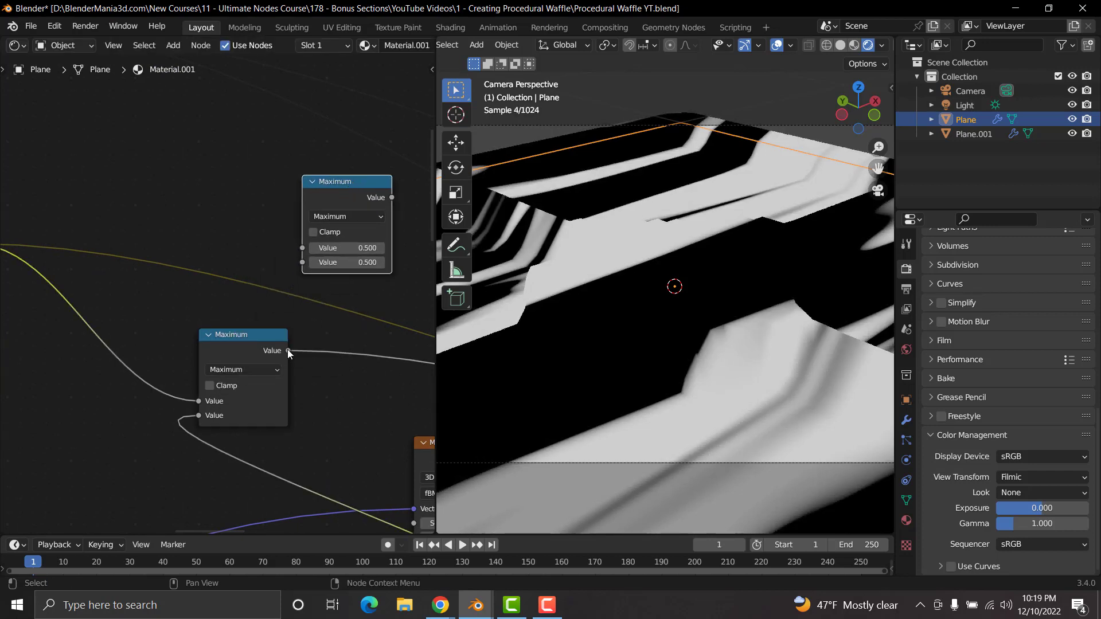
Step: Connect the original Maximum to the copy's second Value input and the previewed Musgrave ColorRamp's Color to its first
left_click_drag(287, 350, 306, 263)
scroll(269, 206, "down", 3)
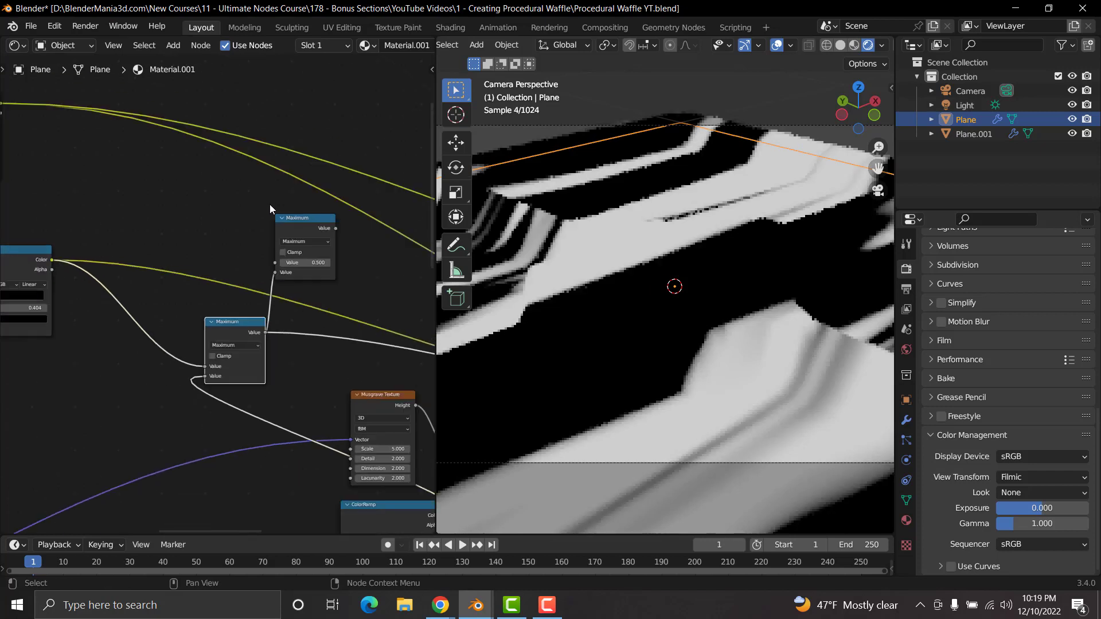
middle_click_drag(207, 202, 307, 323)
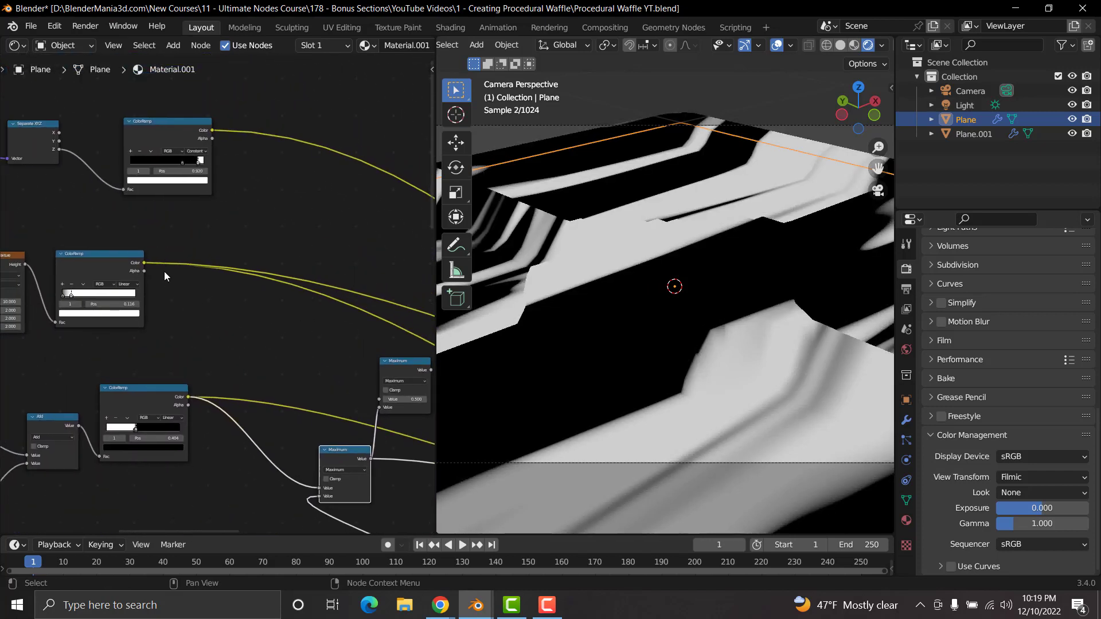
left_click_drag(143, 262, 379, 398)
middle_click_drag(357, 359, 205, 307)
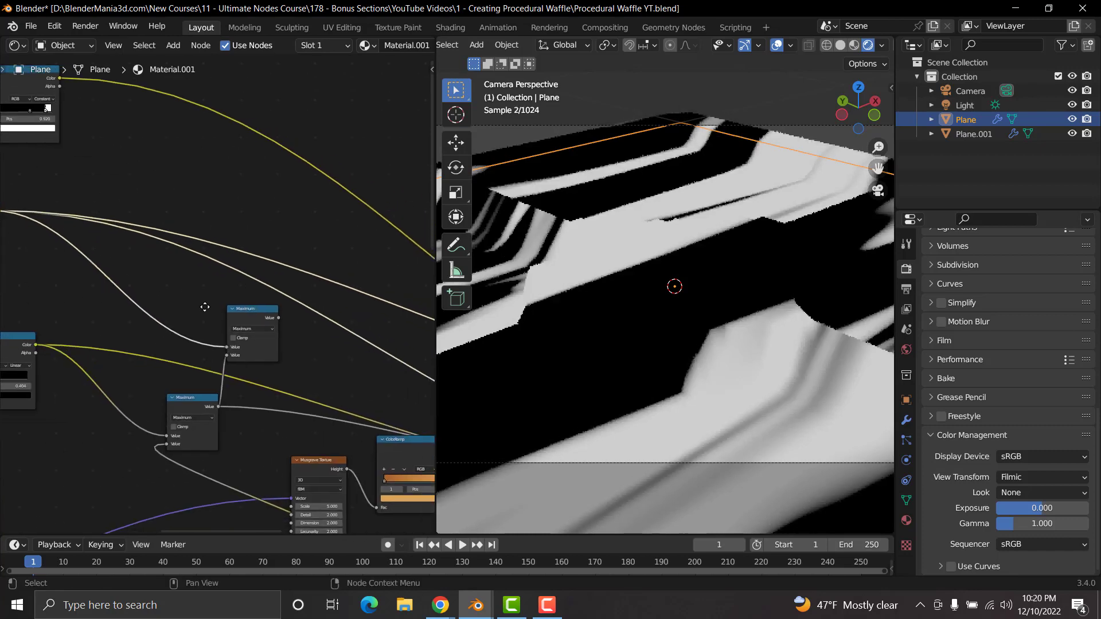
Step: Feed the new Maximum node's output into the Displacement node's Height and preview the final Mix Shader on the waffle
scroll(286, 346, "up", 1)
scroll(285, 345, "up", 2)
left_click(271, 315, "ctrl+shift")
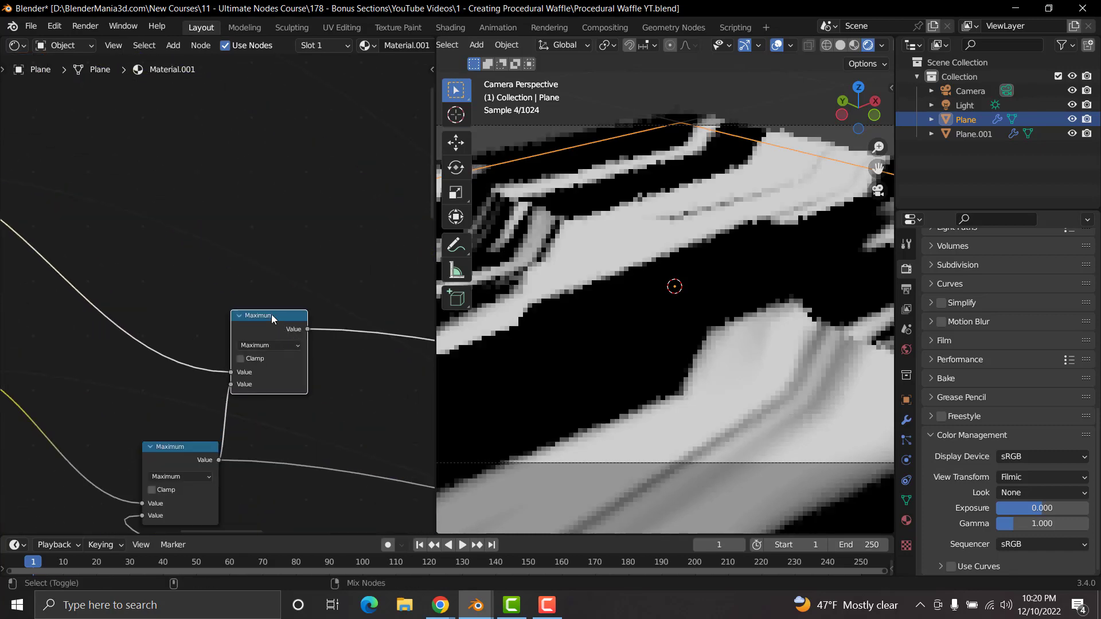
left_click_drag(308, 329, 127, 467)
middle_click_drag(114, 328, 232, 367)
left_click(233, 367, "ctrl+shift")
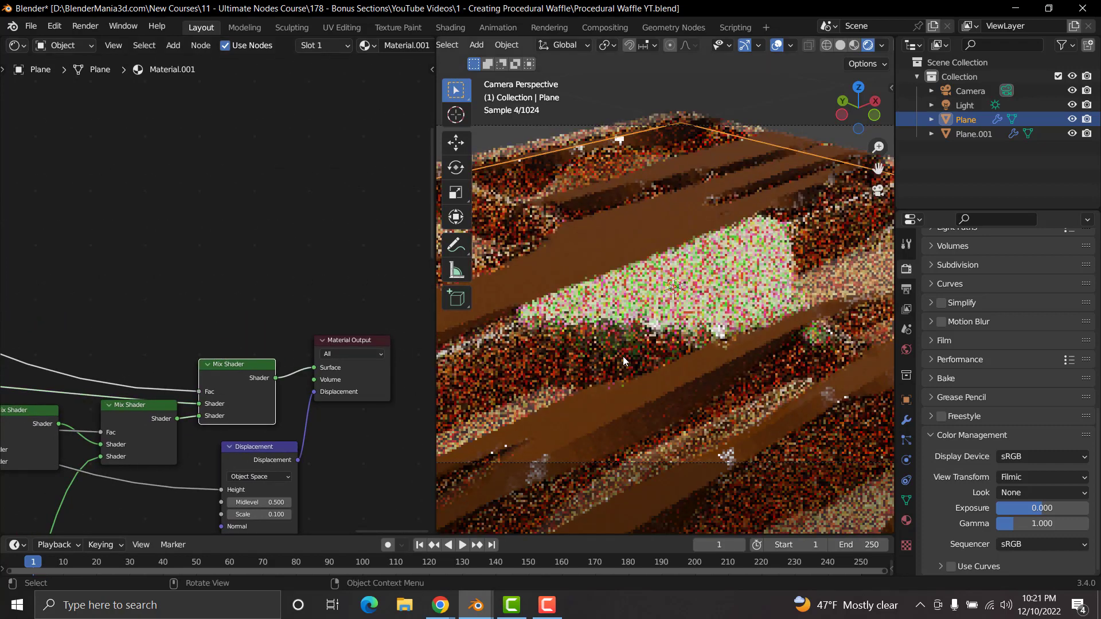
middle_click_drag(707, 363, 683, 357)
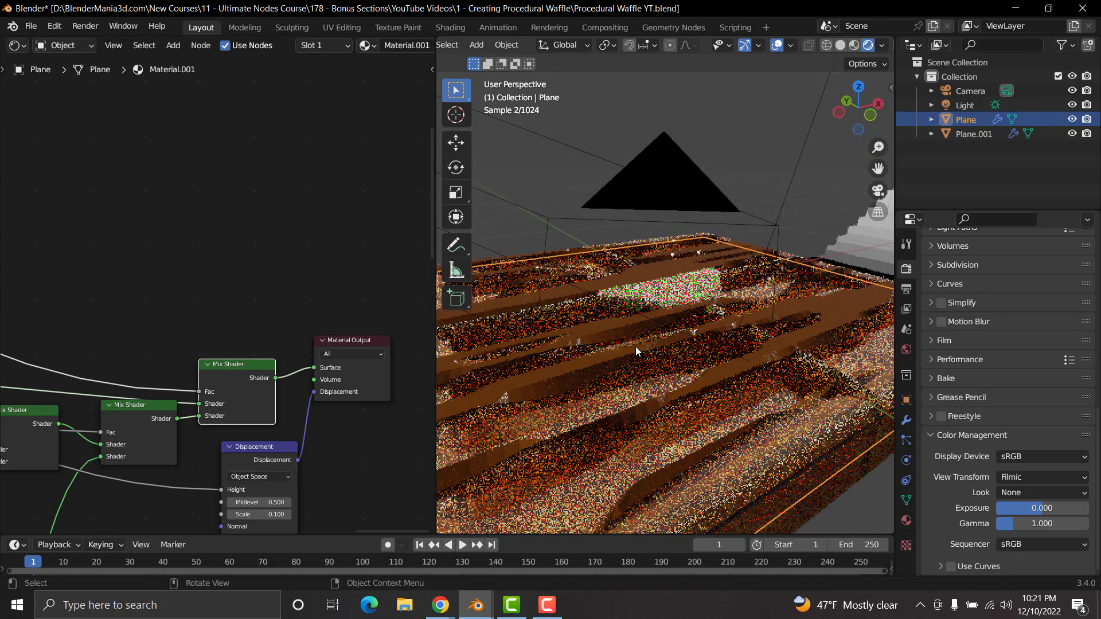
scroll(641, 396, "up", 1)
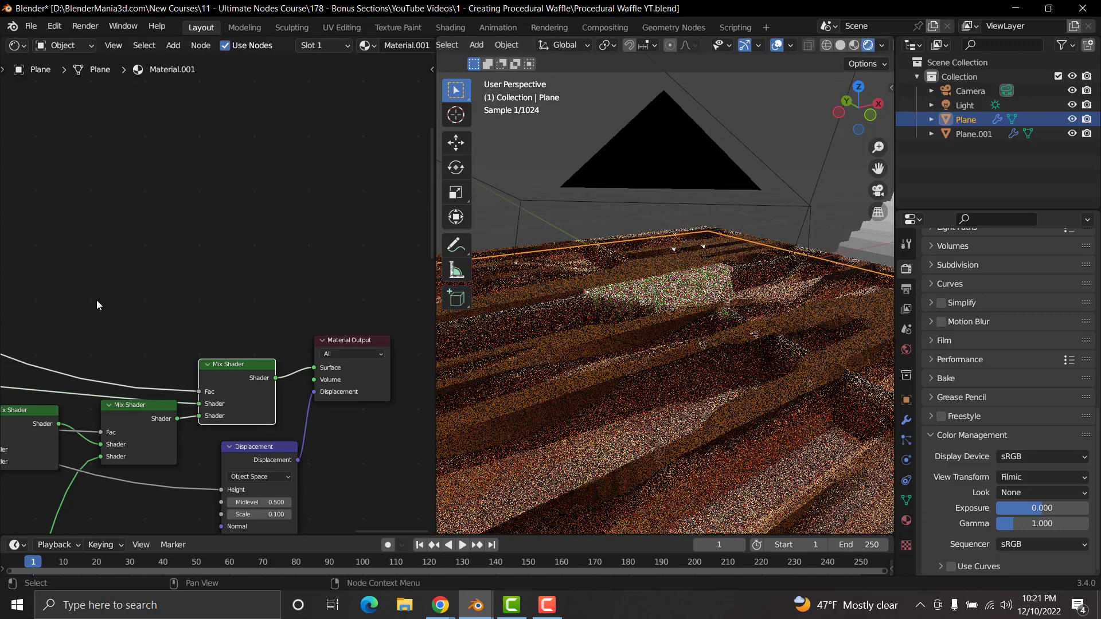
Step: Try lowering the HSV Value of the Musgrave ColorRamp's white stop to 0.1, and undo the change
middle_click_drag(96, 300, 242, 316)
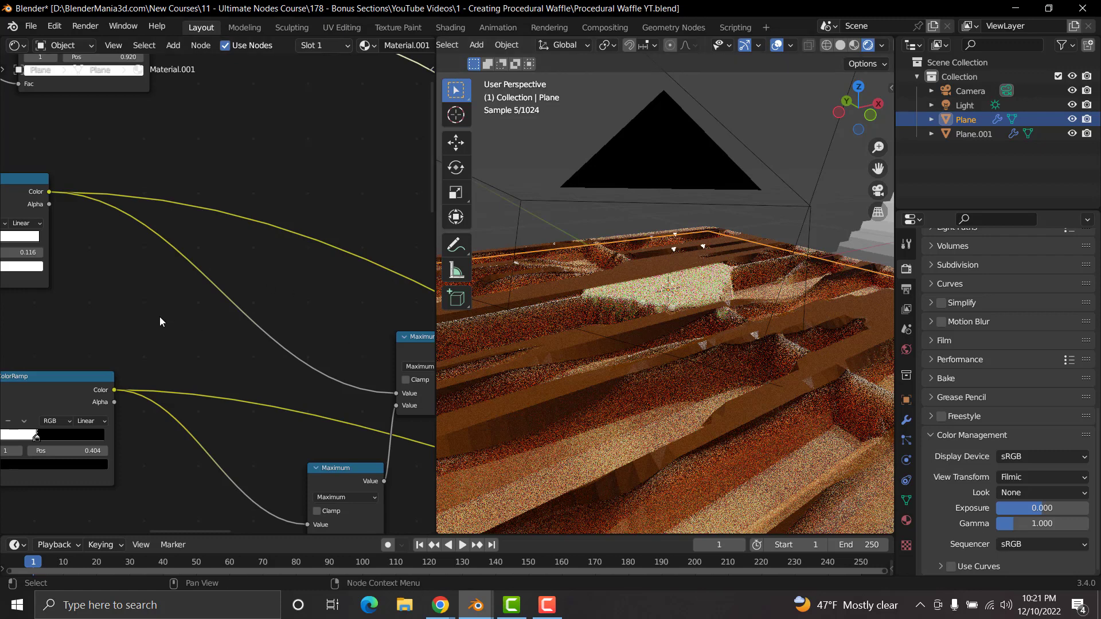
middle_click_drag(129, 299, 287, 345)
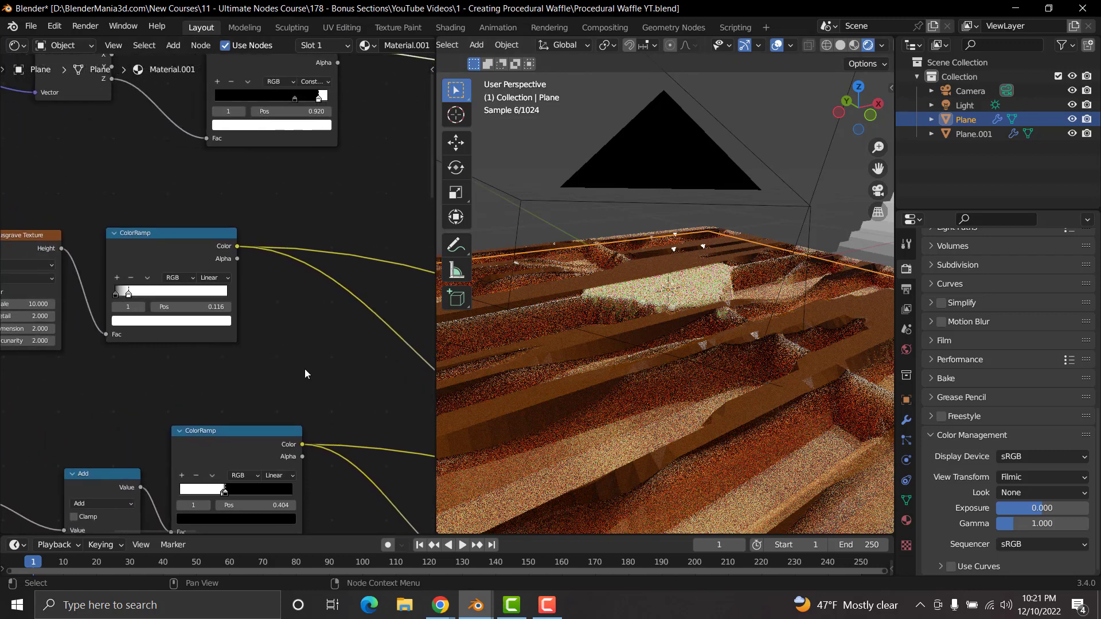
scroll(295, 369, "up", 2)
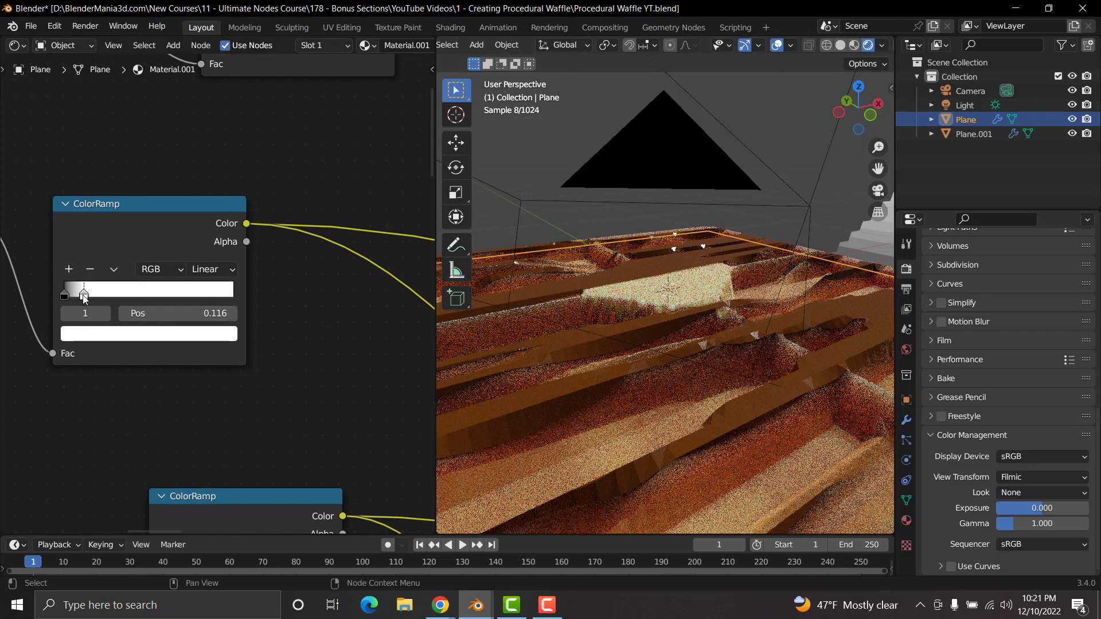
left_click(105, 334)
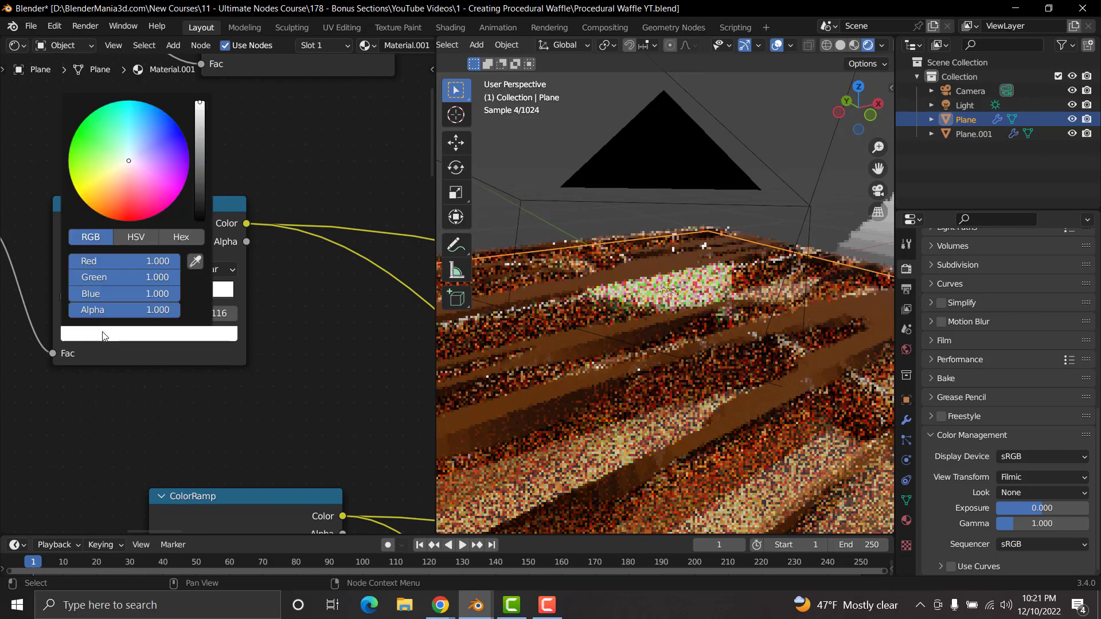
left_click(129, 239)
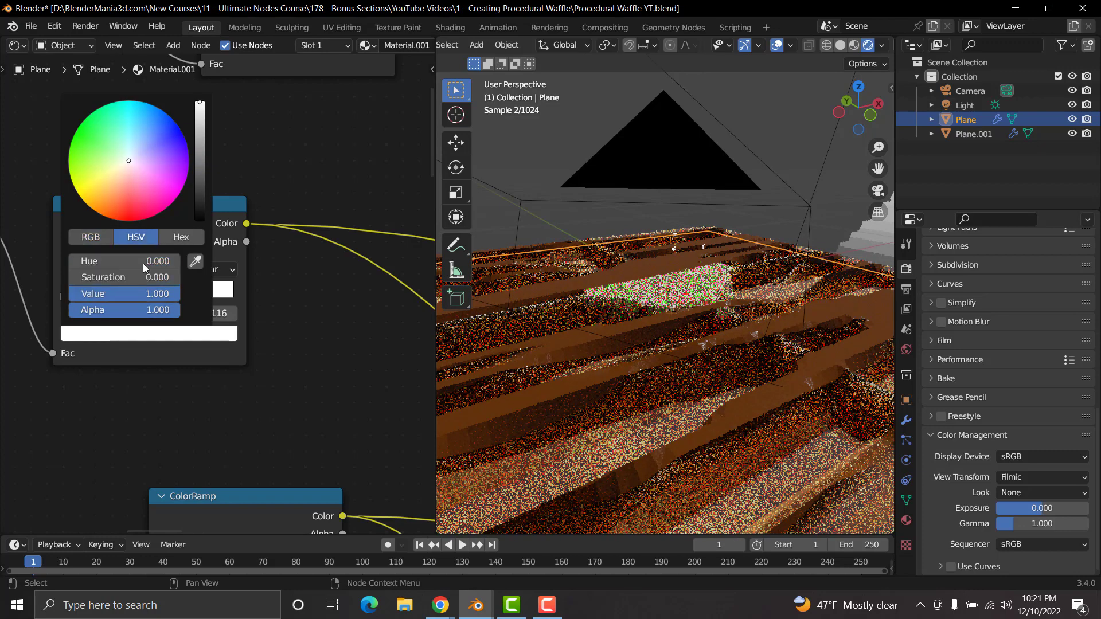
left_click_drag(123, 295, 122, 294)
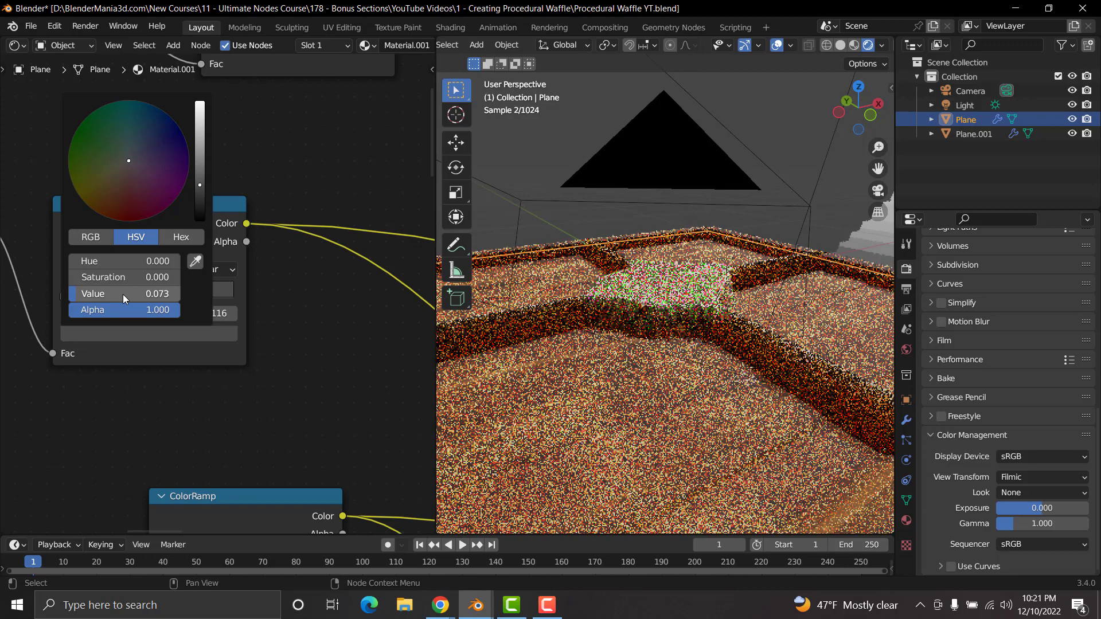
left_click_drag(123, 294, 126, 294)
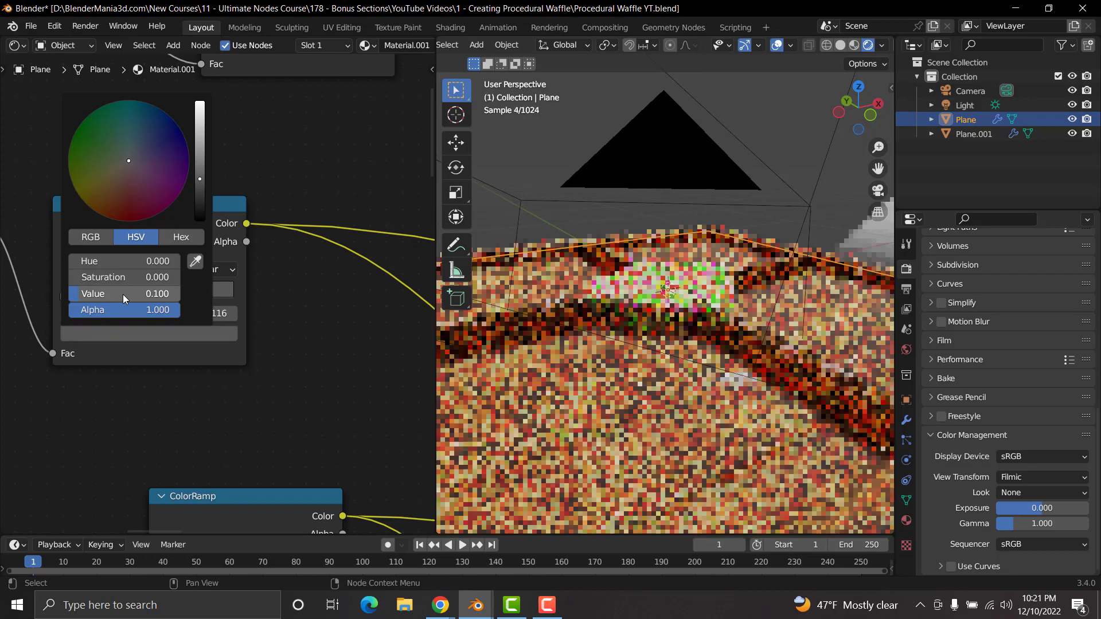
key("ctrl+z")
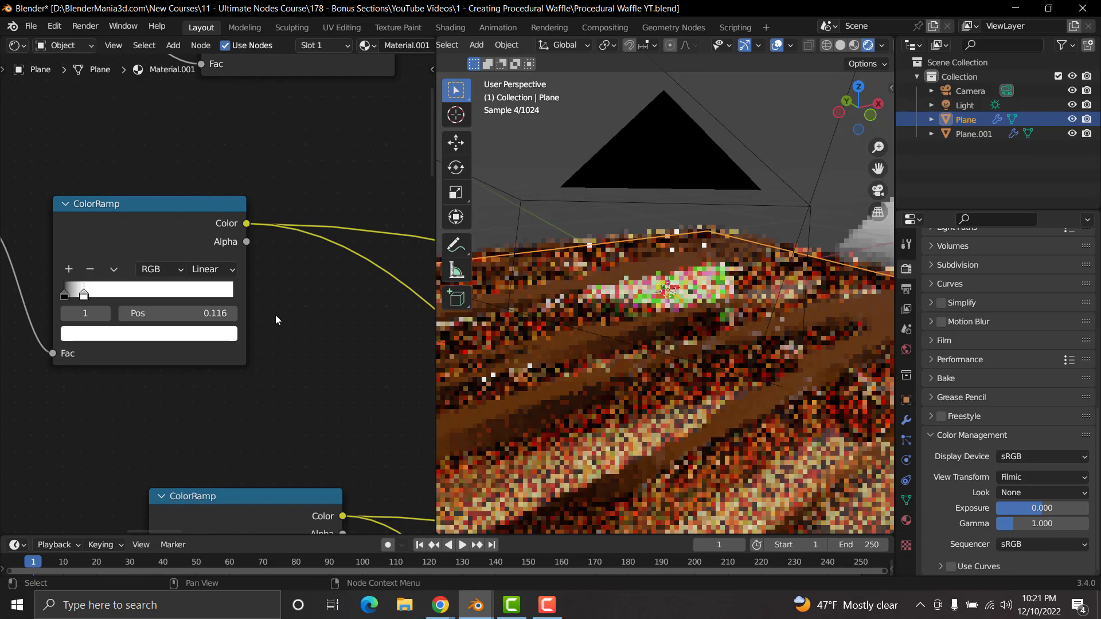
Step: Examine how the ColorRamp masks run through the two Maximum nodes
scroll(275, 315, "down", 5)
middle_click_drag(329, 325, 221, 314)
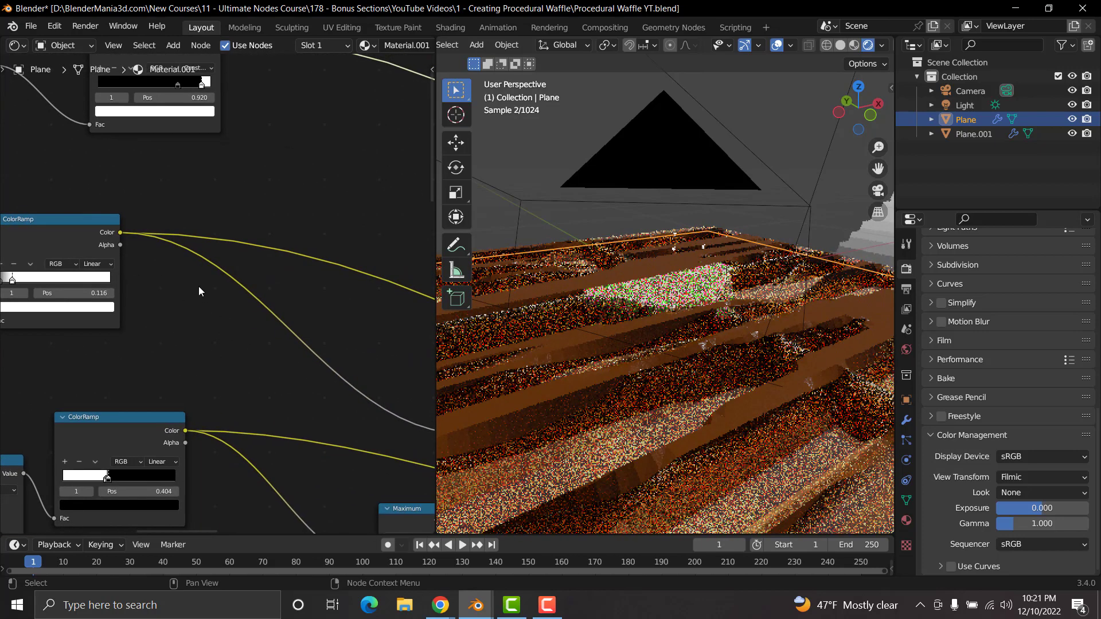
scroll(198, 287, "down", 2)
middle_click_drag(304, 320, 218, 290)
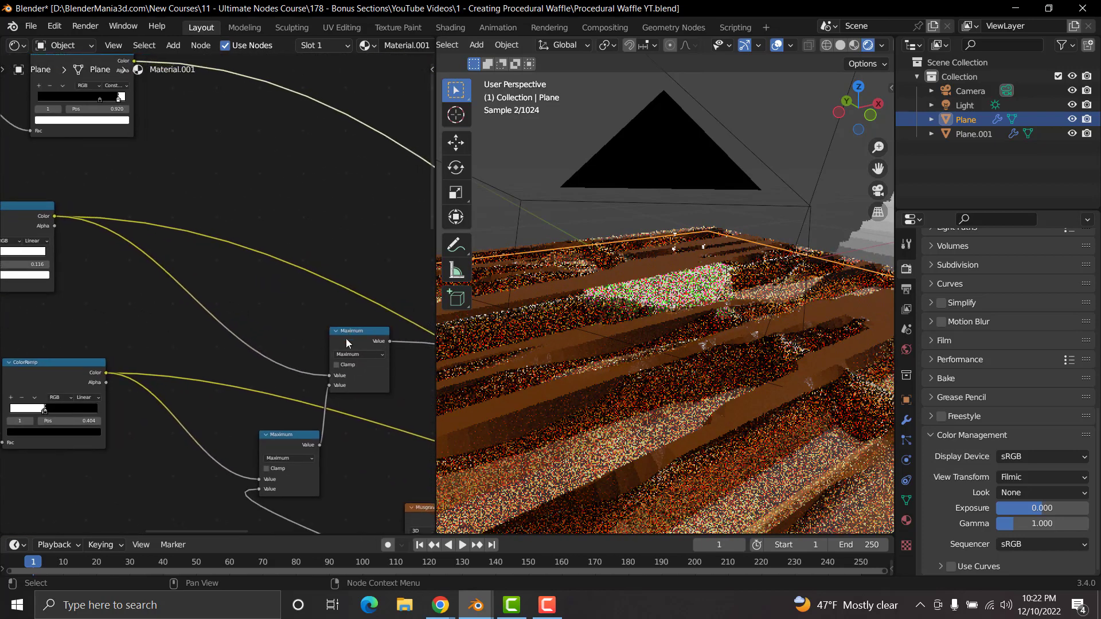
scroll(367, 349, "up", 1)
scroll(357, 349, "down", 6)
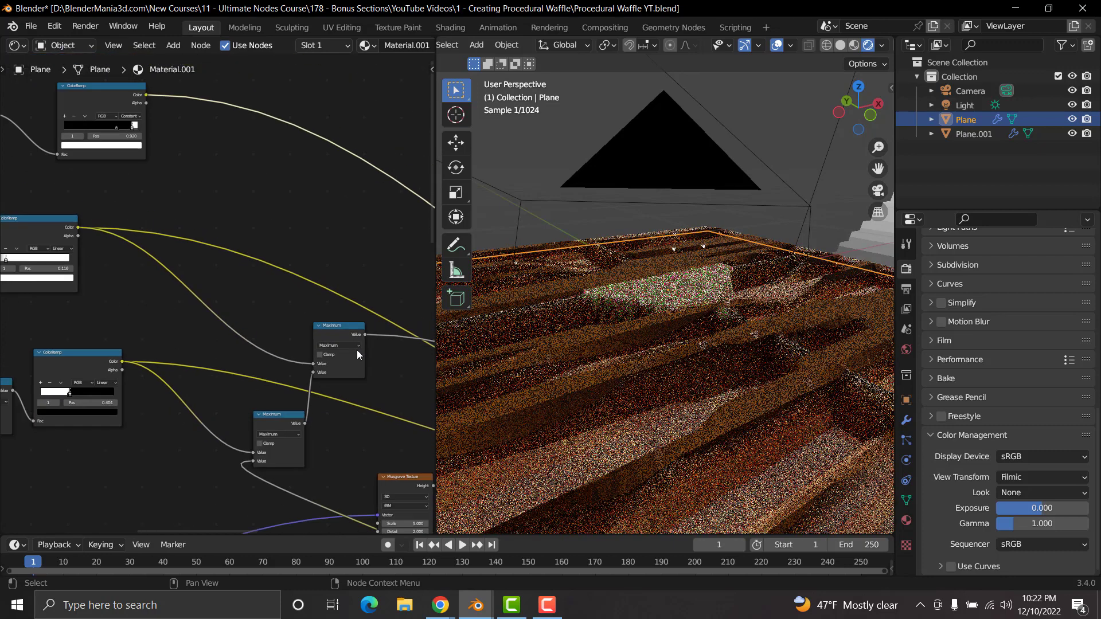
middle_click_drag(356, 350, 176, 265)
mouse_move(340, 333)
middle_mouse_down()
mouse_move(121, 261)
mouse_move(299, 306)
middle_mouse_up()
middle_click_drag(173, 293, 355, 376)
middle_click_drag(137, 297, 244, 333)
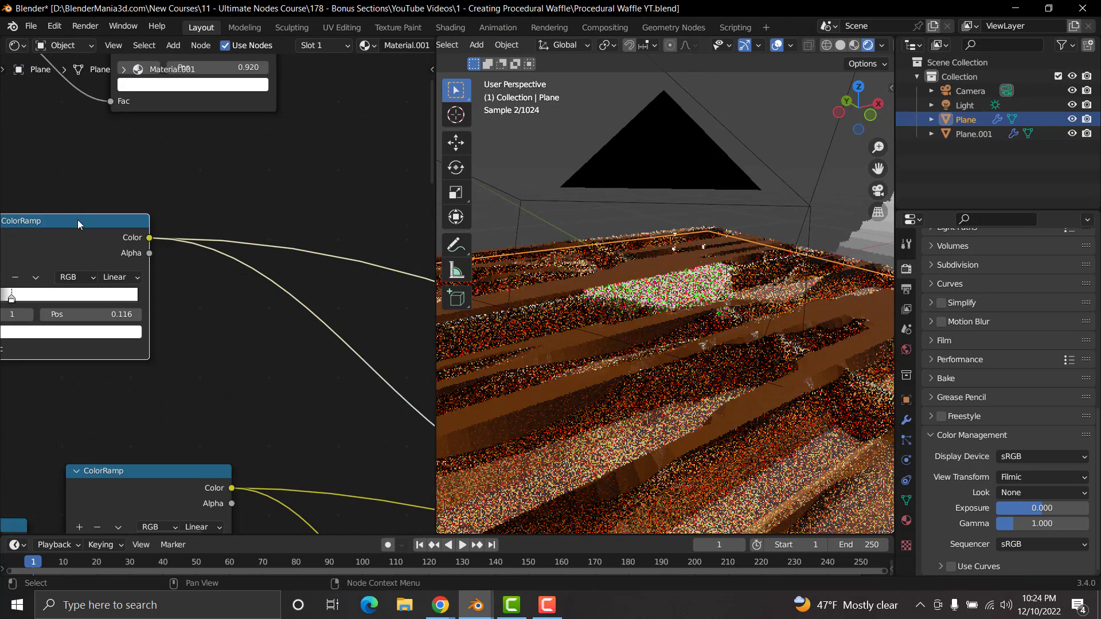
Step: Duplicate the Musgrave ColorRamp and insert the copy on its link to the upper Maximum node's first Value input
middle_click_drag(186, 279, 109, 242)
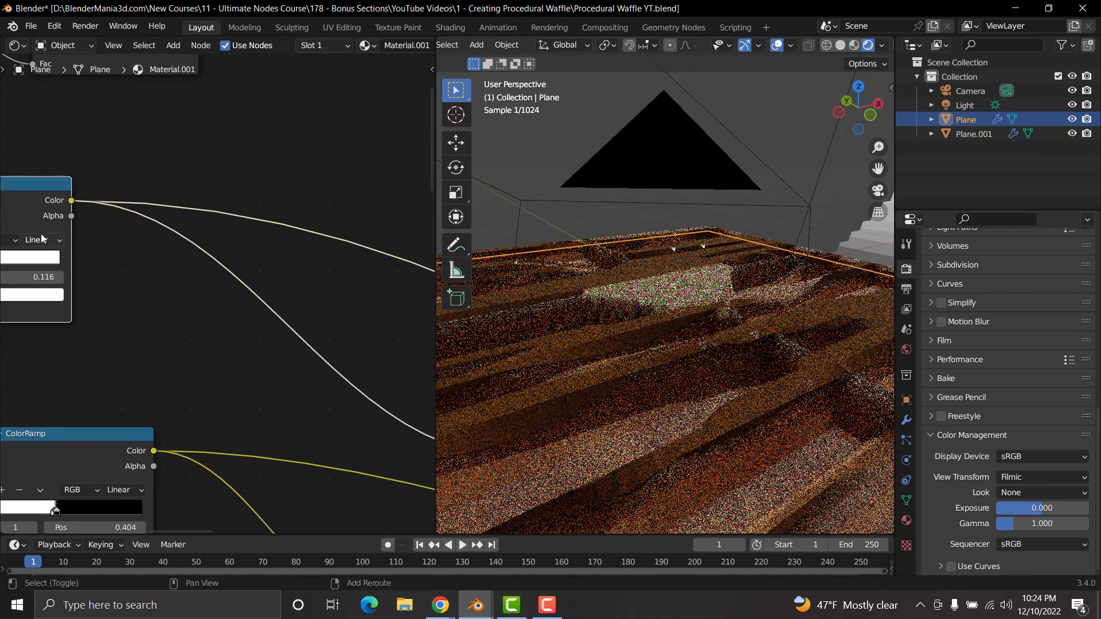
key("shift+d")
left_click(326, 325)
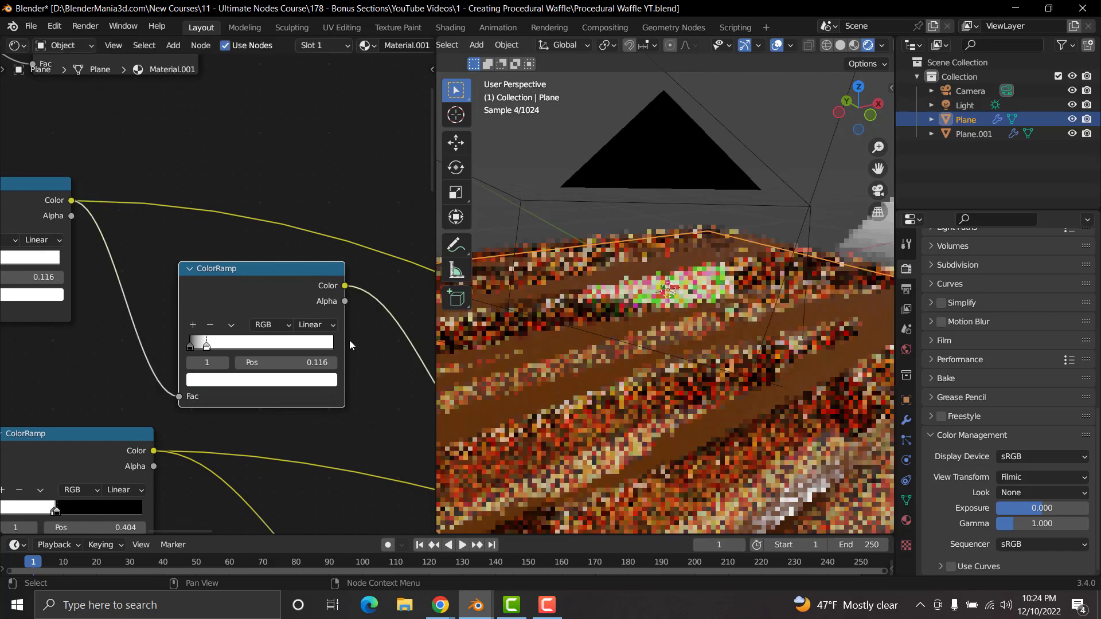
middle_click_drag(365, 346, 215, 308)
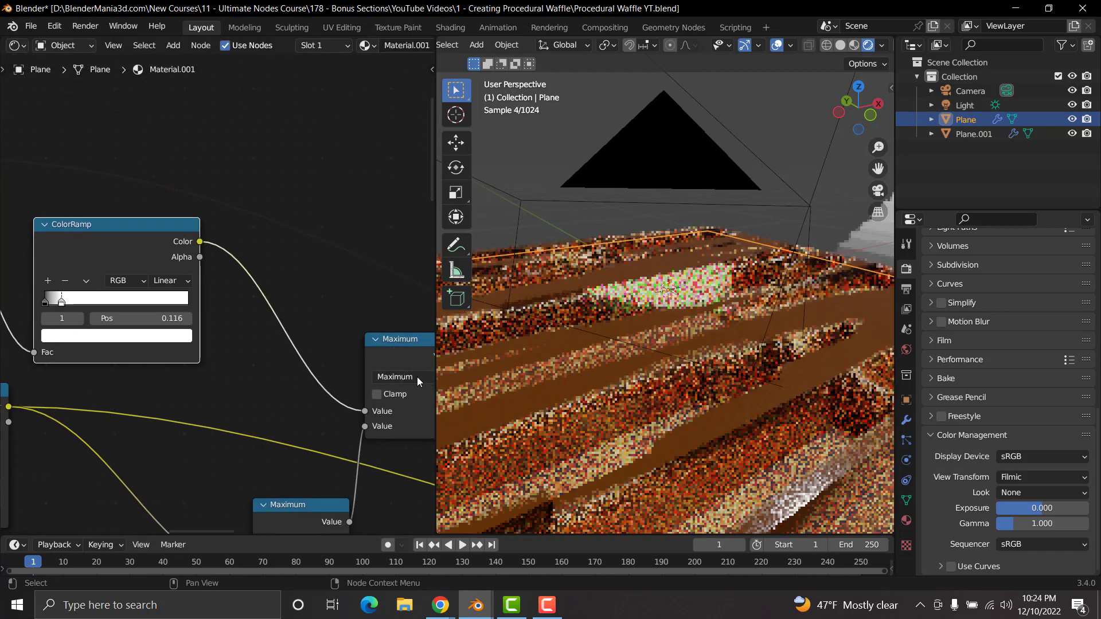
middle_click_drag(139, 296, 223, 307)
scroll(197, 328, "up", 3)
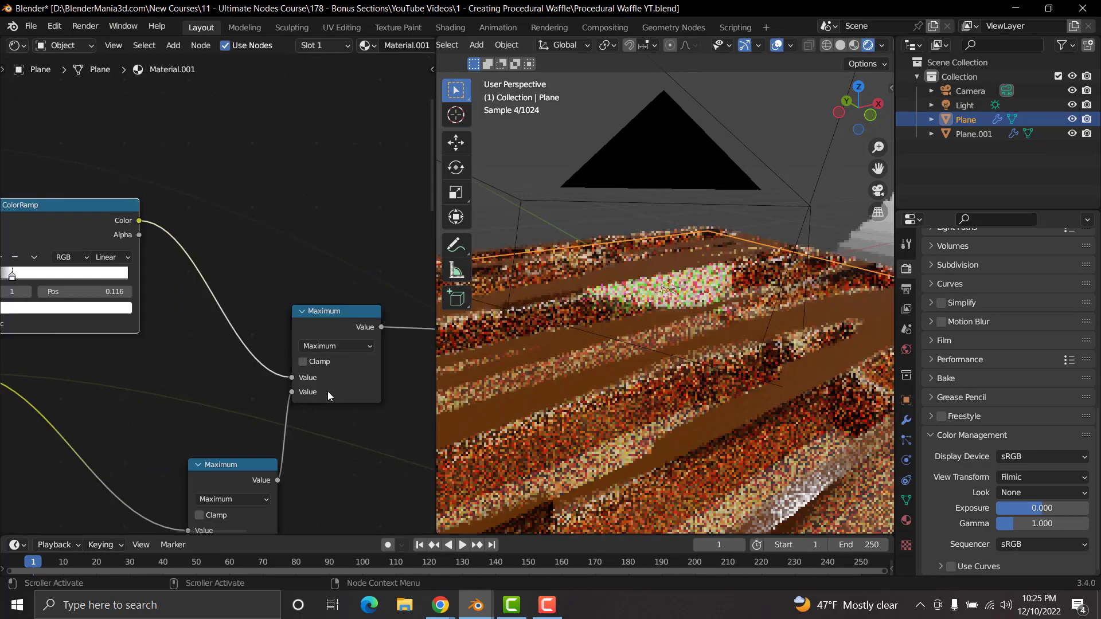
scroll(328, 392, "up", 3)
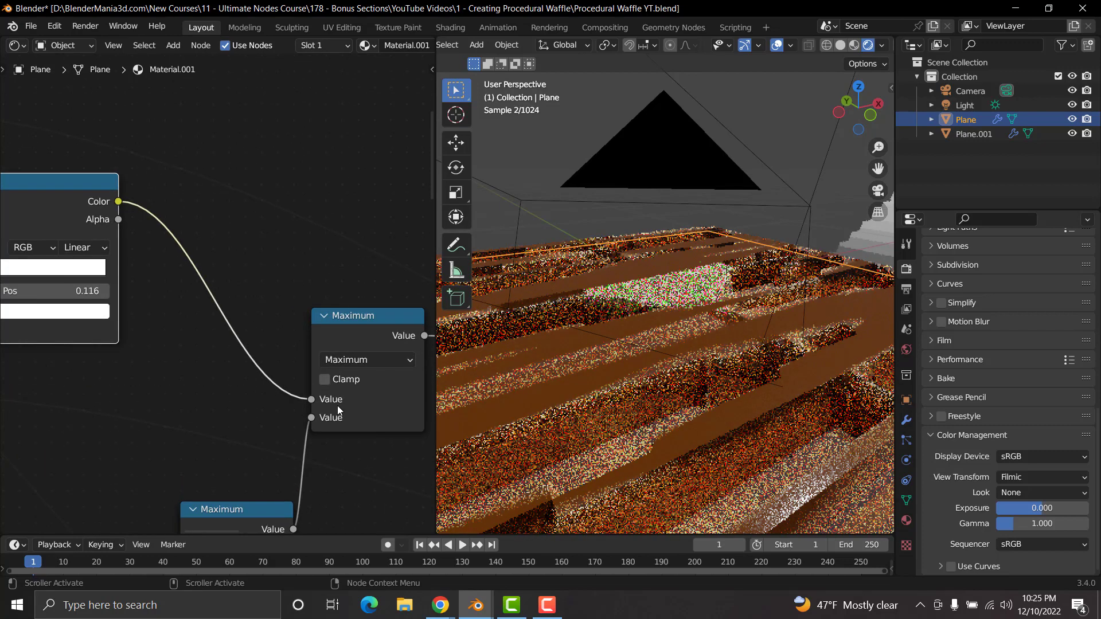
Step: Try darkening the copied ColorRamp's white stop to mid grey and moving it to position 0.040
middle_click_drag(68, 340, 287, 370)
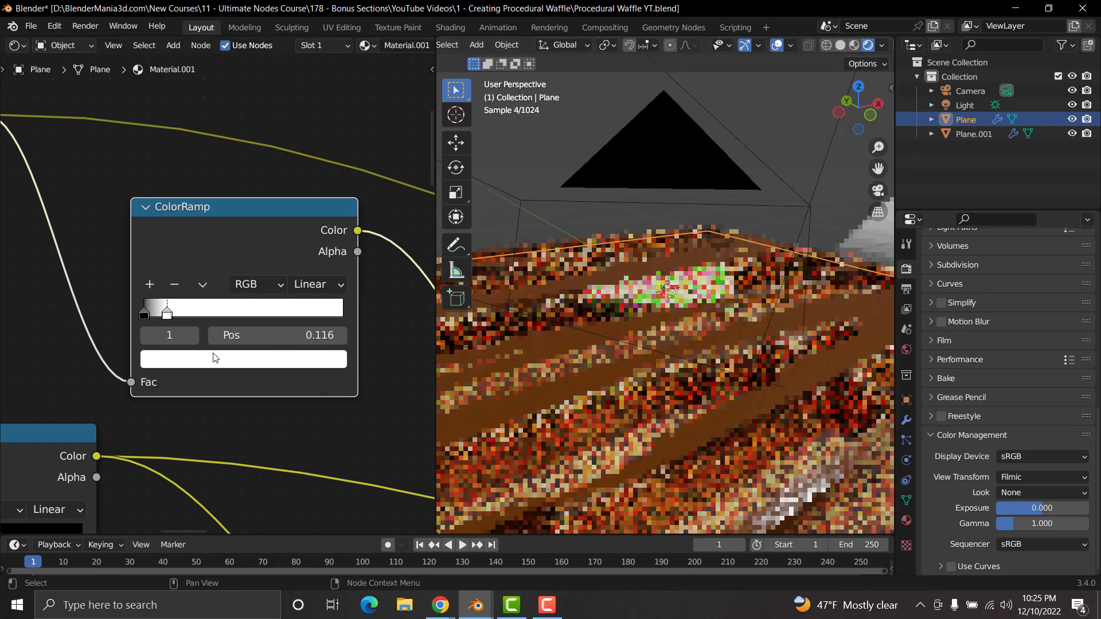
left_click(215, 359)
scroll(210, 367, "down", 2, "ctrl")
scroll(210, 368, "down", 10, "ctrl")
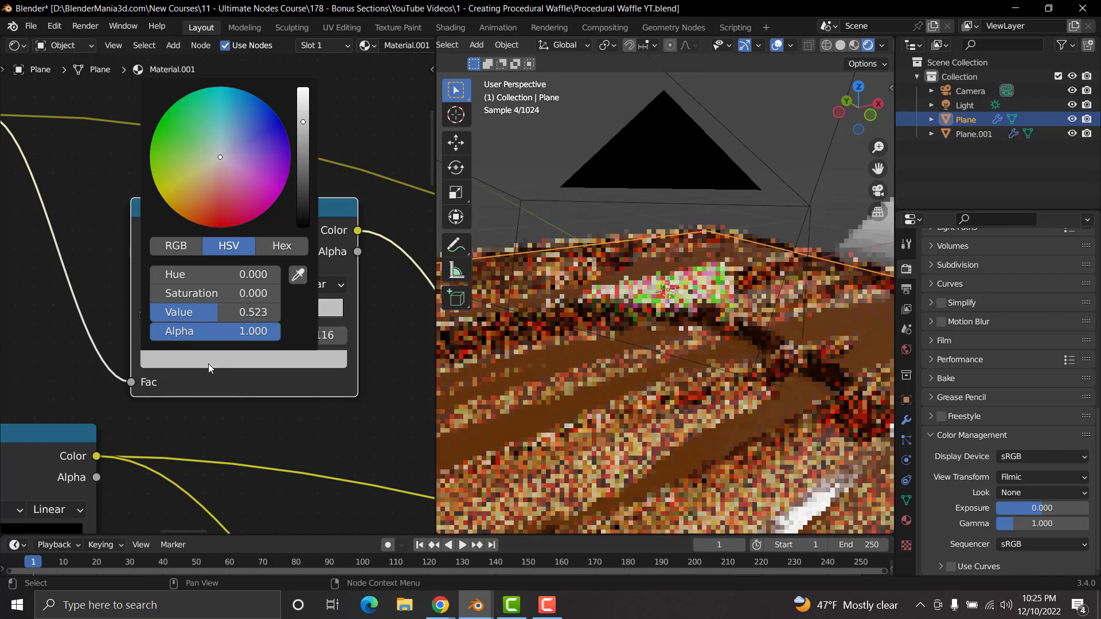
scroll(209, 363, "down", 1, "ctrl")
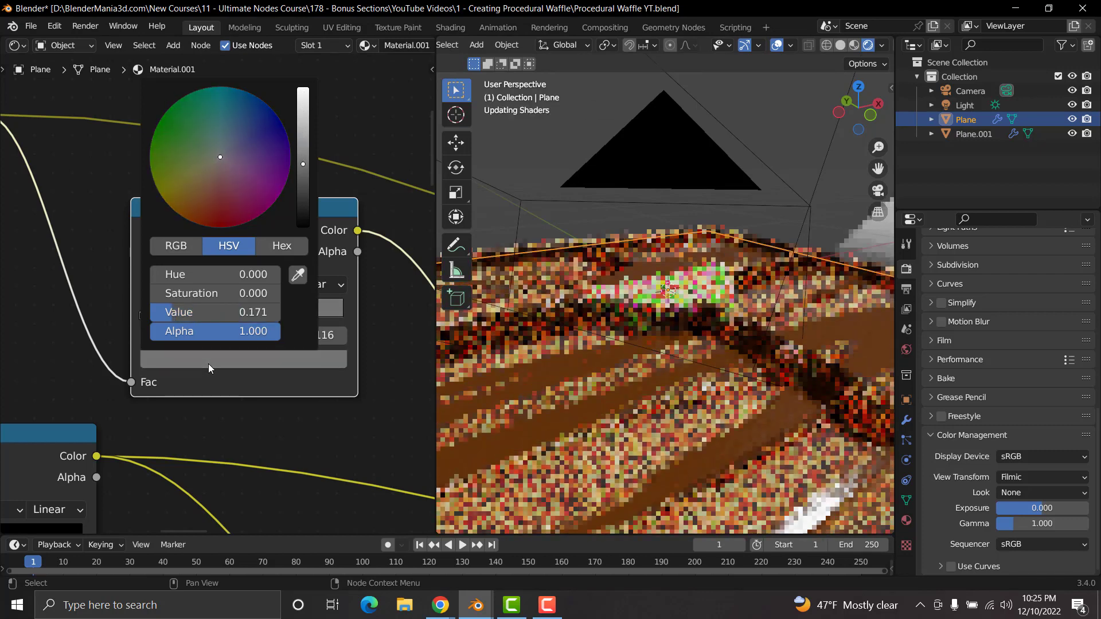
scroll(208, 363, "up", 2, "ctrl")
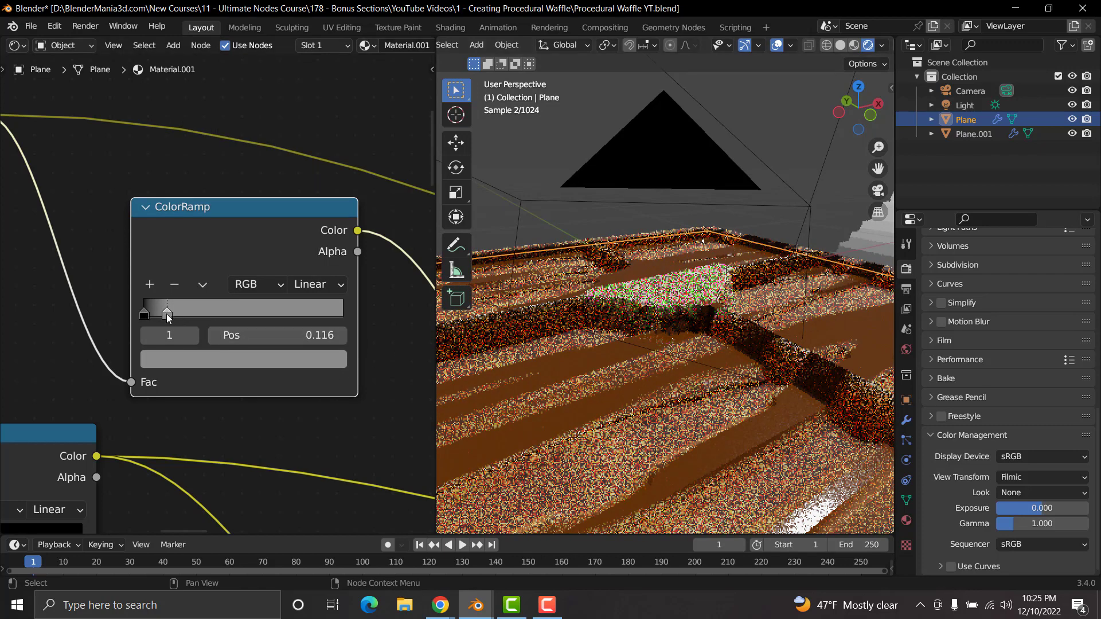
mouse_move(167, 314)
left_mouse_down()
mouse_move(360, 321)
mouse_move(160, 314)
left_mouse_up()
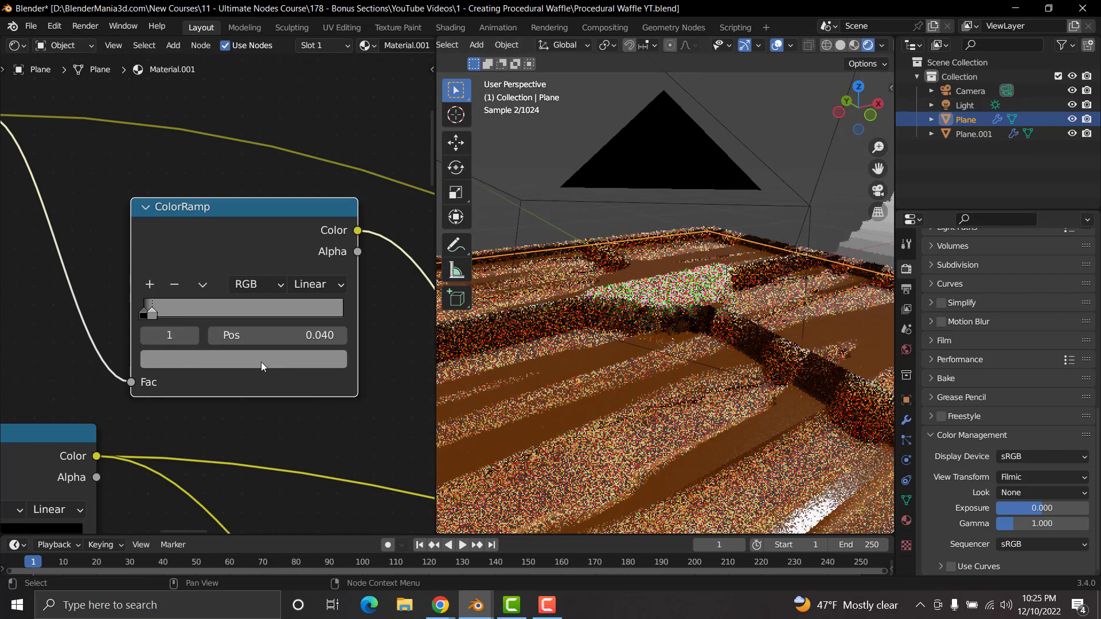
Step: Lighten the copied ColorRamp's grey stop to an HSV Value of 0.692 and move it to position 0.927
left_click(260, 361)
scroll(259, 360, "up", 5)
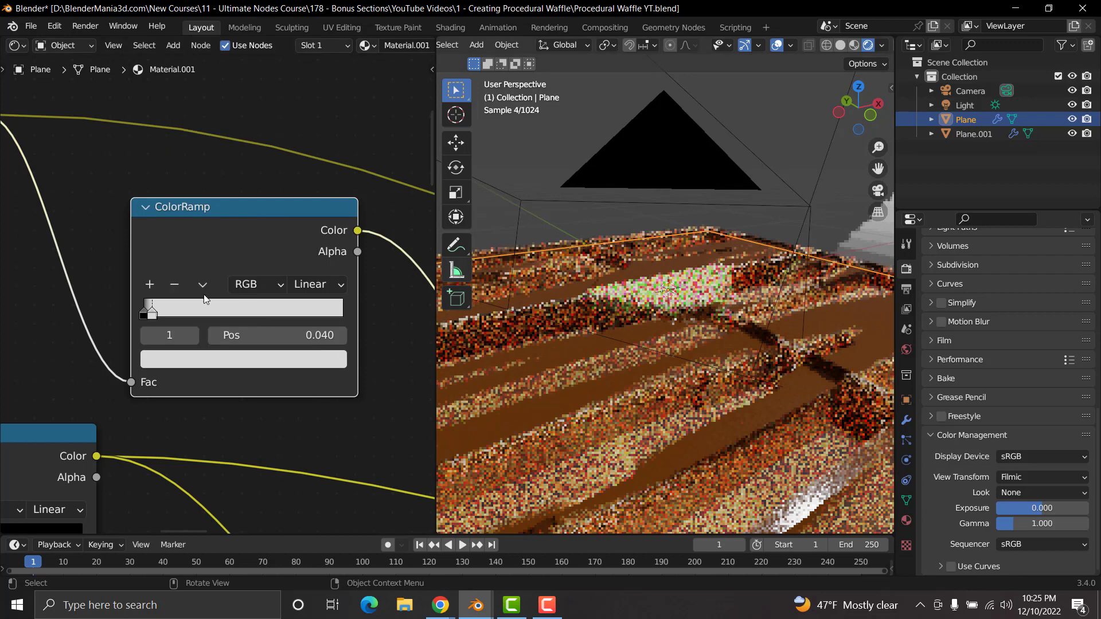
left_click_drag(154, 317, 354, 318)
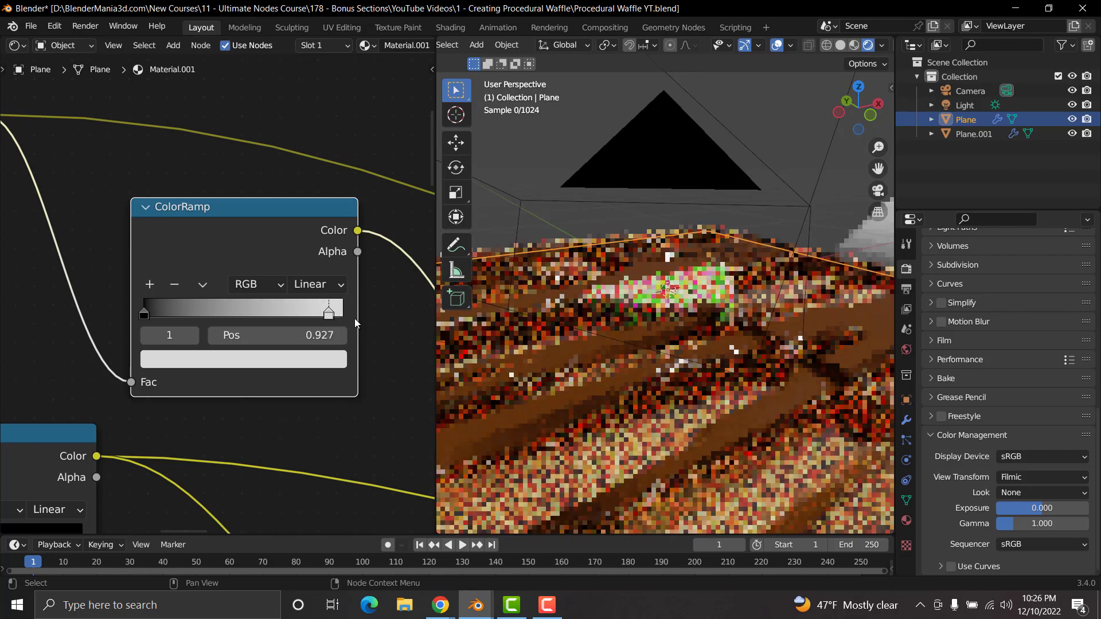
Step: Lower the HSV Value of the copied ColorRamp's stop at 0.927 to 0.448
left_click(301, 362)
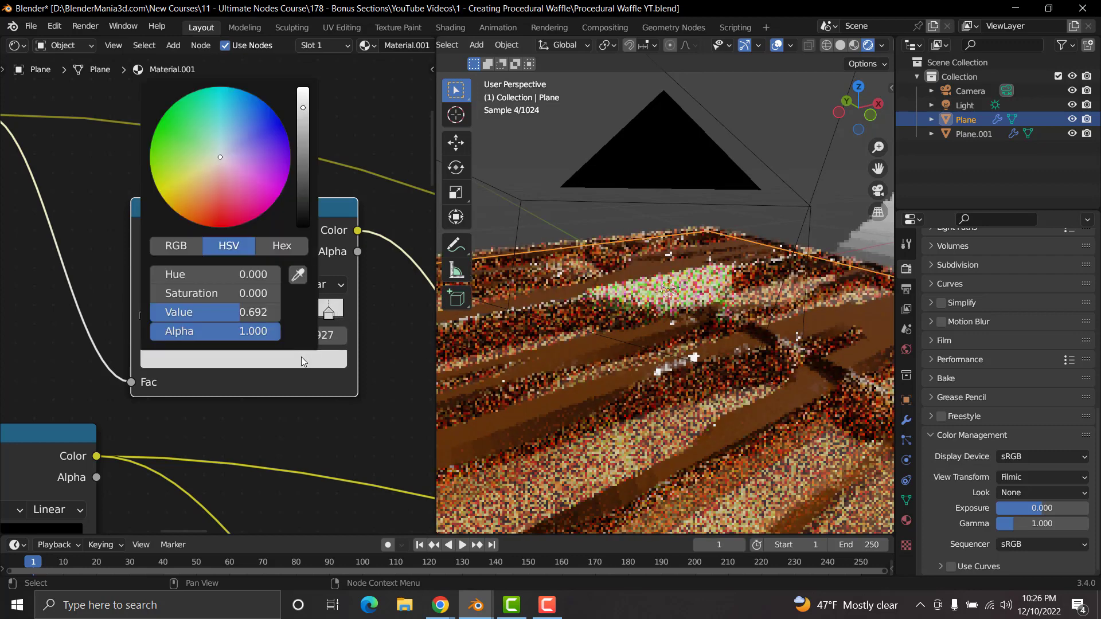
scroll(301, 361, "down", 8)
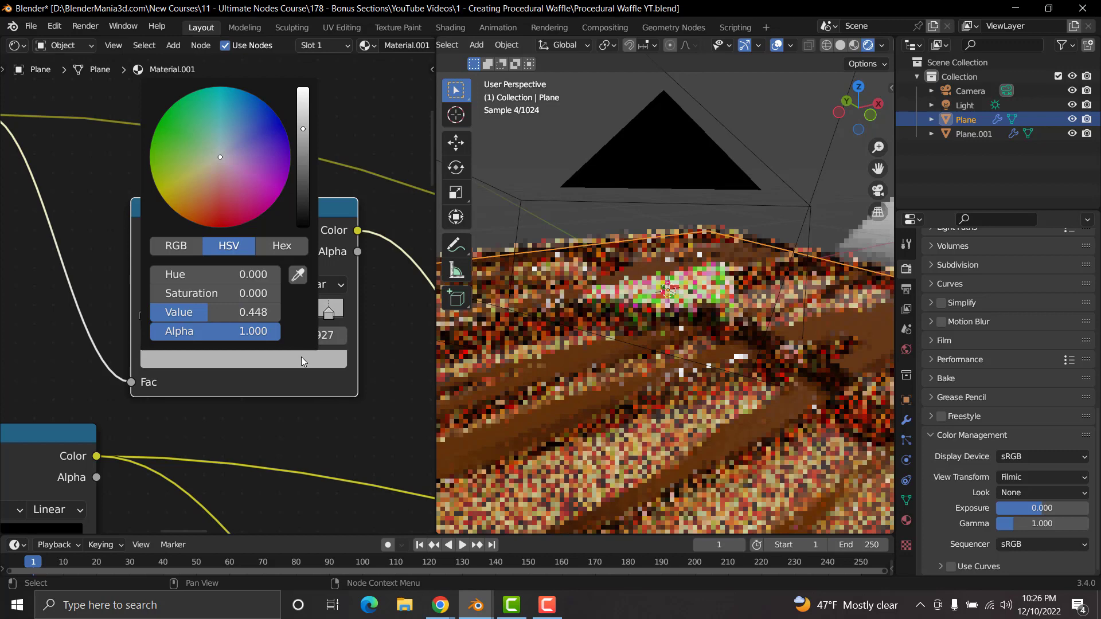
scroll(302, 360, "up", 3)
scroll(301, 356, "down", 3)
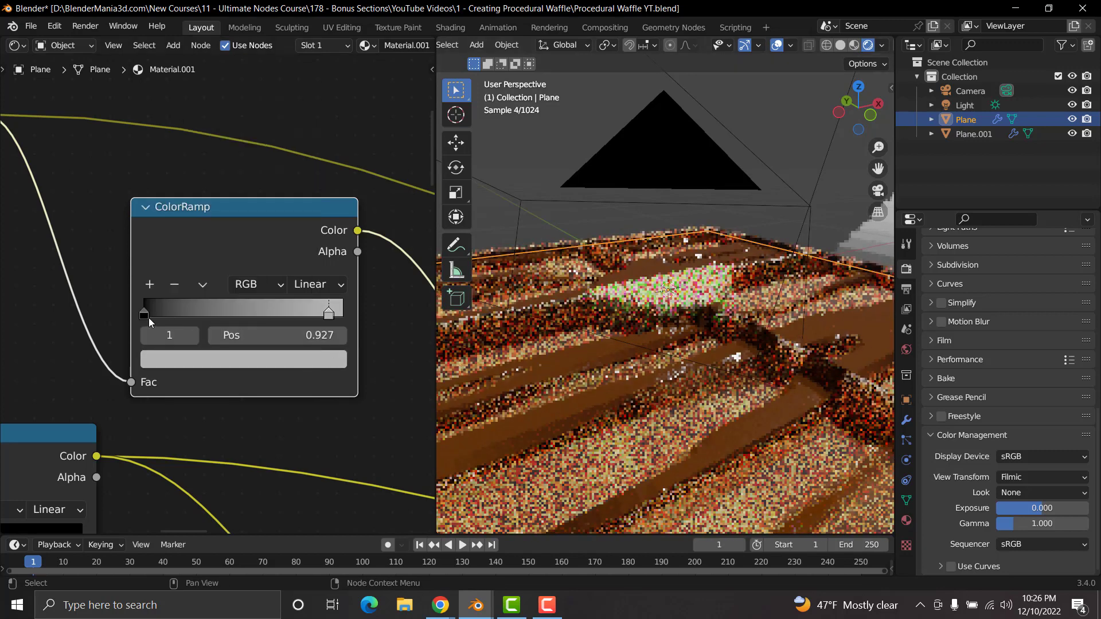
Step: Move the copied ColorRamp's black stop to position 0.760 and lighten it to an HSV Value of 0.171
left_click_drag(148, 317, 317, 316)
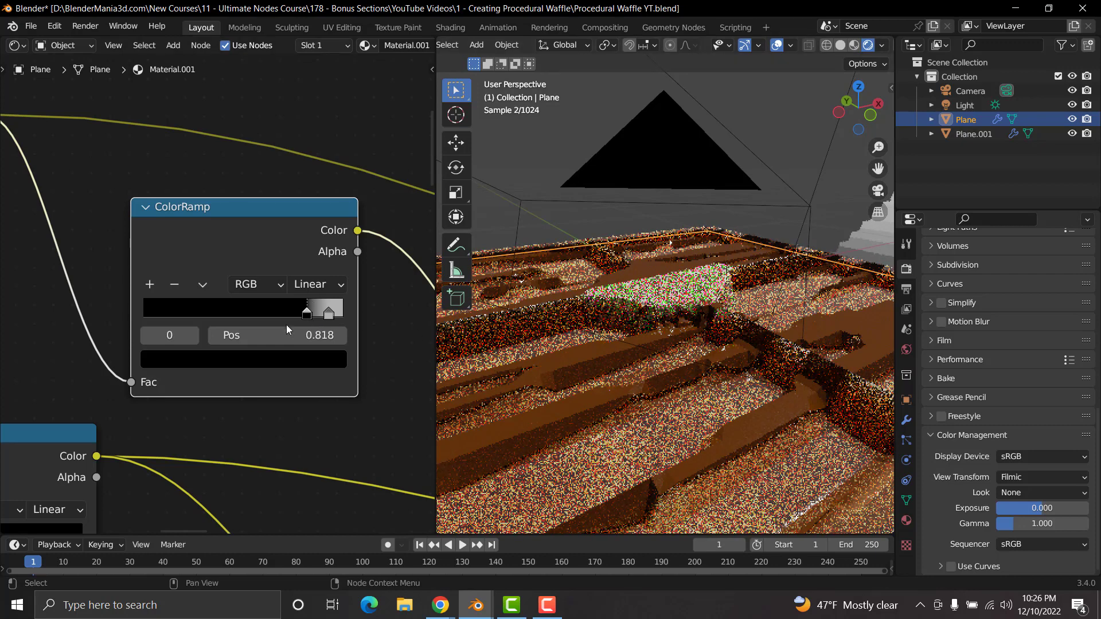
left_click_drag(306, 315, 295, 315)
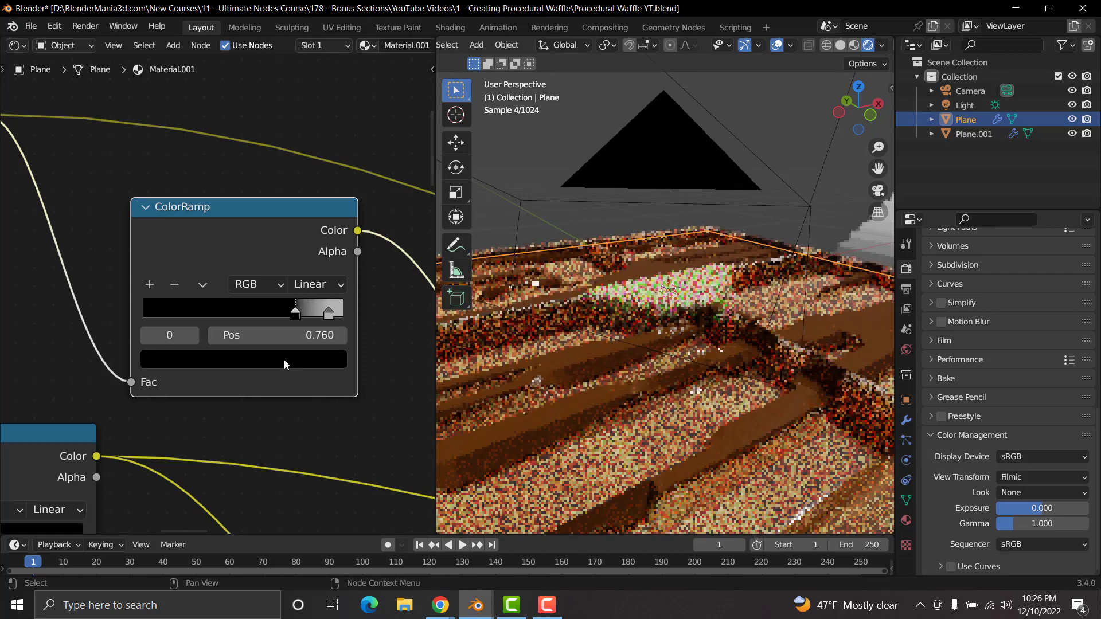
left_click(284, 359)
scroll(284, 359, "up", 4)
scroll(284, 359, "up", 5)
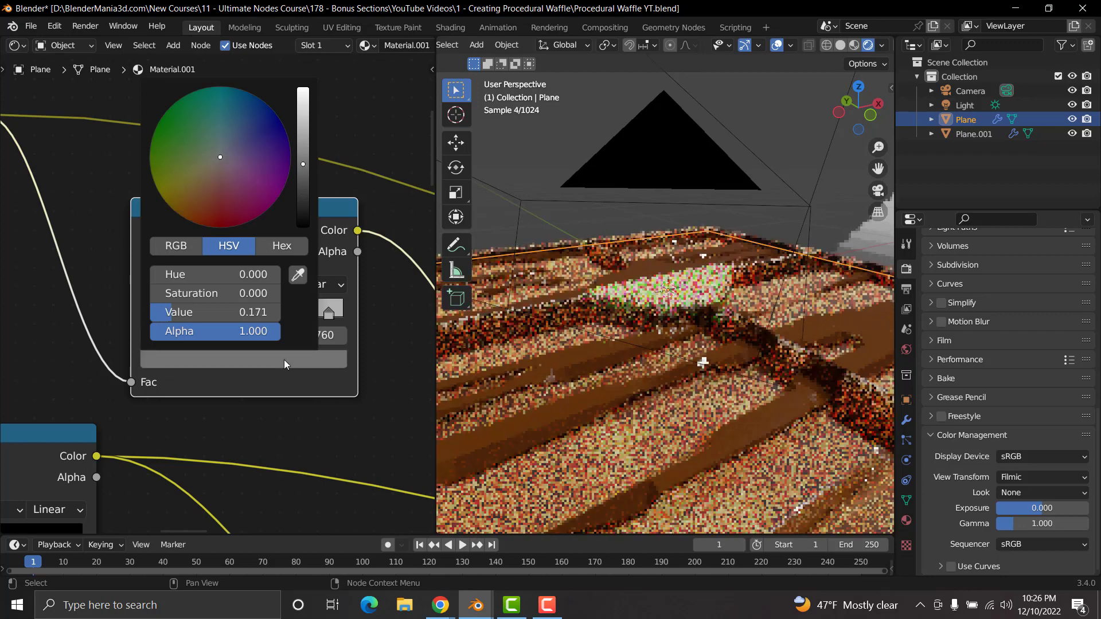
scroll(284, 360, "up", 1)
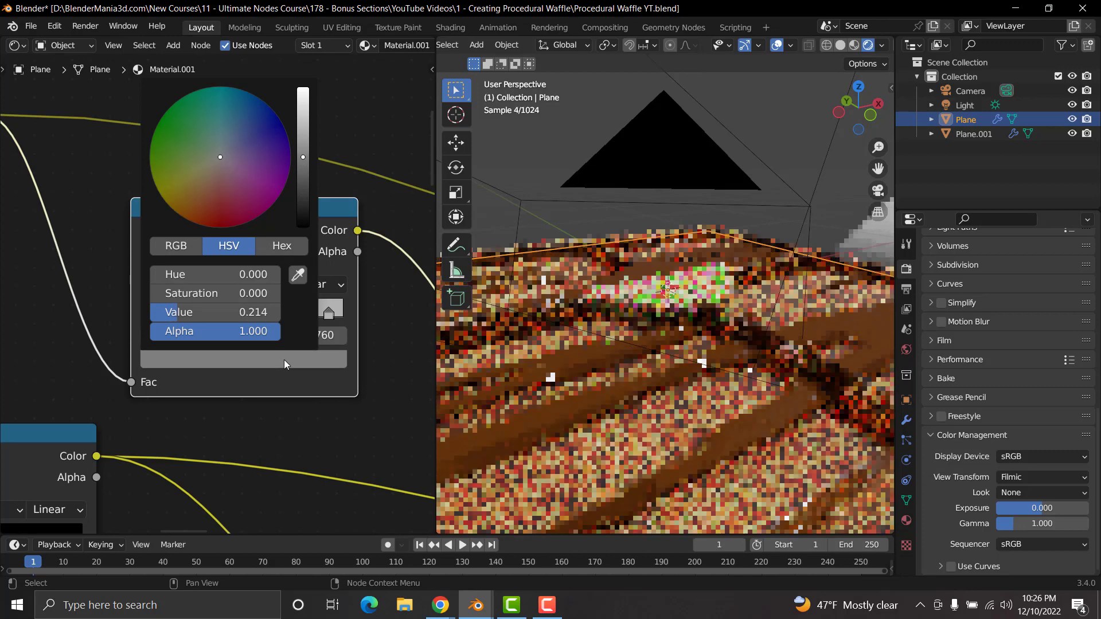
scroll(284, 360, "up", 1)
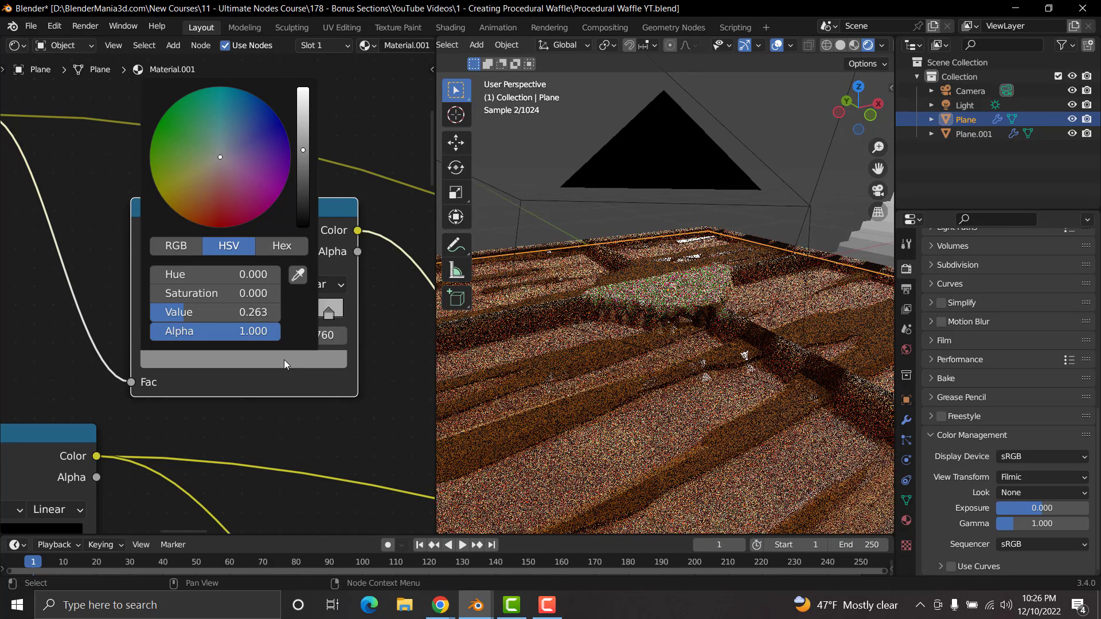
scroll(284, 359, "down", 2)
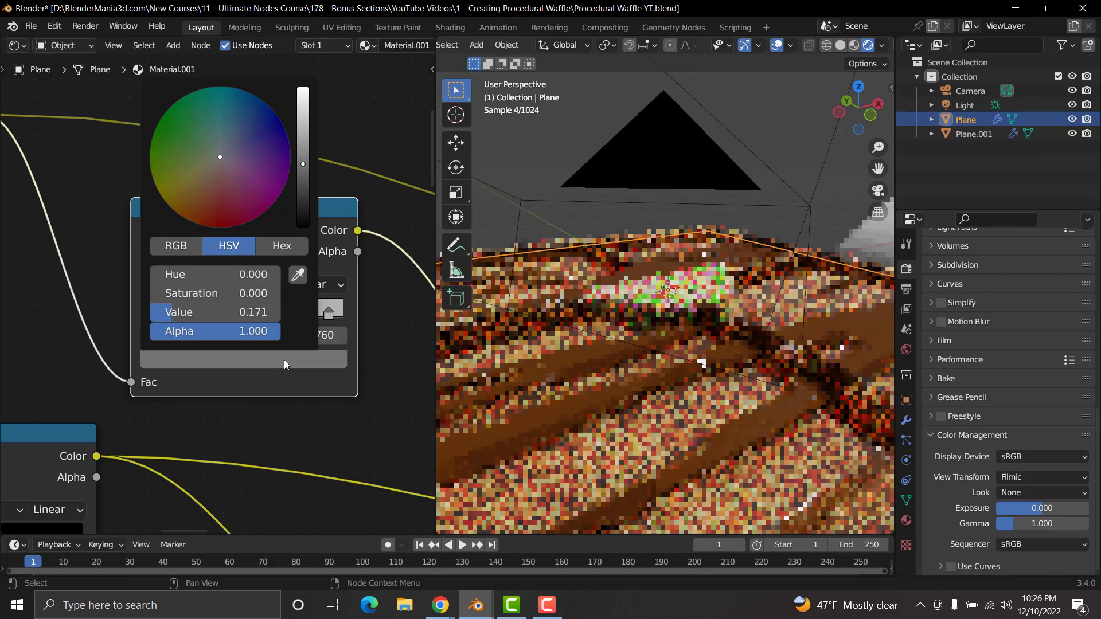
Step: Try an HSV Value of 1.000 on the stop at 0.760, and settle on 0.133
scroll(283, 360, "up", 7)
scroll(284, 360, "up", 6)
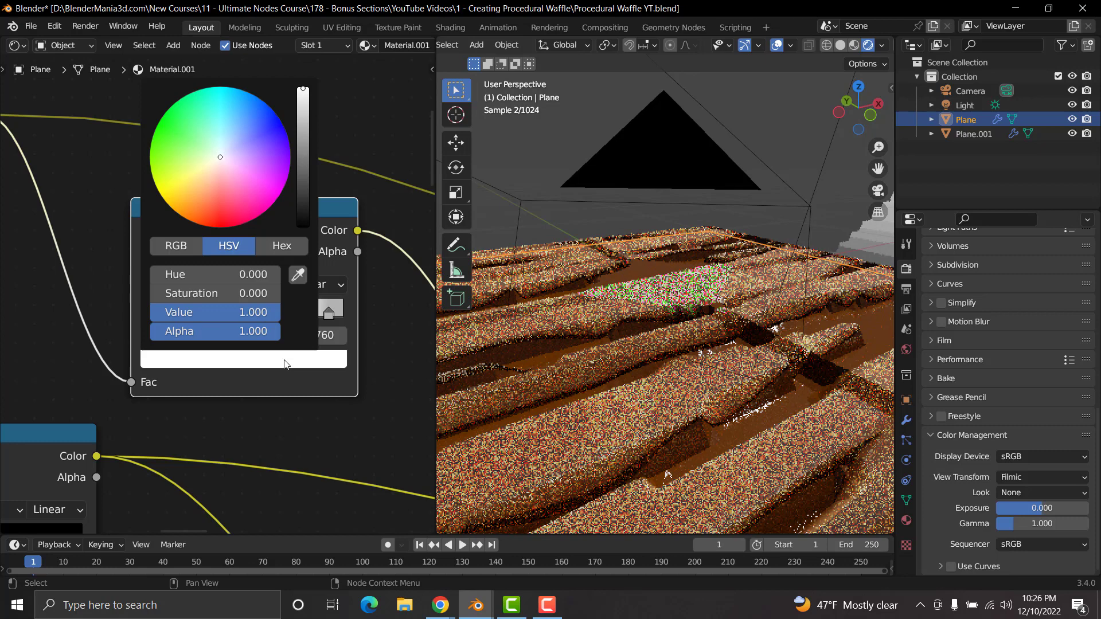
scroll(285, 363, "down", 10)
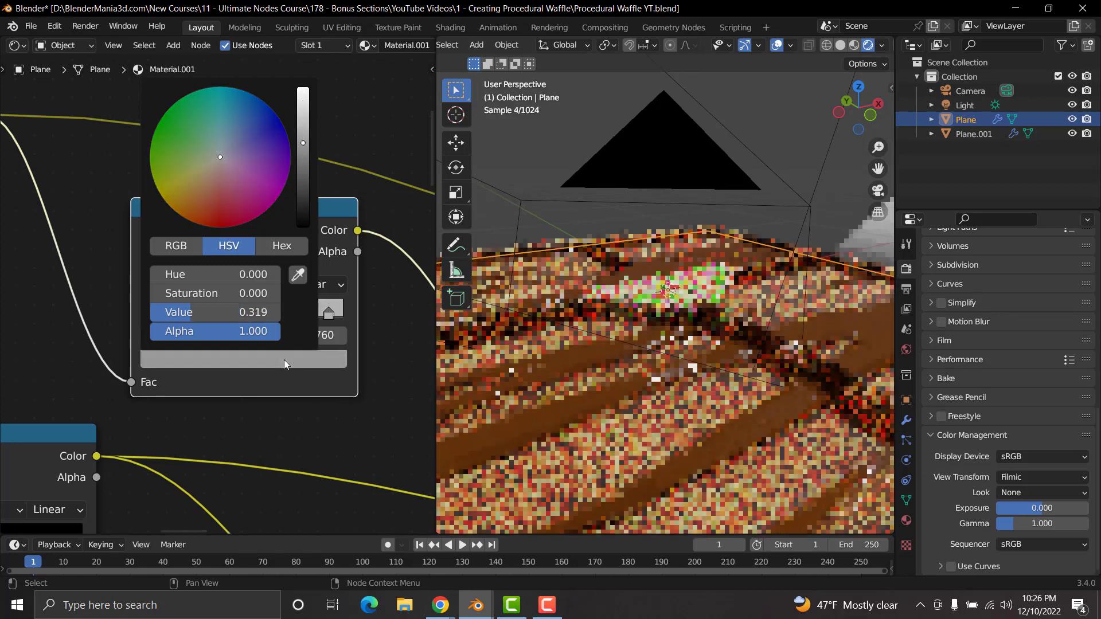
scroll(284, 359, "down", 4)
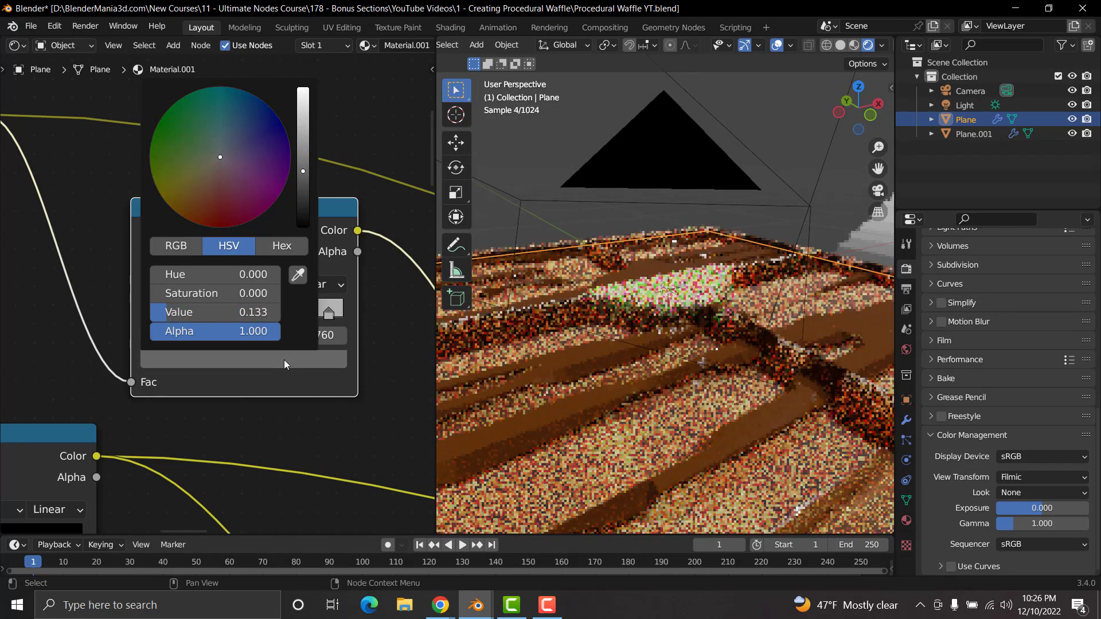
scroll(284, 360, "down", 1)
scroll(284, 360, "up", 1)
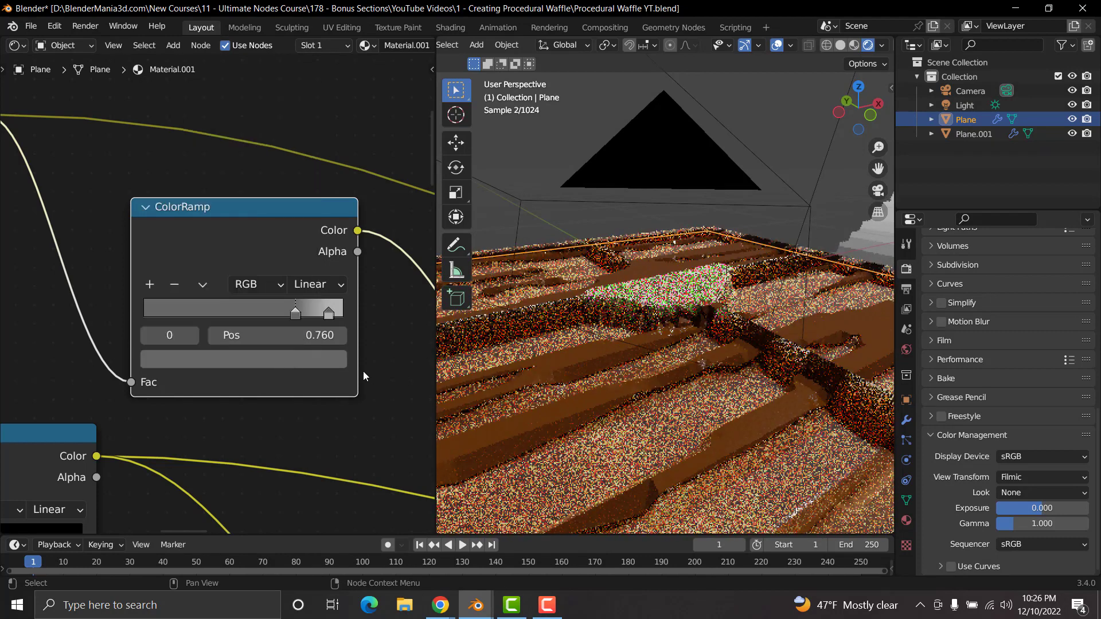
Step: Inspect the waffle's ridge up close and preview the grid ColorRamp that feeds the Bump node's Height
middle_click_drag(696, 382, 743, 382)
scroll(747, 383, "up", 3)
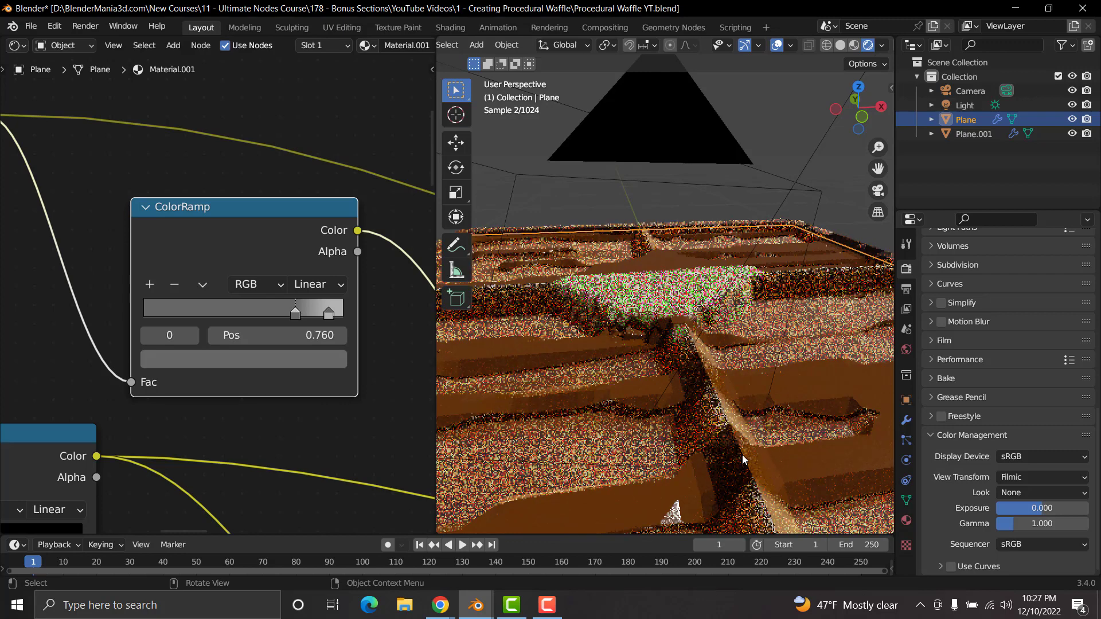
middle_click_drag(745, 455, 727, 431)
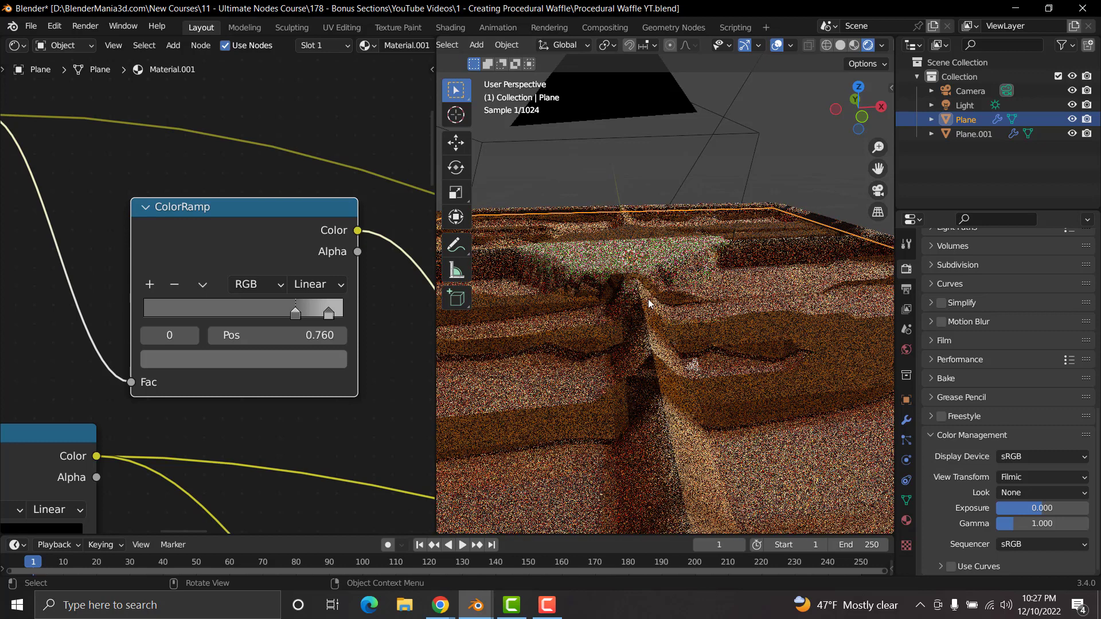
scroll(232, 394, "down", 5)
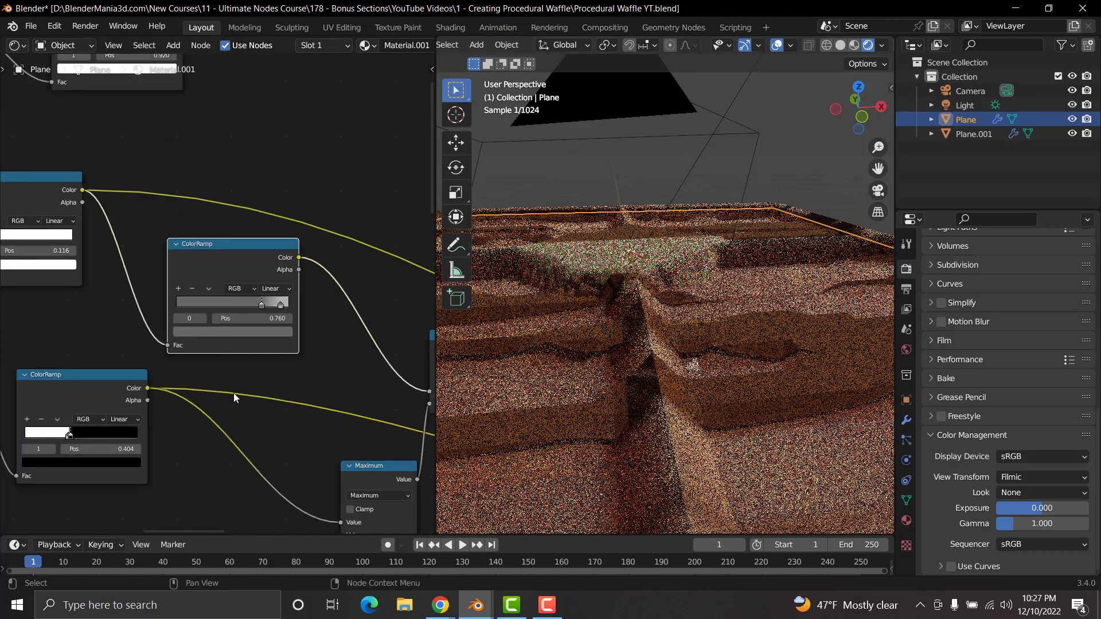
middle_click_drag(237, 407, 204, 295)
middle_click_drag(294, 388, 193, 296)
middle_click_drag(387, 402, 304, 365)
scroll(305, 364, "up", 2)
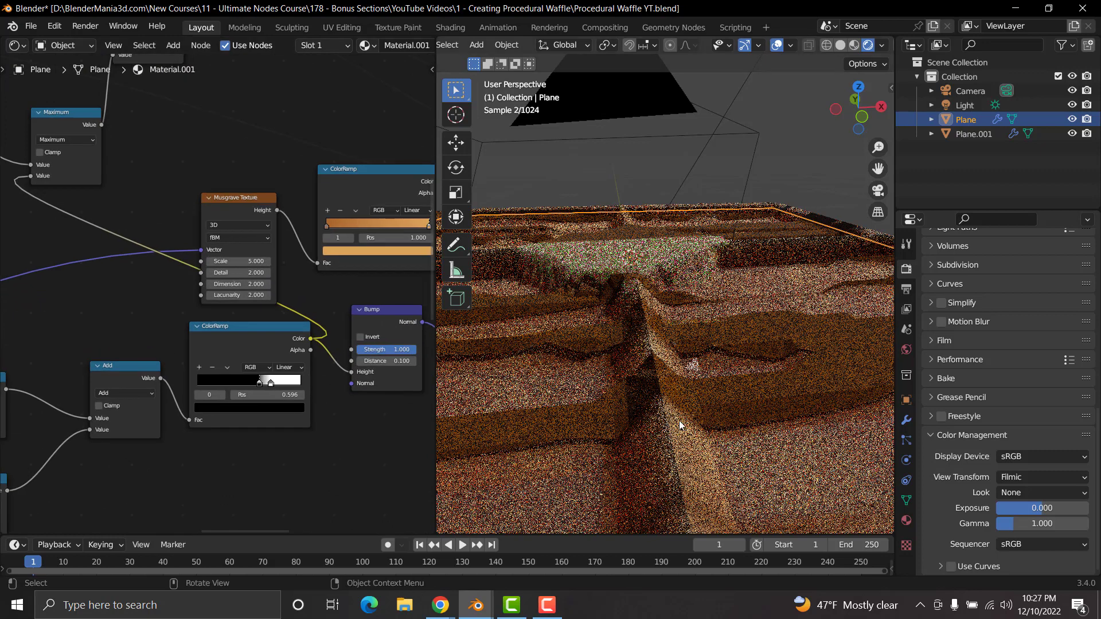
left_click(262, 332, "ctrl+shift")
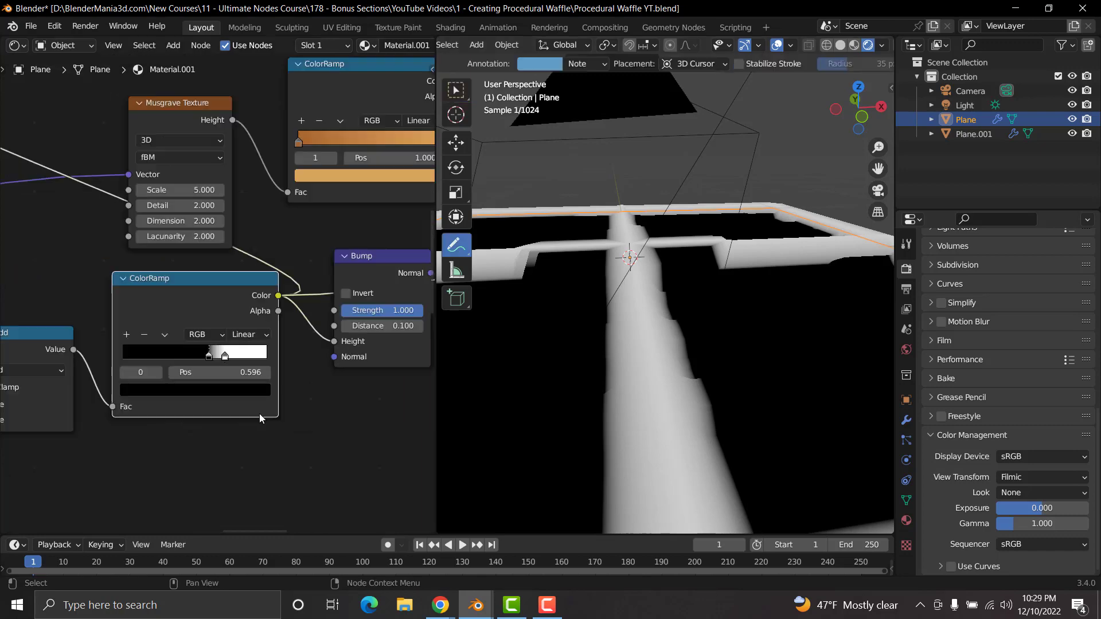
scroll(258, 414, "up", 3)
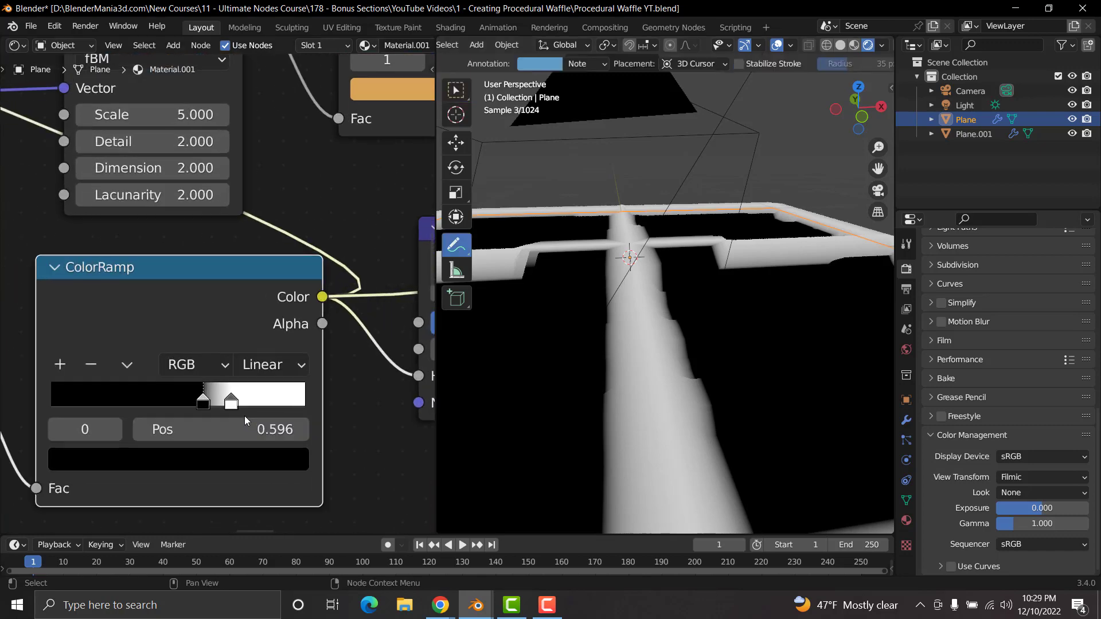
Step: Move the grid ColorRamp's white stop to position 0.680 and switch the preview back to the final Mix Shader
scroll(244, 422, "down", 2)
scroll(233, 404, "up", 1)
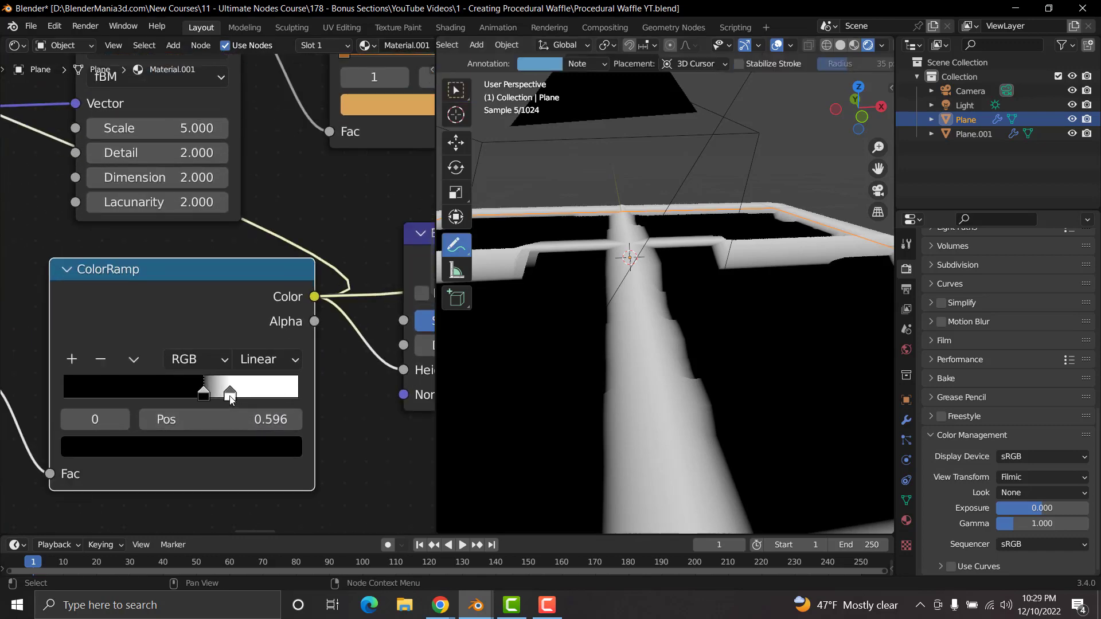
left_click(230, 395)
left_click_drag(230, 395, 224, 396)
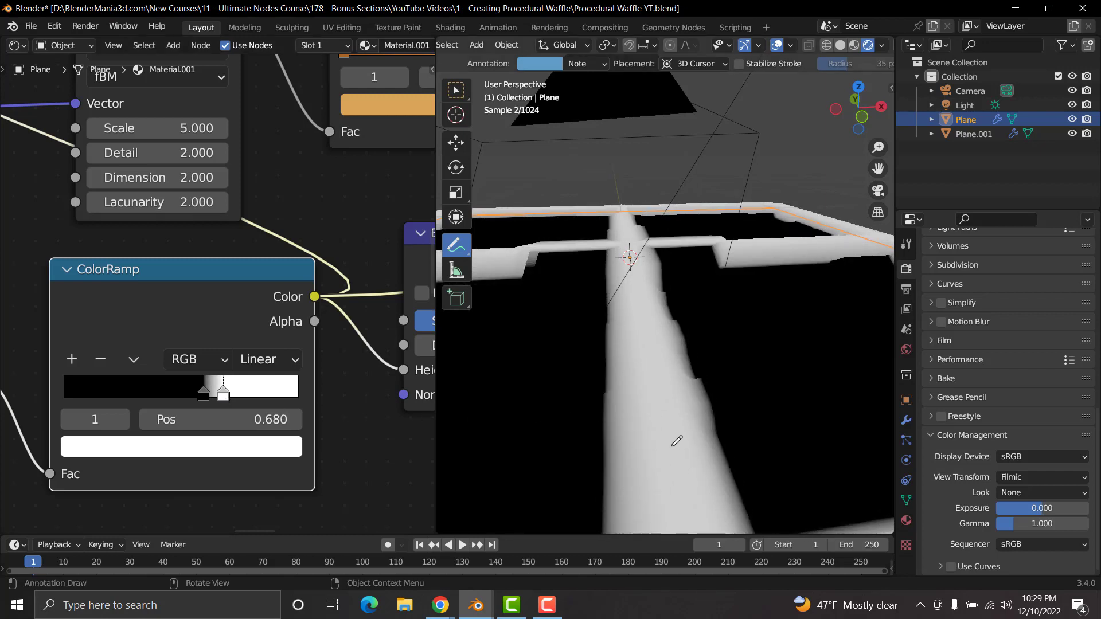
scroll(278, 368, "down", 6)
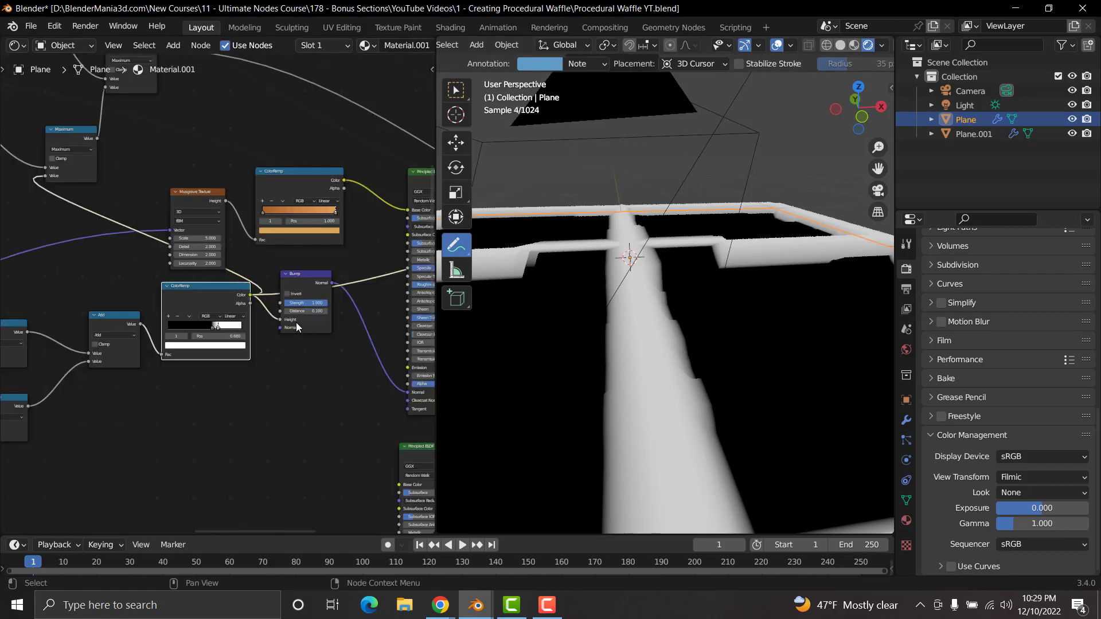
middle_click_drag(174, 352, 104, 410)
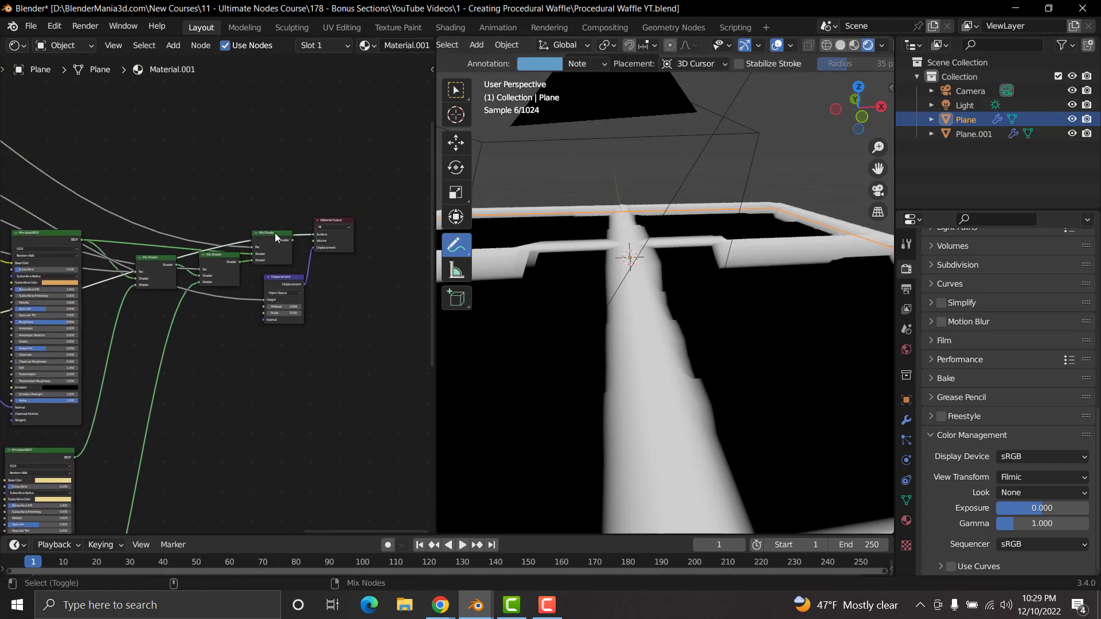
left_click(274, 233)
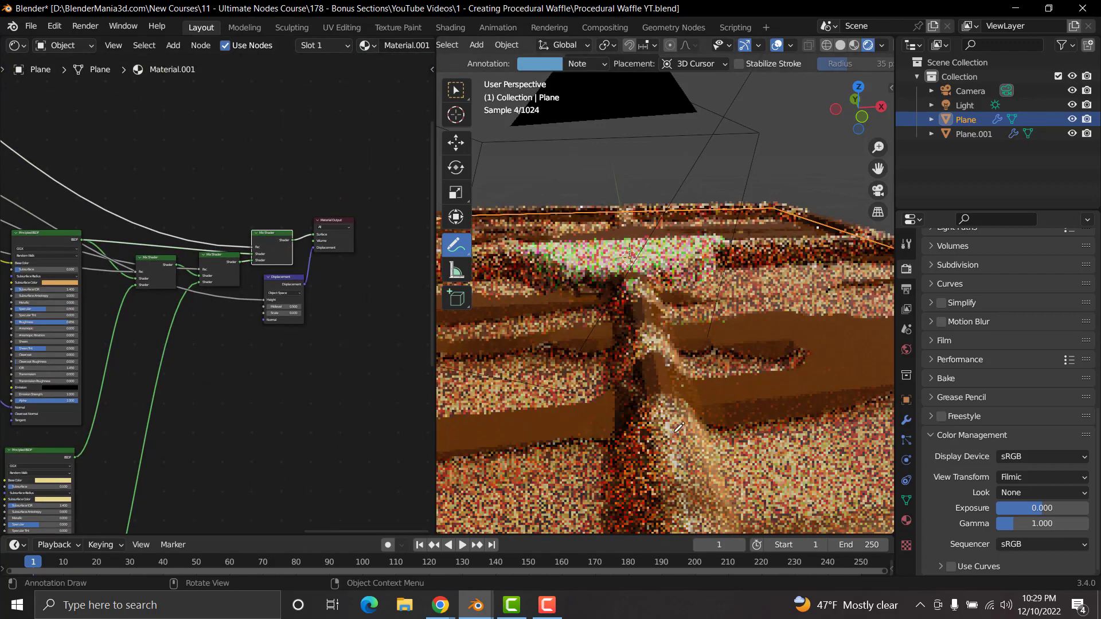
Step: Move the white stop of the grid ColorRamp feeding the Bump node to position 0.651
middle_click_drag(39, 385, 290, 377)
middle_click_drag(165, 417, 243, 400)
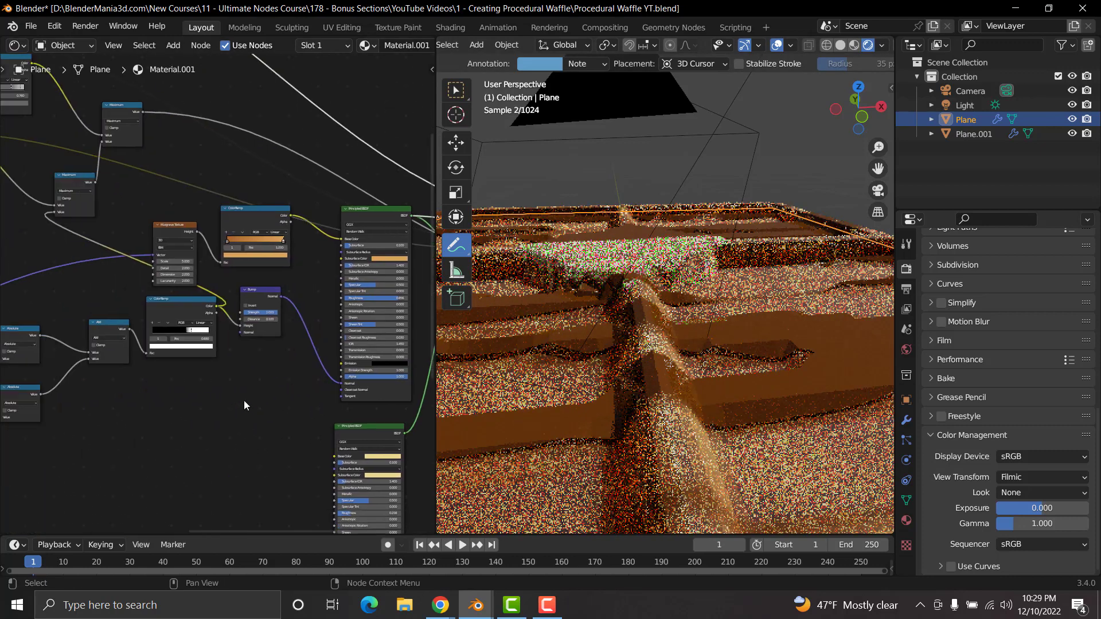
scroll(236, 422, "up", 6)
scroll(230, 427, "up", 3)
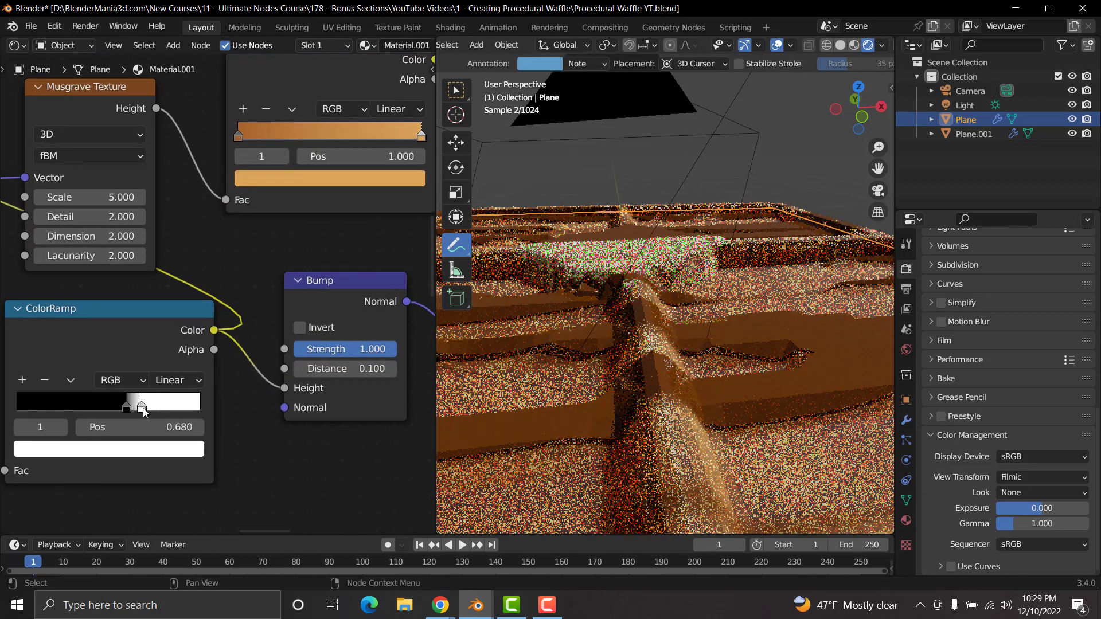
left_click_drag(141, 410, 138, 412)
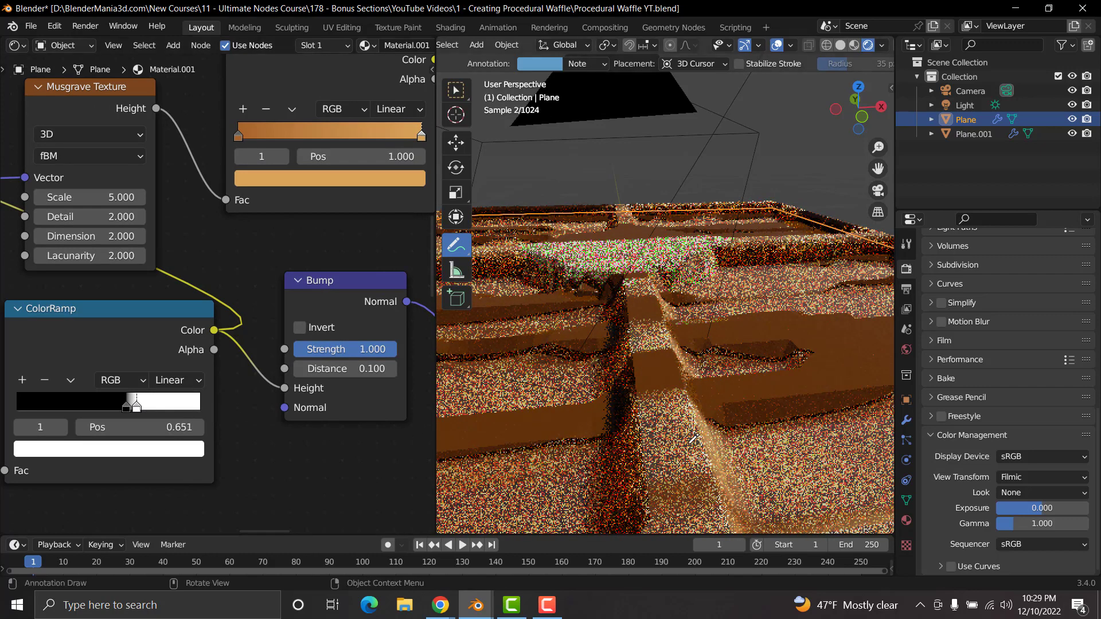
Step: Try darkening the grid ColorRamp's stop at 0.651 to an HSV Value of 0.000
middle_click_drag(147, 426, 203, 353)
scroll(212, 400, "up", 1)
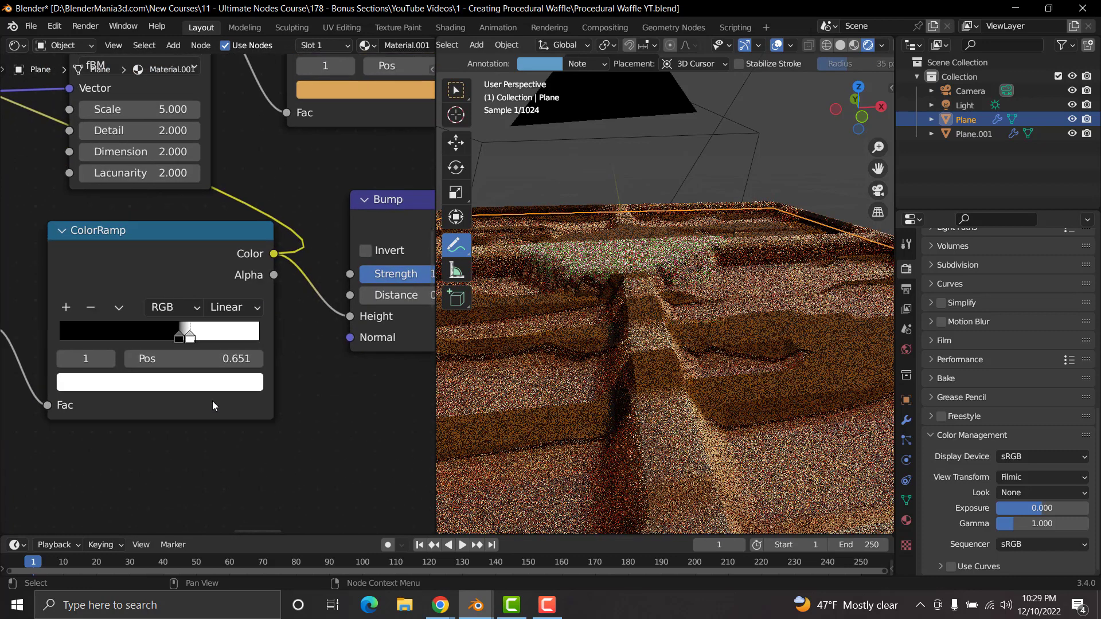
scroll(212, 405, "up", 2)
left_click(186, 420)
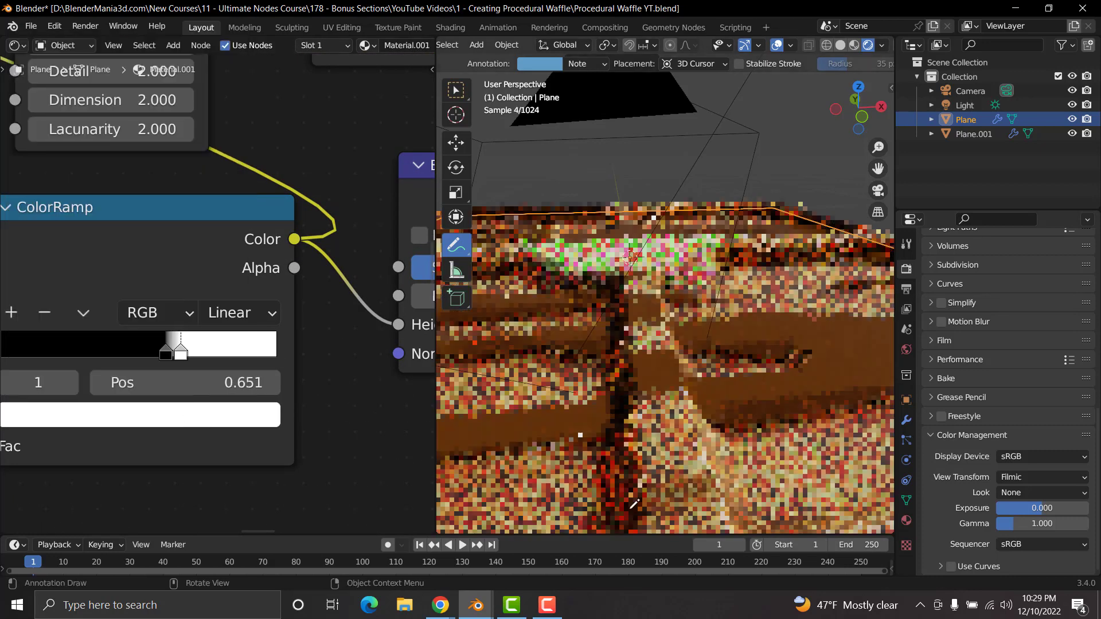
left_click(178, 419)
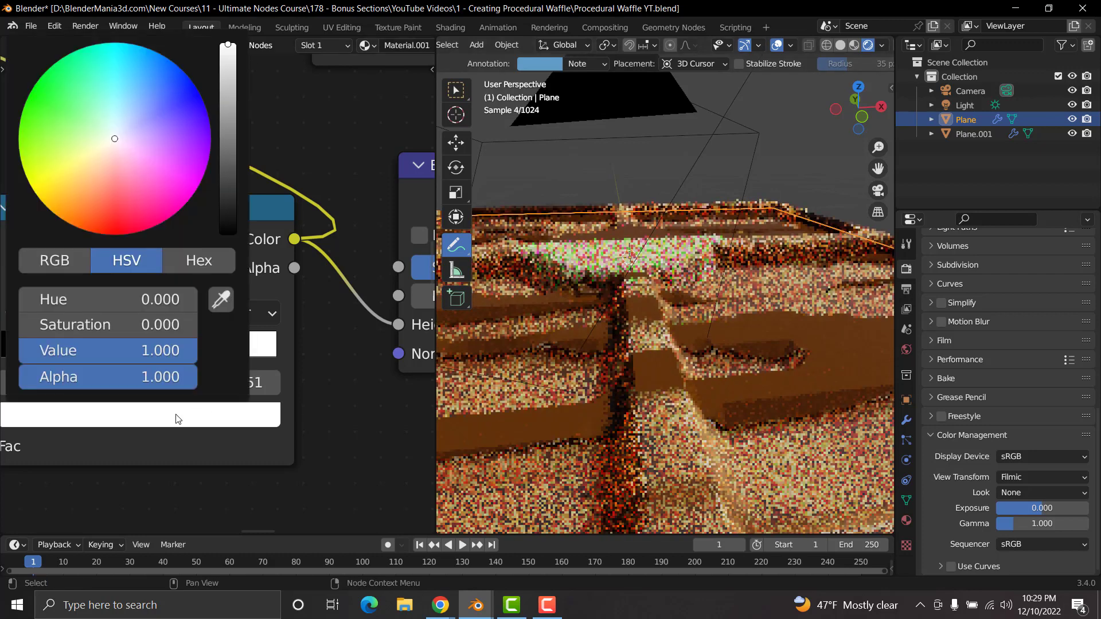
scroll(176, 416, "down", 17)
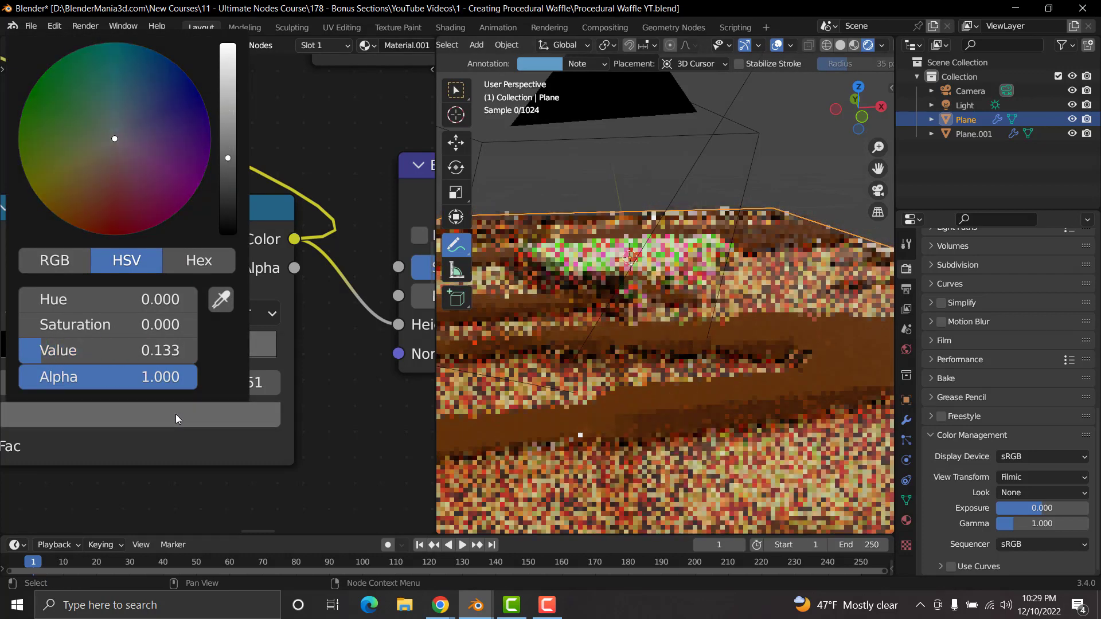
scroll(176, 414, "down", 3)
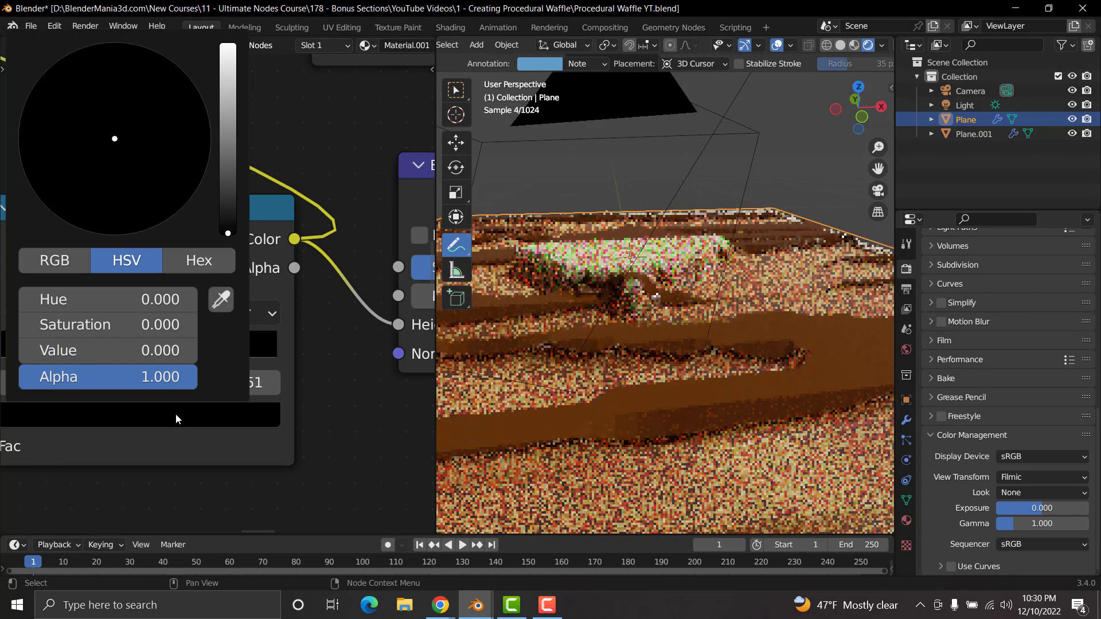
Step: Compare HSV Values of 0.522 and 1.000 on the stop at 0.651, and settle on a light grey just below 0.604
scroll(175, 414, "up", 5)
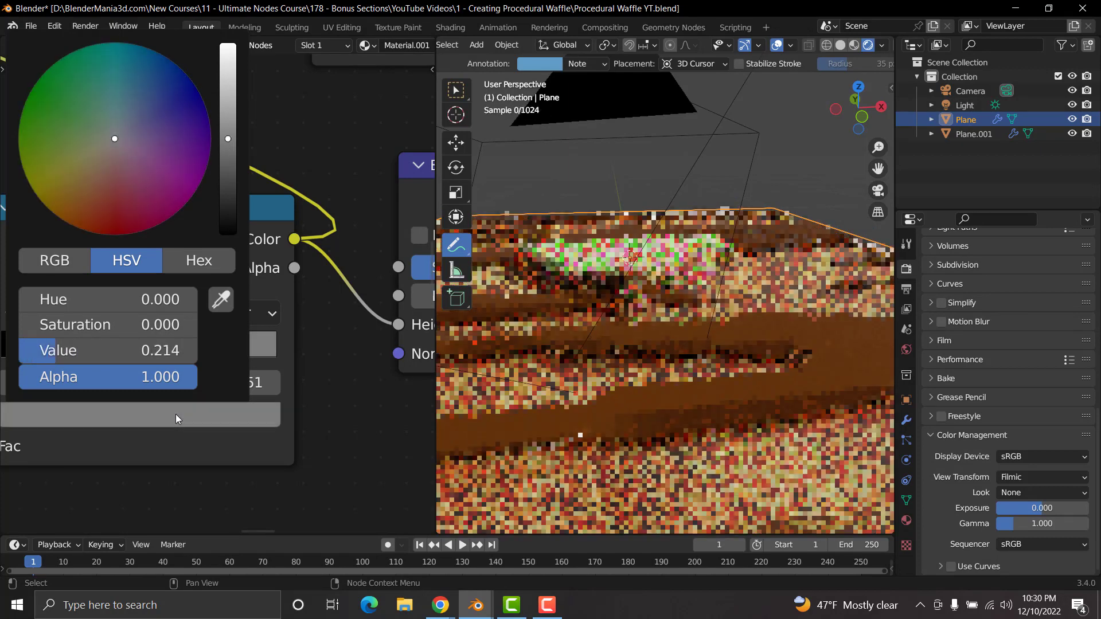
scroll(176, 414, "up", 3)
scroll(176, 414, "up", 1)
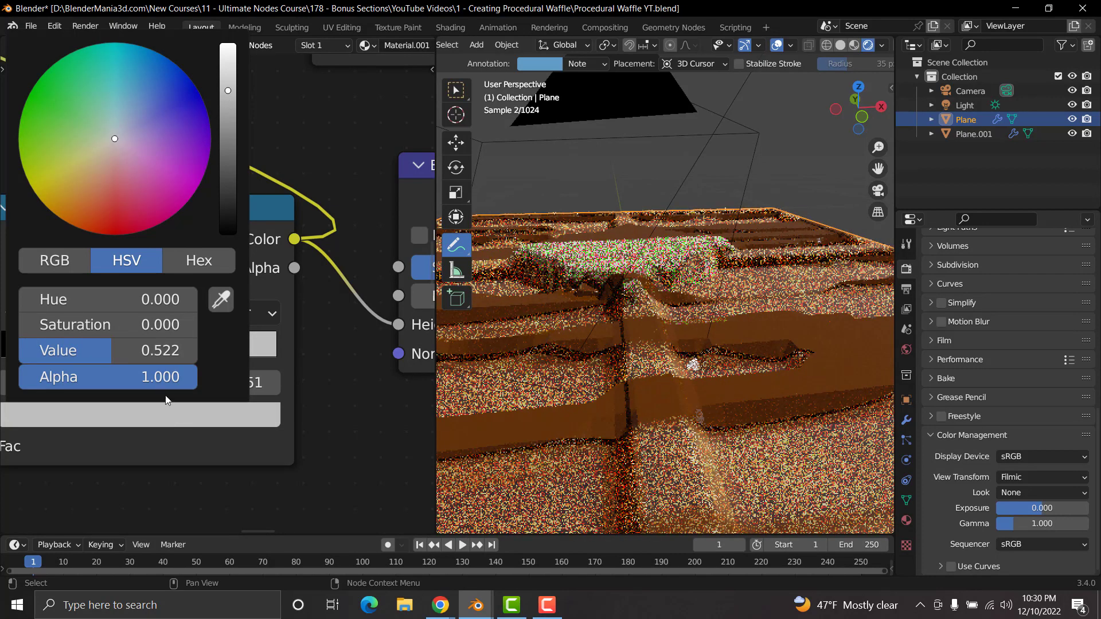
left_click_drag(165, 352, 197, 352)
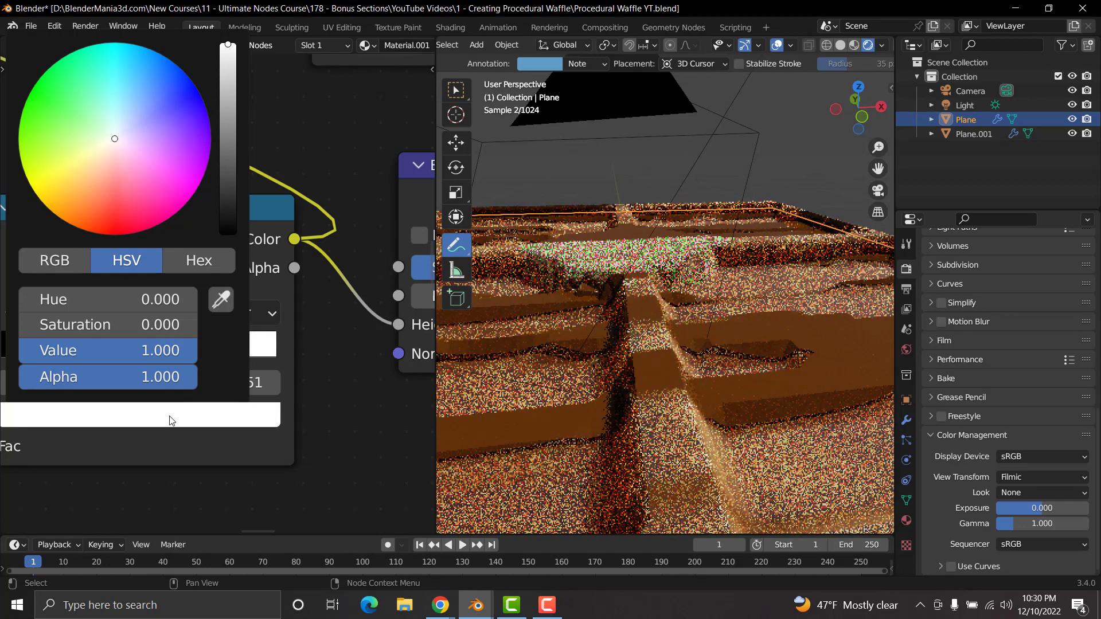
scroll(169, 420, "down", 8)
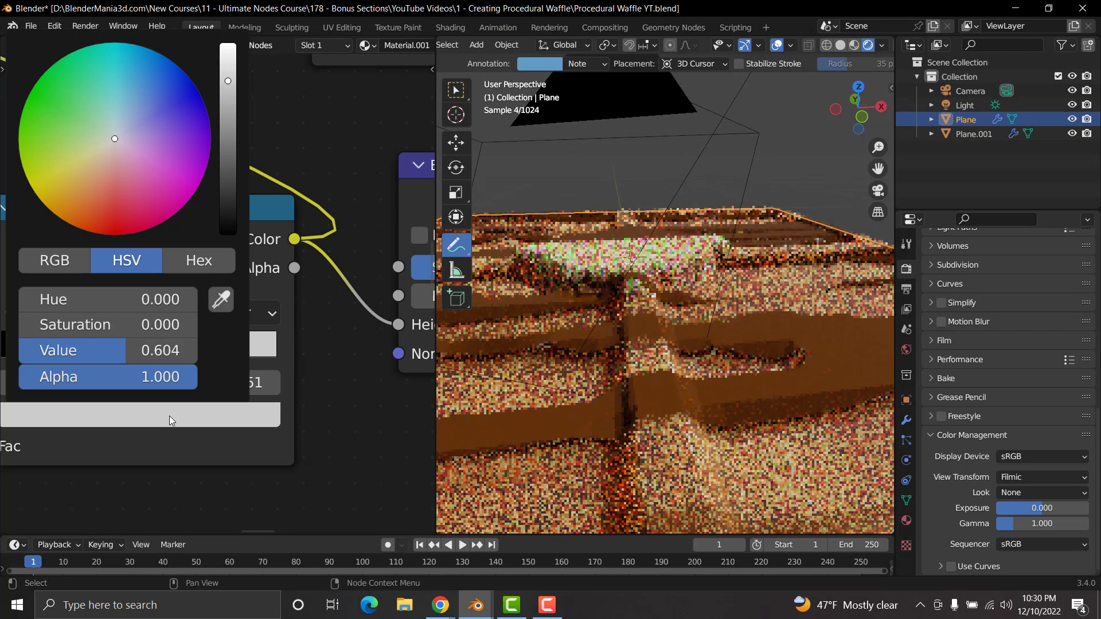
scroll(170, 417, "down", 2)
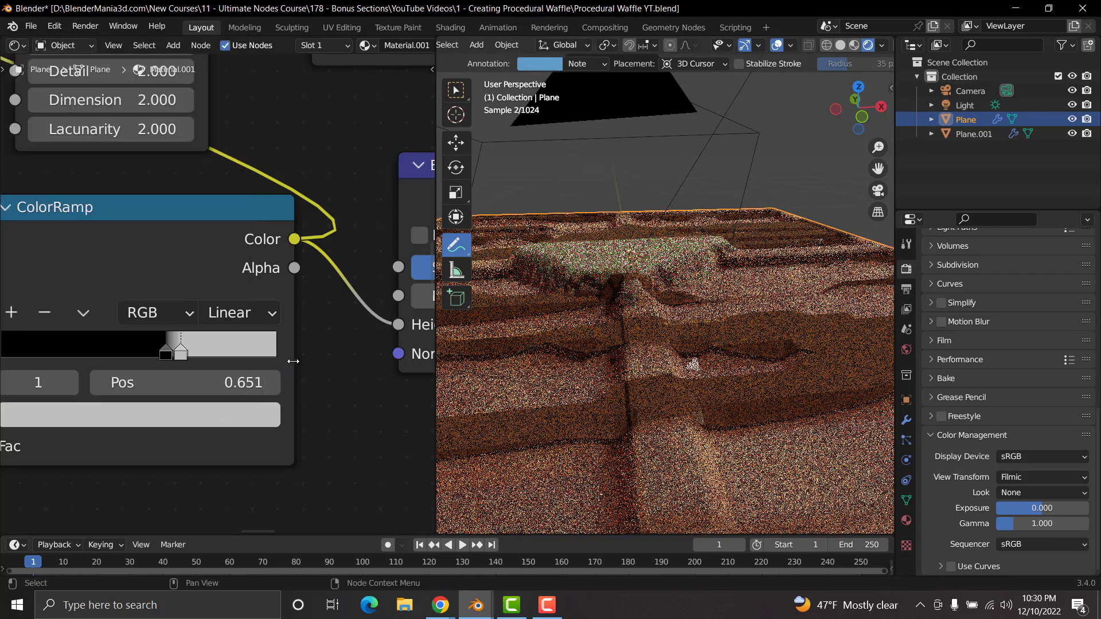
Step: Activate the Select Box tool and apply Shade Smooth to the waffle plane
left_click(456, 90)
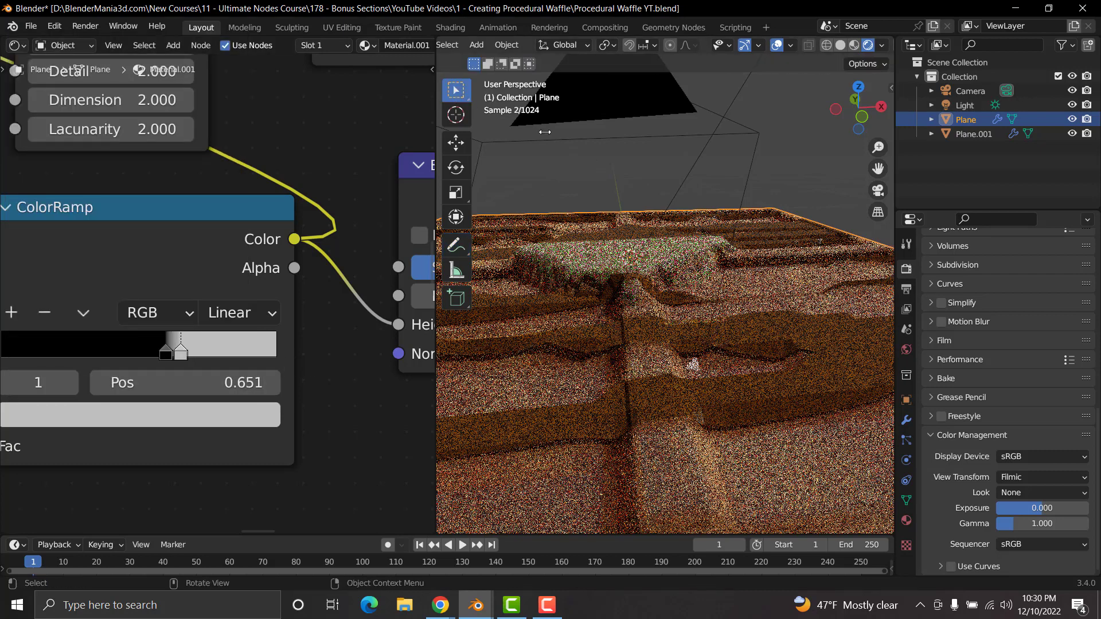
right_click(801, 229)
left_click(801, 230)
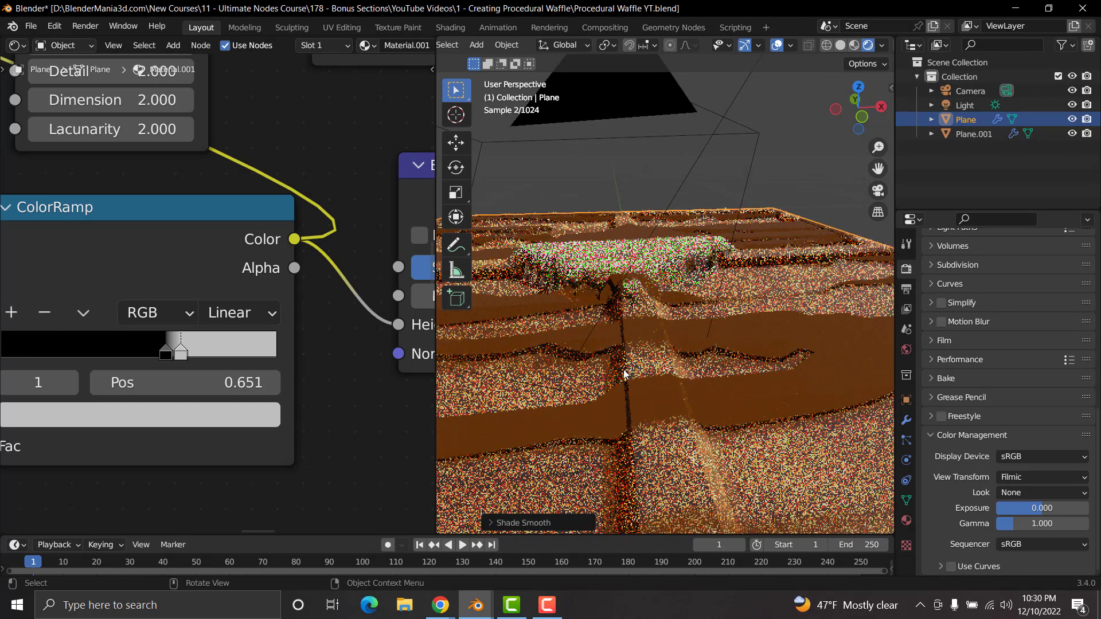
Step: Inspect the smooth-shaded waffle from above and the dripping edge of its white topping up close
scroll(661, 384, "down", 5)
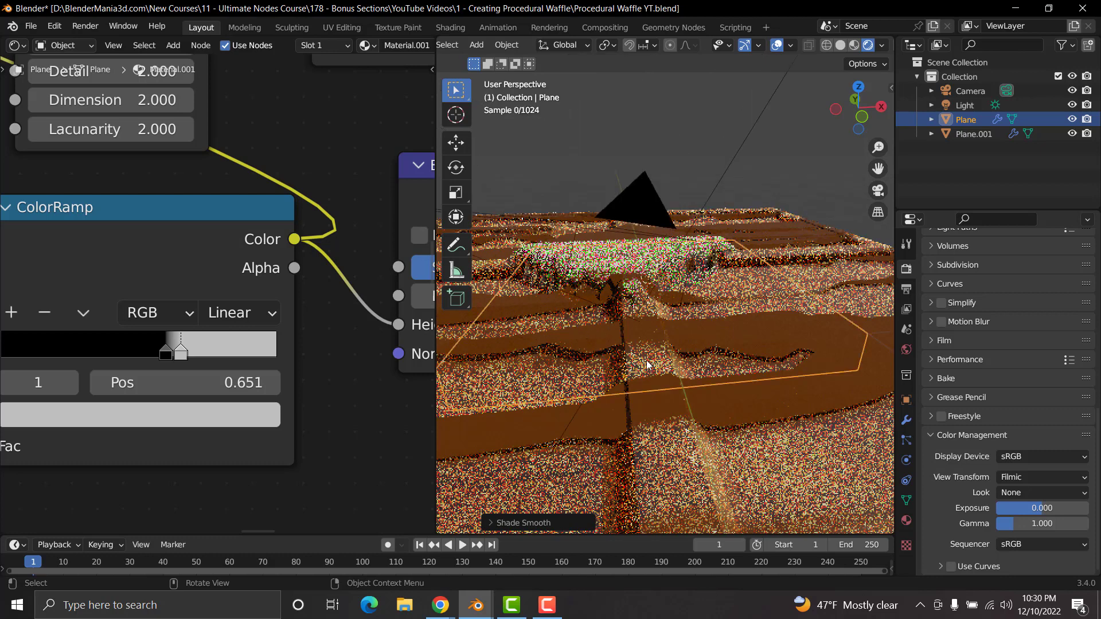
middle_click_drag(660, 383, 615, 381)
scroll(718, 384, "up", 3)
scroll(649, 386, "down", 5)
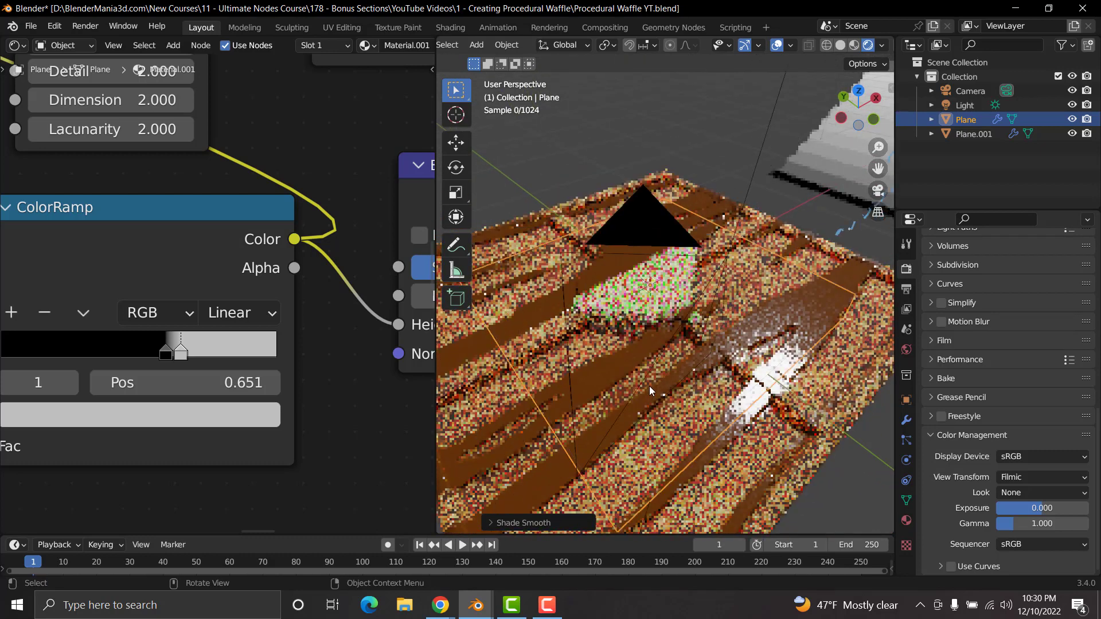
scroll(661, 250, "up", 7)
middle_click_drag(670, 273, 689, 307)
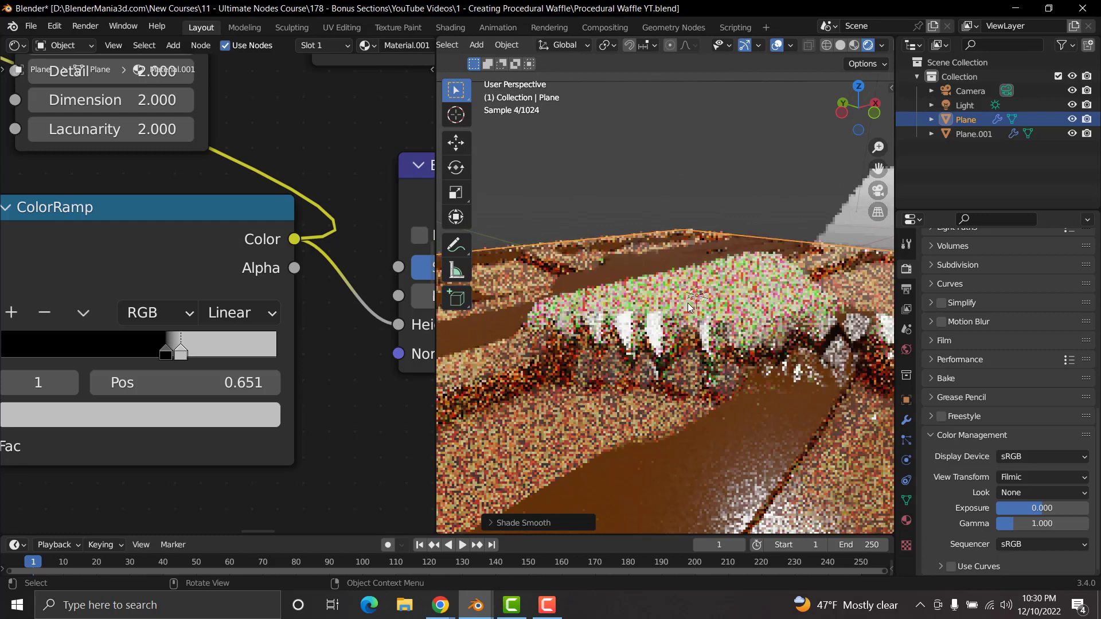
Step: Preview the topping mask's ColorRamp, whose stop is at 0.404, on the waffle
scroll(87, 181, "down", 6)
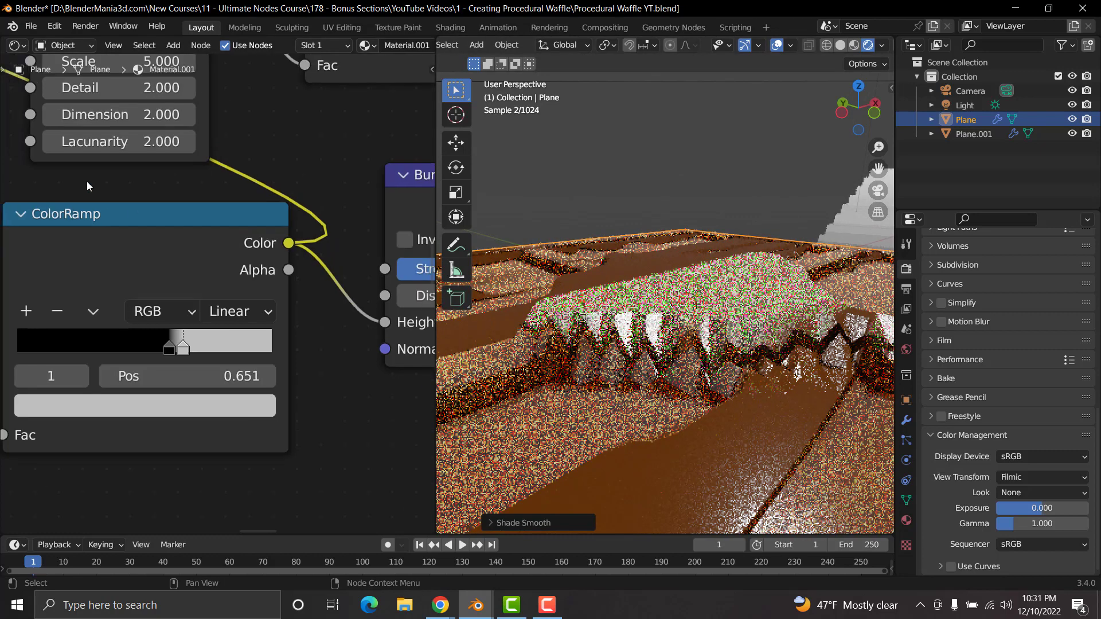
middle_click_drag(94, 177, 277, 387)
scroll(275, 297, "up", 2)
middle_click_drag(233, 290, 165, 305)
scroll(165, 305, "down", 2)
scroll(165, 305, "down", 6)
middle_click_drag(168, 351, 160, 277)
scroll(271, 342, "up", 12)
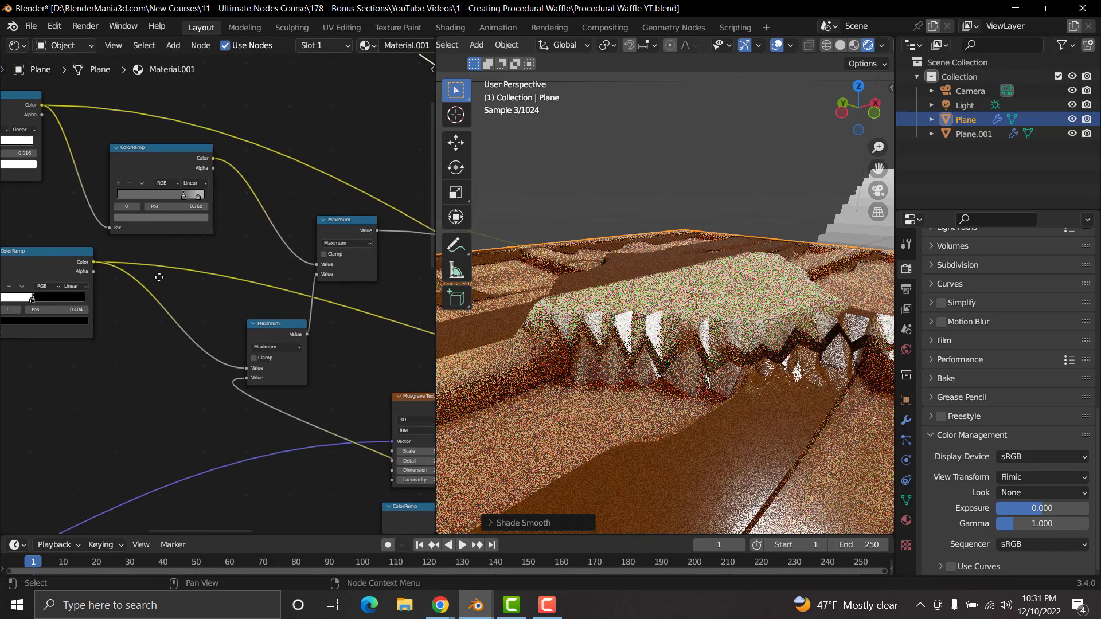
left_click(61, 262, "ctrl+shift")
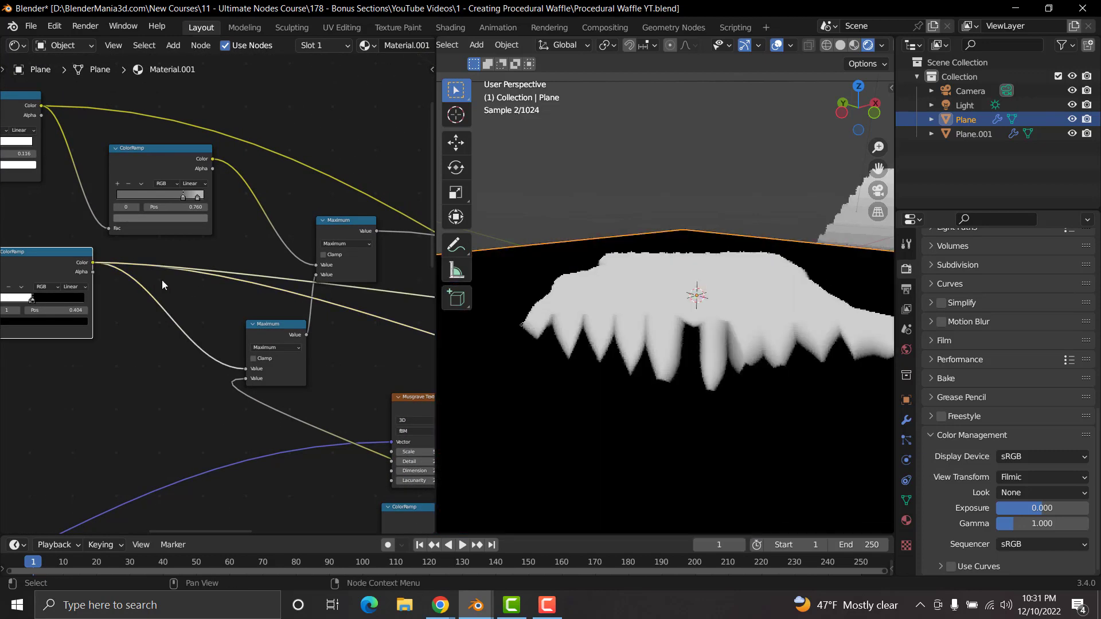
Step: Restore the full material preview from the final Mix Shader
middle_click_drag(270, 301, 196, 298)
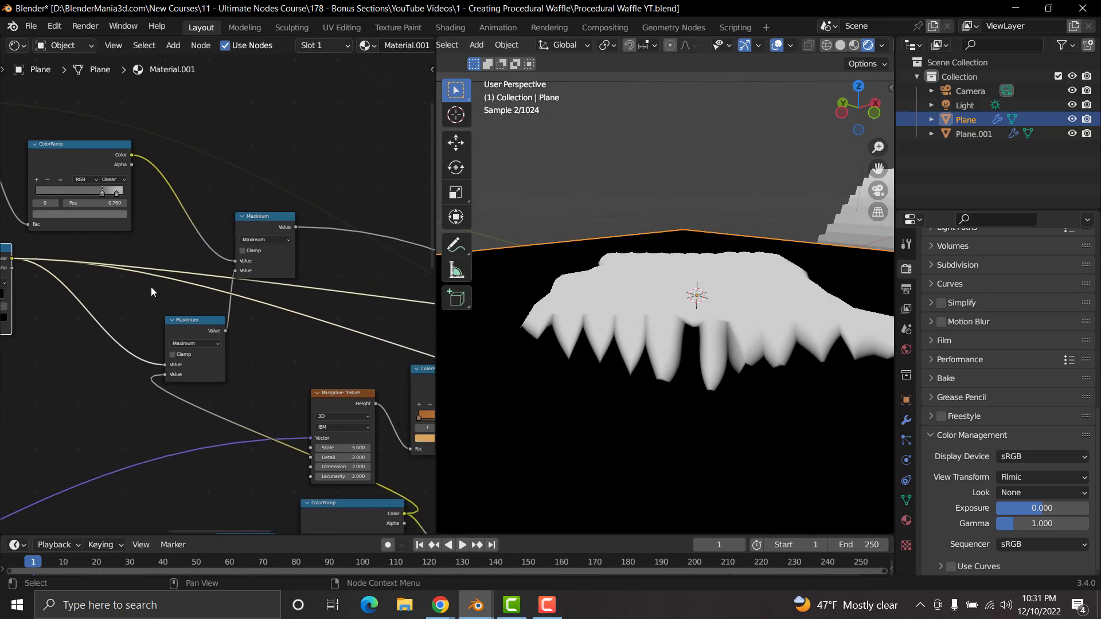
scroll(216, 294, "down", 6)
scroll(332, 325, "down", 5)
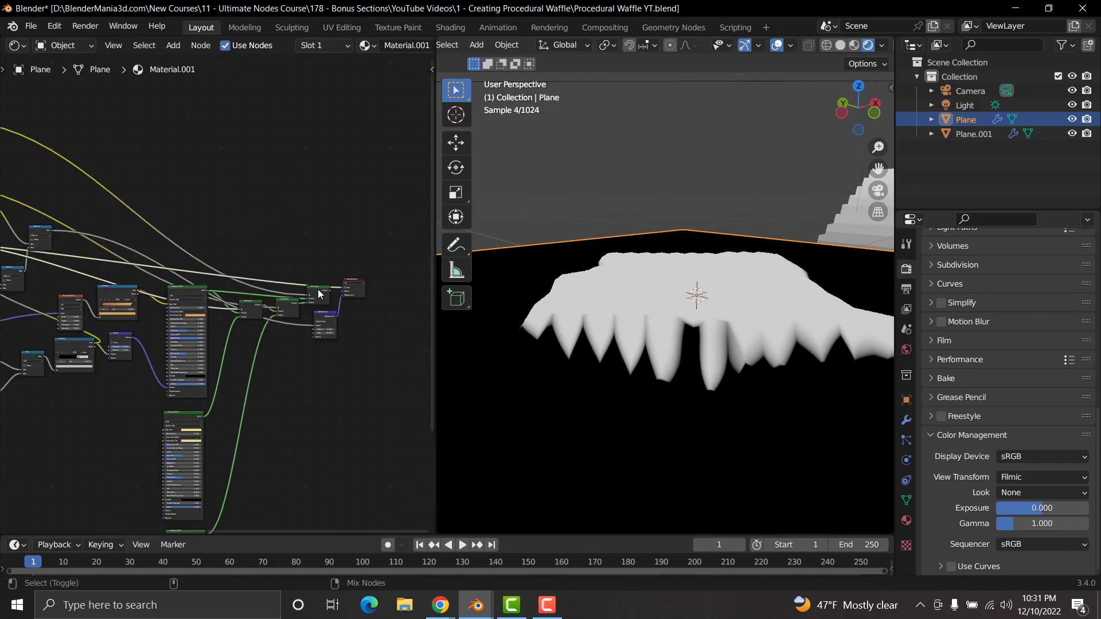
left_click(253, 296, "ctrl+shift")
Step: Insert a Map Range node between the topping mask's ColorRamp and the lower Maximum node
middle_click_drag(52, 258, 106, 271)
scroll(301, 375, "up", 4)
scroll(301, 374, "up", 3)
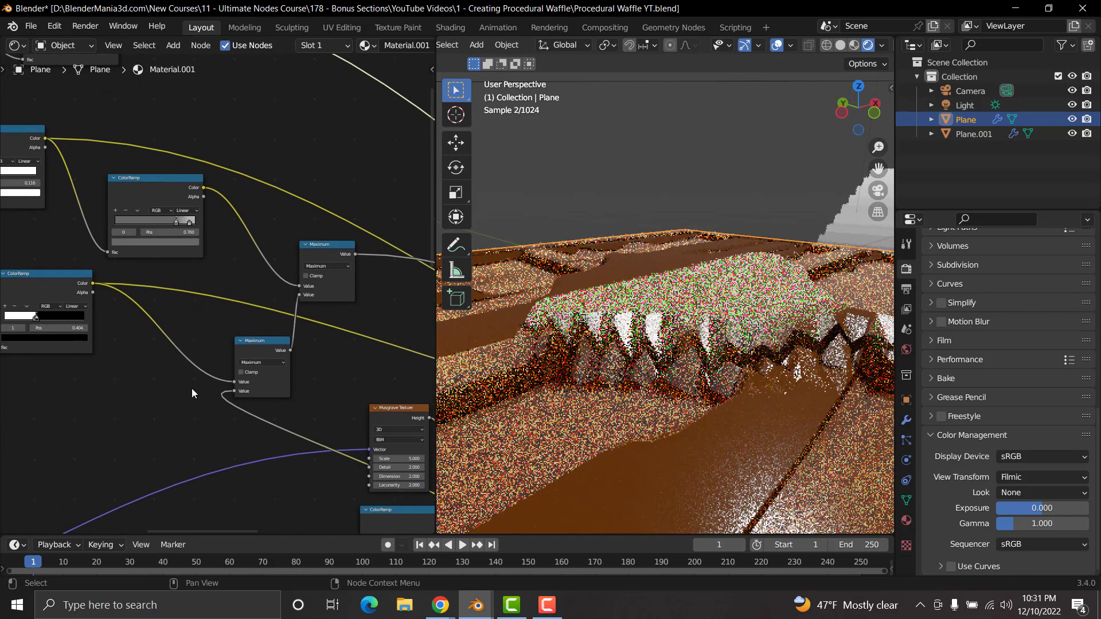
scroll(192, 393, "up", 1)
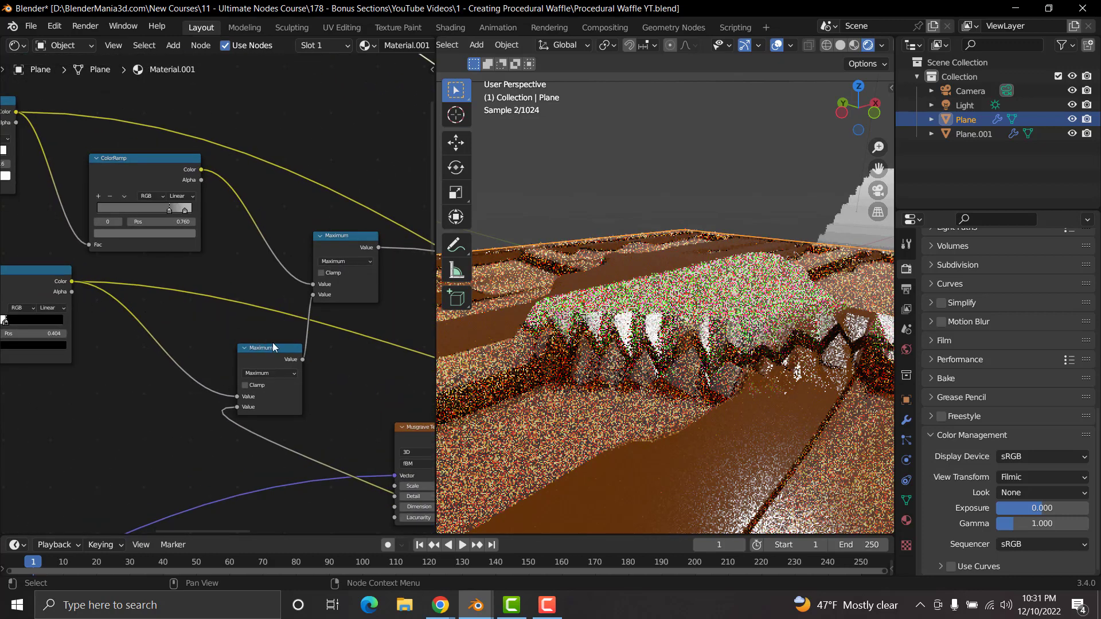
scroll(267, 400, "up", 1)
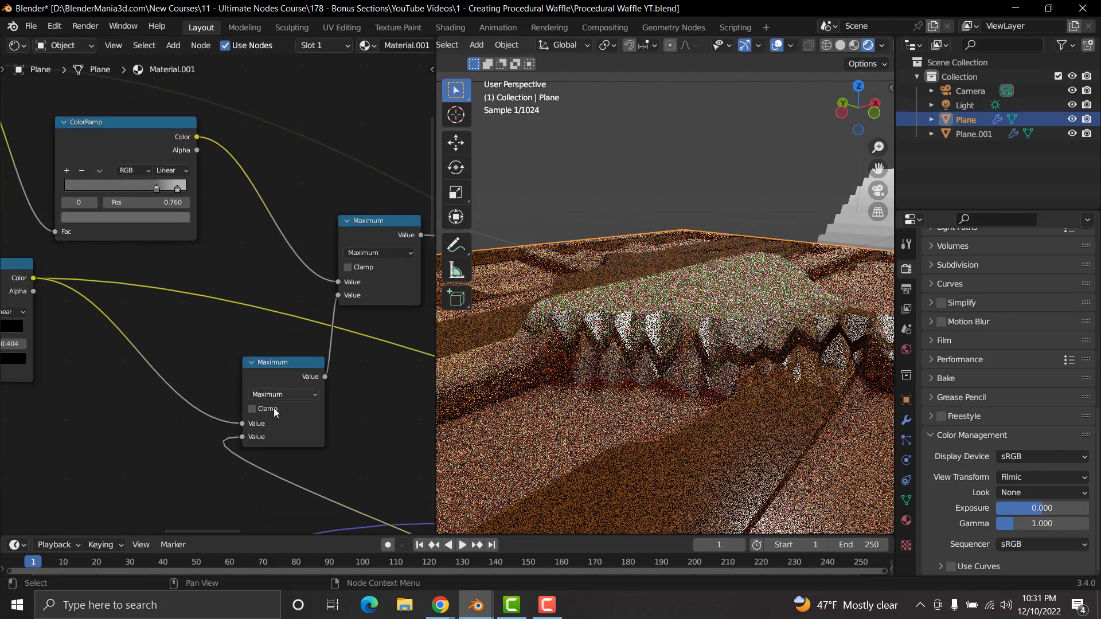
middle_click_drag(100, 381, 153, 346)
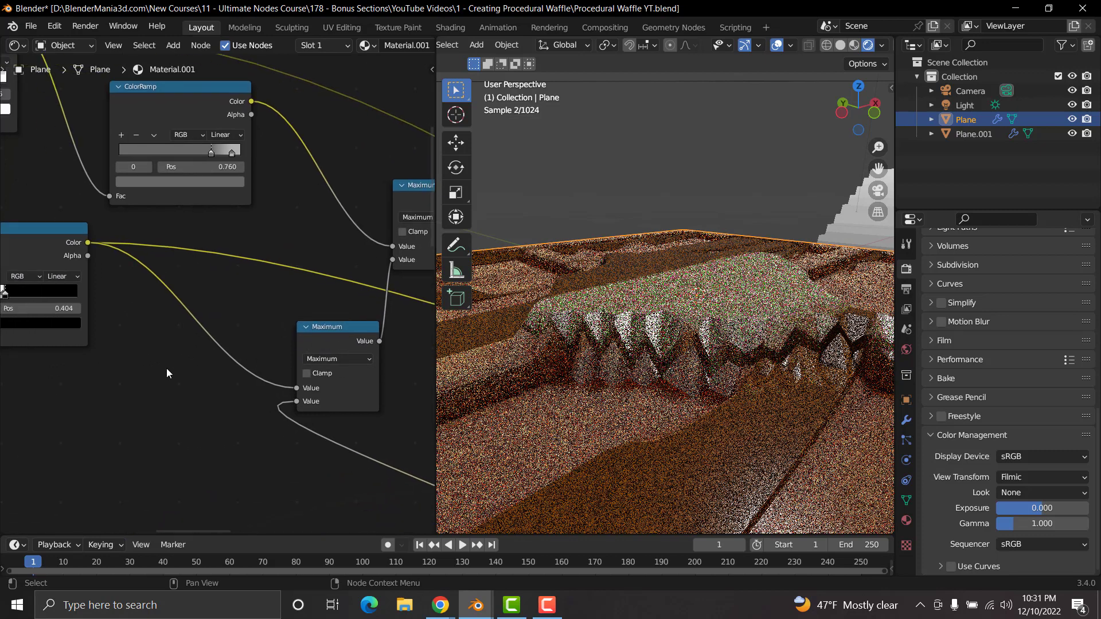
key("shift+a")
left_click(166, 370)
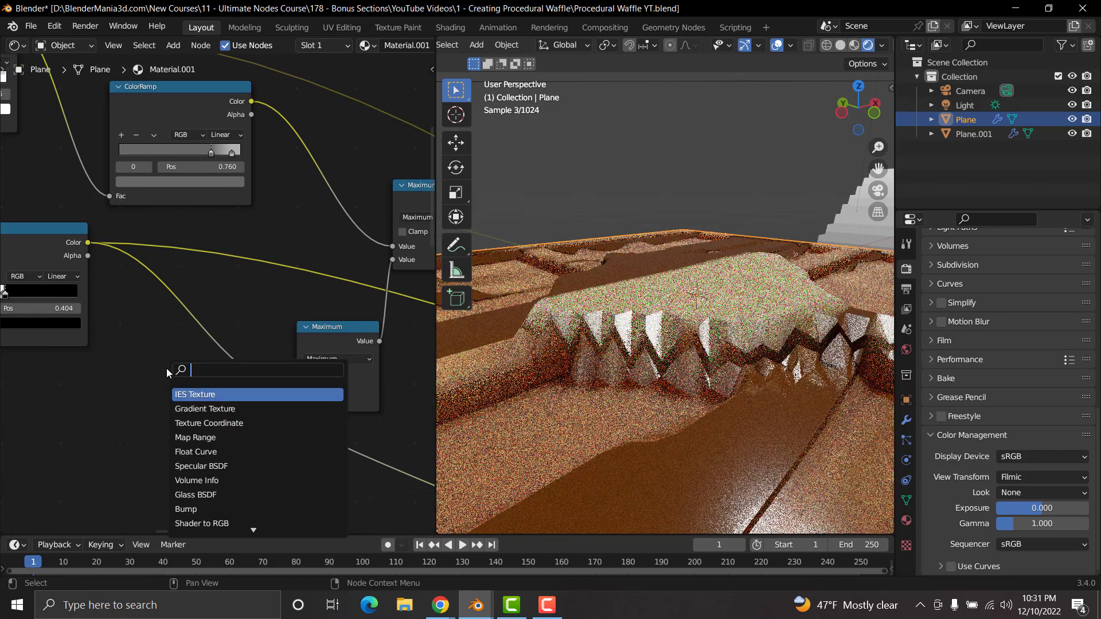
type("map")
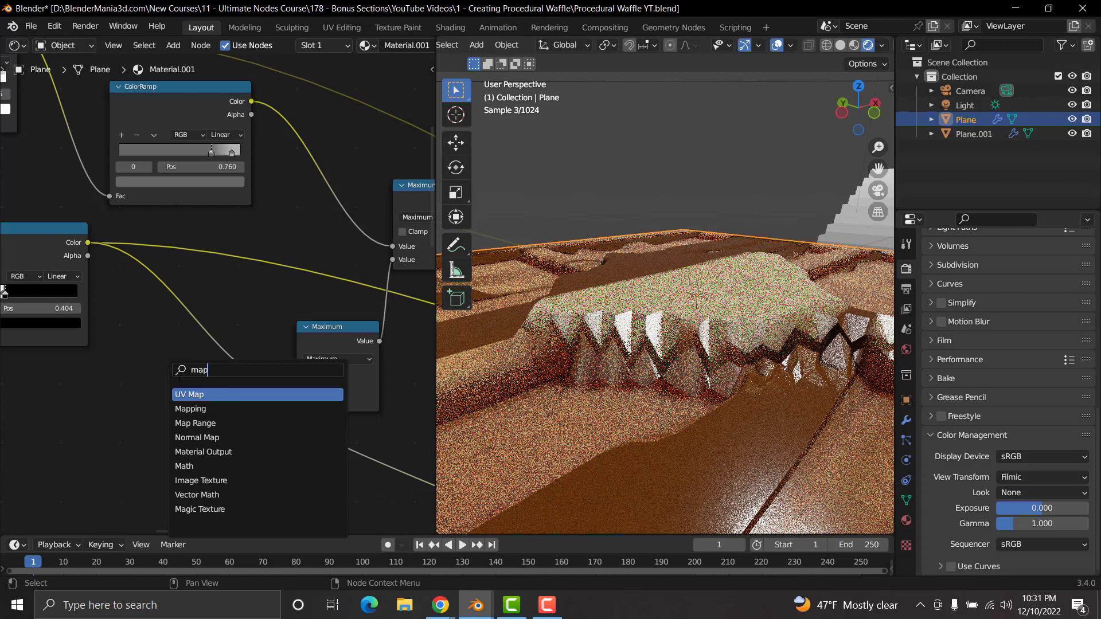
left_click(190, 423)
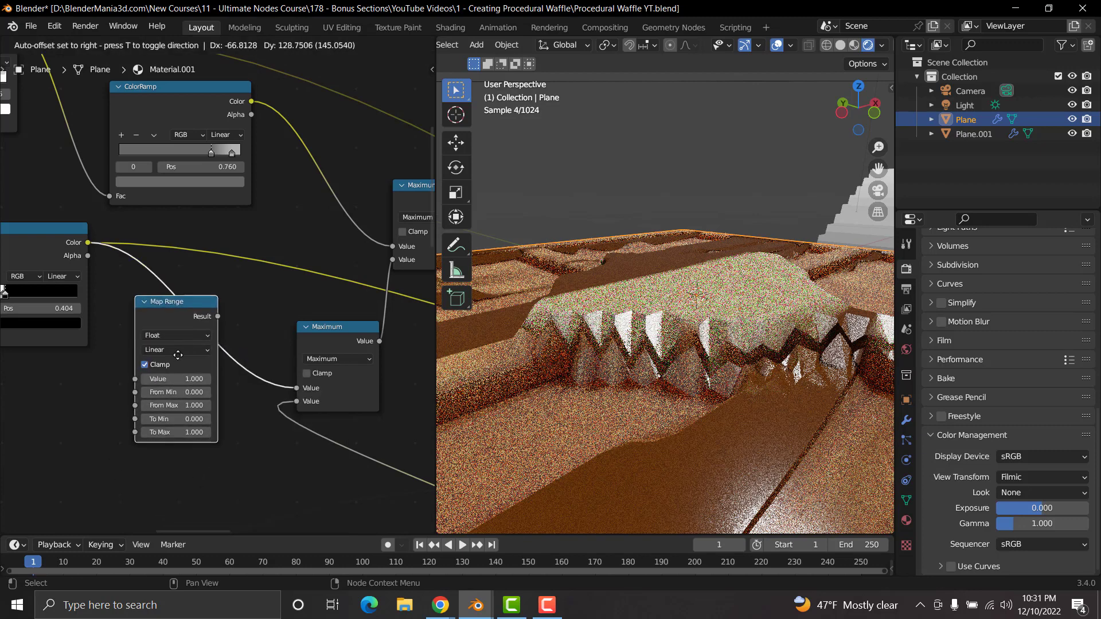
left_click(178, 355)
Step: Turn off Clamp on the new Map Range node
scroll(196, 415, "up", 1)
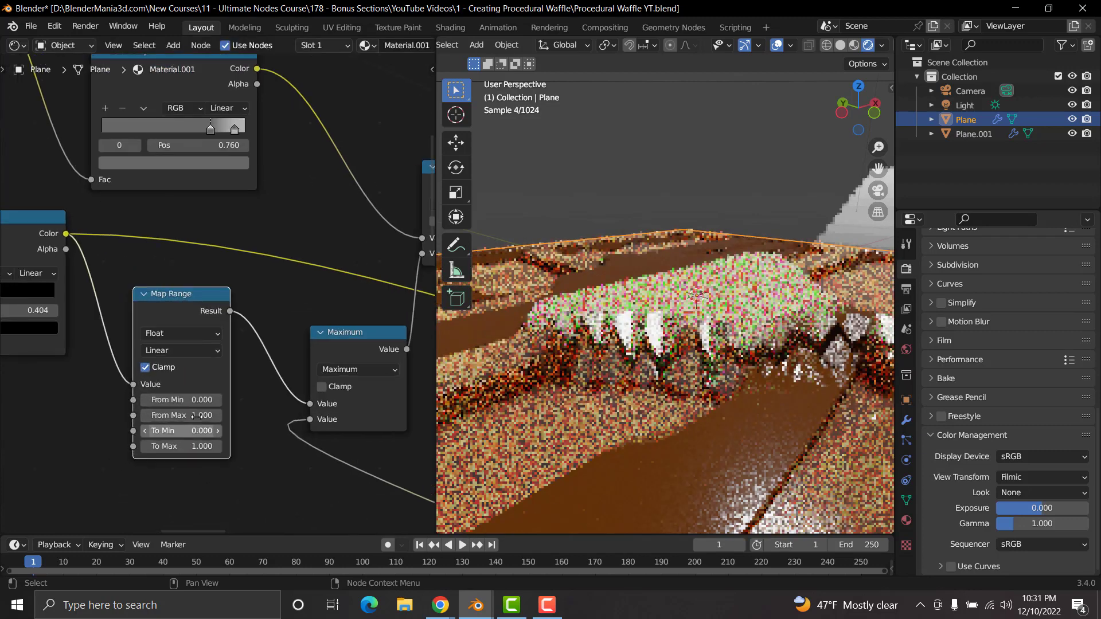
scroll(195, 411, "up", 2)
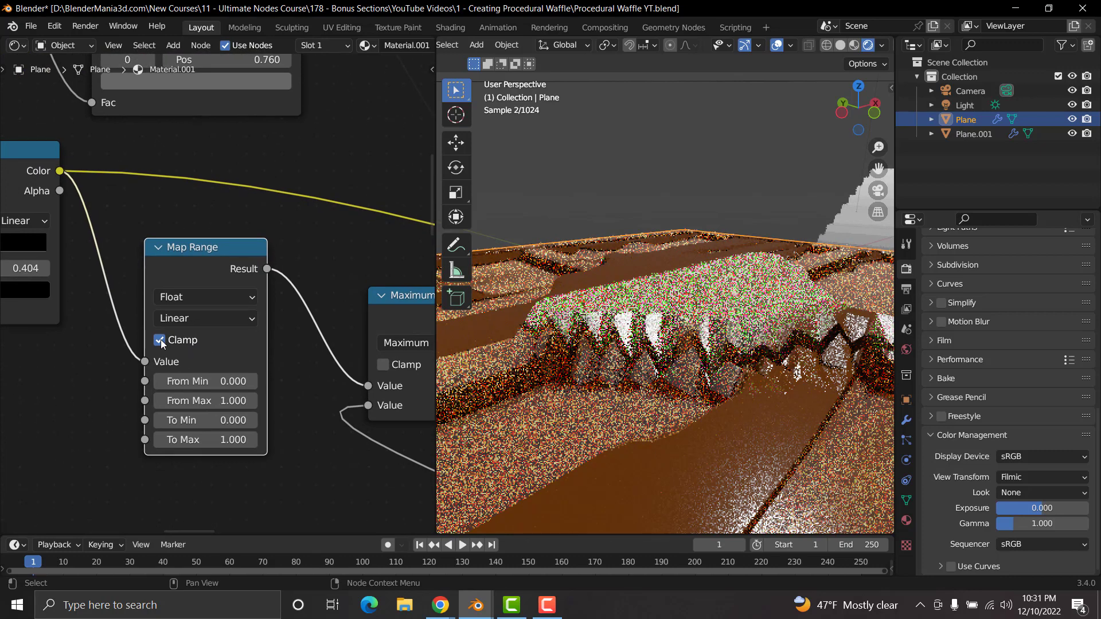
left_click(159, 340)
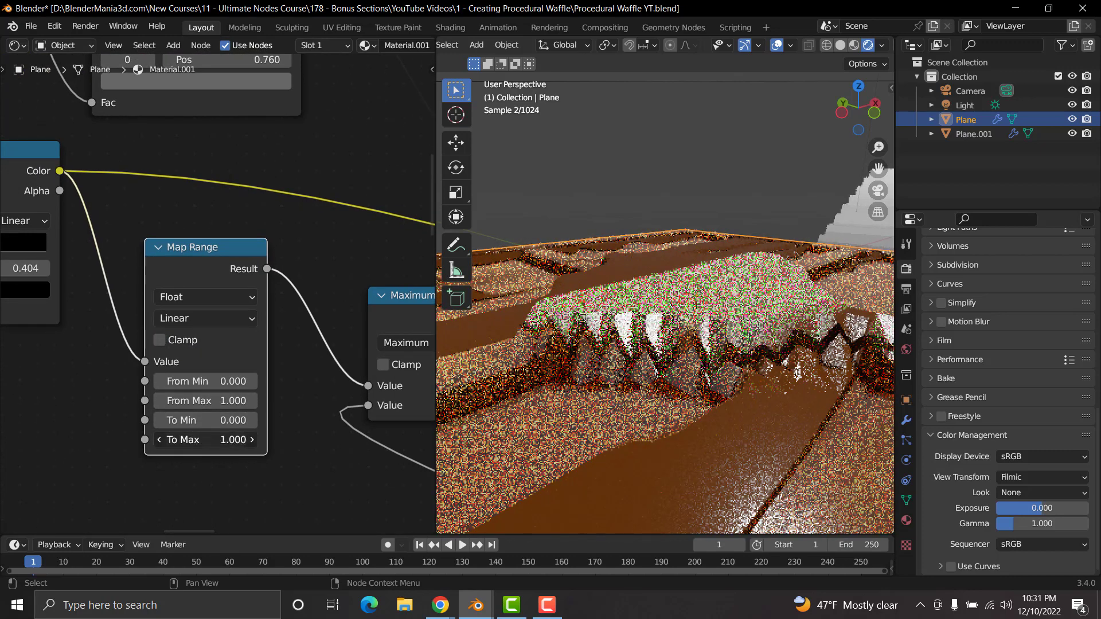
Step: Try a To Max of 2.300 on the Map Range node, and undo that change
left_click_drag(205, 440, 279, 440)
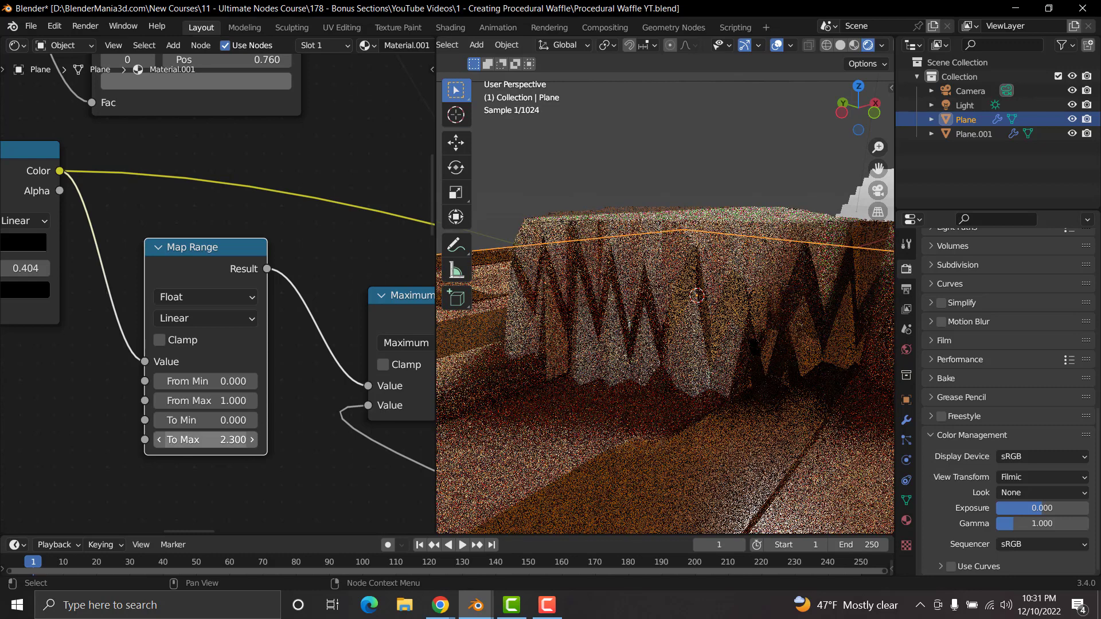
key("ctrl+z")
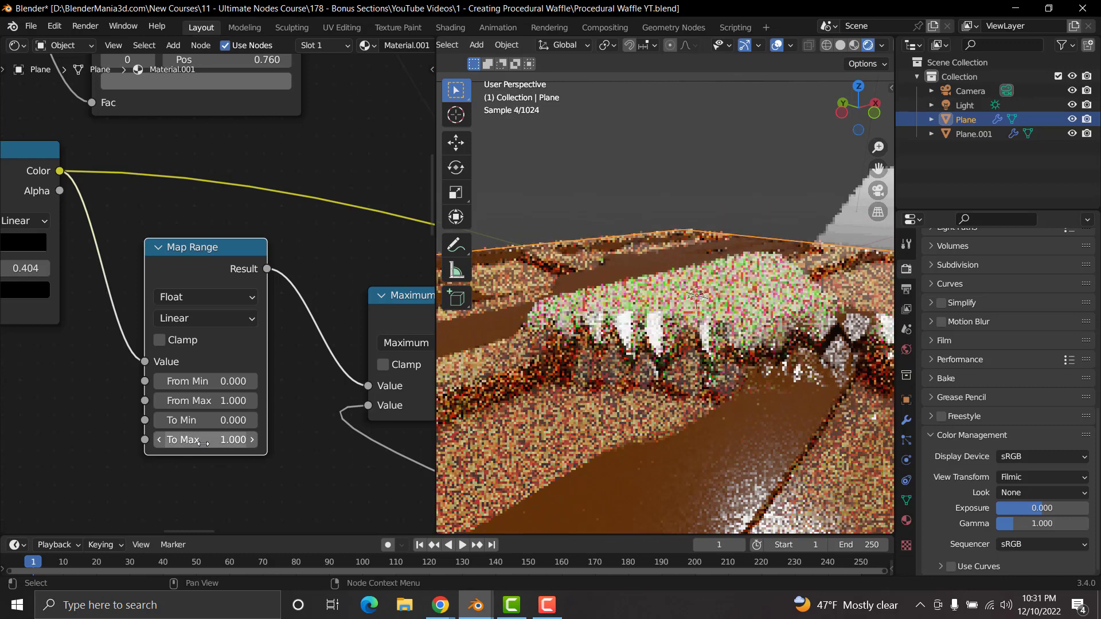
Step: Preview the topping mask's ColorRamp on the waffle, followed by the Map Range node's result
scroll(119, 368, "down", 3)
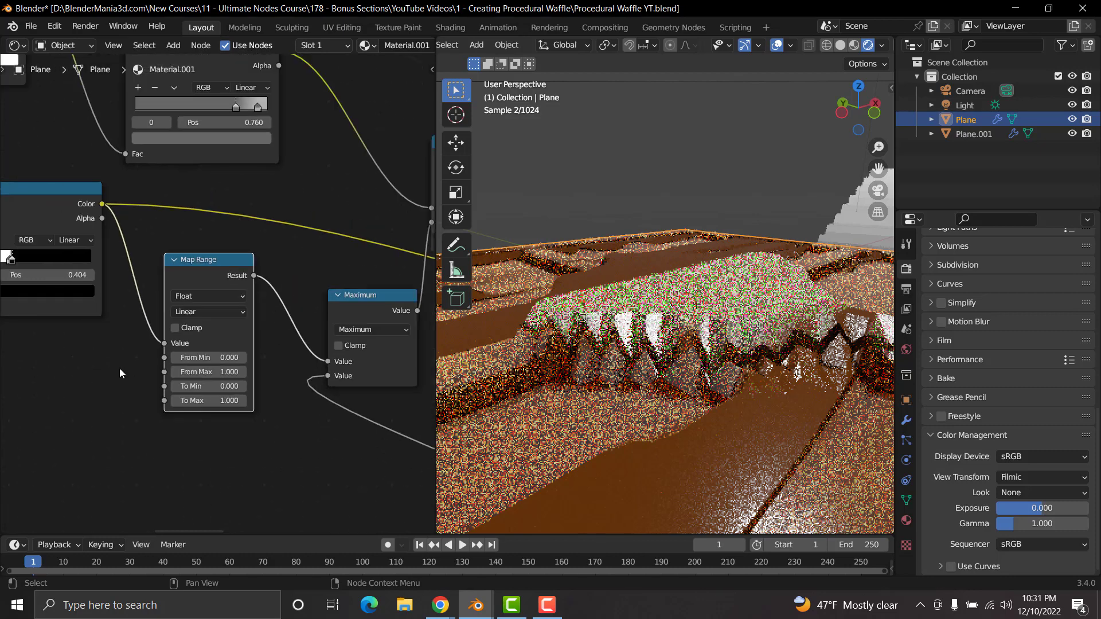
left_click(84, 214, "ctrl+shift")
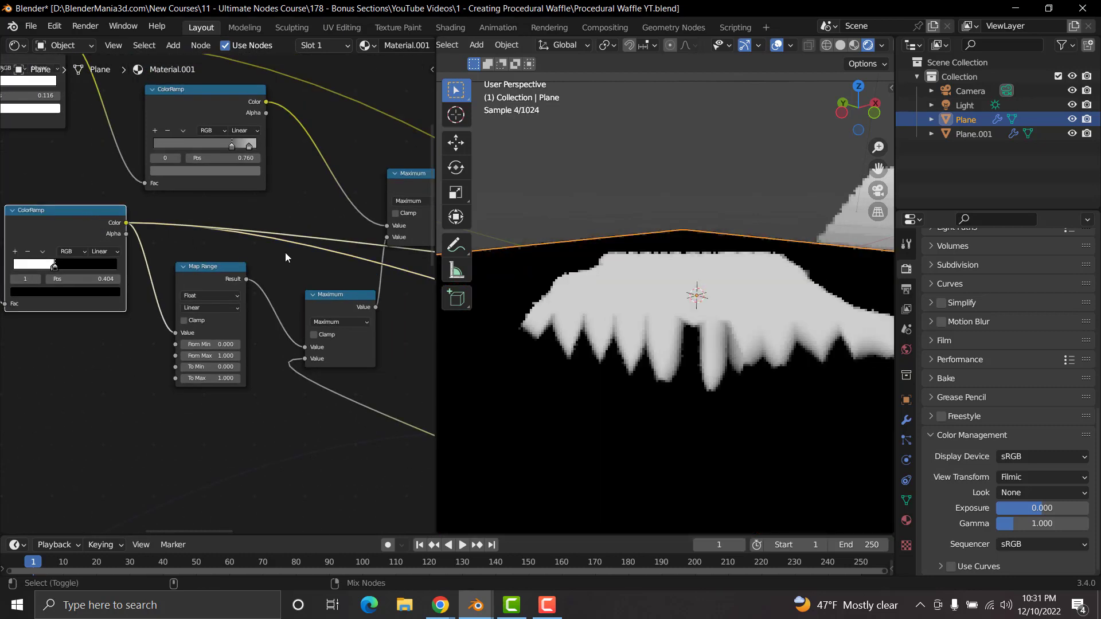
scroll(253, 379, "up", 2)
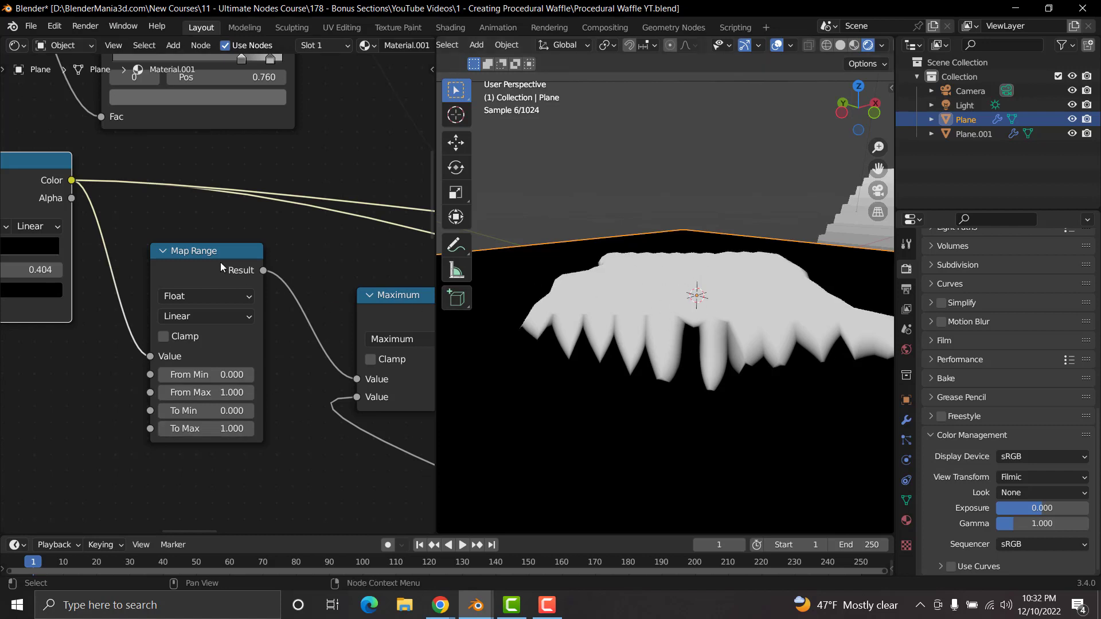
left_click(197, 249, "ctrl+shift")
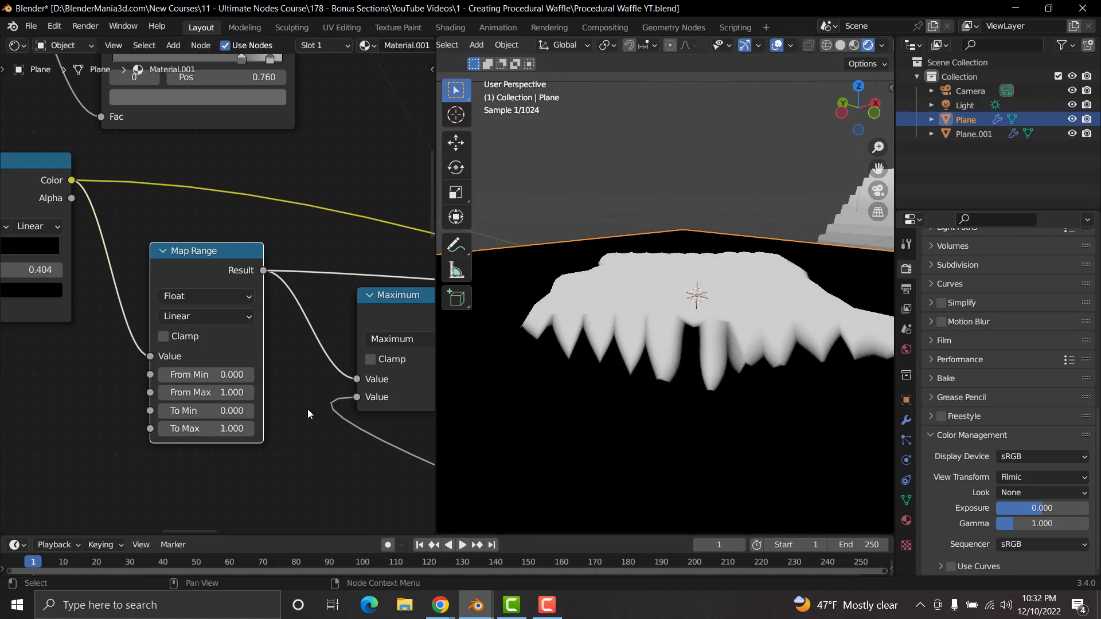
Step: Try To Max values of 2 and 3 on the Map Range node while previewing the topping mask
left_click(233, 429)
type("2")
key("Return")
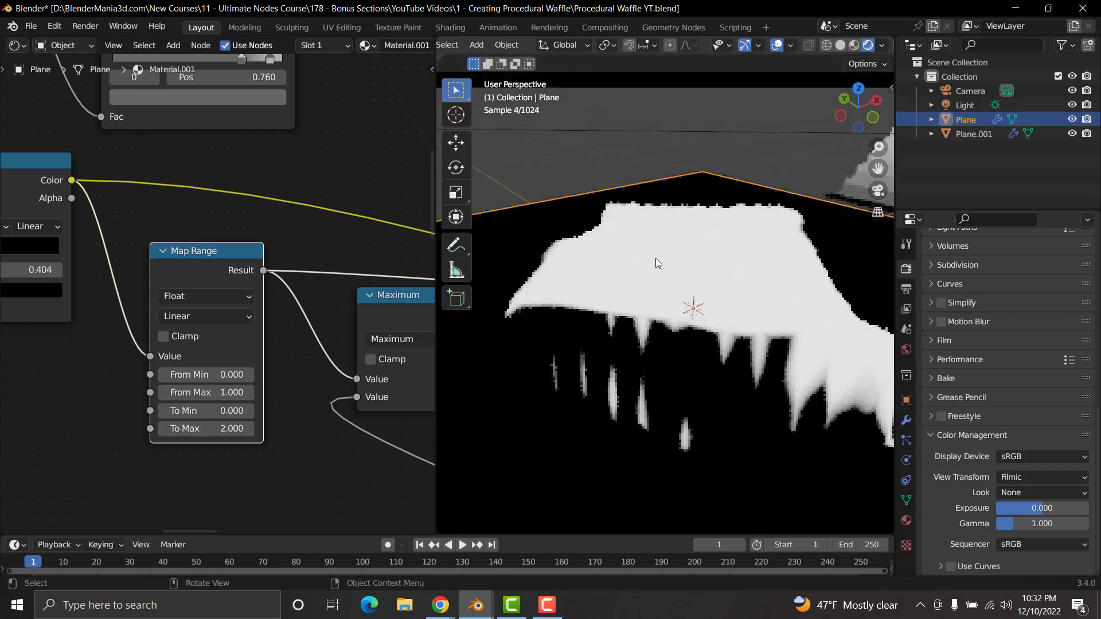
left_click(224, 428)
type("3")
key("Return")
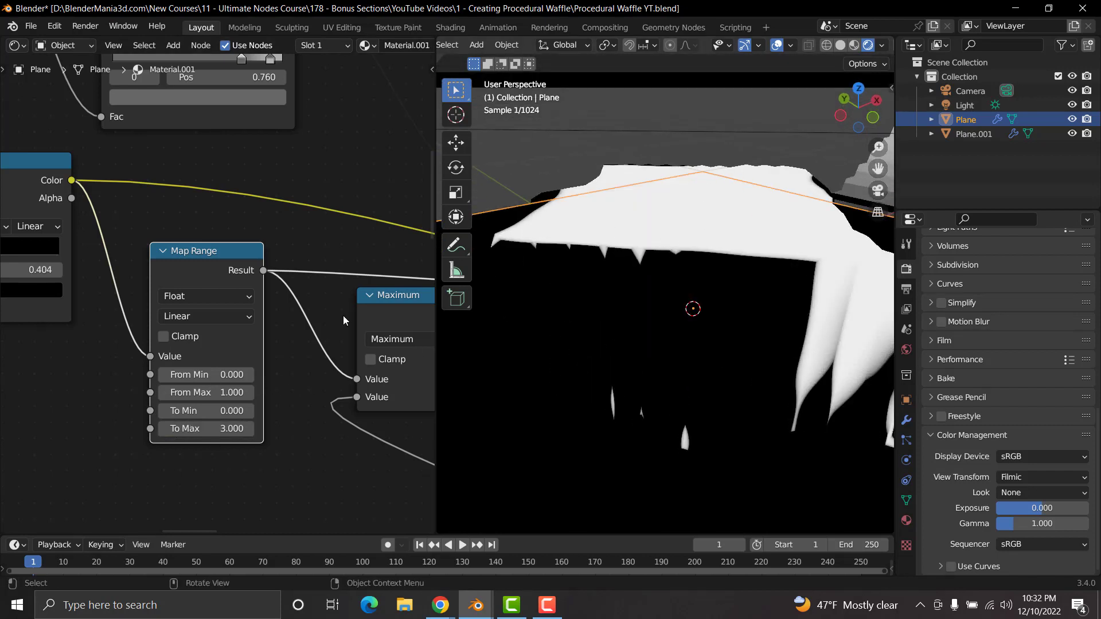
Step: Check the stretched topping edge and lower the Map Range node's To Max to 2
middle_click_drag(321, 341, 225, 291)
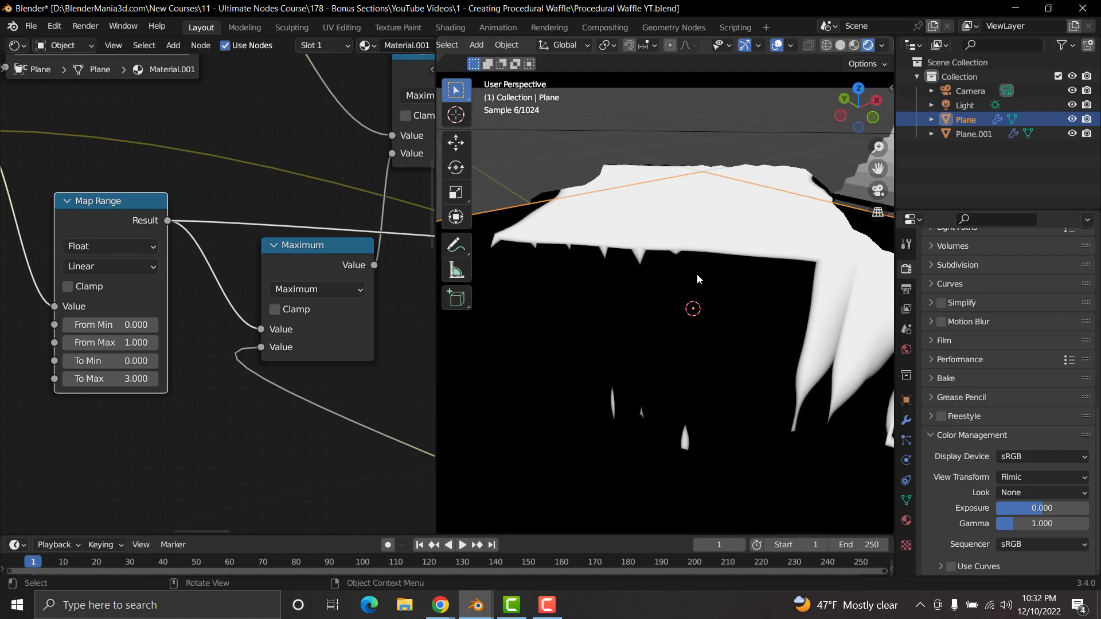
middle_click_drag(677, 222, 748, 295)
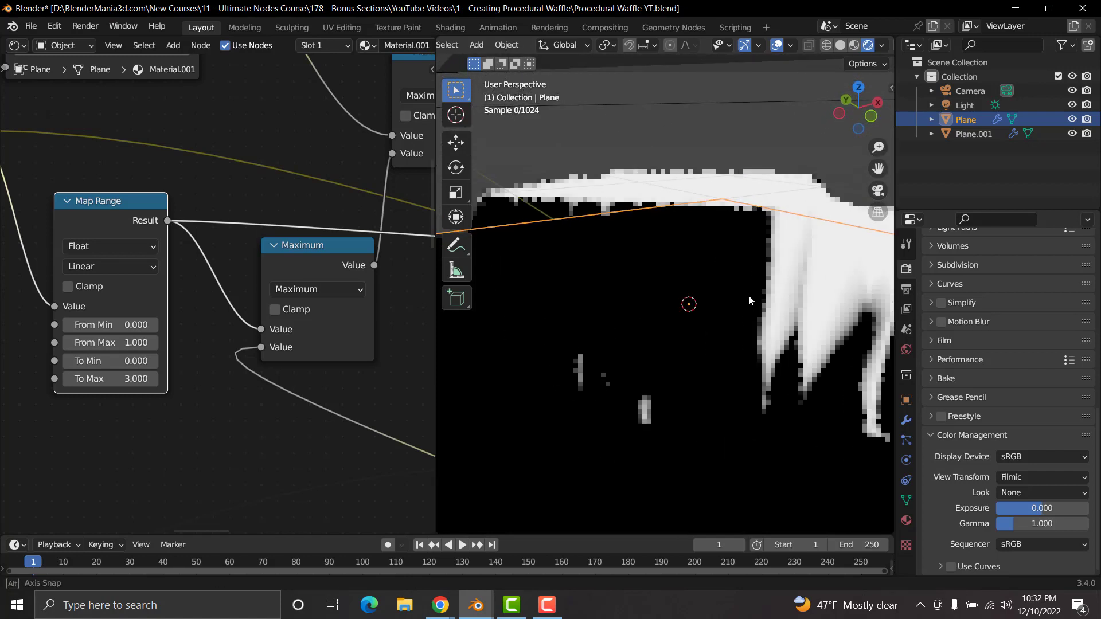
left_click(115, 379)
type("2")
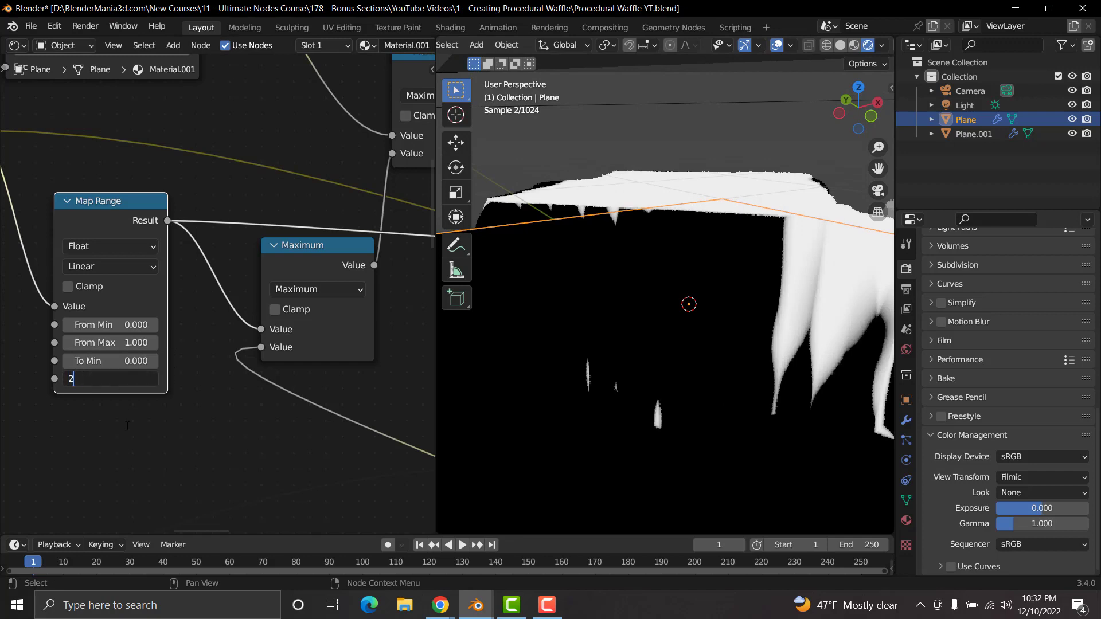
key("Return")
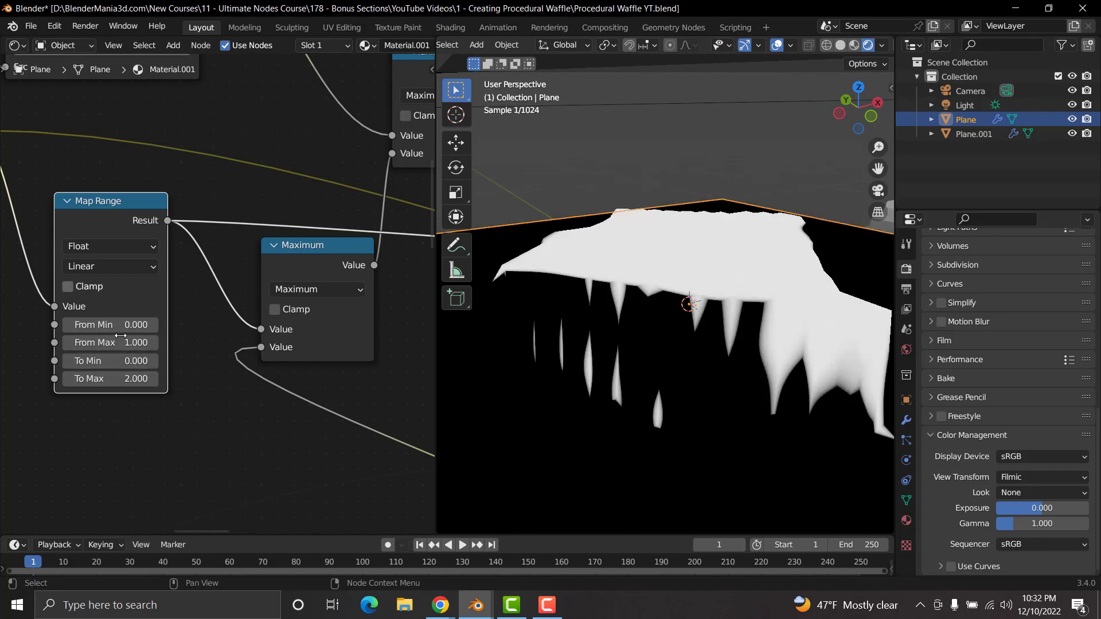
Step: Move the black stop of the topping mask's ColorRamp to position 0.505 to soften the topping's edge
middle_click_drag(78, 294, 350, 390)
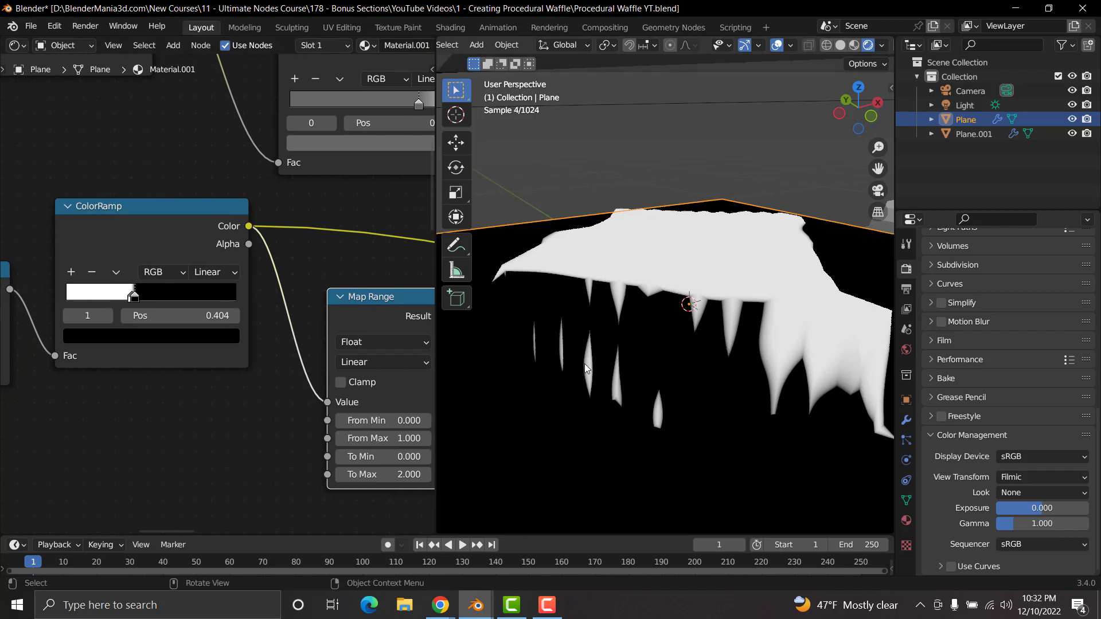
middle_click_drag(764, 382, 659, 364)
scroll(121, 287, "up", 4)
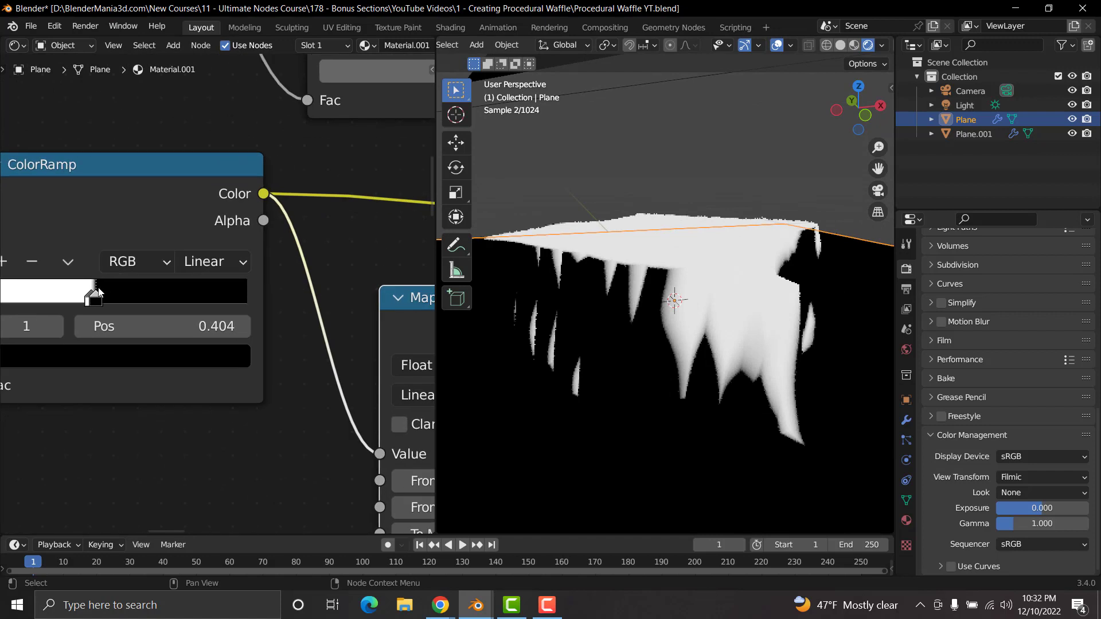
middle_click_drag(125, 292, 174, 304)
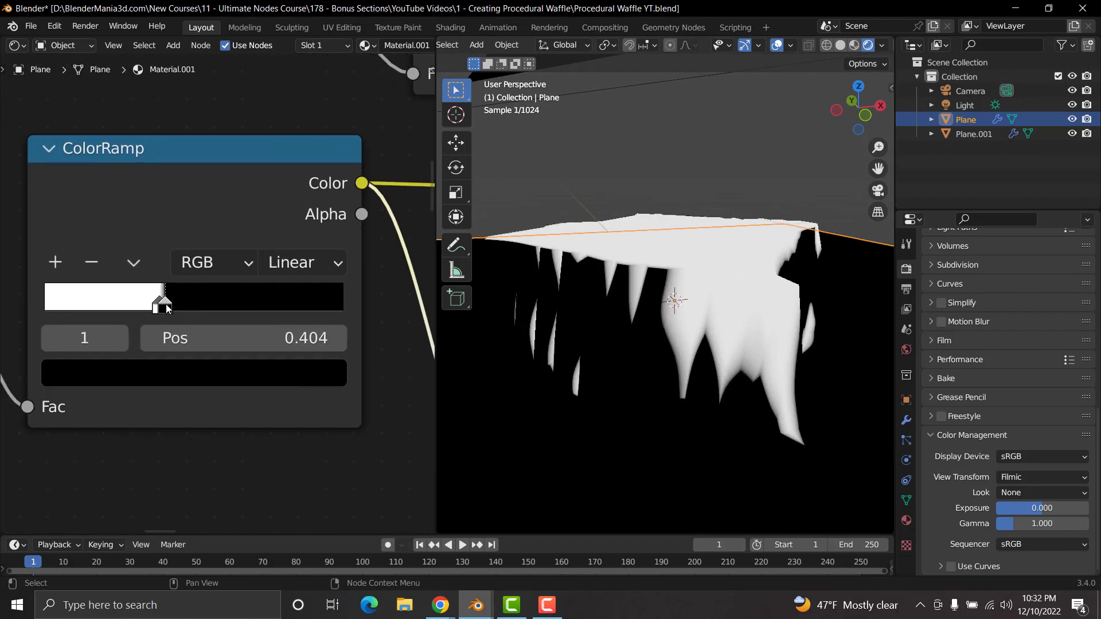
left_click_drag(166, 308, 191, 311)
left_click_drag(190, 308, 193, 305)
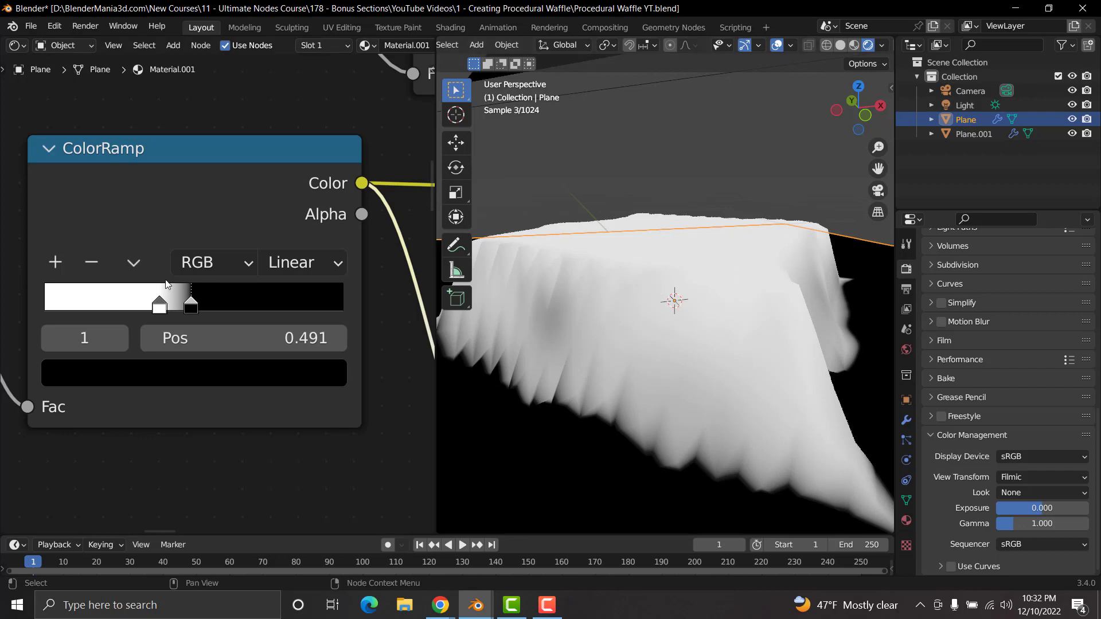
left_click_drag(193, 308, 197, 310)
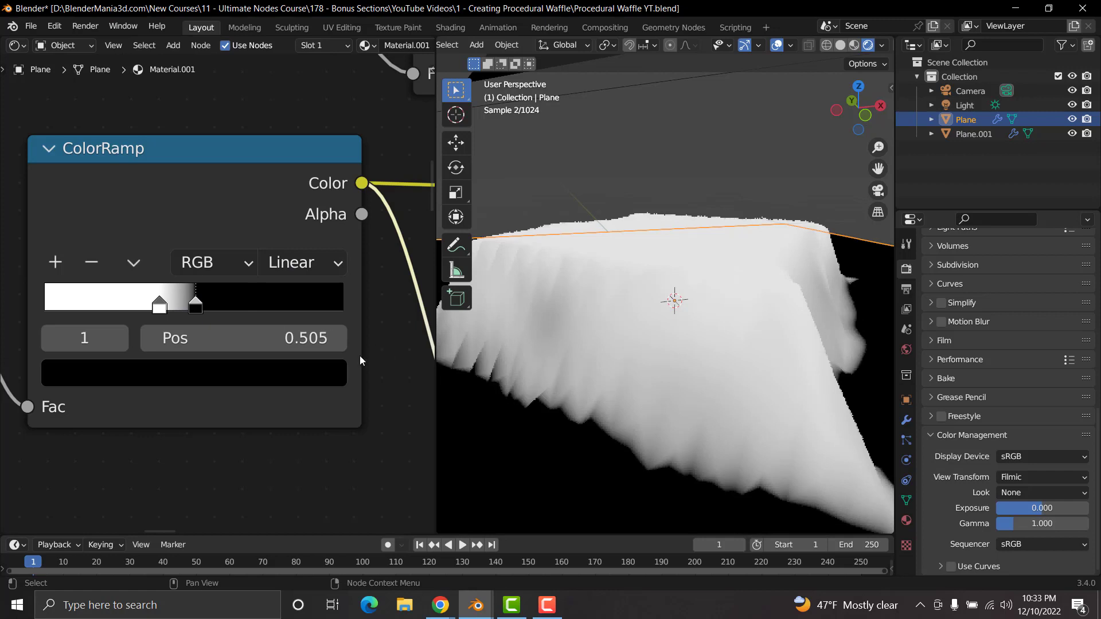
Step: Test the Map Range node's To Max at 1, and set it to 1.3
scroll(383, 390, "down", 5)
middle_click_drag(382, 395, 198, 303)
middle_click_drag(284, 391, 204, 348)
double_click(241, 367)
type("1")
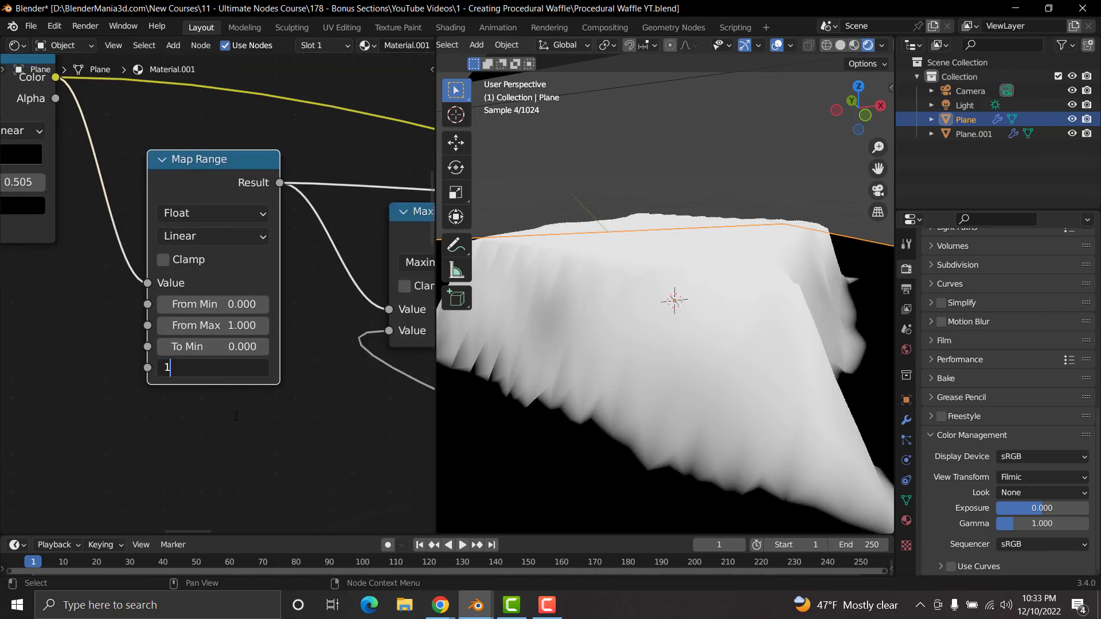
key("Return")
double_click(229, 367)
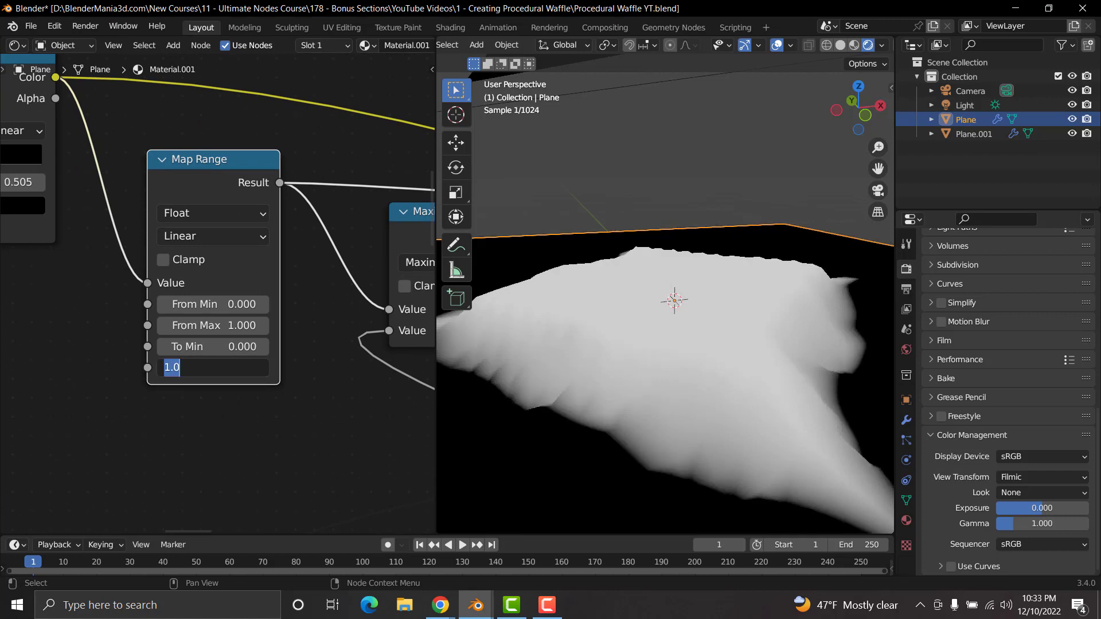
type("1.3")
key("Return")
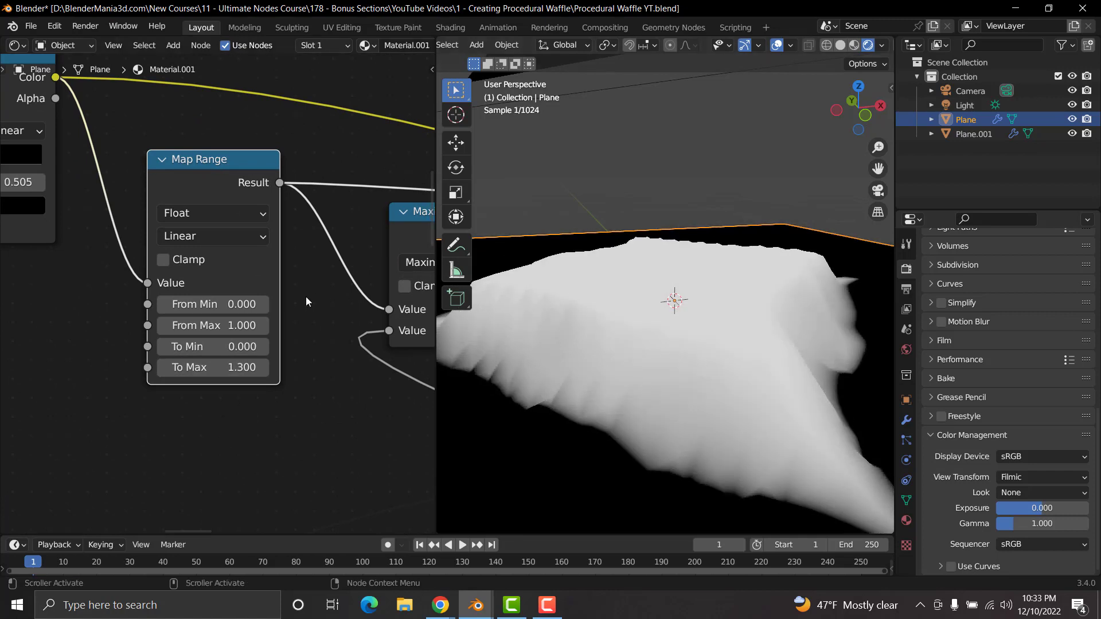
Step: Reconnect the final Mix Shader to the Material Output's surface and view the whole waffle from above
scroll(331, 291, "down", 3)
scroll(332, 290, "down", 8)
middle_click_drag(324, 304, 12, 261)
scroll(336, 316, "up", 5)
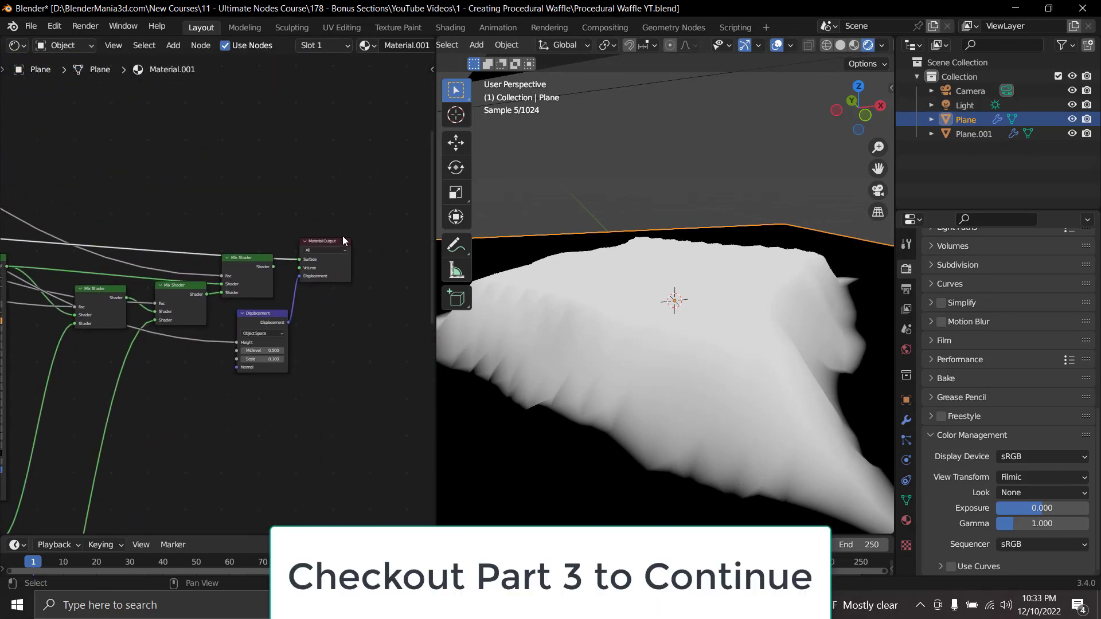
scroll(298, 252, "up", 1)
left_click(269, 240, "ctrl+shift")
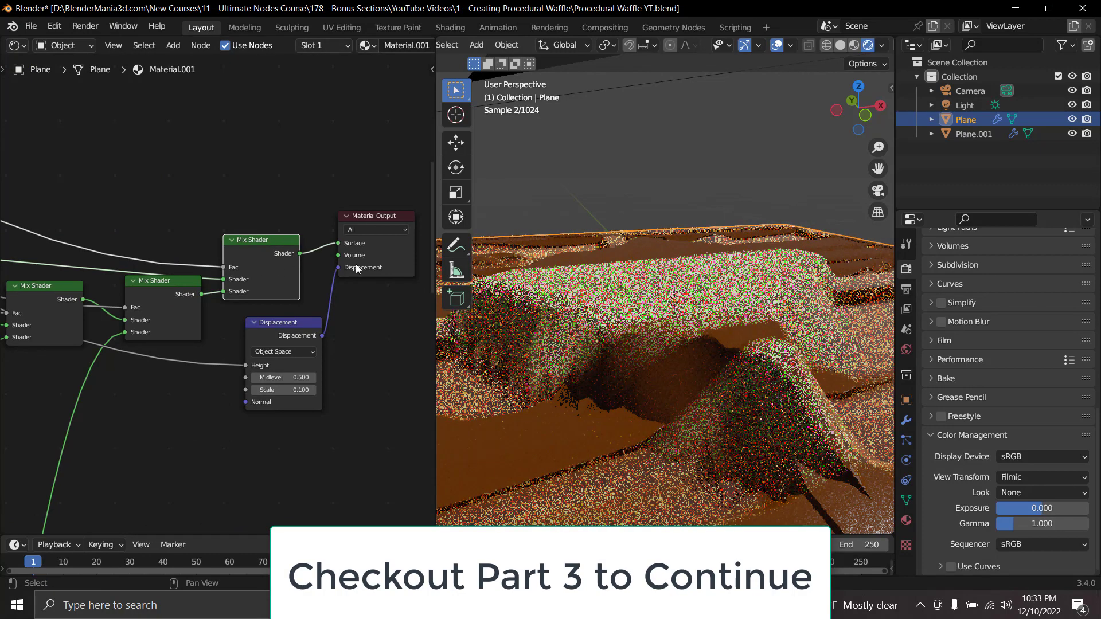
scroll(726, 342, "down", 5)
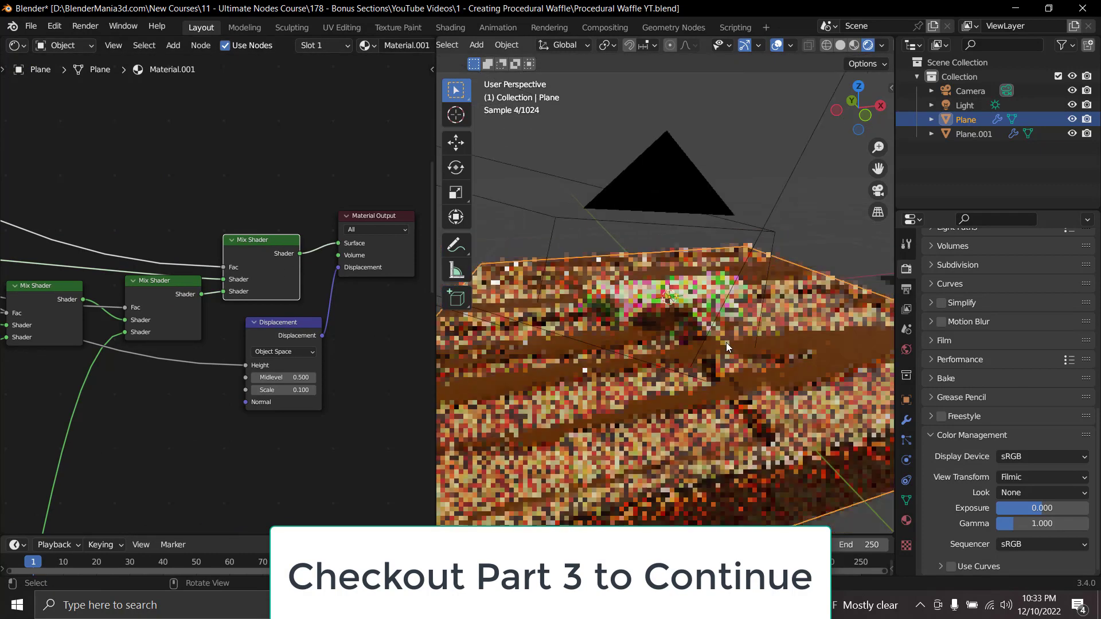
middle_click_drag(713, 349, 710, 420)
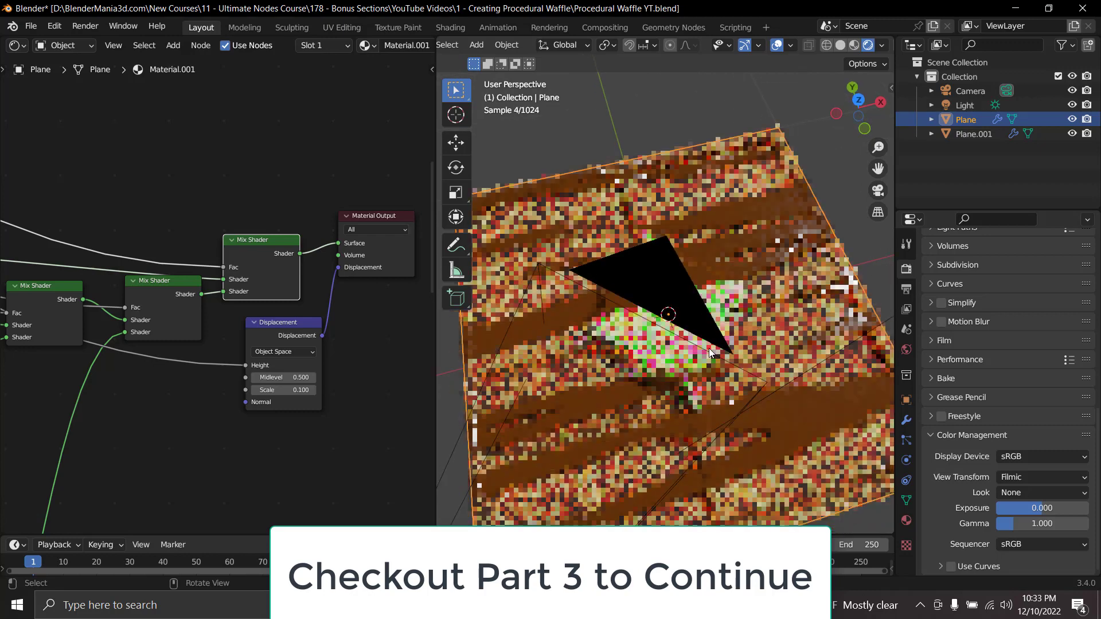